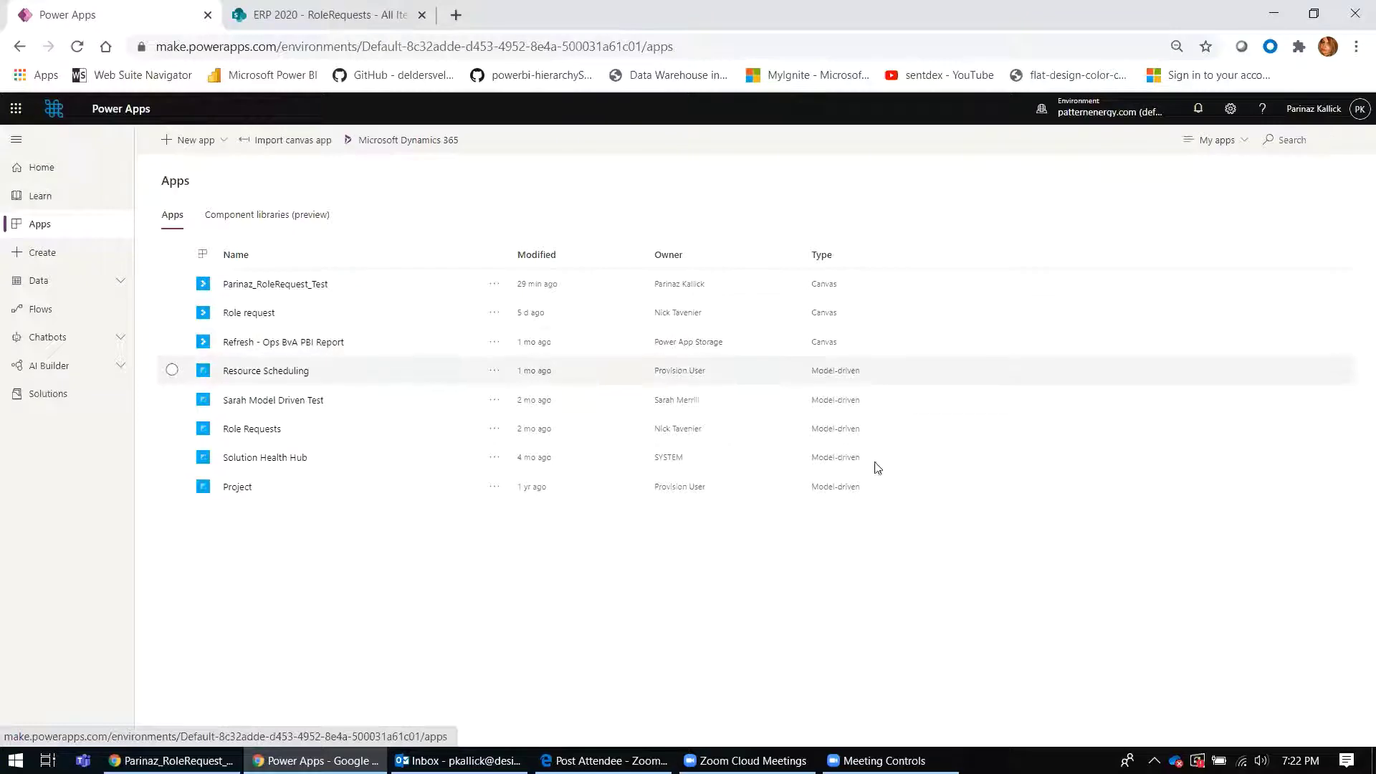
Create a new blank canvas app in tablet layout
{"action": "left_click", "coordinate": [203, 147]}
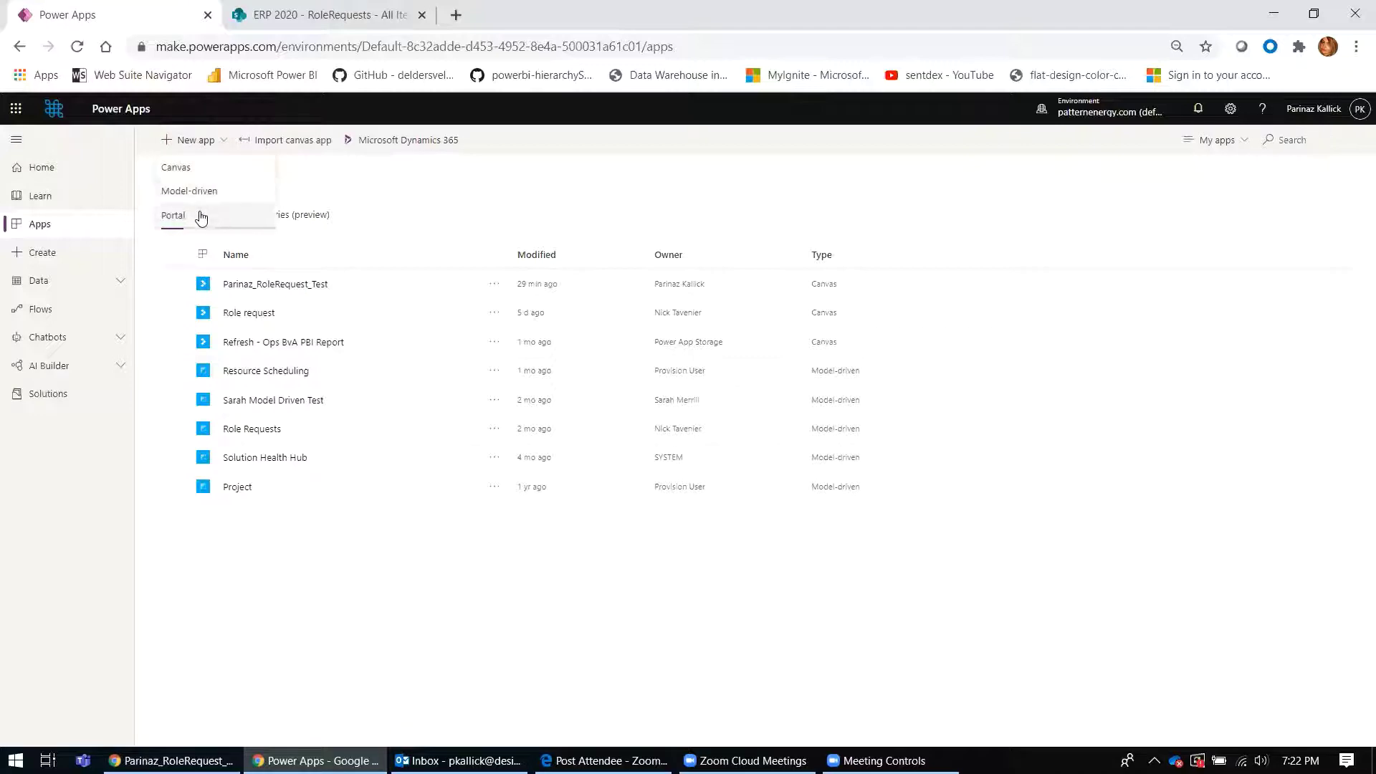
{"action": "left_click", "coordinate": [190, 172]}
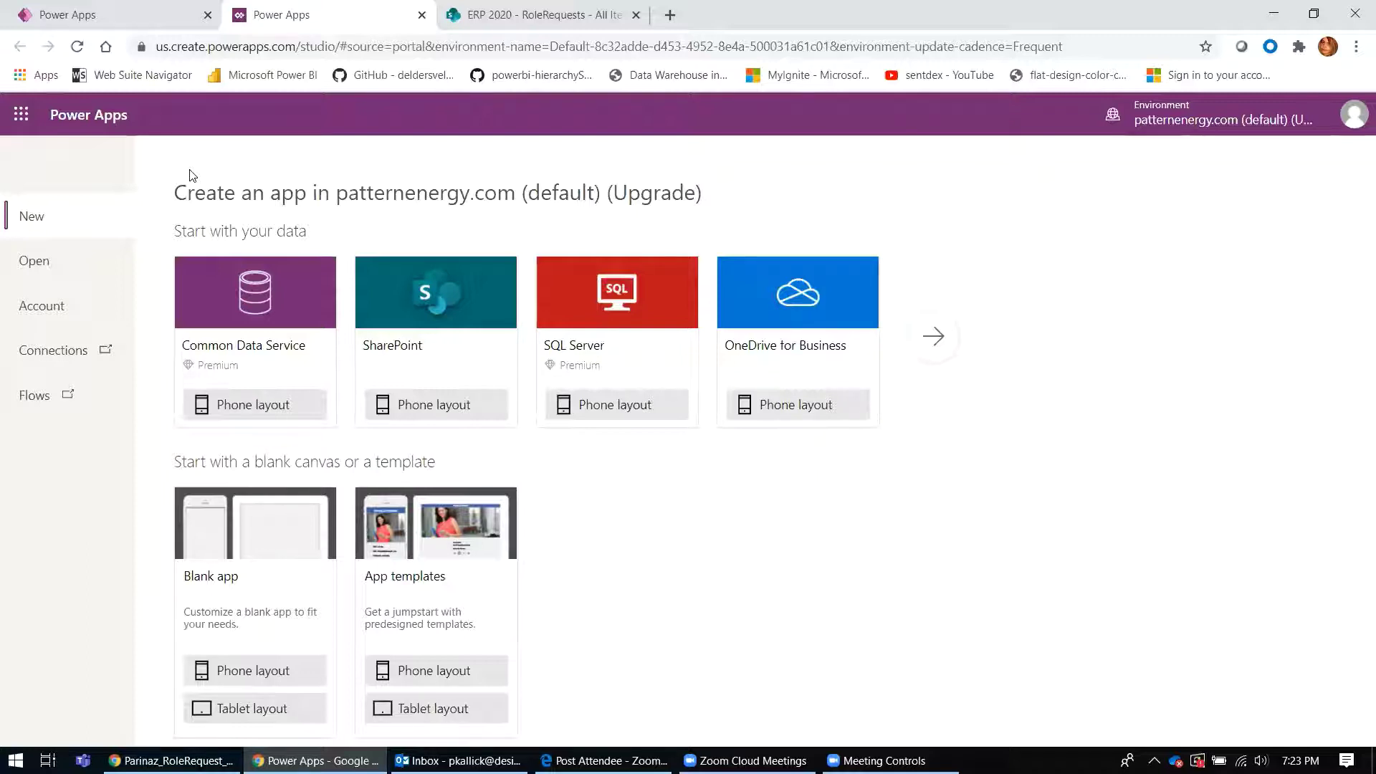
{"action": "left_click", "coordinate": [249, 709]}
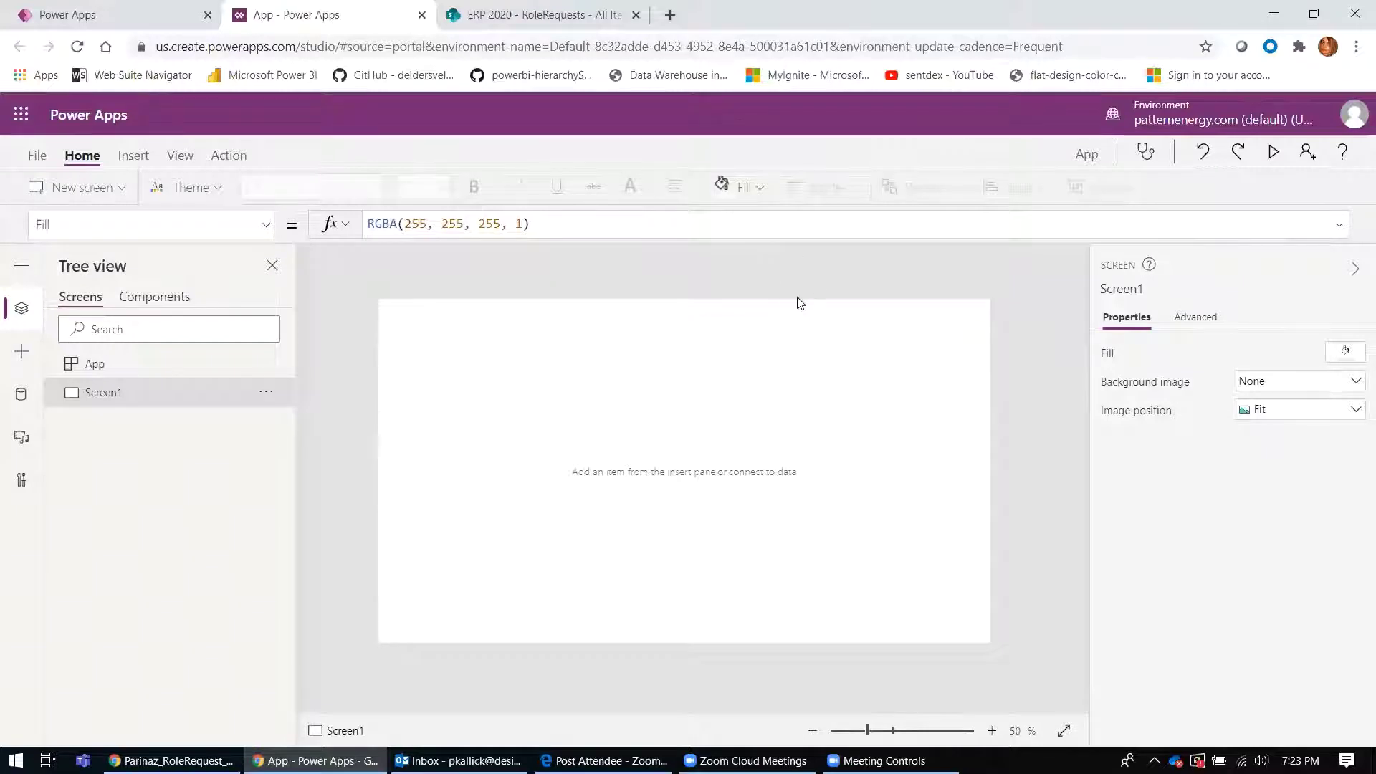
Examine the app and screen objects, the available data sources, the insertable controls and the action commands
{"action": "left_click", "coordinate": [92, 368]}
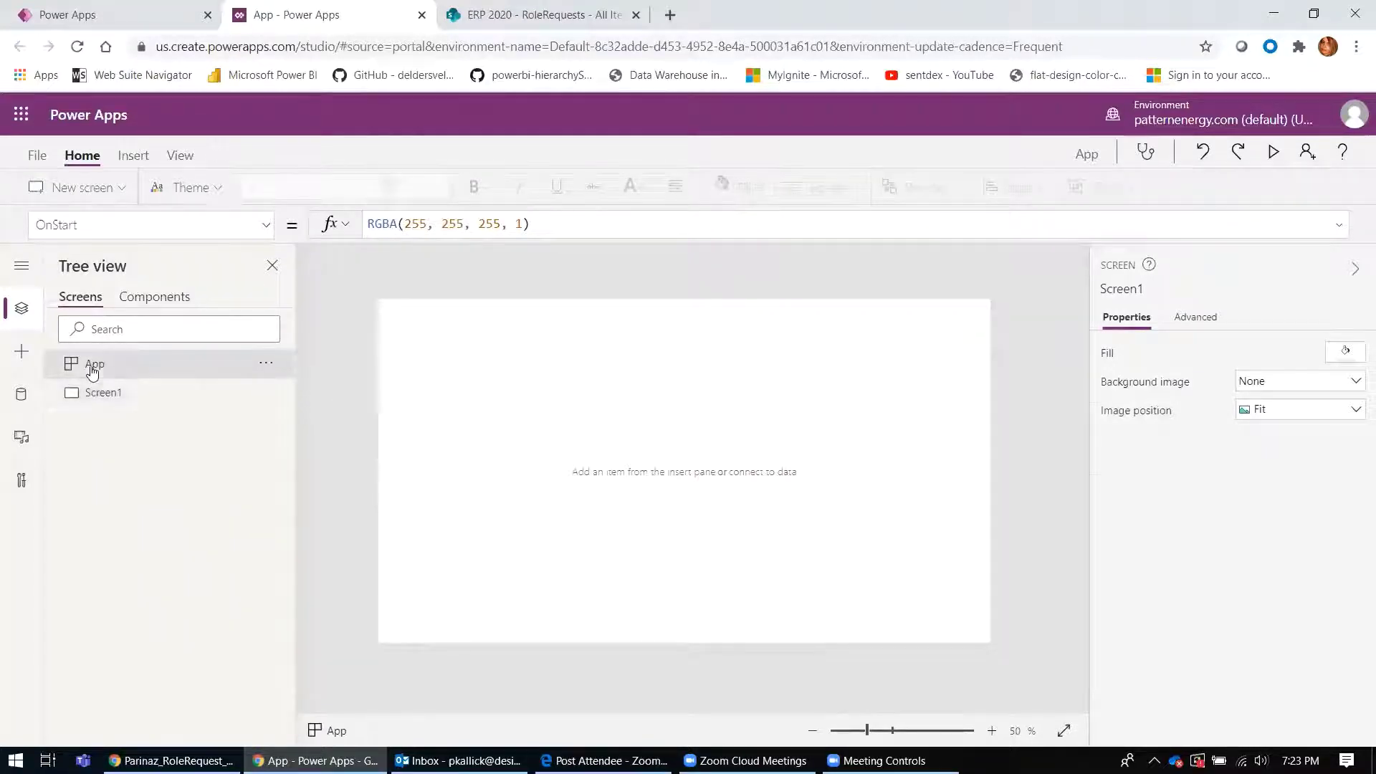
{"action": "left_click", "coordinate": [101, 403]}
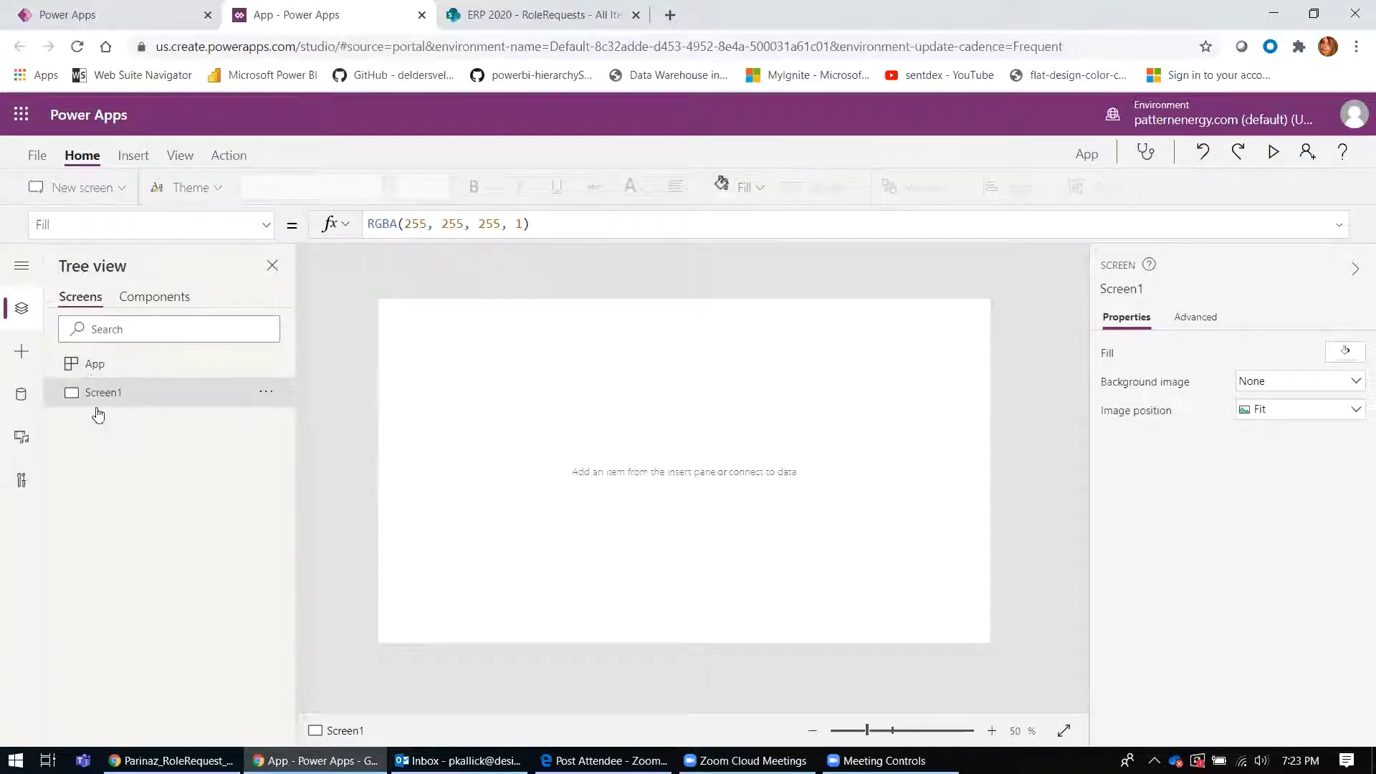
{"action": "left_click", "coordinate": [22, 404]}
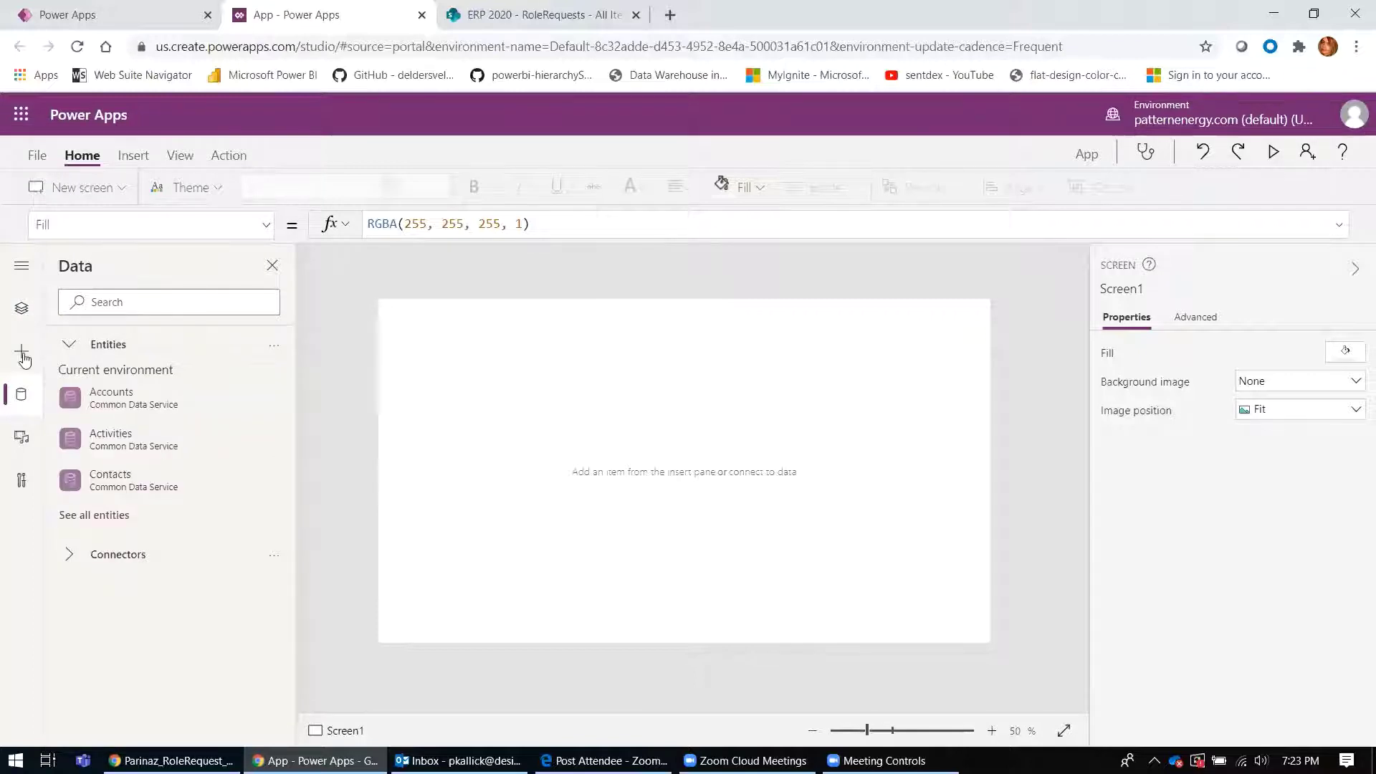
{"action": "left_click", "coordinate": [21, 355]}
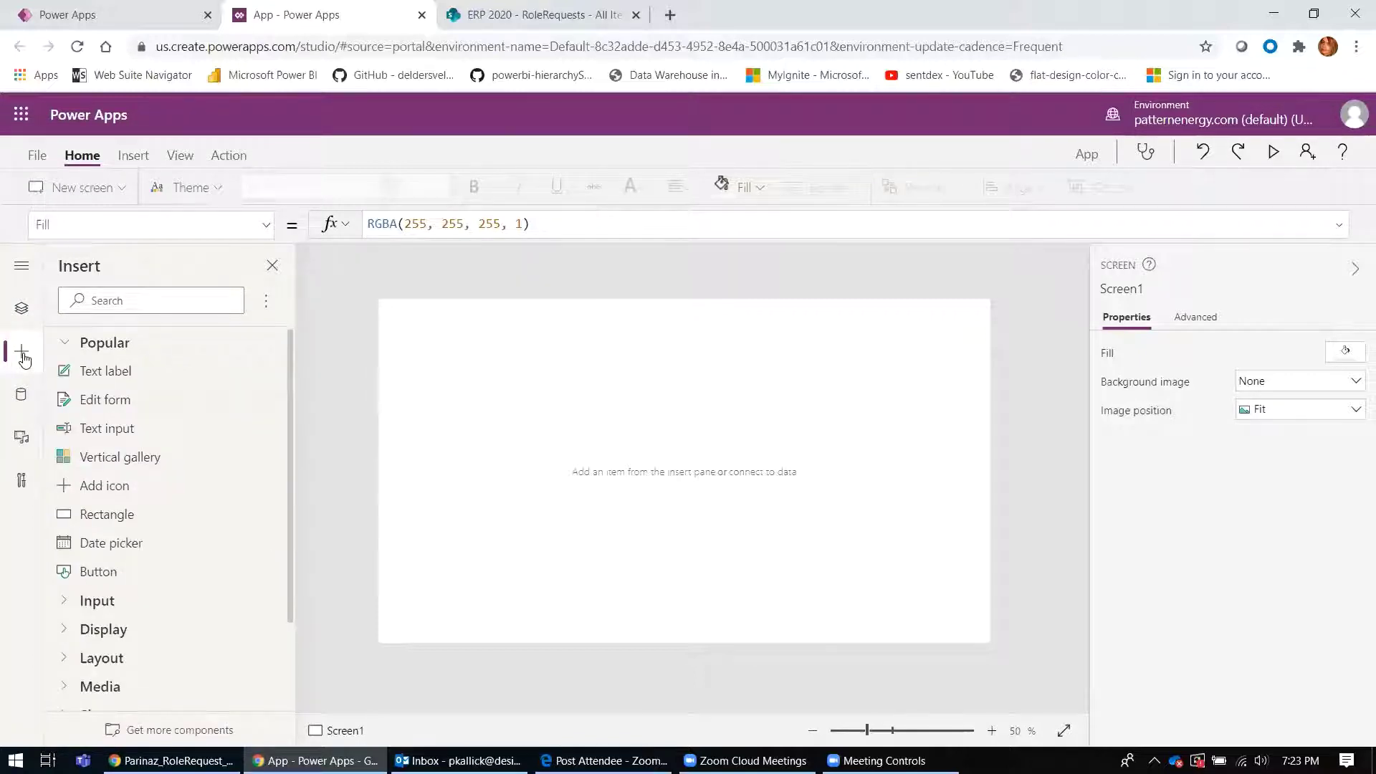
{"action": "scroll", "coordinate": [140, 467], "scroll_direction": "down", "scroll_amount": 3}
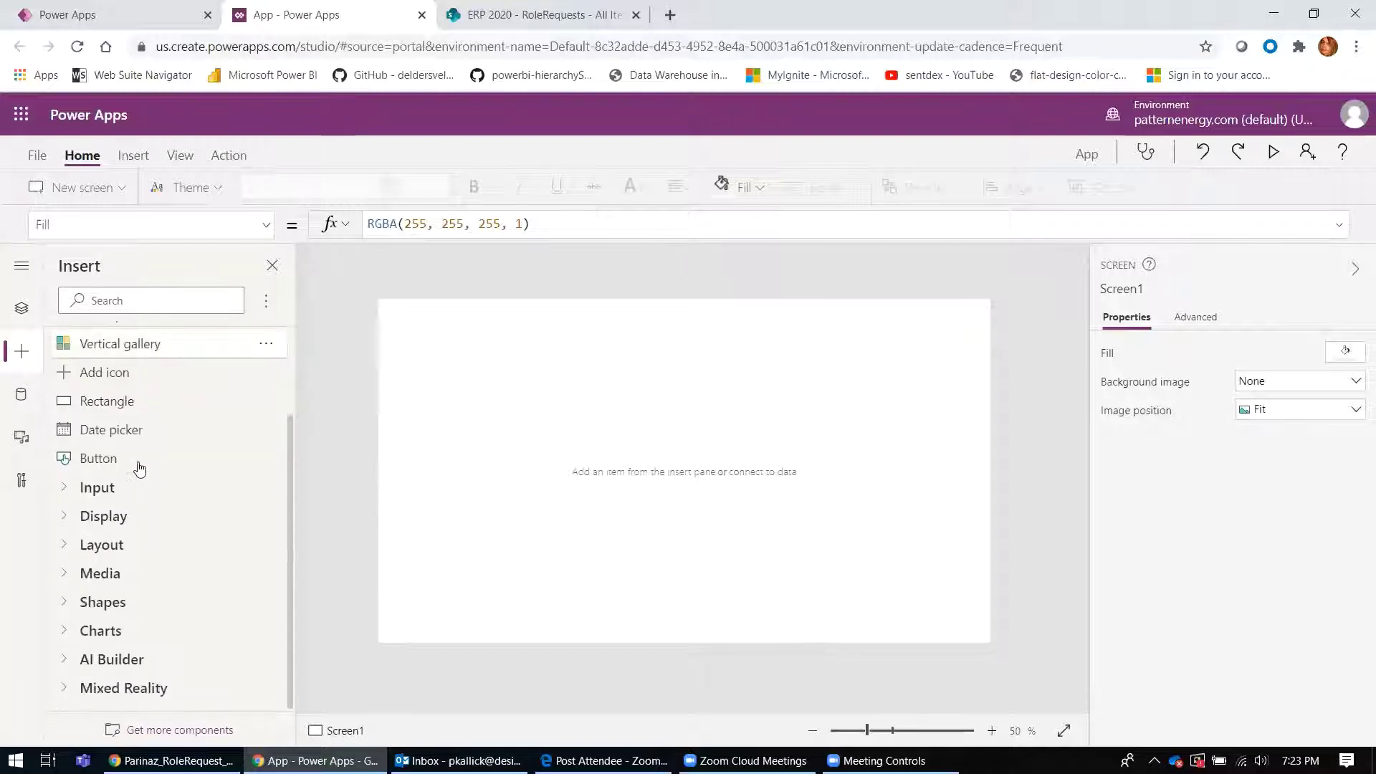
{"action": "scroll", "coordinate": [140, 467], "scroll_direction": "up", "scroll_amount": 3}
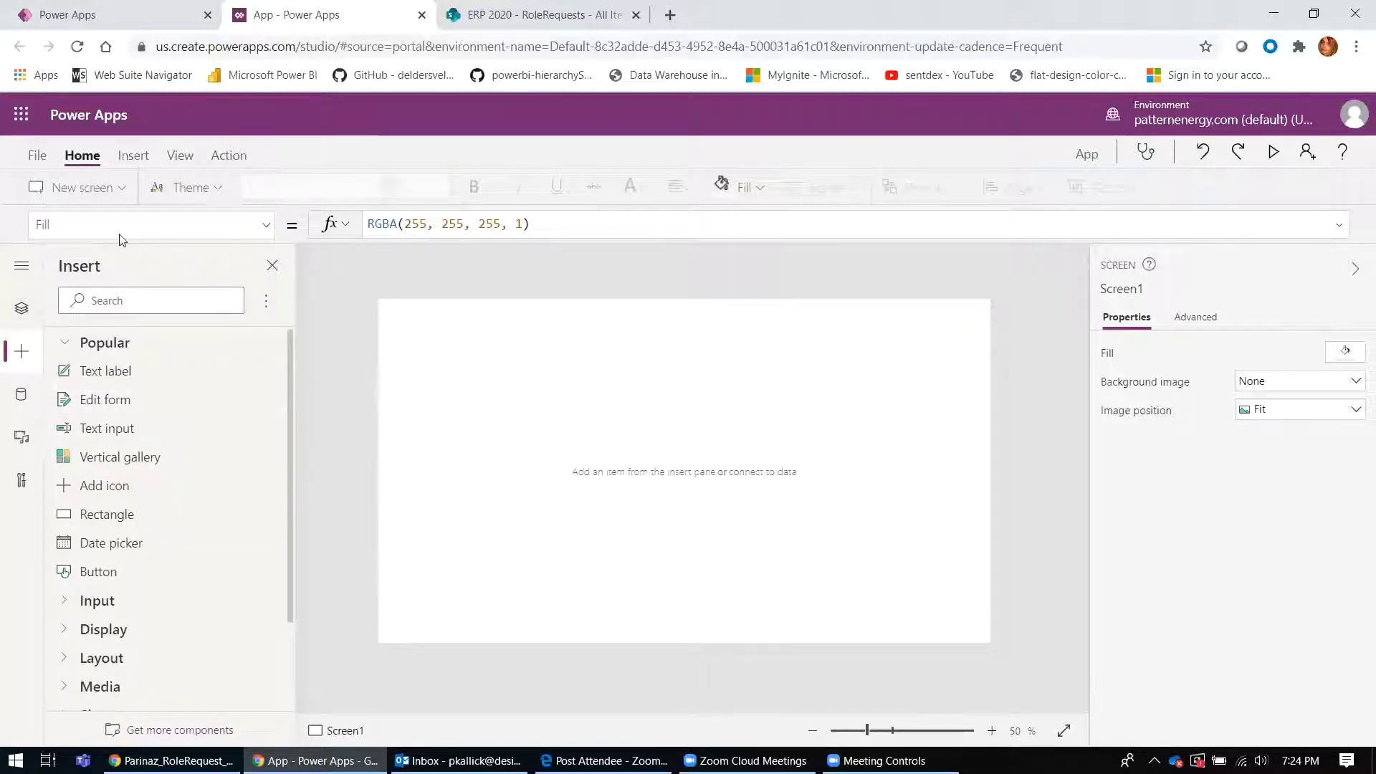
{"action": "left_click", "coordinate": [134, 157]}
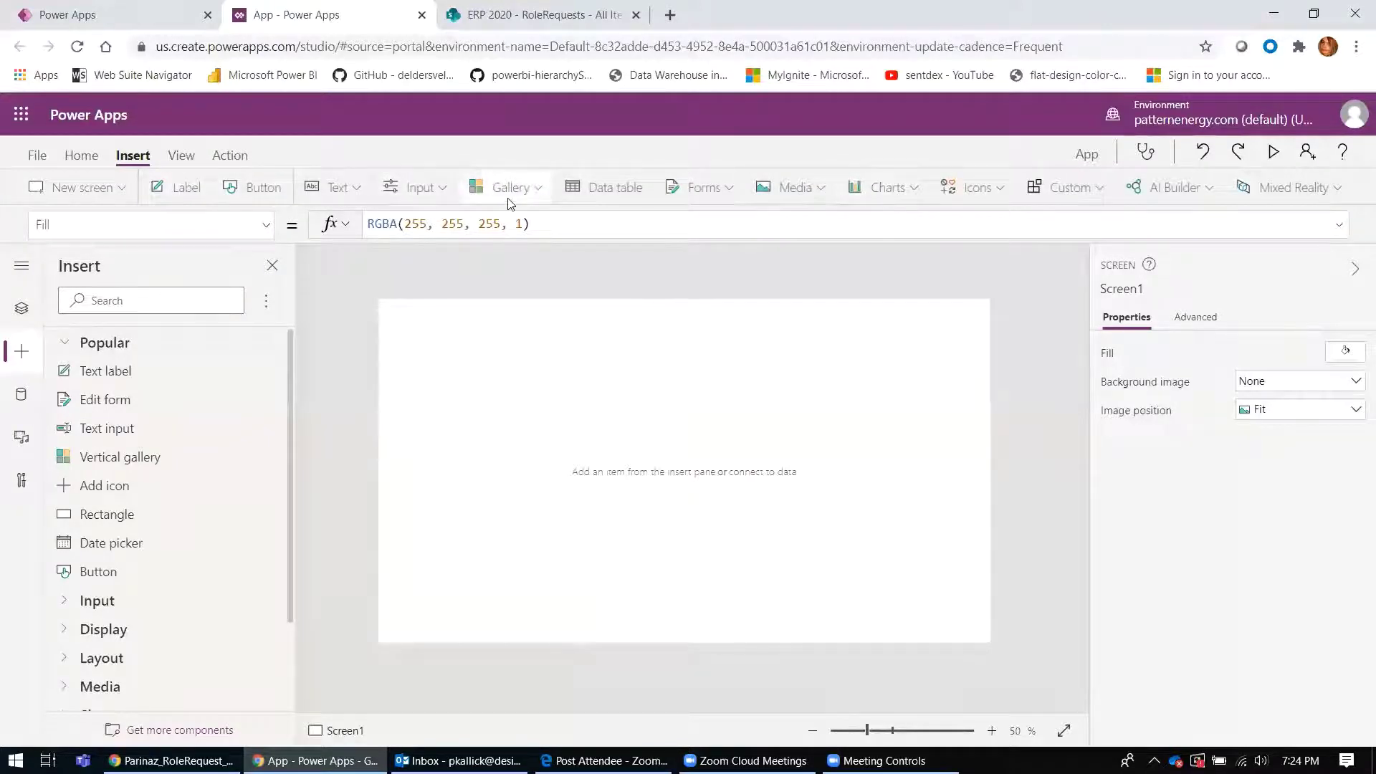
{"action": "left_click", "coordinate": [230, 157]}
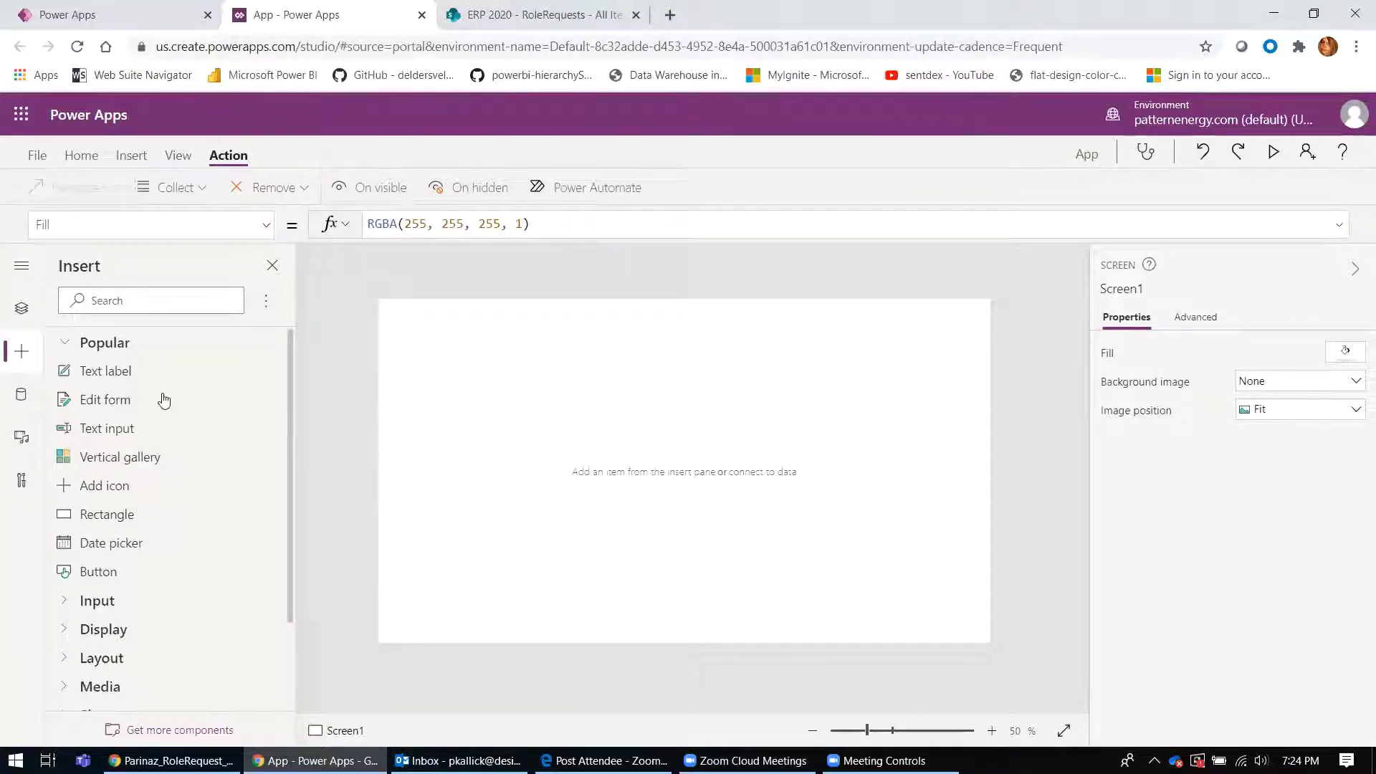
Rename Screen1 as Title
{"action": "left_click", "coordinate": [17, 314]}
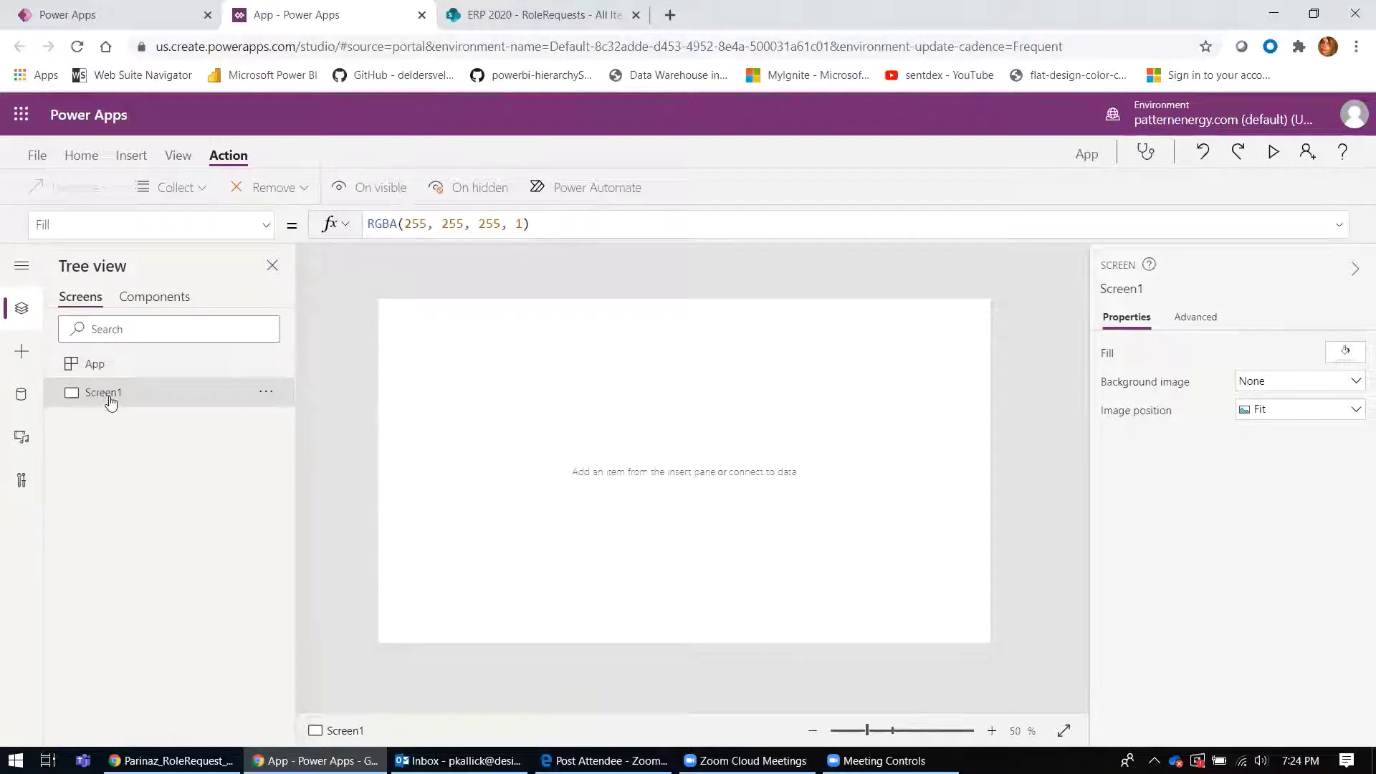
{"action": "left_click", "coordinate": [266, 393]}
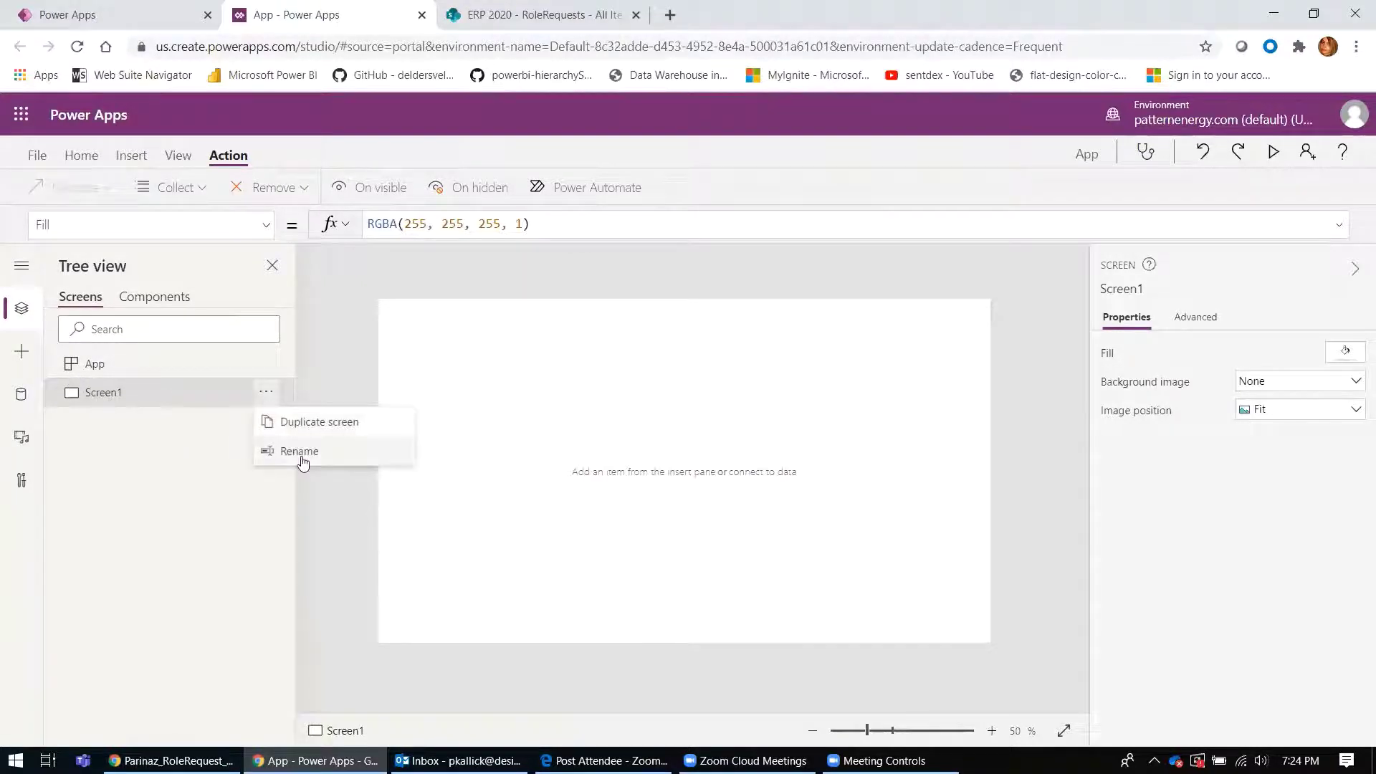
{"action": "left_click", "coordinate": [301, 457]}
{"action": "type", "text": "Title"}
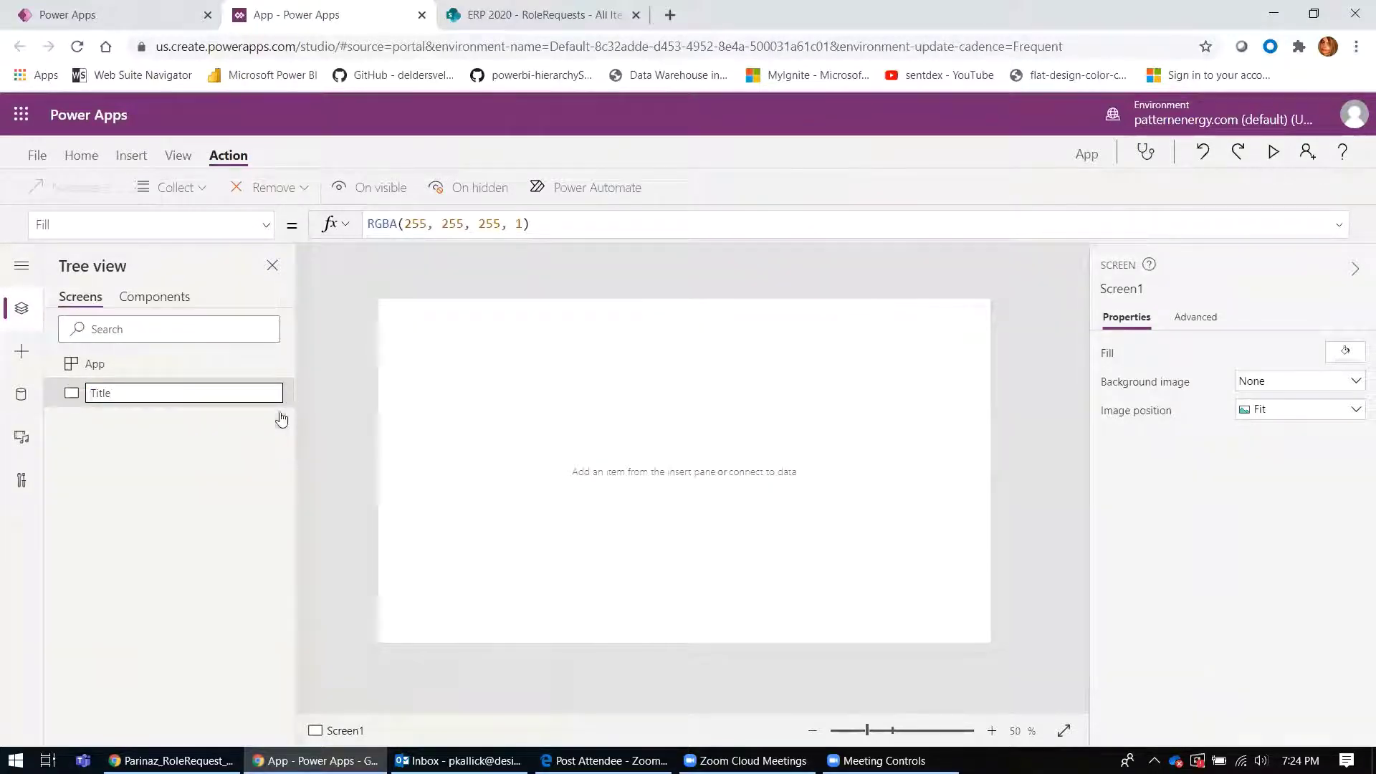
{"action": "key", "text": "Return"}
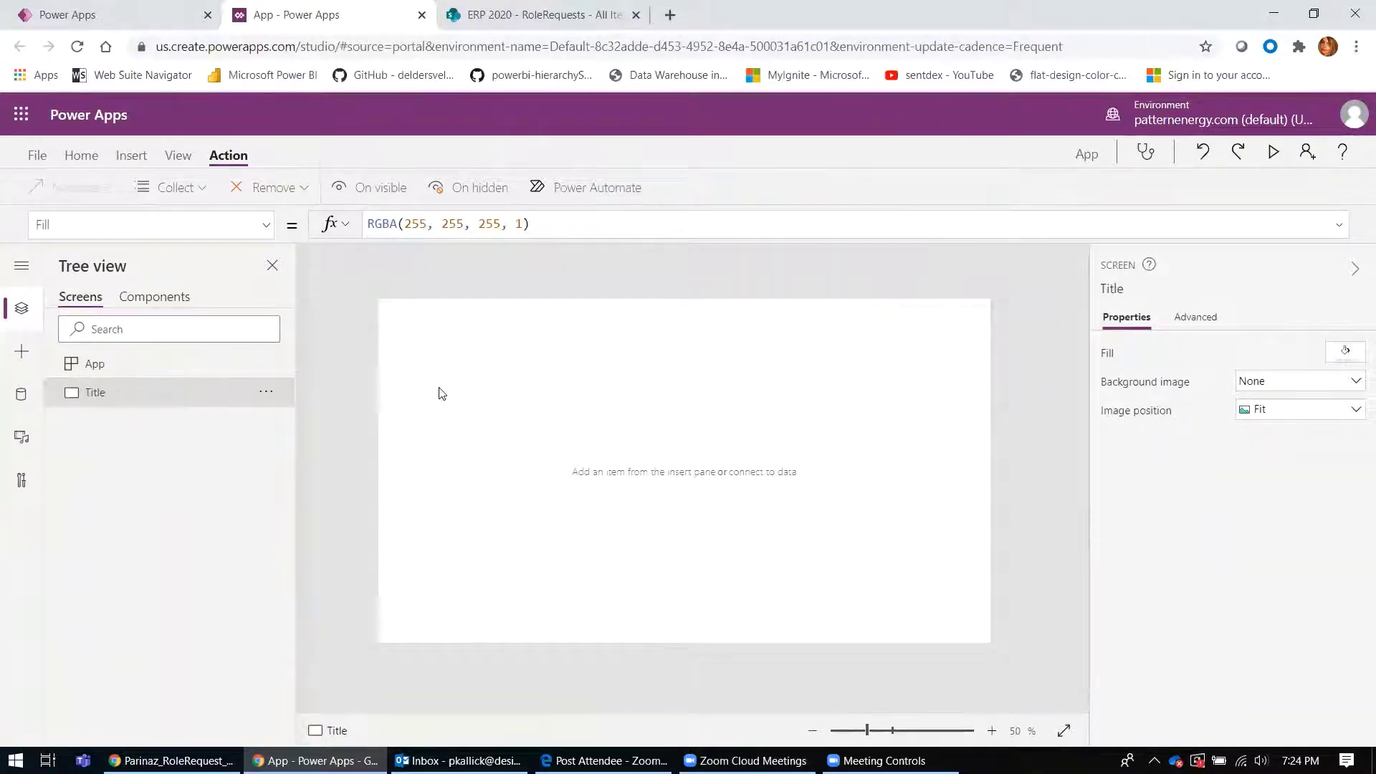
Search the data sources for SQL and choose the existing AxDATA_BYOD_UAT connection of SQL Server
{"action": "left_click", "coordinate": [21, 396]}
{"action": "left_click", "coordinate": [87, 301]}
{"action": "type", "text": "SQL"}
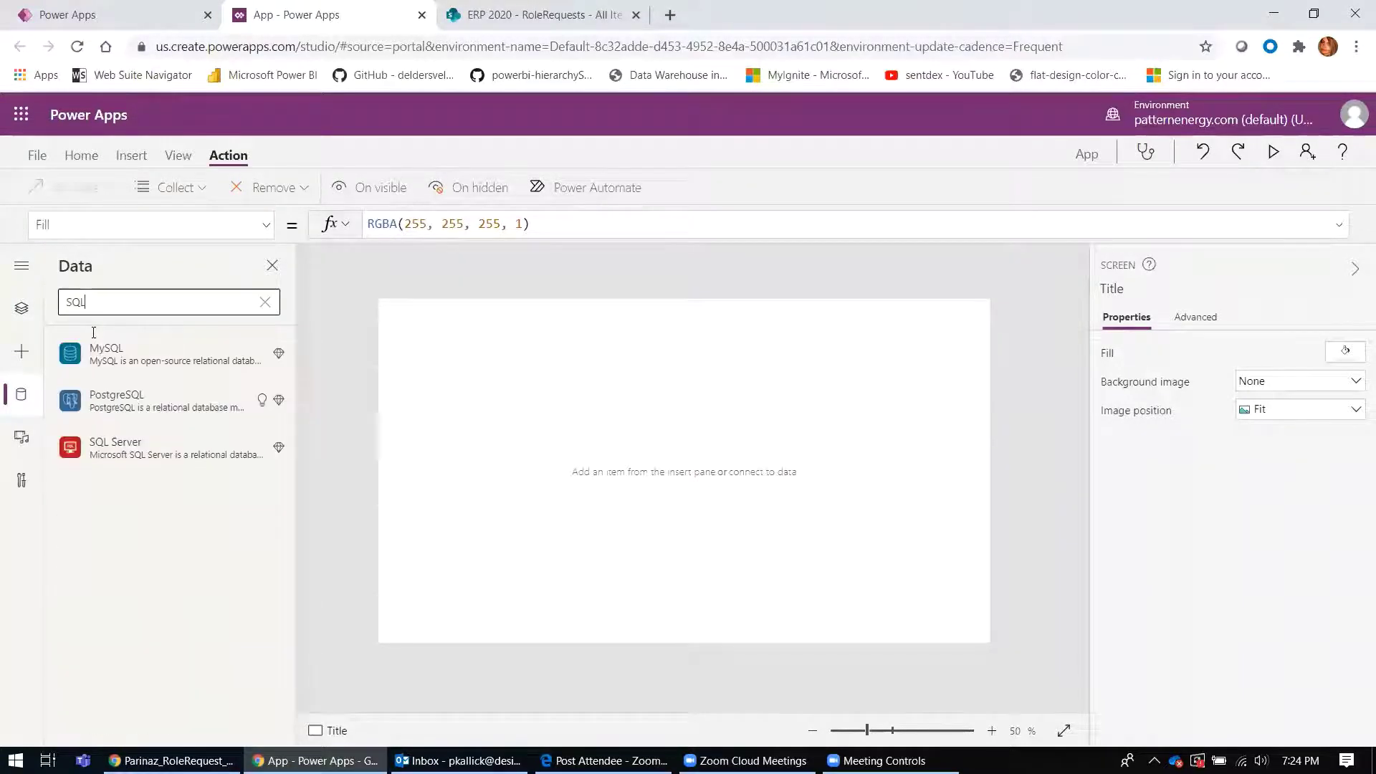
{"action": "left_click", "coordinate": [124, 459]}
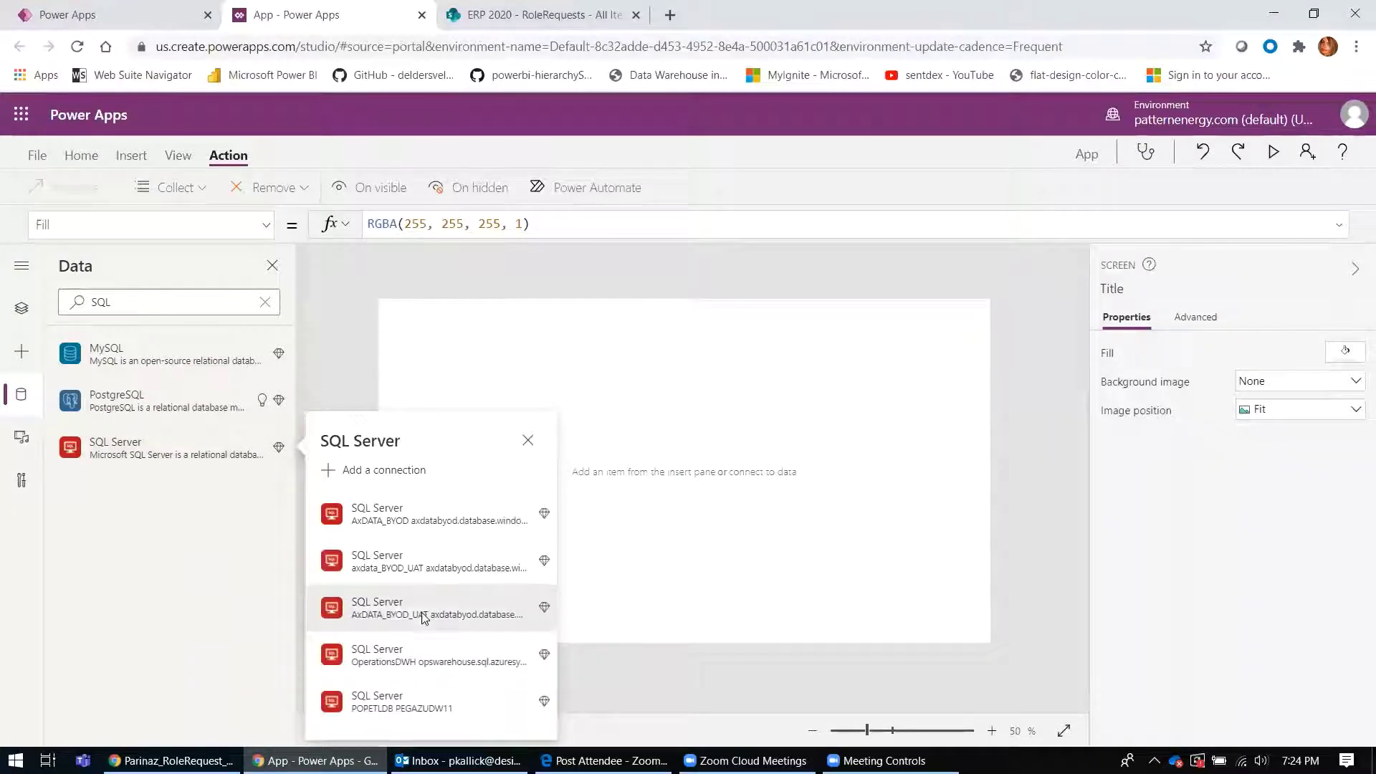
{"action": "mouse_move", "coordinate": [398, 618]}
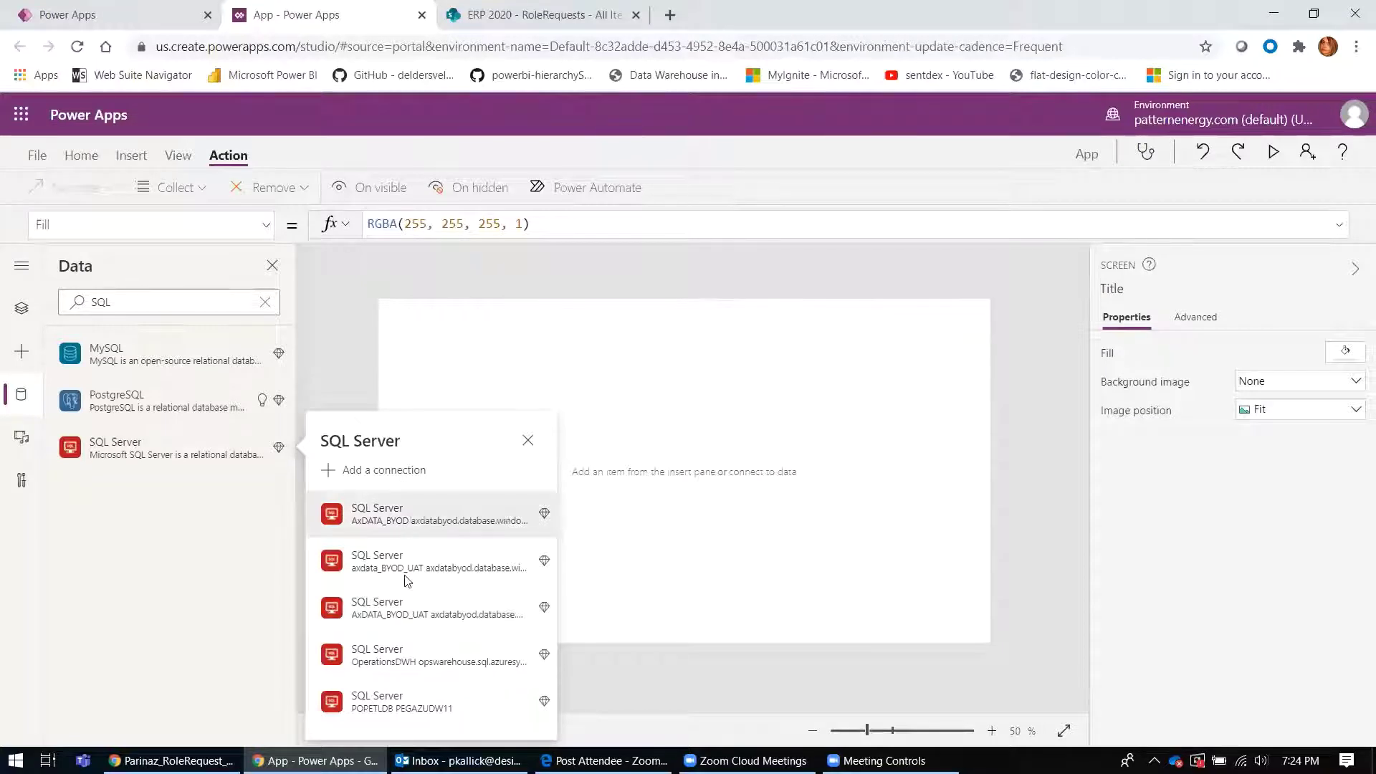
{"action": "left_click", "coordinate": [399, 615]}
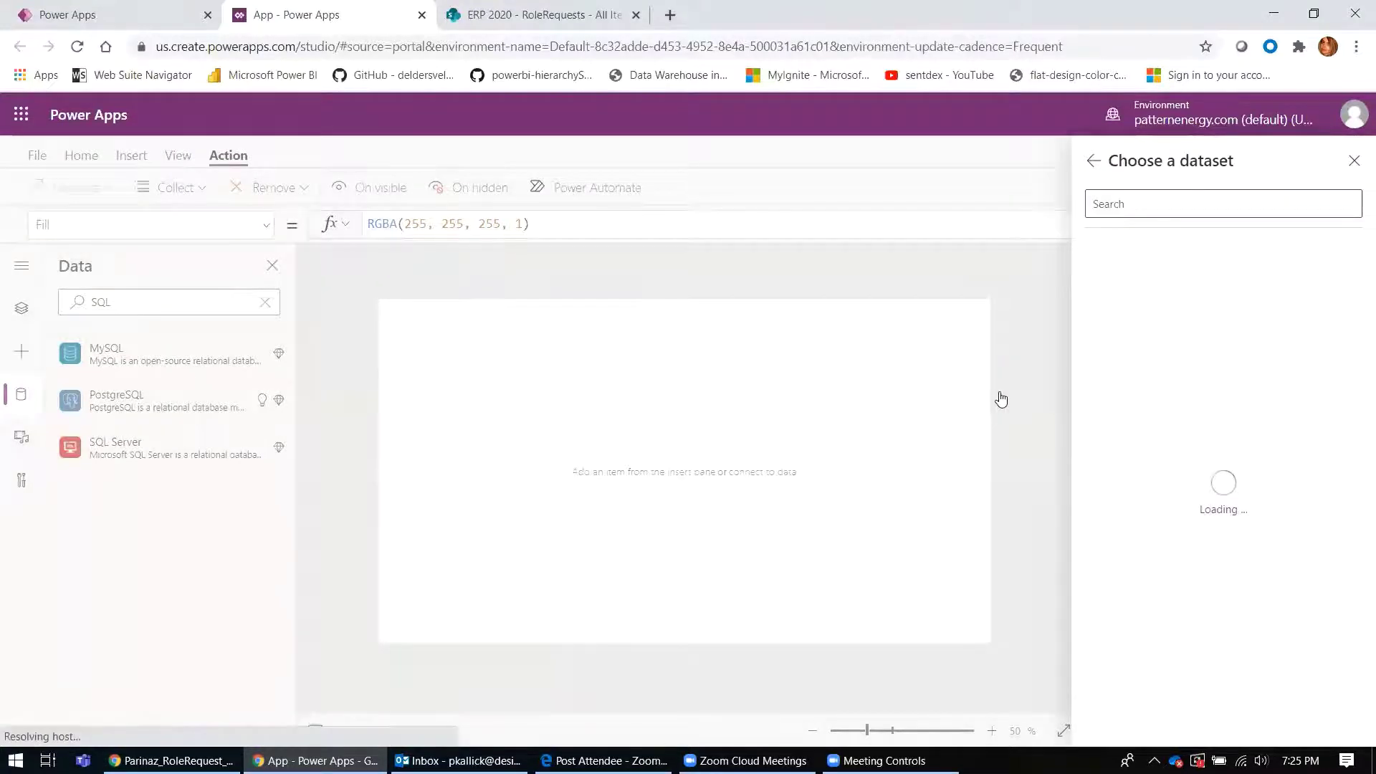
Filter the database tables by "role" and connect the VW_PEGRolesPowerApps table to the app
{"action": "left_click", "coordinate": [1182, 392]}
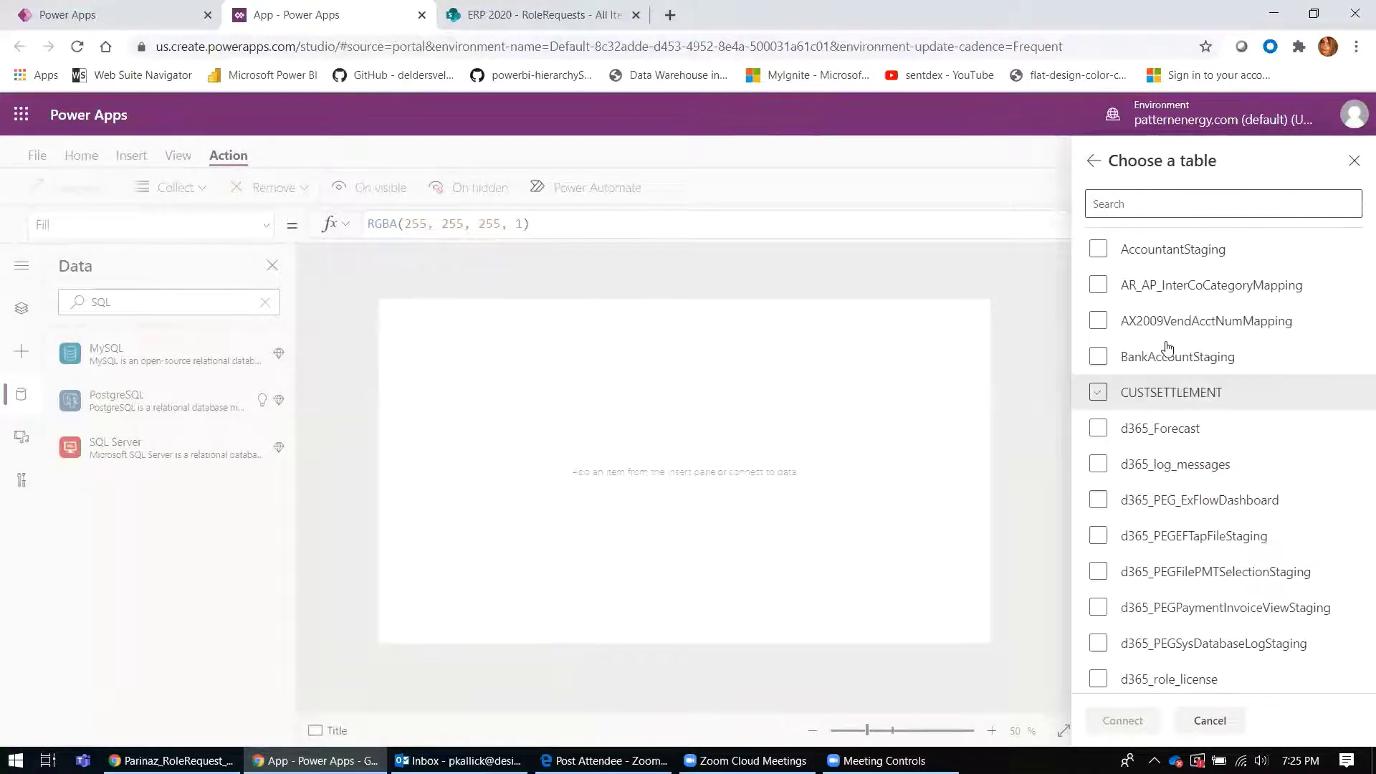
{"action": "left_click", "coordinate": [1153, 317]}
{"action": "left_click", "coordinate": [1156, 316]}
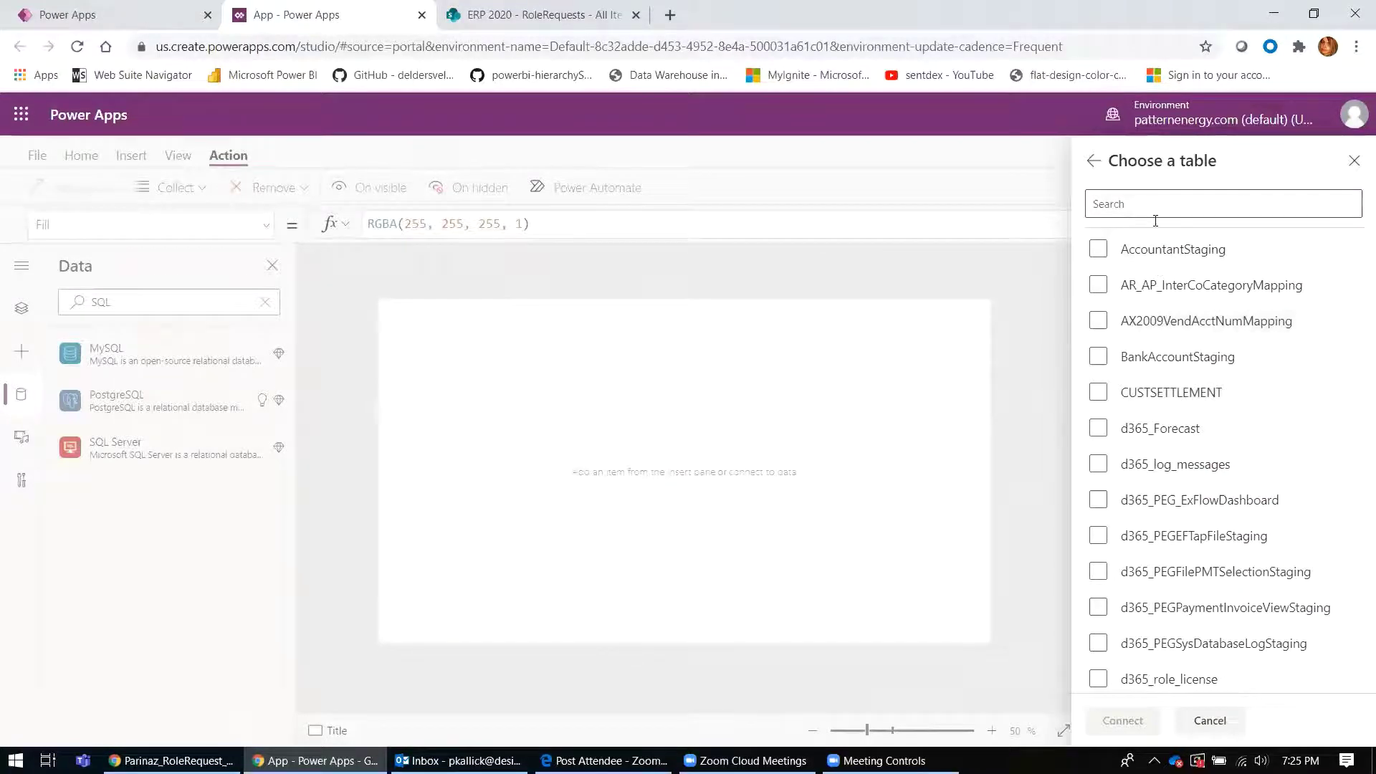
{"action": "type", "text": "role"}
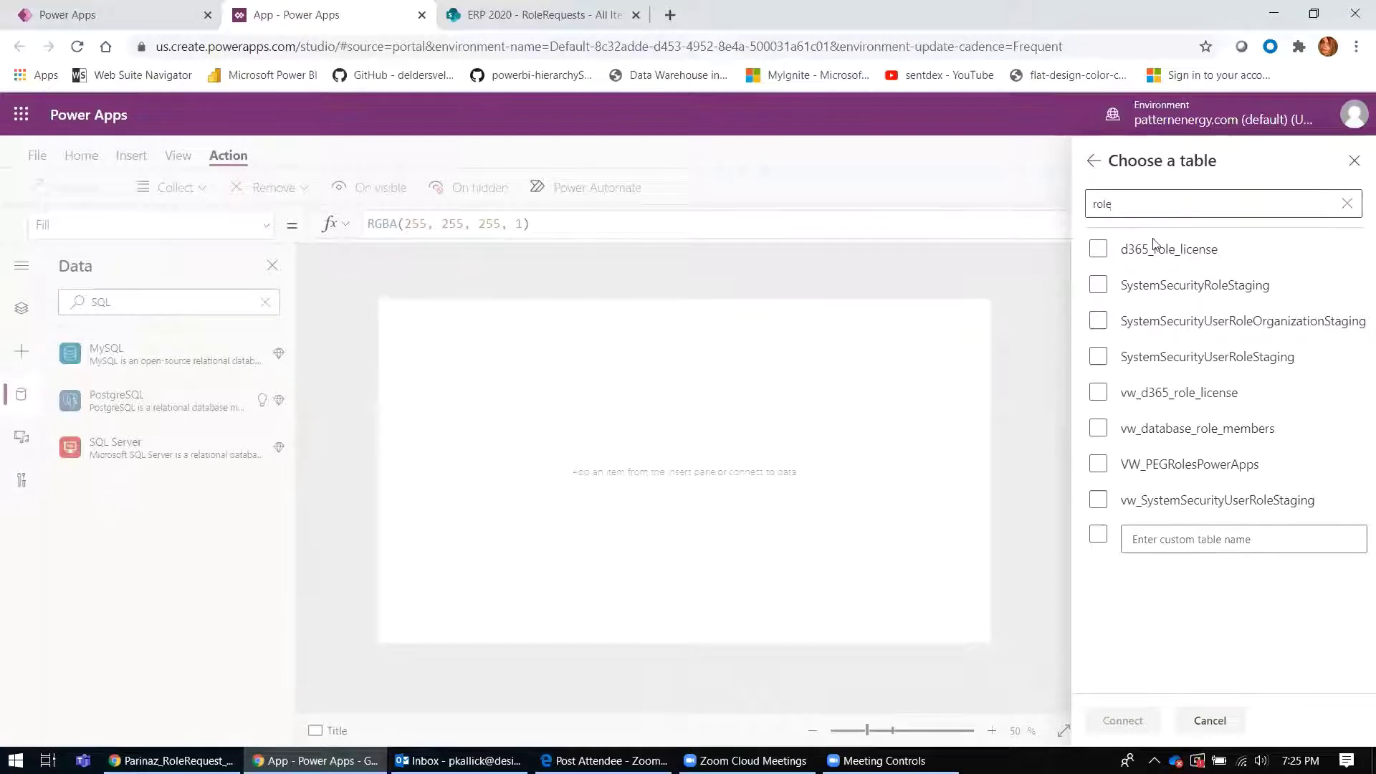
{"action": "left_click", "coordinate": [1190, 459]}
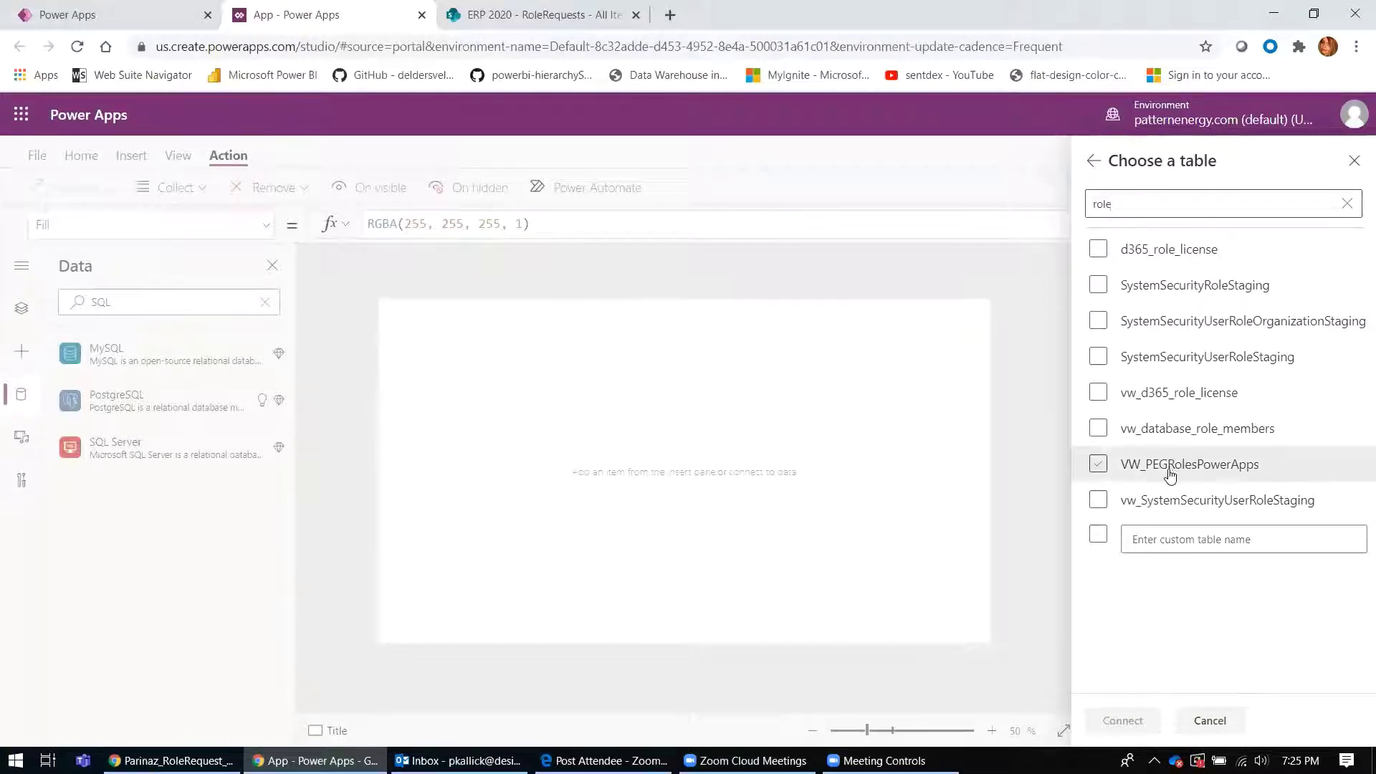
{"action": "left_click", "coordinate": [1099, 466]}
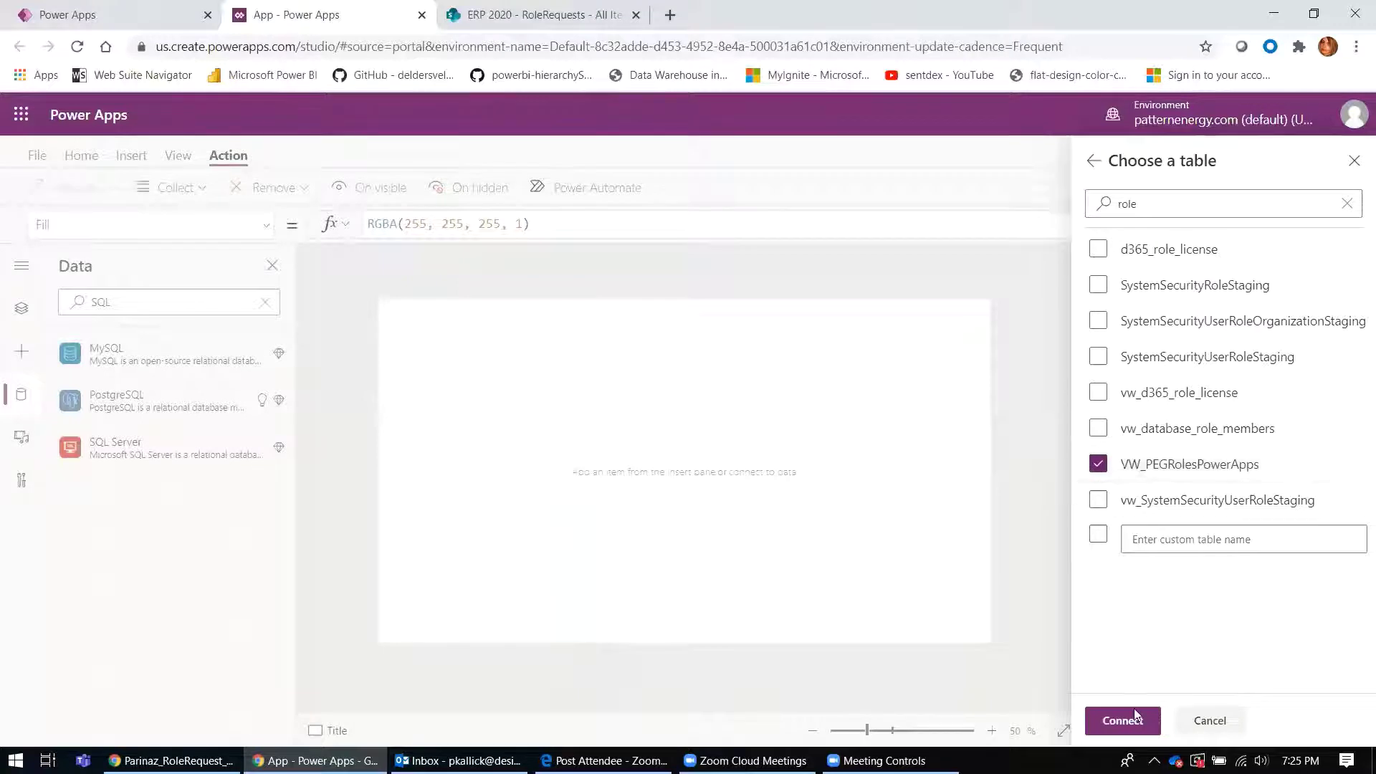
{"action": "left_click", "coordinate": [1138, 723]}
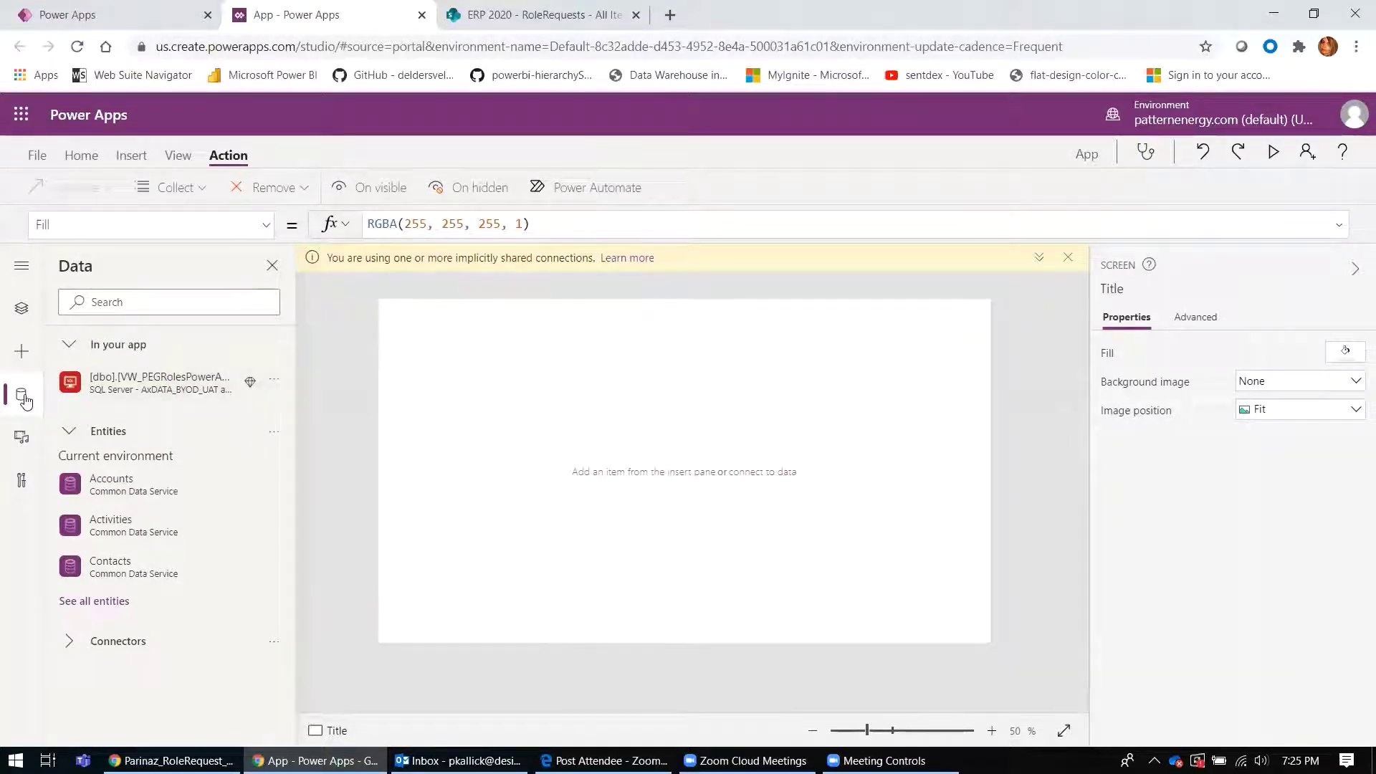
Search the data sources for "offi" and add the existing Office 365 Users connection to the app
{"action": "left_click", "coordinate": [94, 303]}
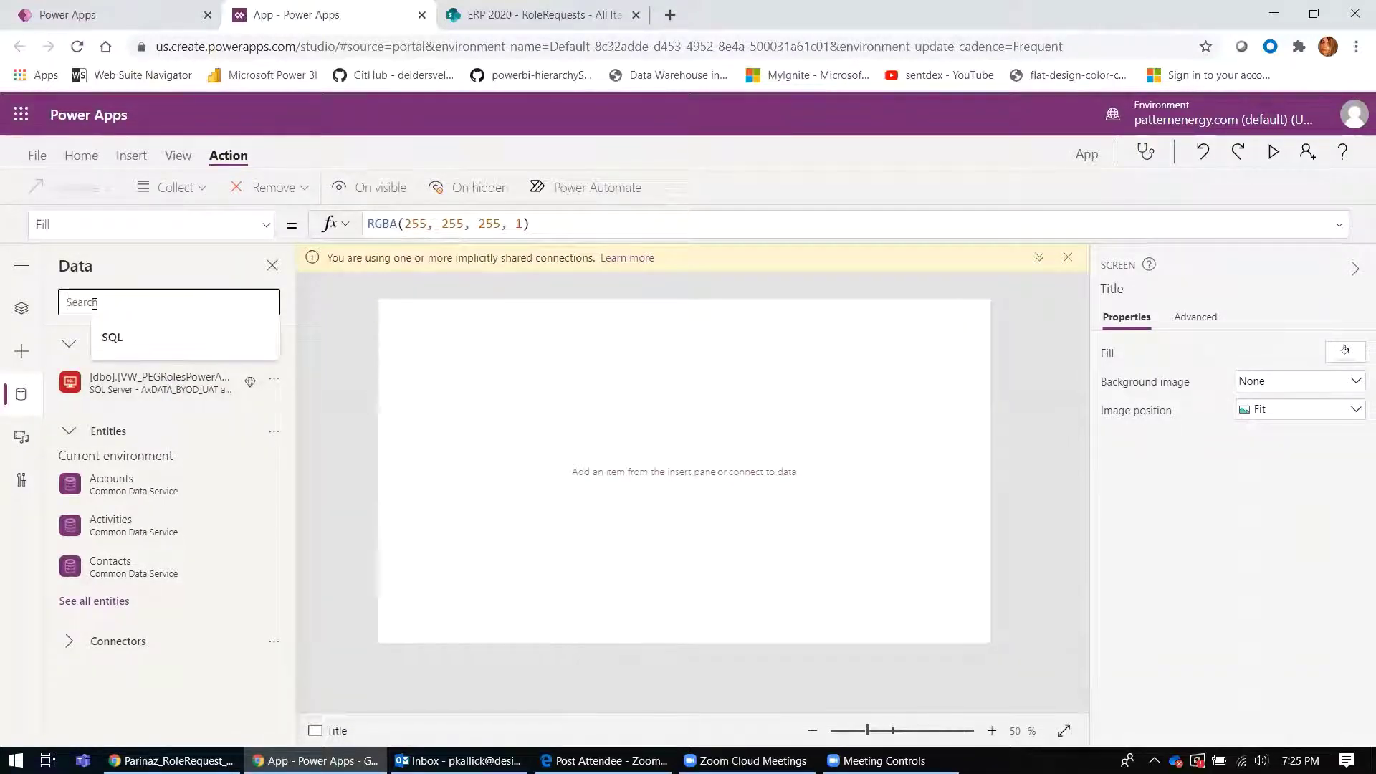
{"action": "type", "text": "offi"}
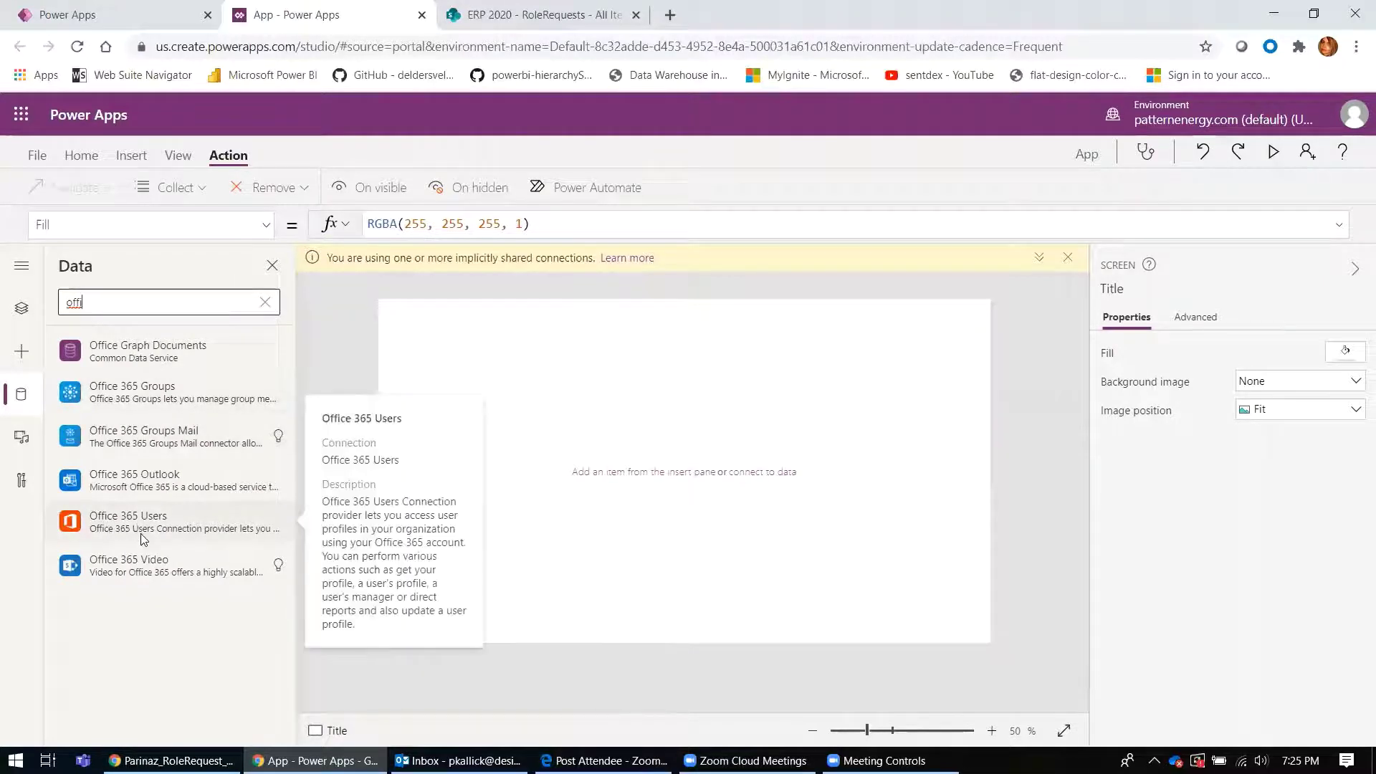
{"action": "left_click", "coordinate": [144, 535]}
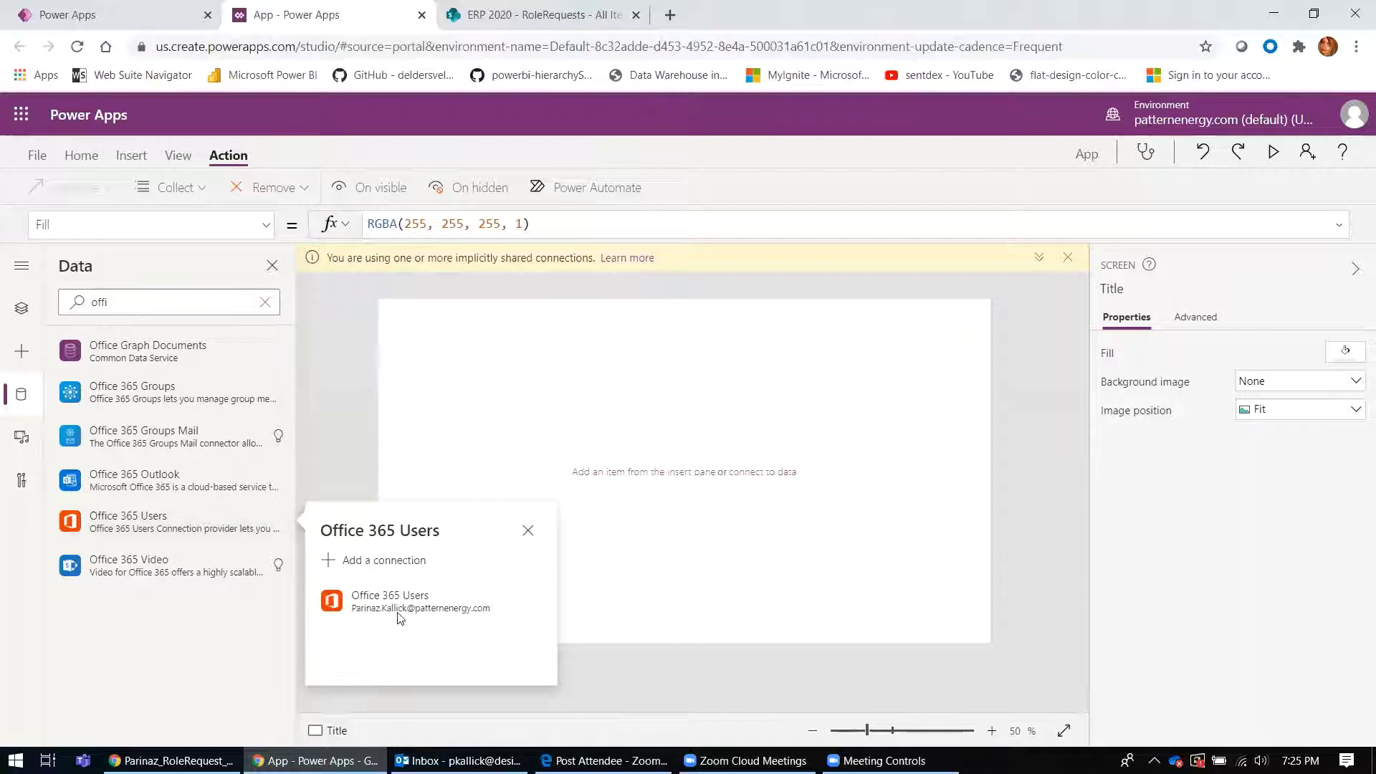
{"action": "mouse_move", "coordinate": [400, 618]}
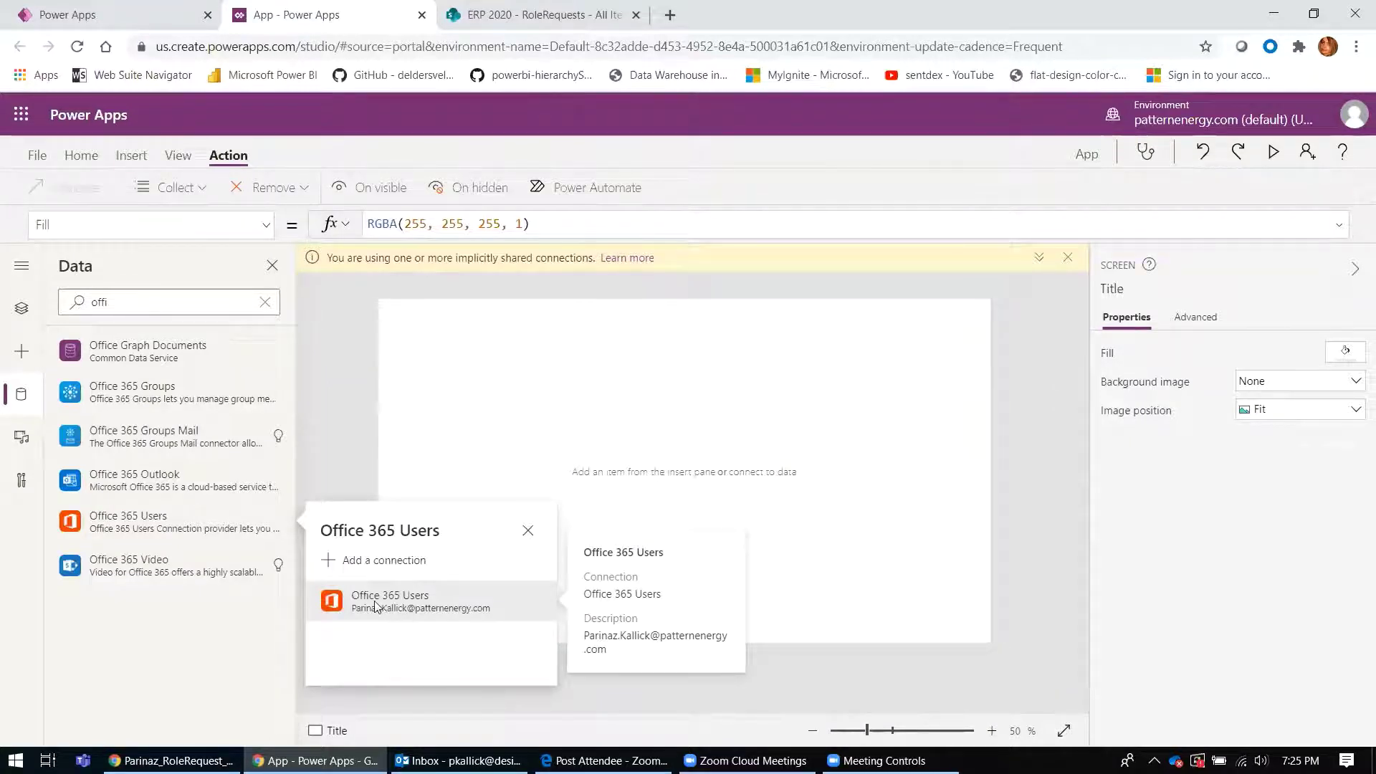
{"action": "left_click", "coordinate": [376, 607]}
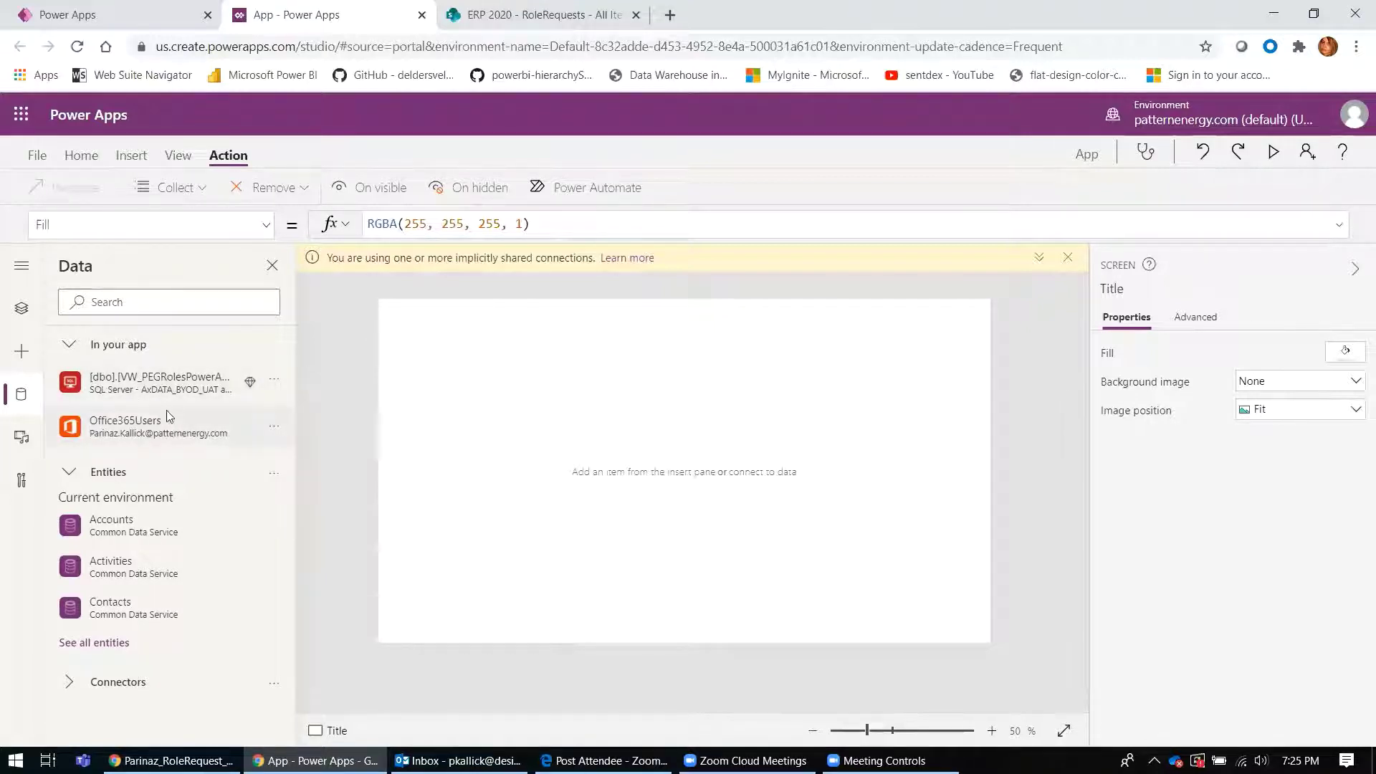
Set the App object's OnStart formula to Set(appuser, Office365Users.MyProfileV2())
{"action": "left_click", "coordinate": [21, 308]}
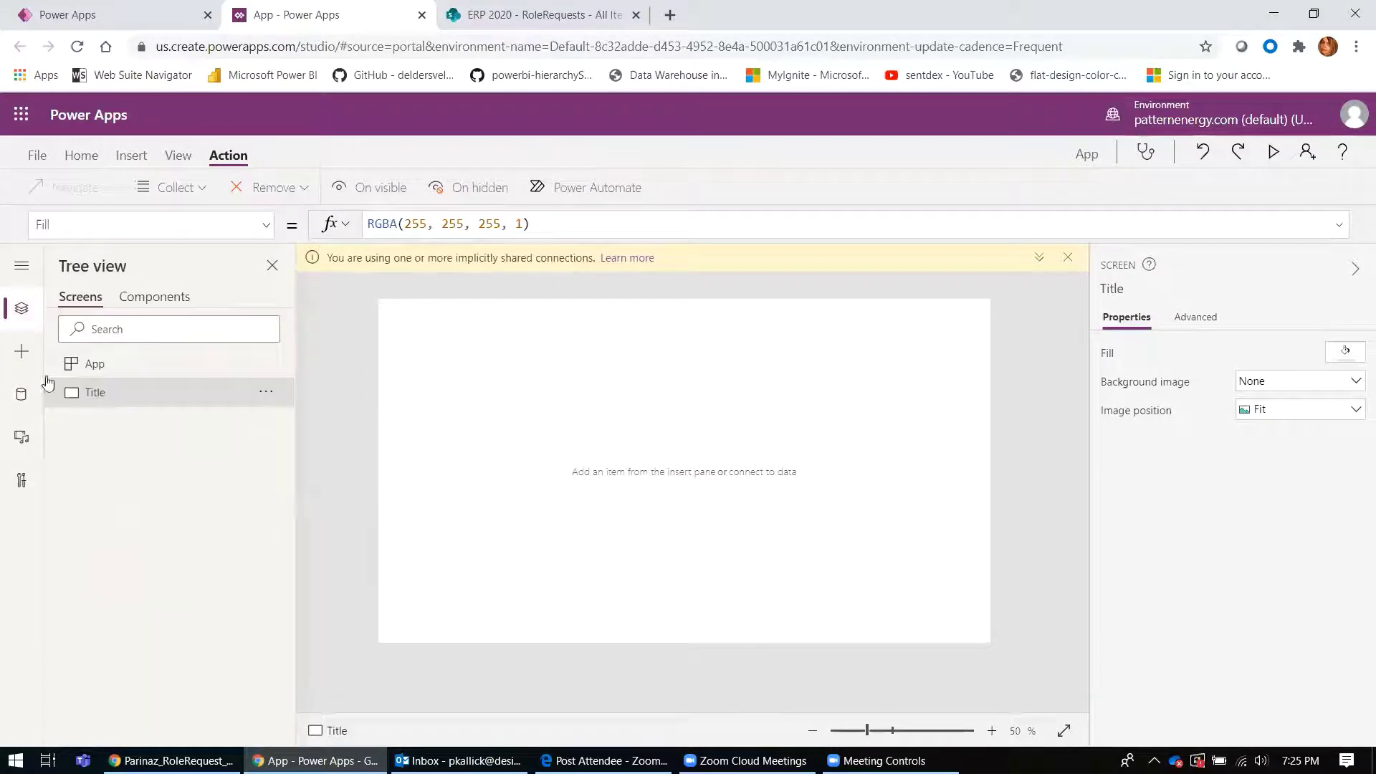
{"action": "left_click", "coordinate": [94, 364]}
{"action": "left_click", "coordinate": [425, 224]}
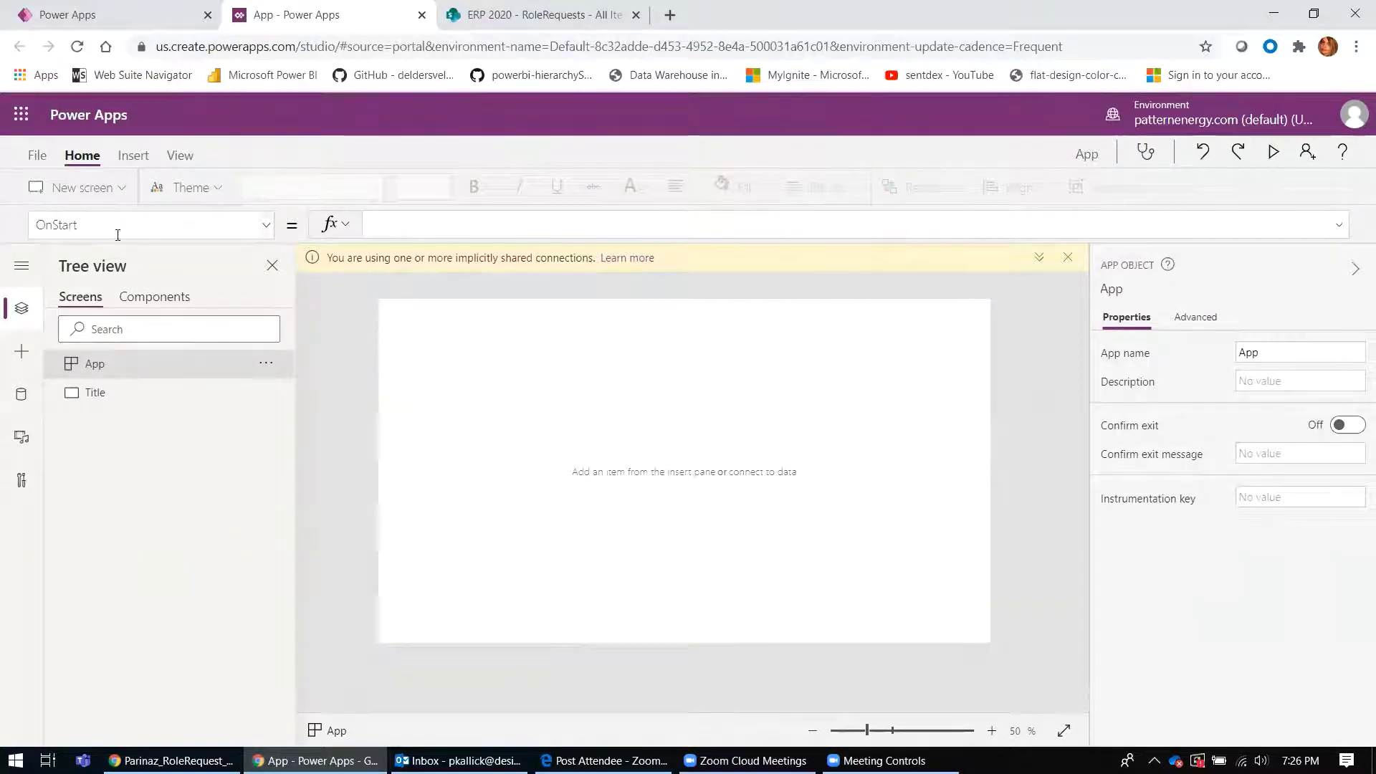
{"action": "left_click", "coordinate": [264, 227]}
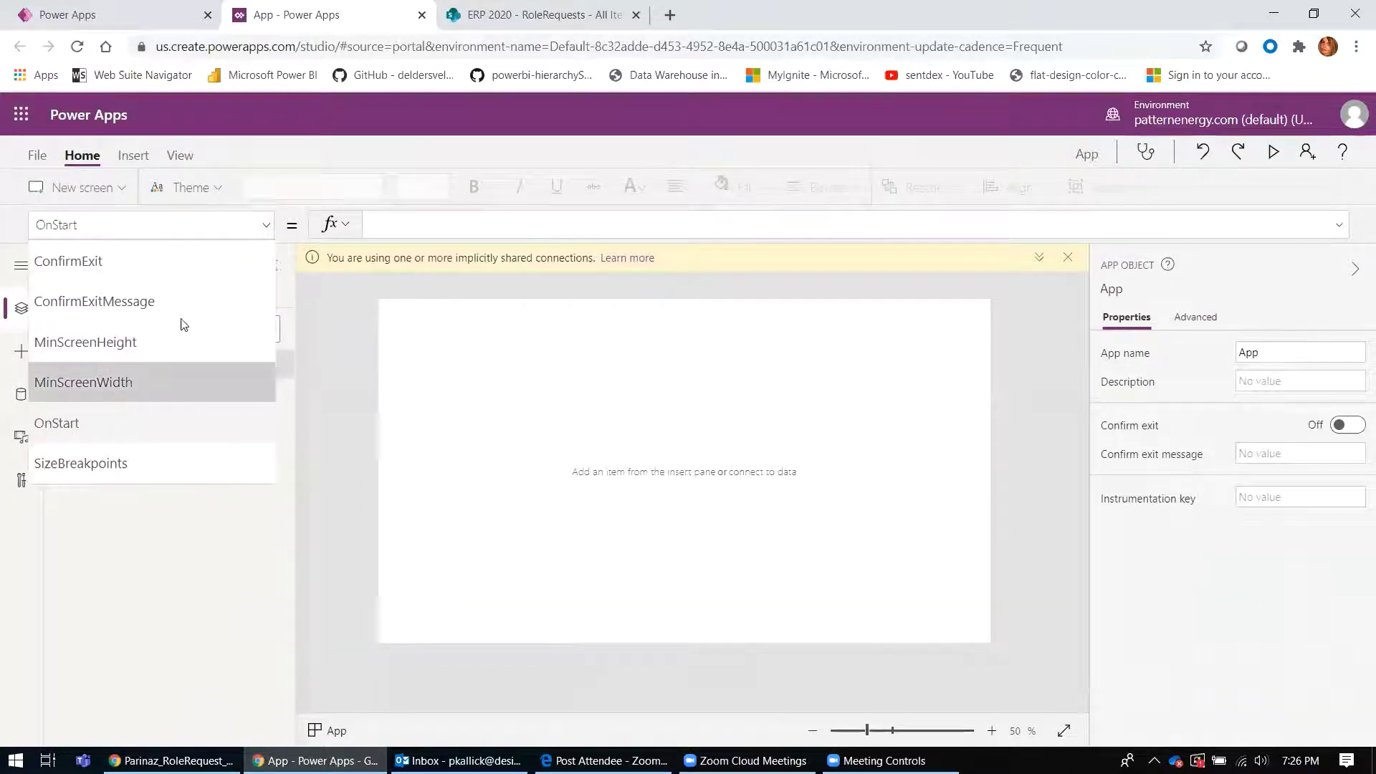
{"action": "left_click", "coordinate": [268, 232]}
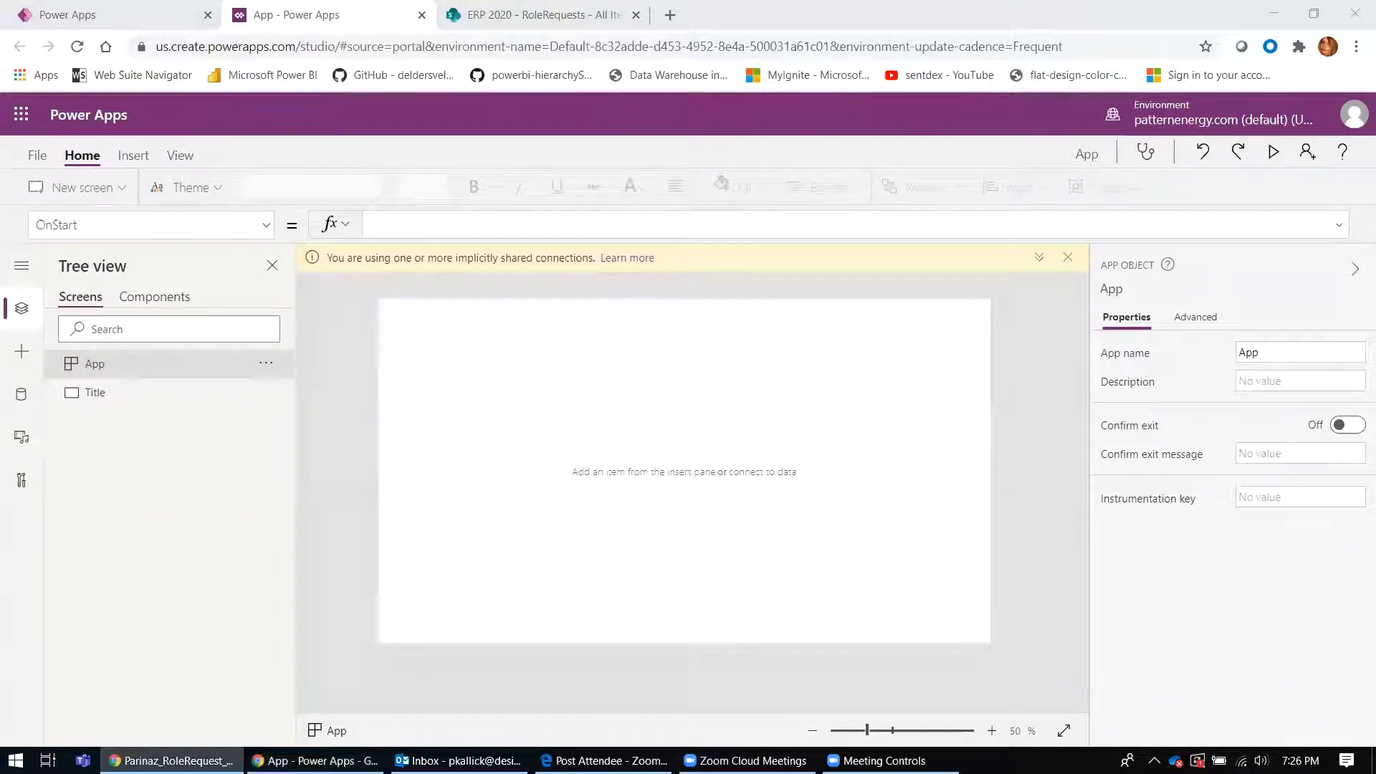
{"action": "left_click", "coordinate": [390, 235]}
{"action": "type", "text": "Set("}
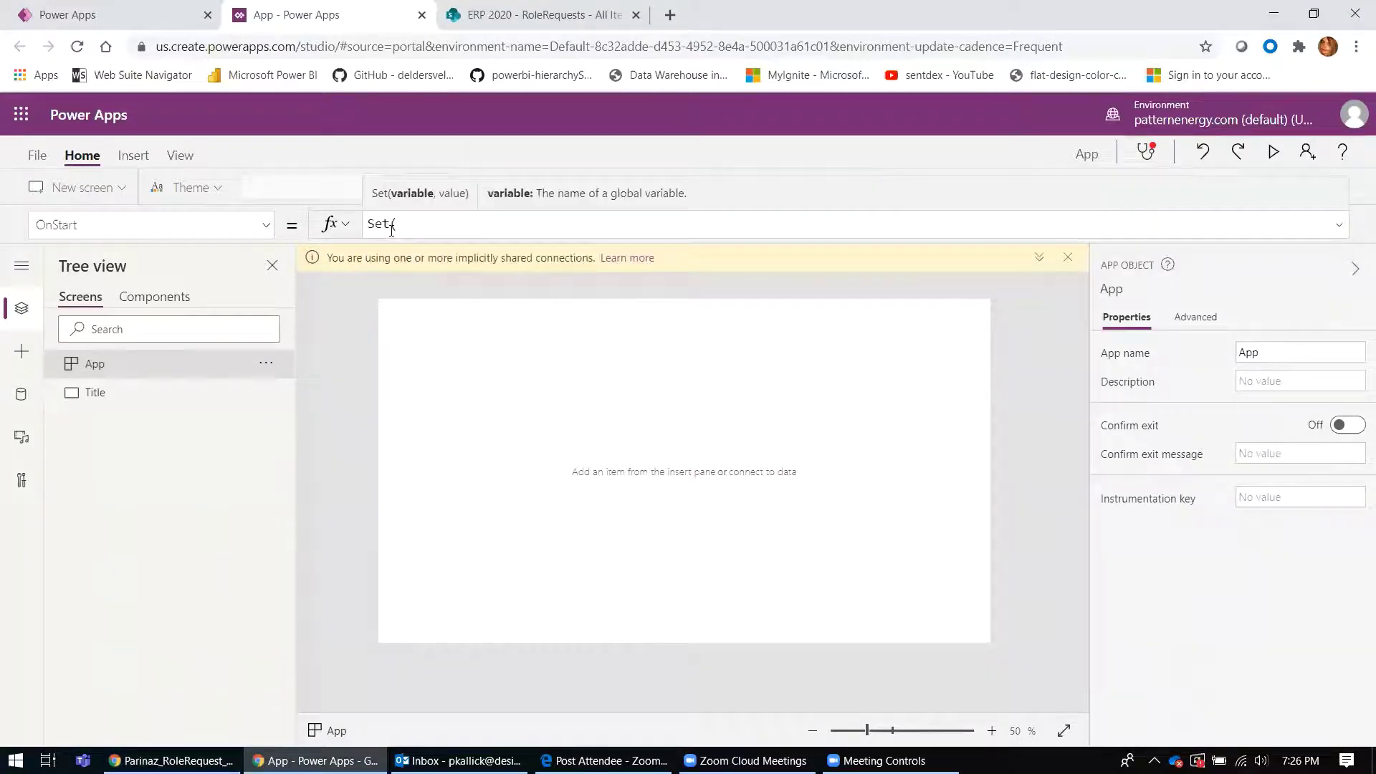
{"action": "type", "text": "app"}
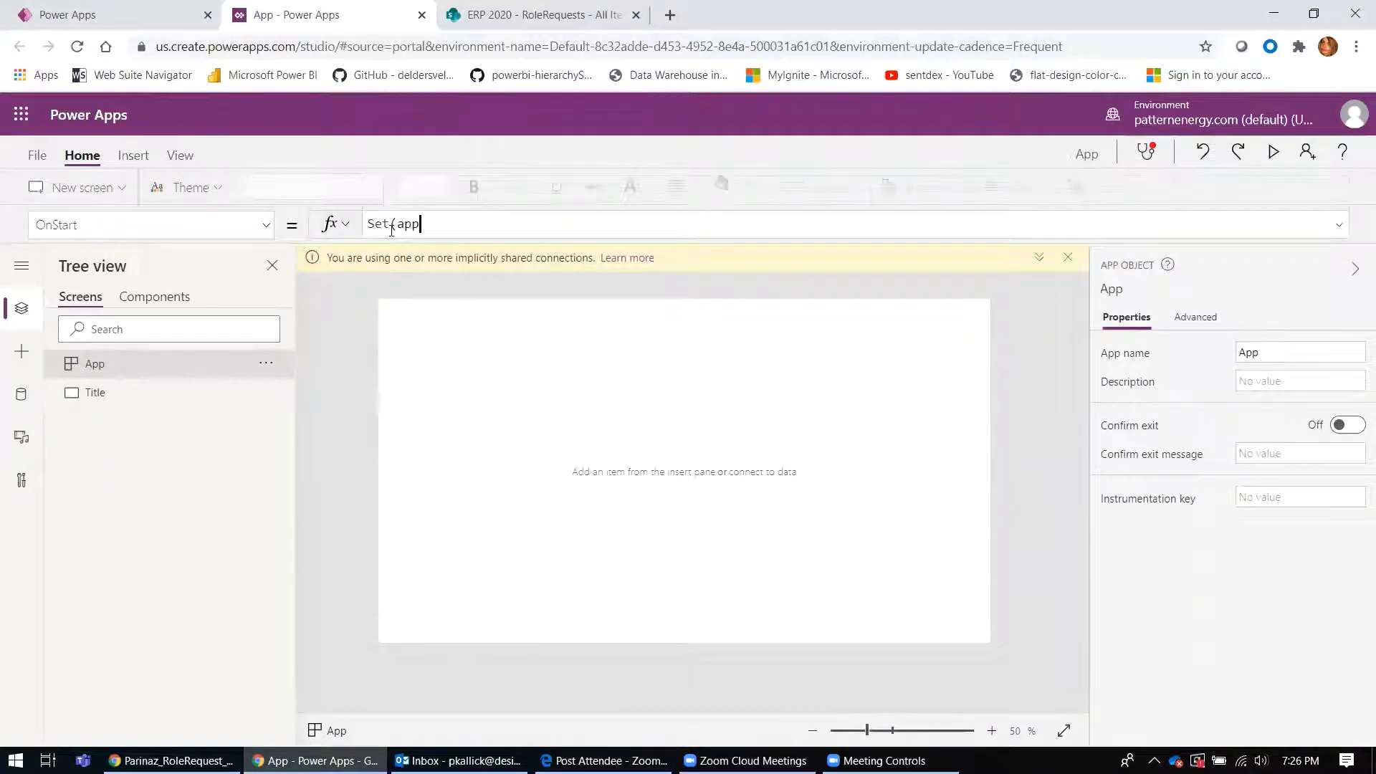
{"action": "type", "text": "user"}
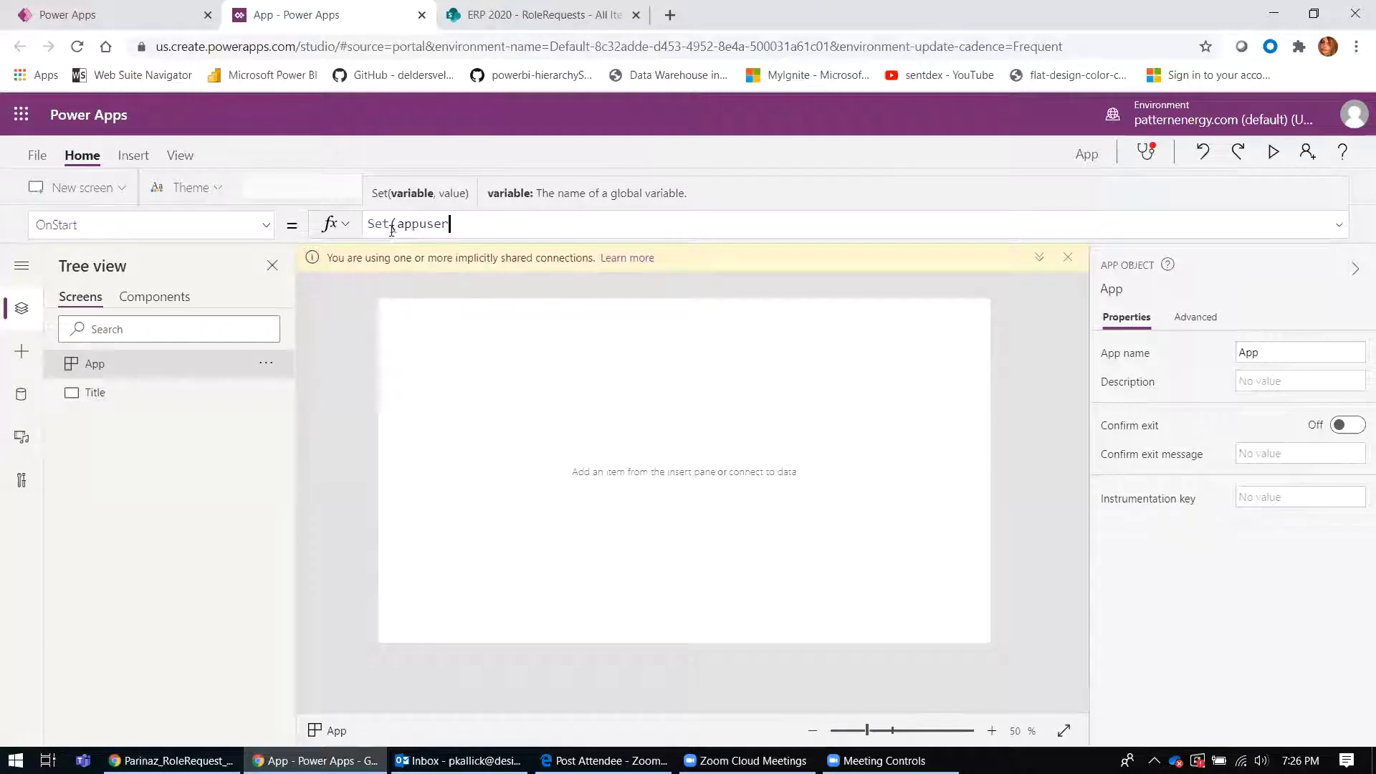
{"action": "type", "text": ", "}
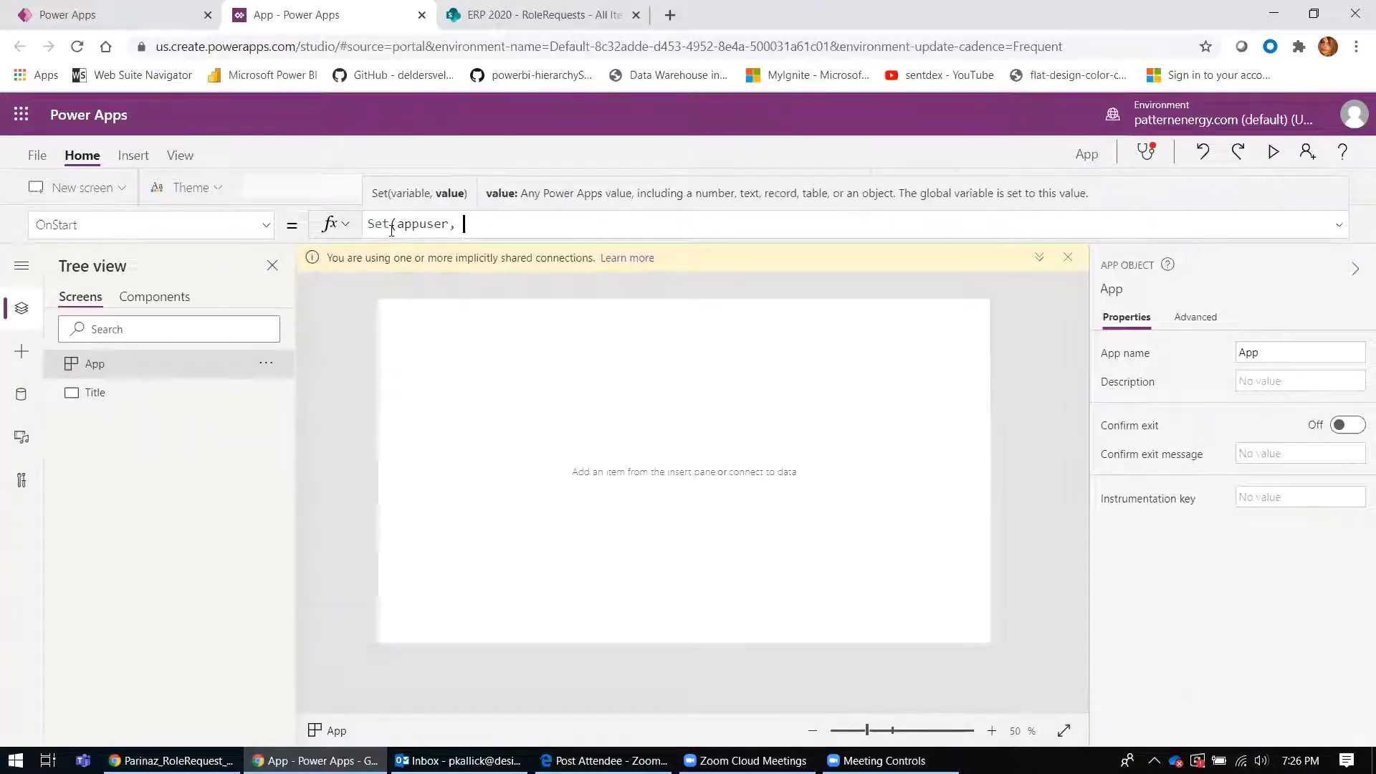
{"action": "type", "text": "offi"}
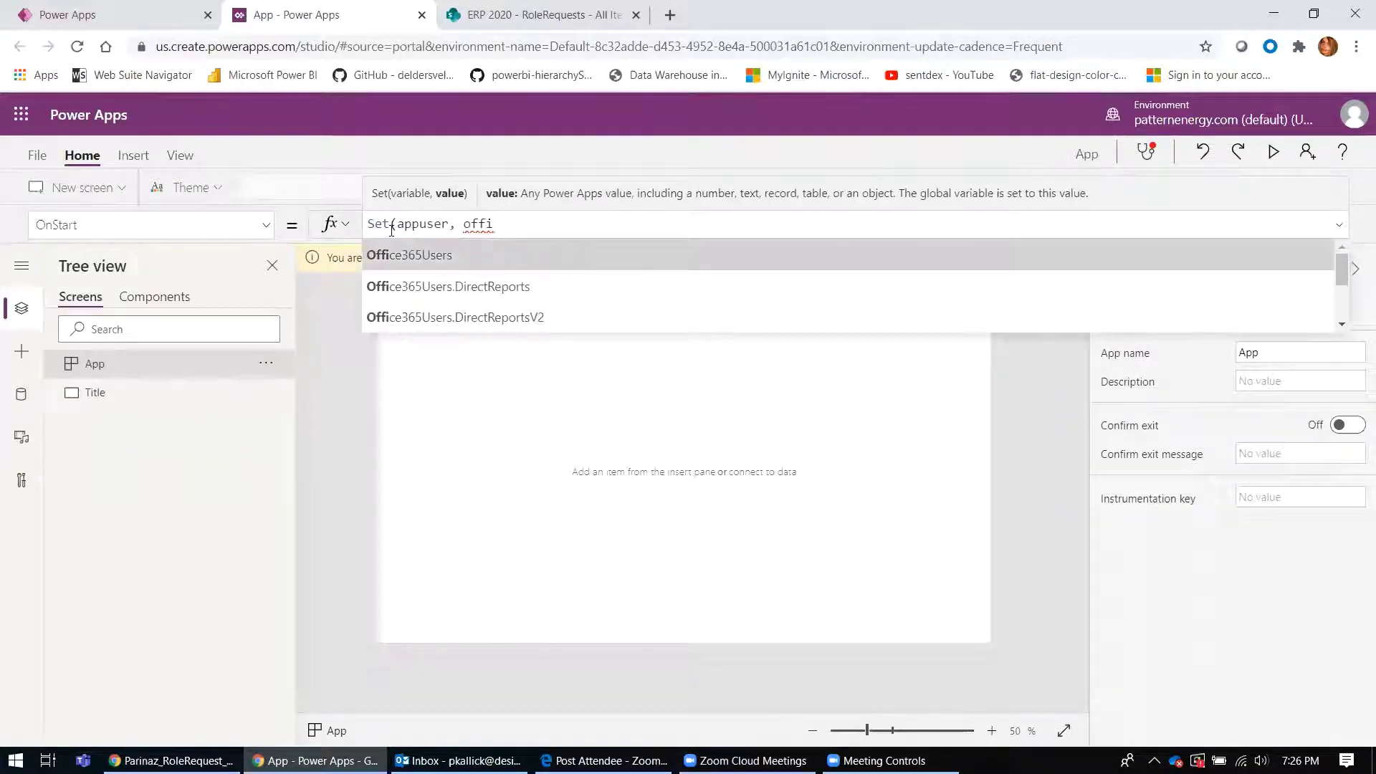
{"action": "key", "text": "Tab"}
{"action": "type", "text": "."}
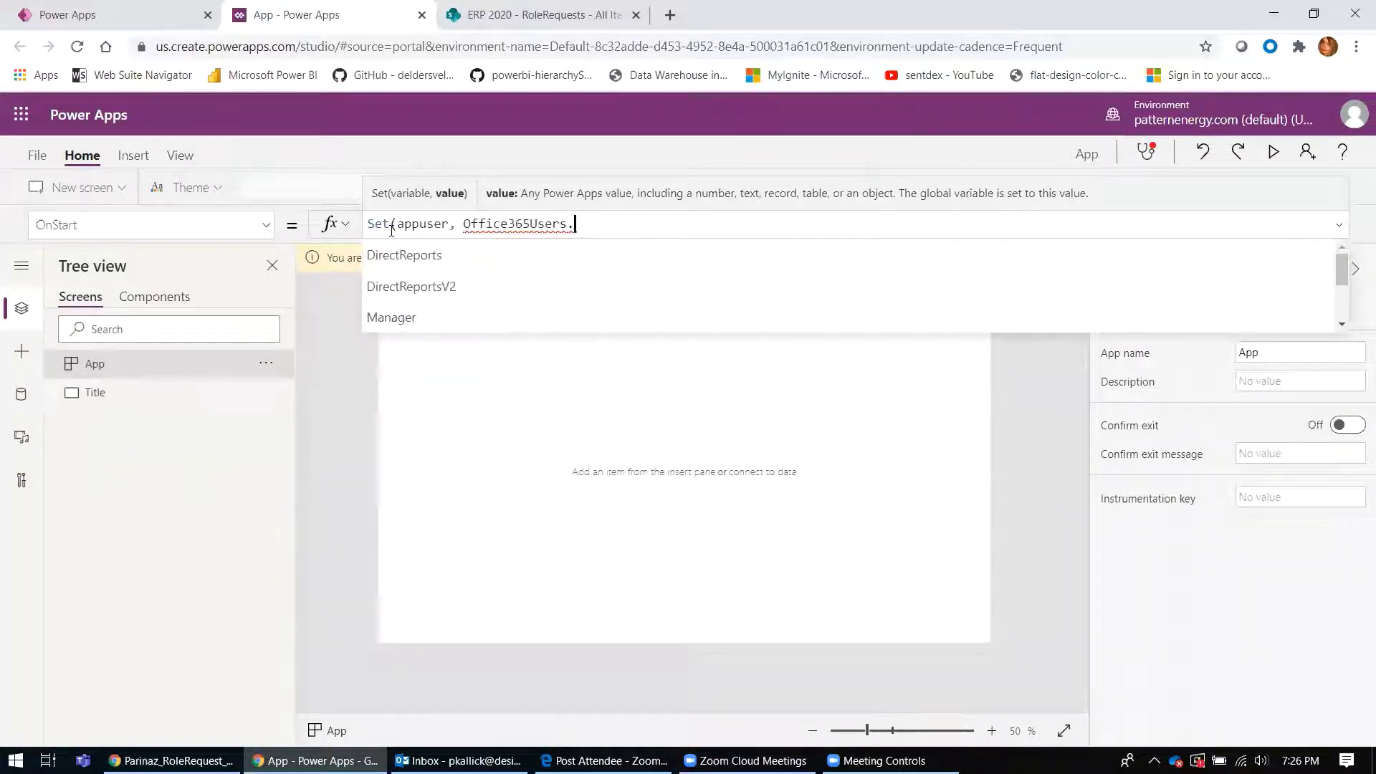
{"action": "type", "text": "my"}
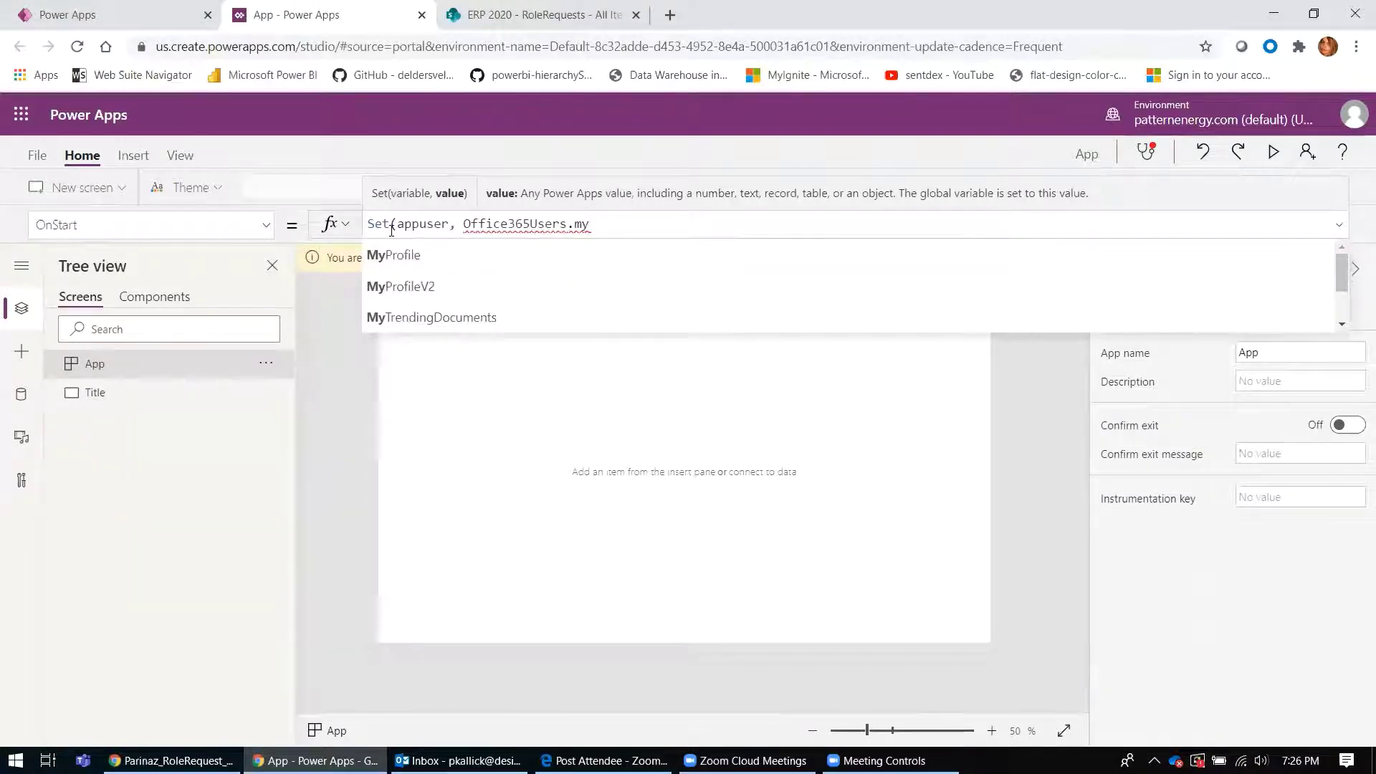
{"action": "key", "text": "Tab"}
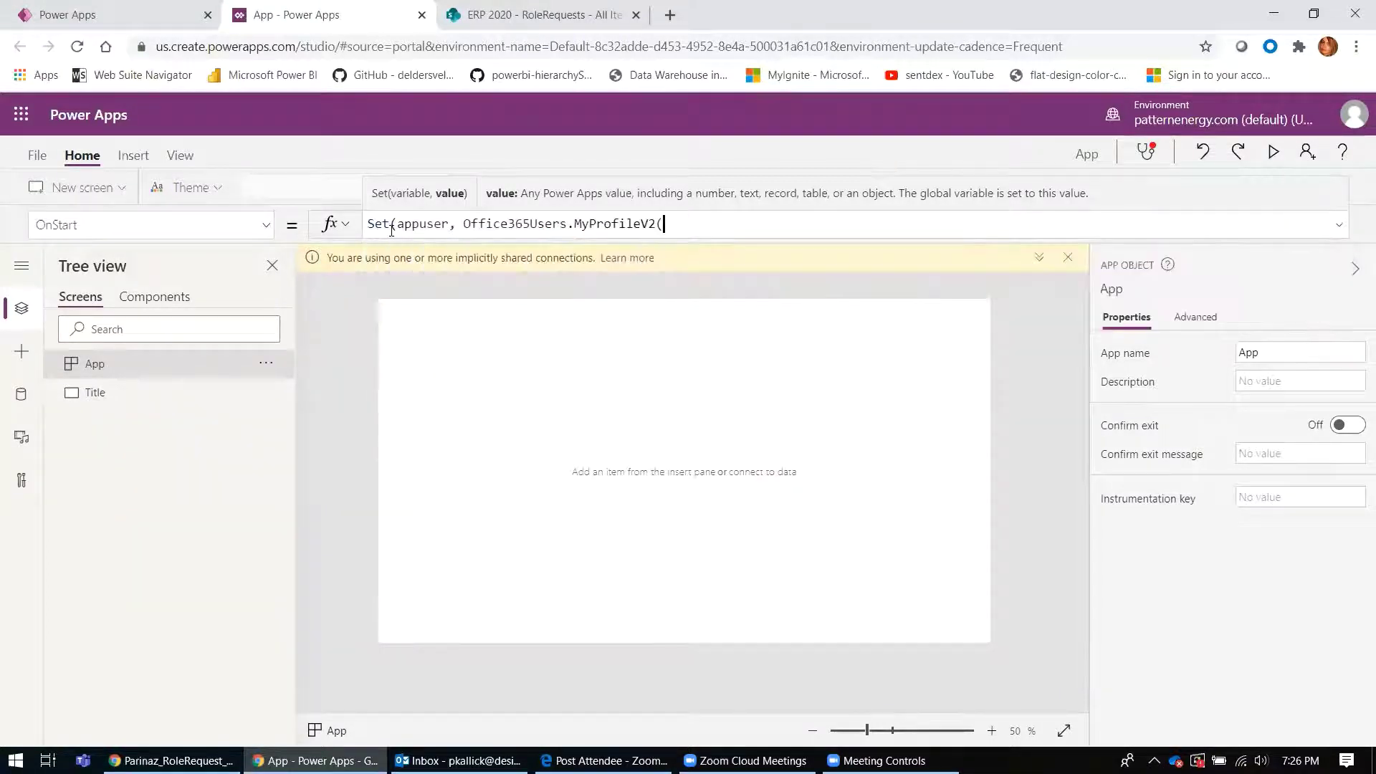
{"action": "type", "text": "))"}
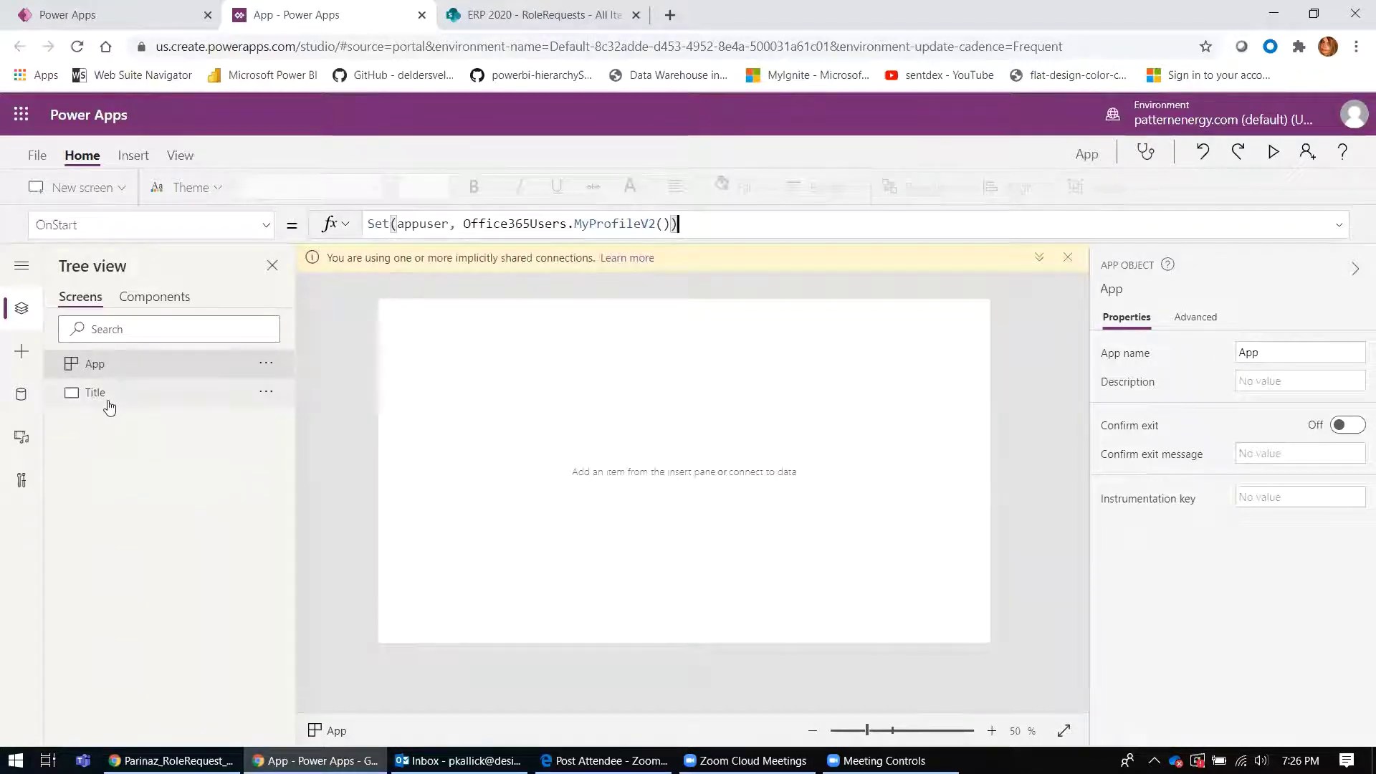
Find the Combo box control by searching for "combo" and insert it near the upper corner of the Title screen at X 40, Y 40
{"action": "left_click", "coordinate": [107, 404]}
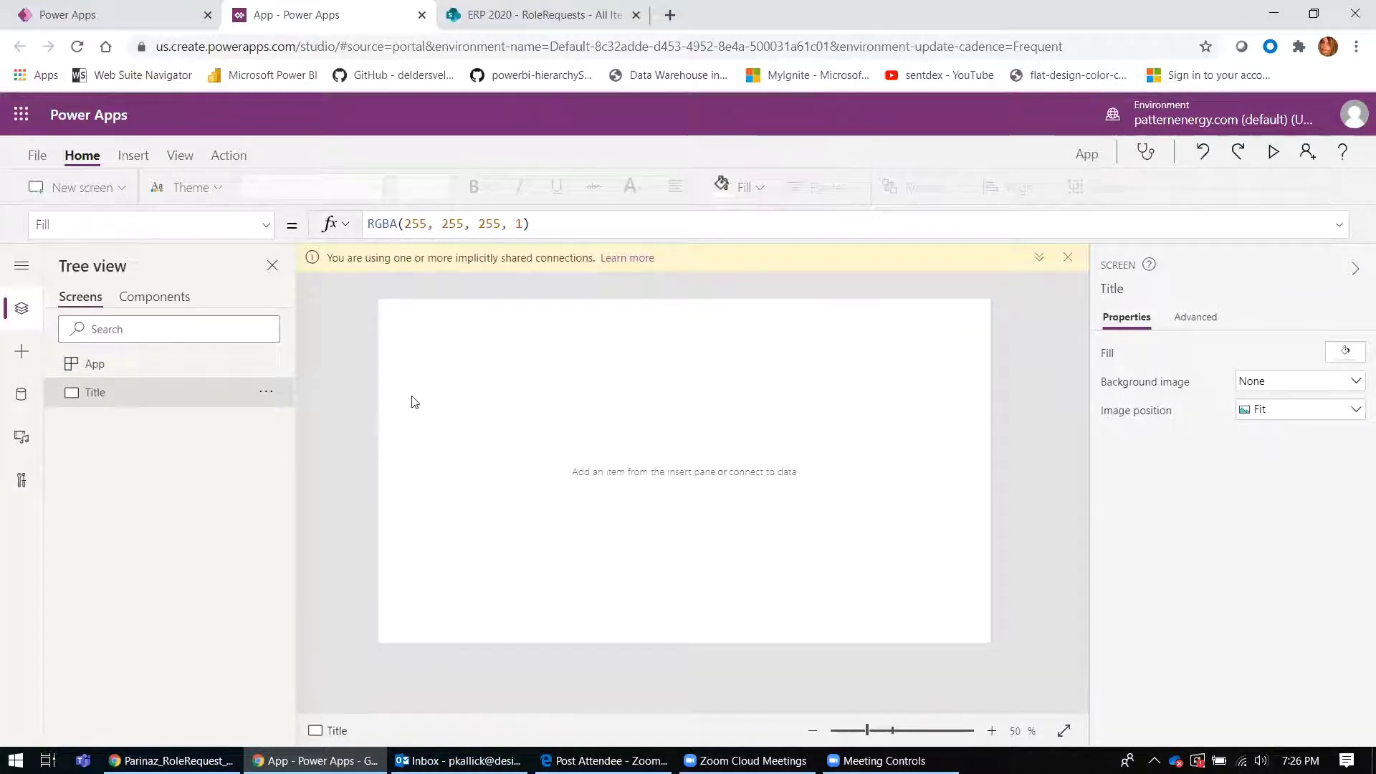
{"action": "left_click", "coordinate": [24, 362]}
{"action": "left_click", "coordinate": [120, 313]}
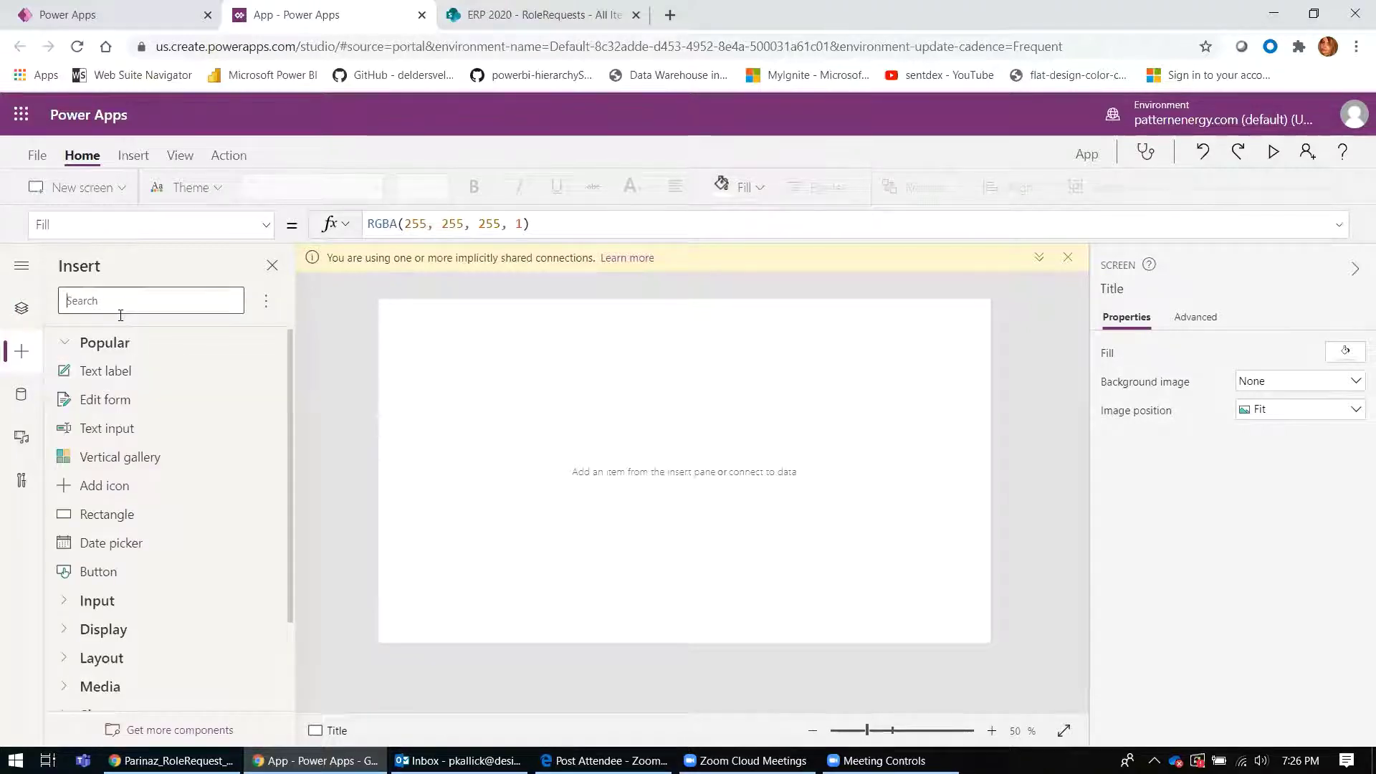
{"action": "type", "text": "combo"}
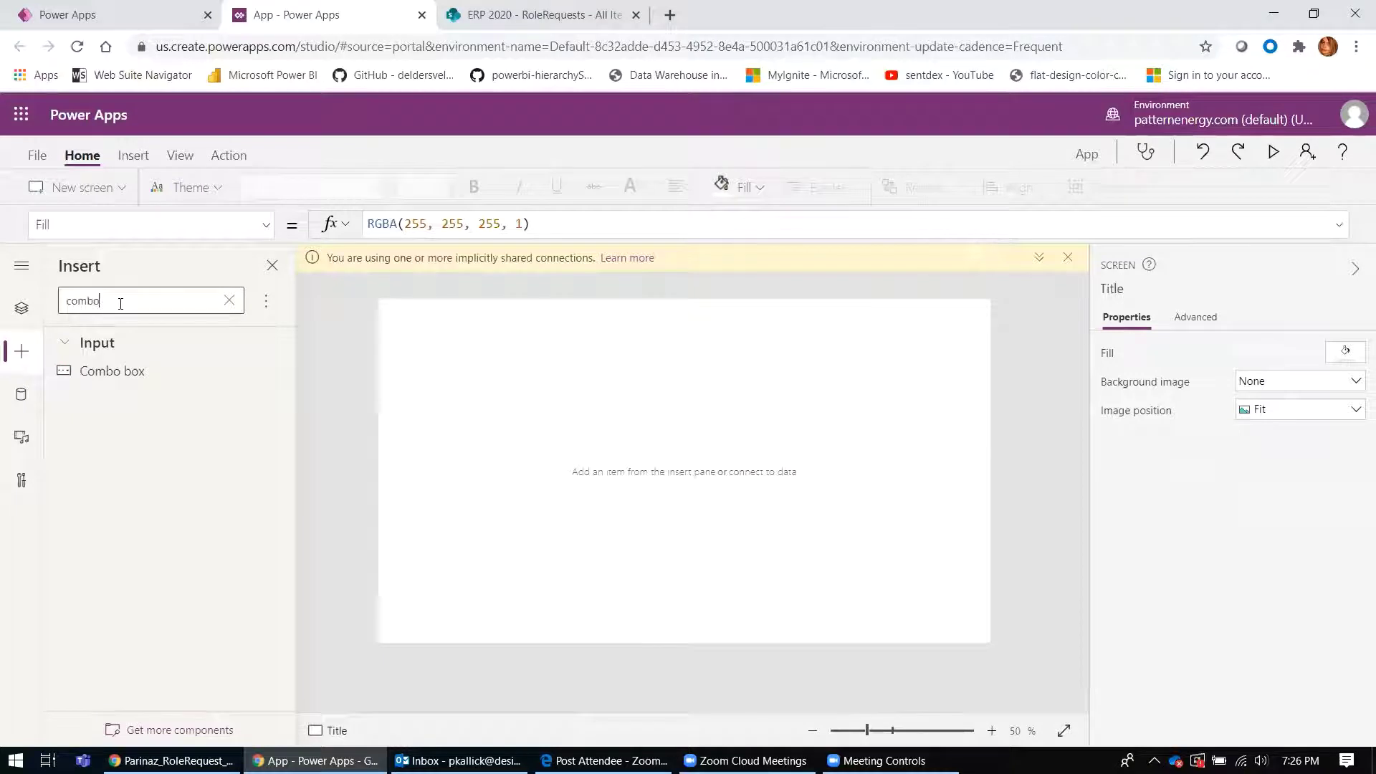
{"action": "left_click_drag", "start_coordinate": [126, 377], "coordinate": [606, 353]}
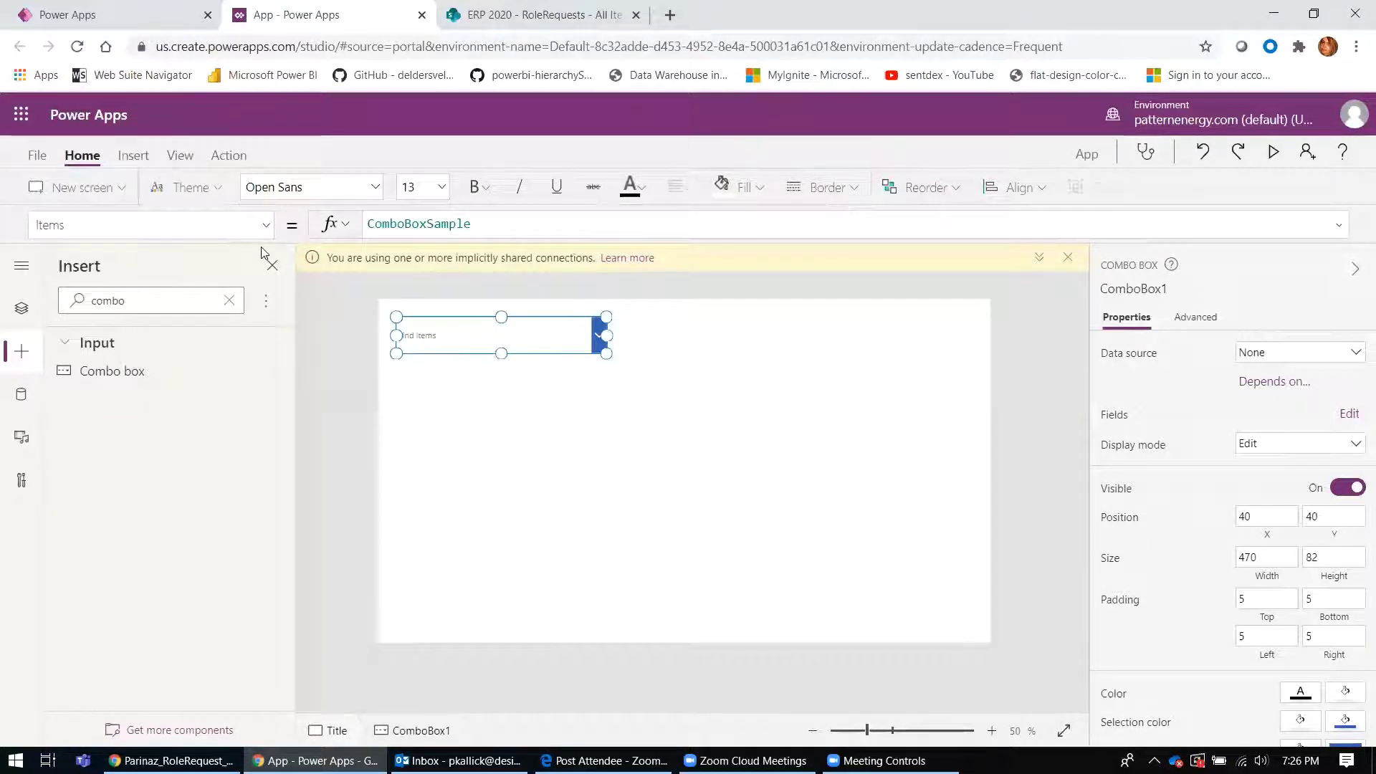
Replace the combo box's Items formula with Distinct('[dbo].[VW_PEGRolesPowerApps]',TITLEID).Result
{"action": "key", "text": "alt+Tab"}
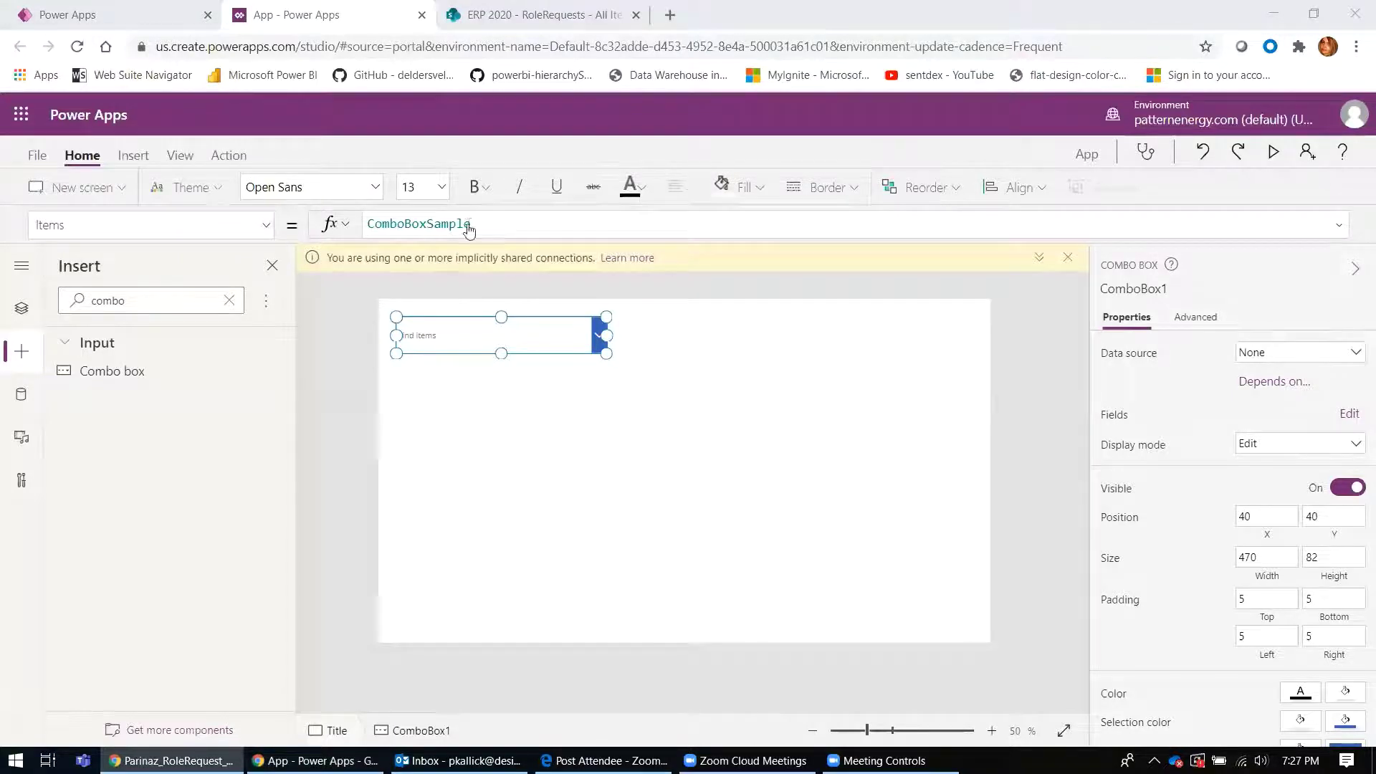
{"action": "double_click", "coordinate": [490, 227]}
{"action": "key", "text": "BackSpace"}
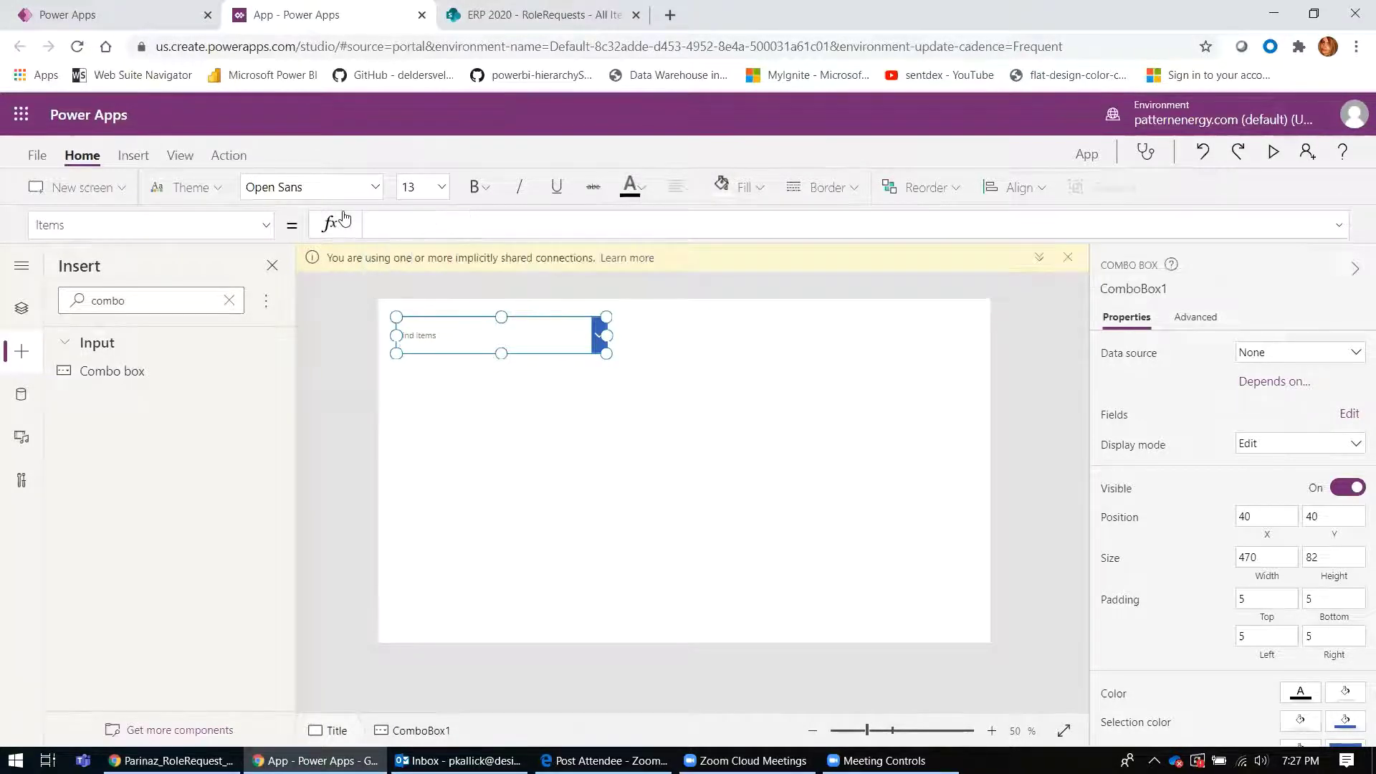
{"action": "type", "text": "Dis"}
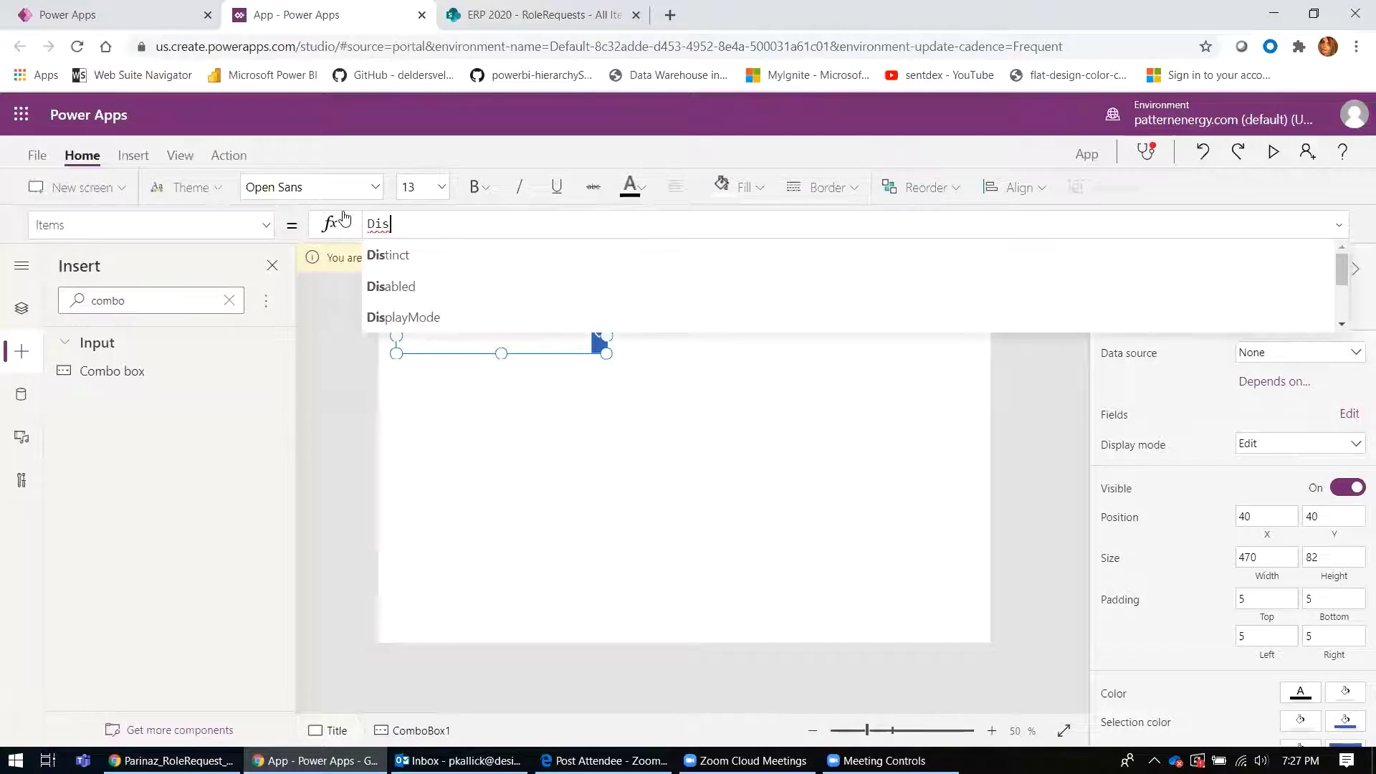
{"action": "key", "text": "Tab"}
{"action": "type", "text": "("}
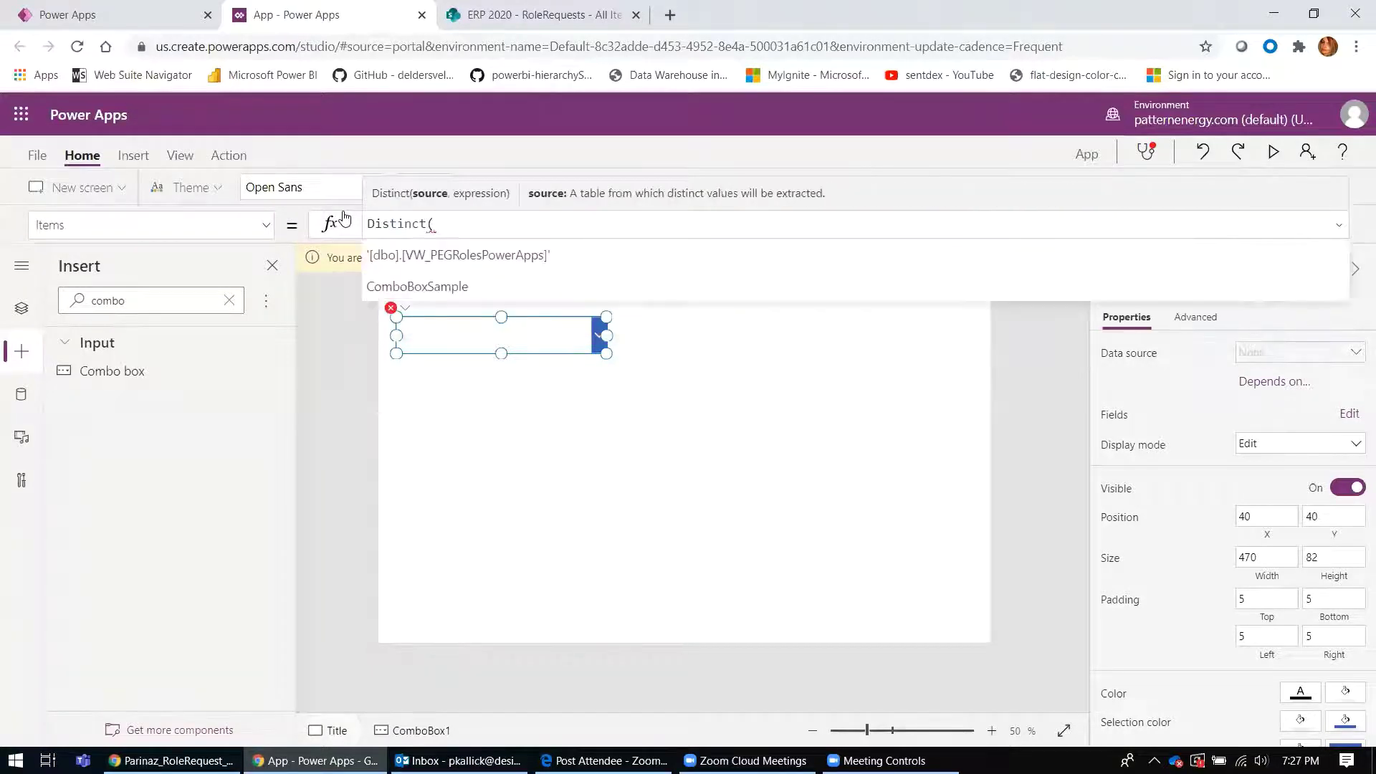
{"action": "key", "text": "Down"}
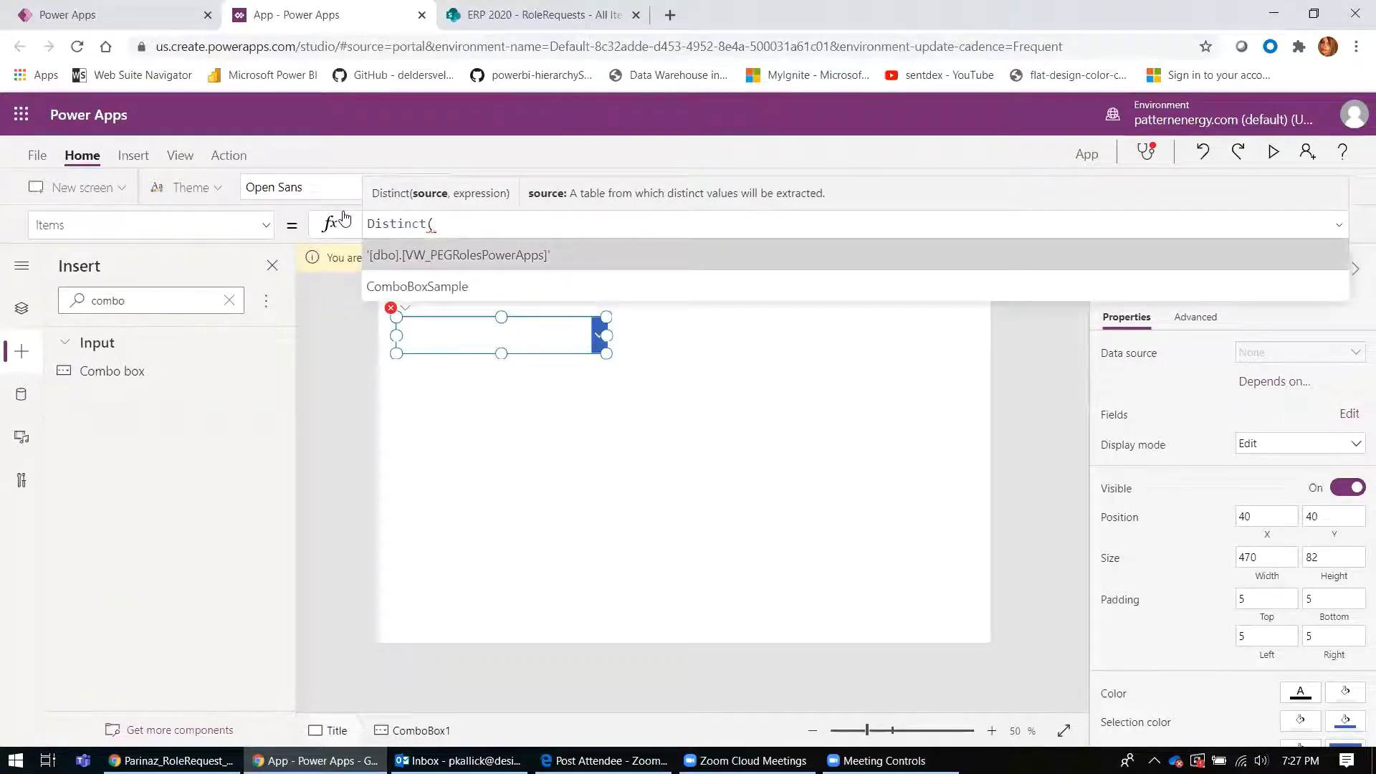
{"action": "key", "text": "Tab"}
{"action": "type", "text": ",Ti"}
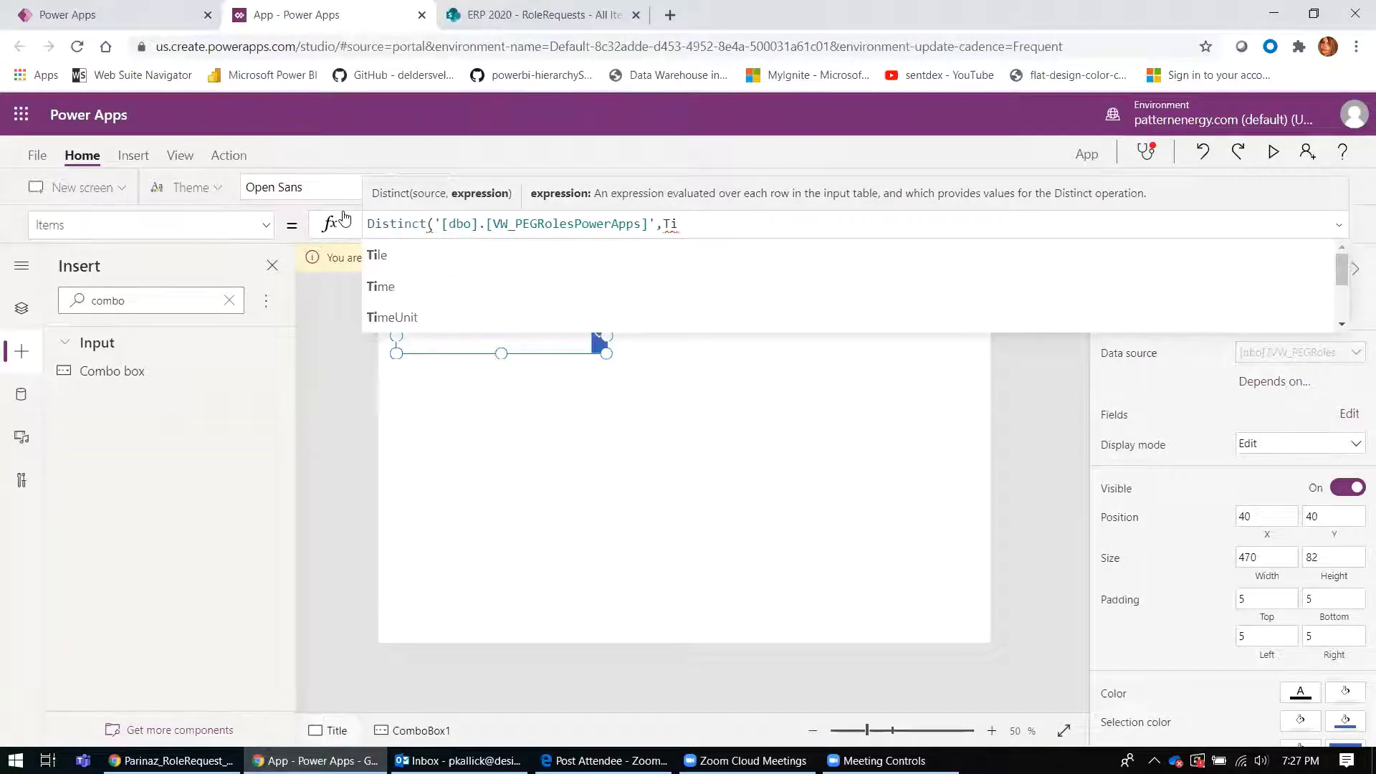
{"action": "type", "text": "t"}
{"action": "key", "text": "Down"}
{"action": "key", "text": "Down"}
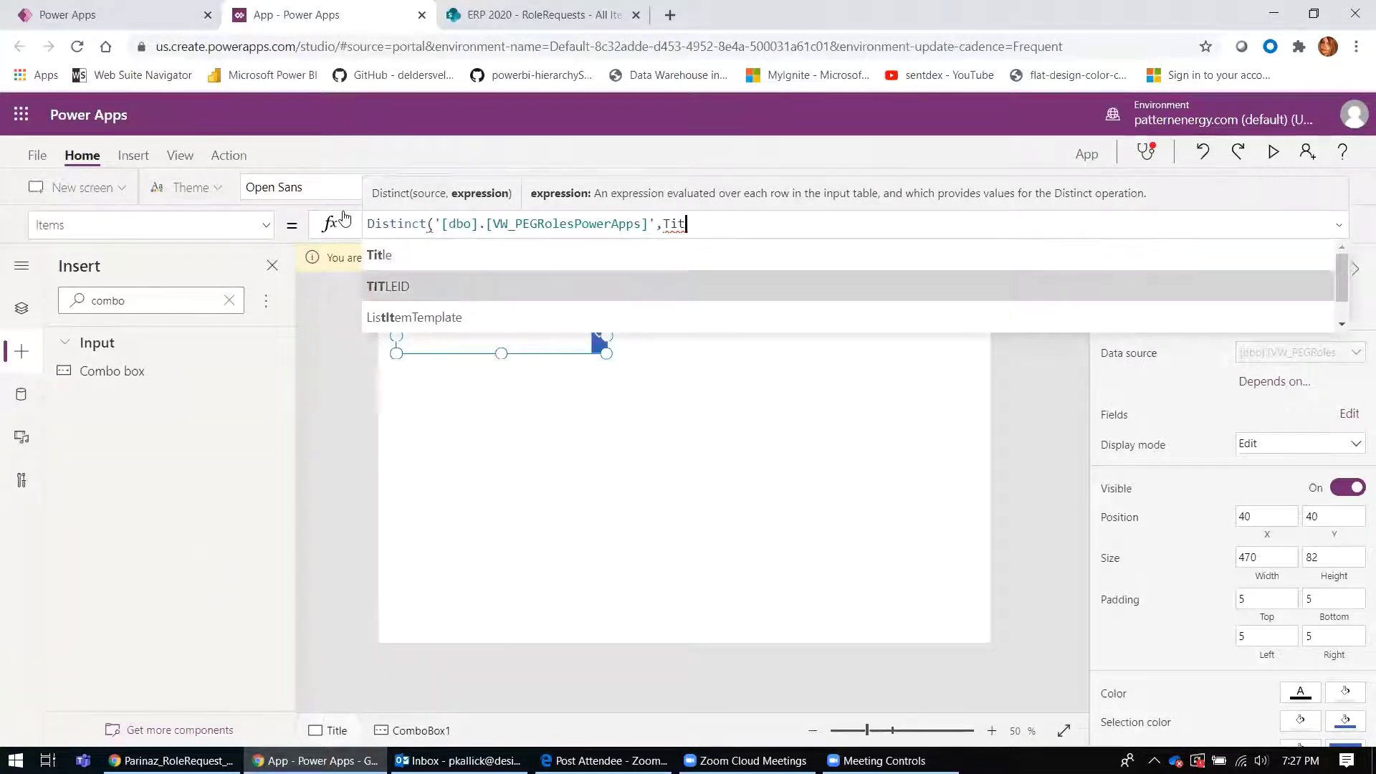
{"action": "key", "text": "Tab"}
{"action": "type", "text": ").RE"}
{"action": "key", "text": "Tab"}
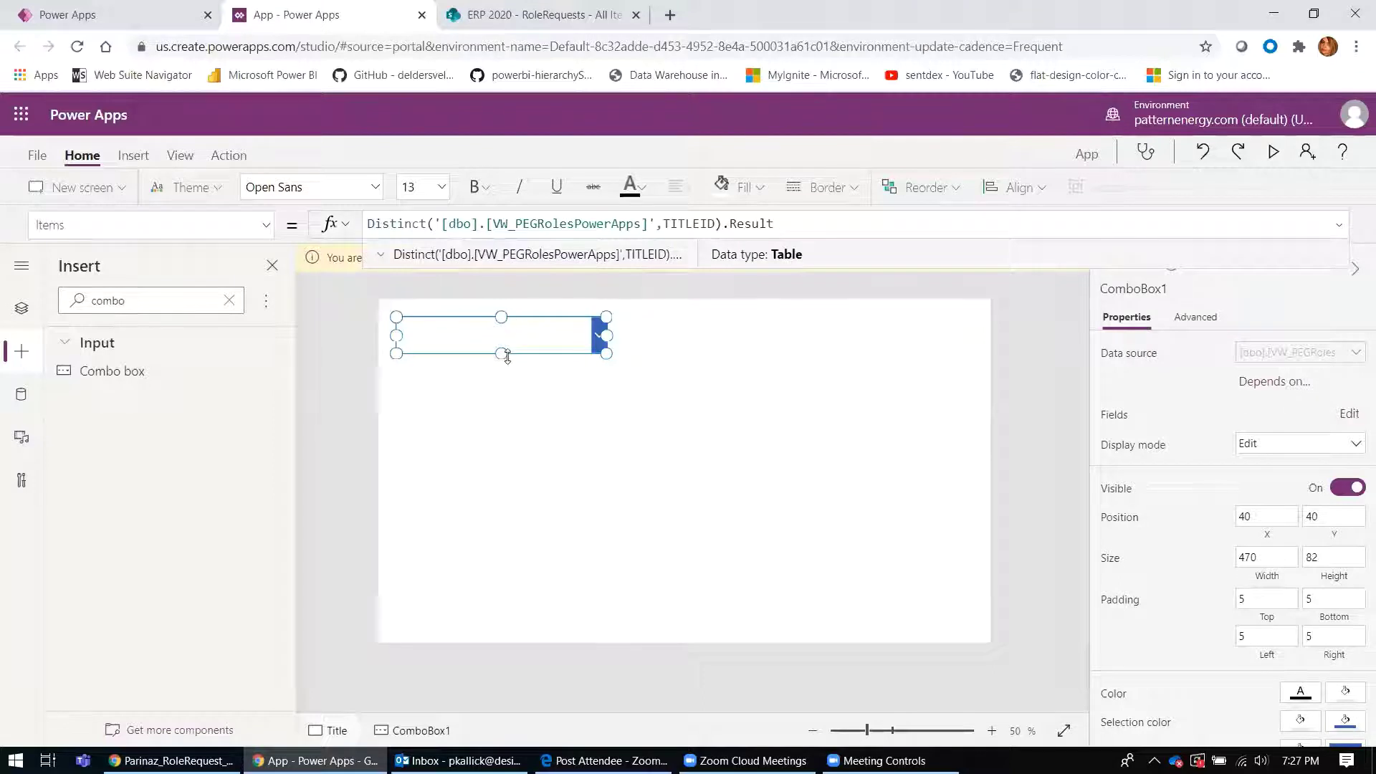
Preview the app, expand the combo box to check its list of titles, and return to editing with the combo box selected
{"action": "left_click", "coordinate": [1276, 149]}
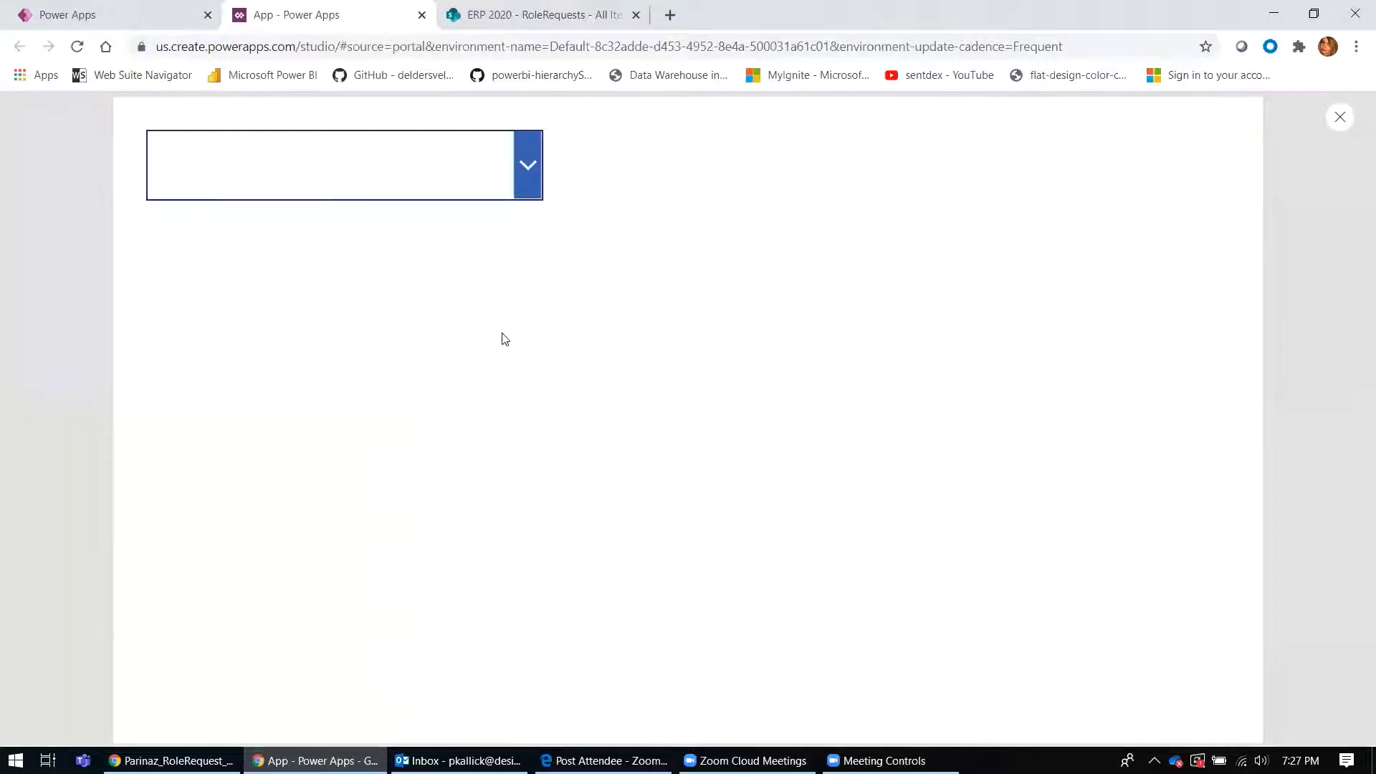
{"action": "left_click", "coordinate": [532, 179]}
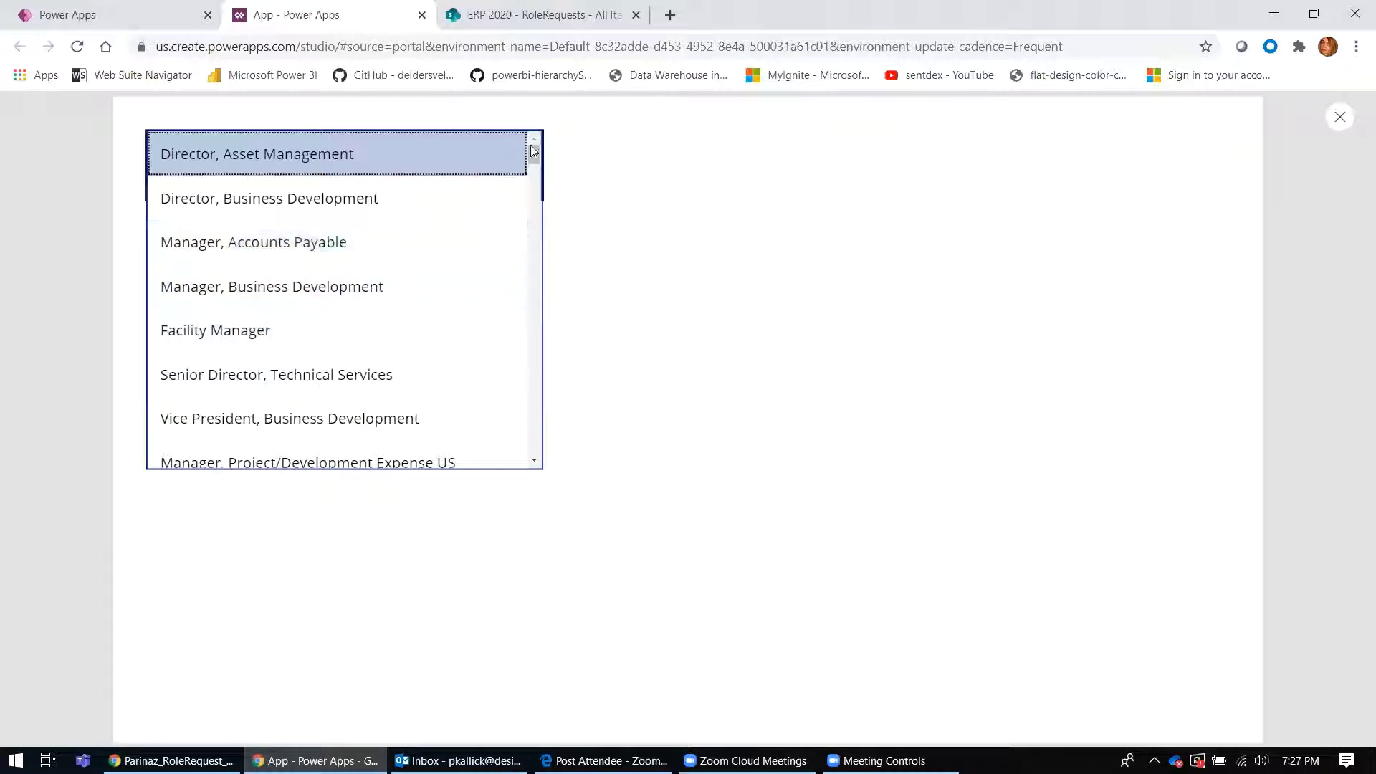
{"action": "left_click", "coordinate": [1339, 117]}
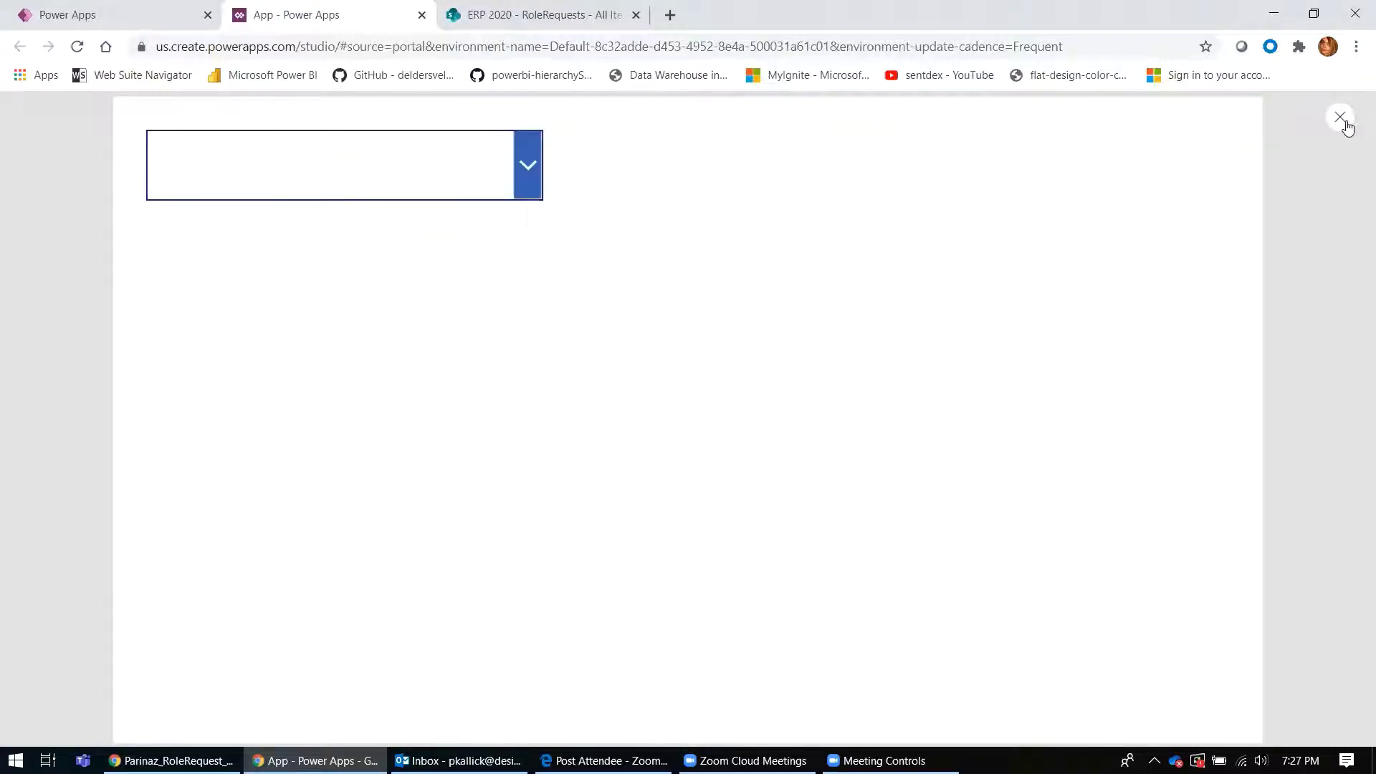
{"action": "left_click", "coordinate": [512, 344]}
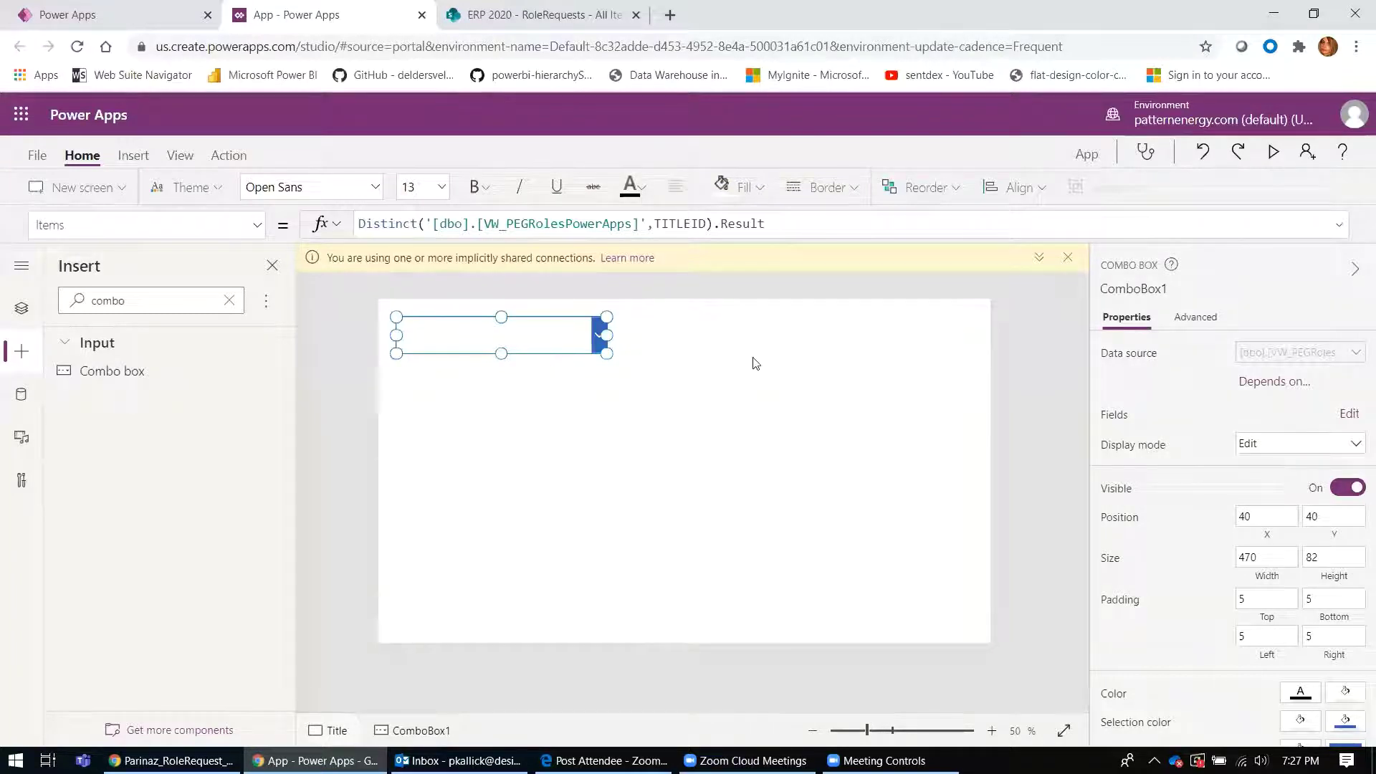
Insert a blank gallery on the Title screen and move it beside the combo box to about X 633, Y 54
{"action": "left_click", "coordinate": [147, 159]}
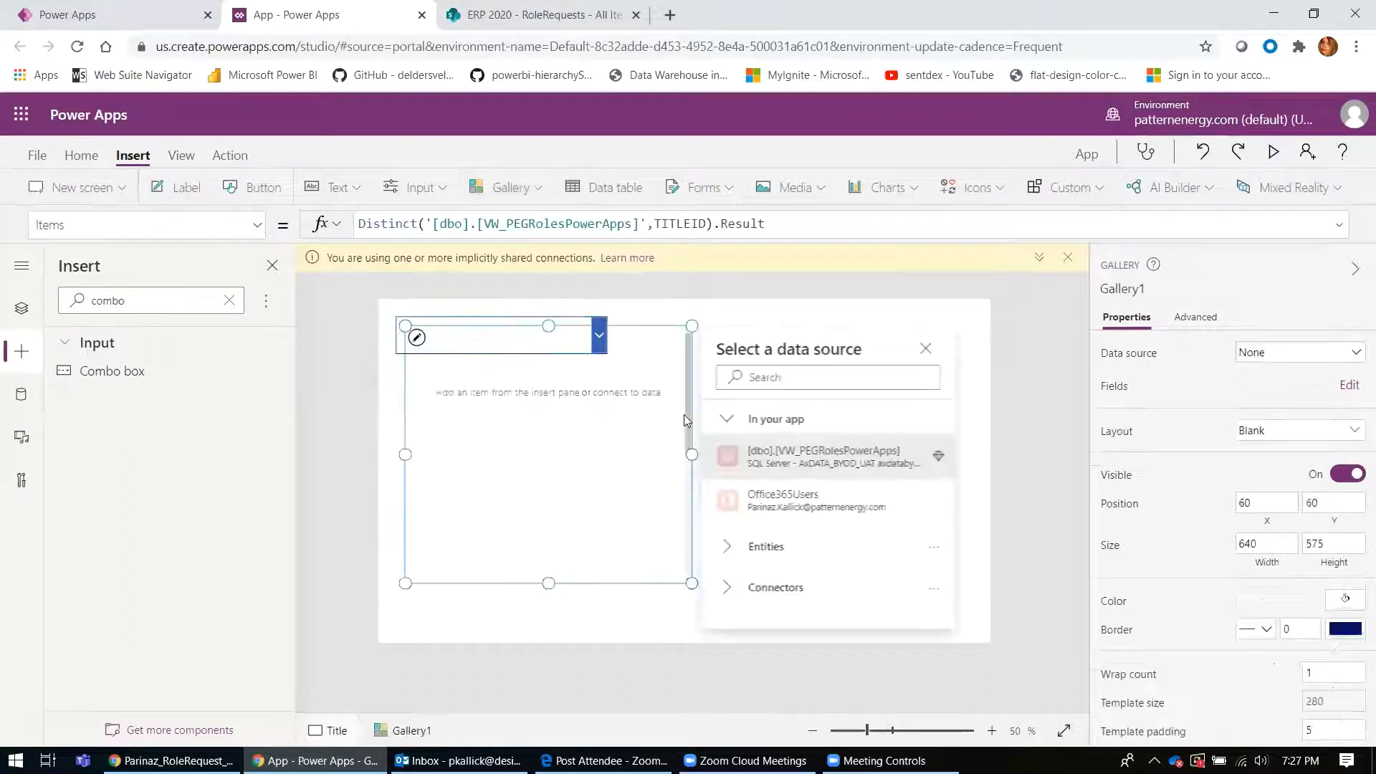
{"action": "left_click", "coordinate": [677, 526]}
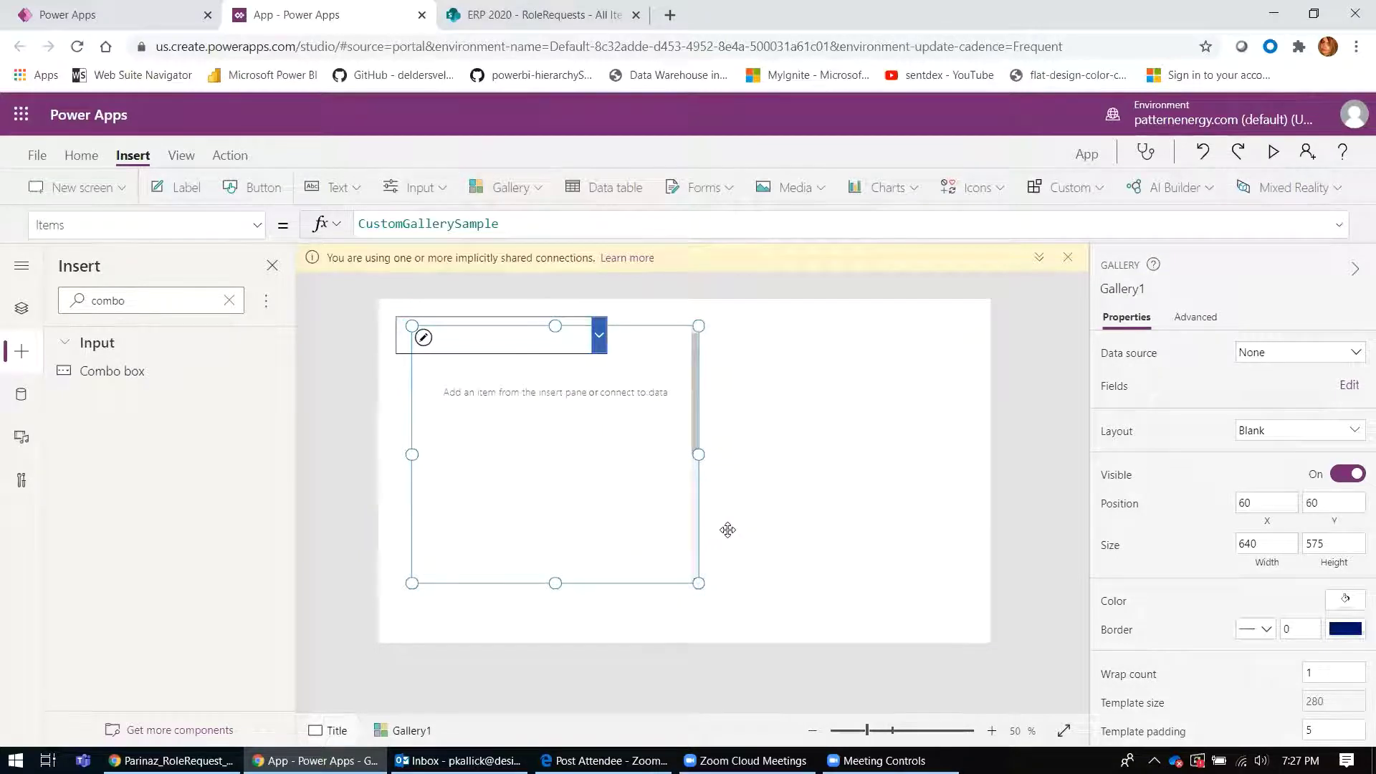
{"action": "left_click_drag", "start_coordinate": [728, 530], "coordinate": [930, 521]}
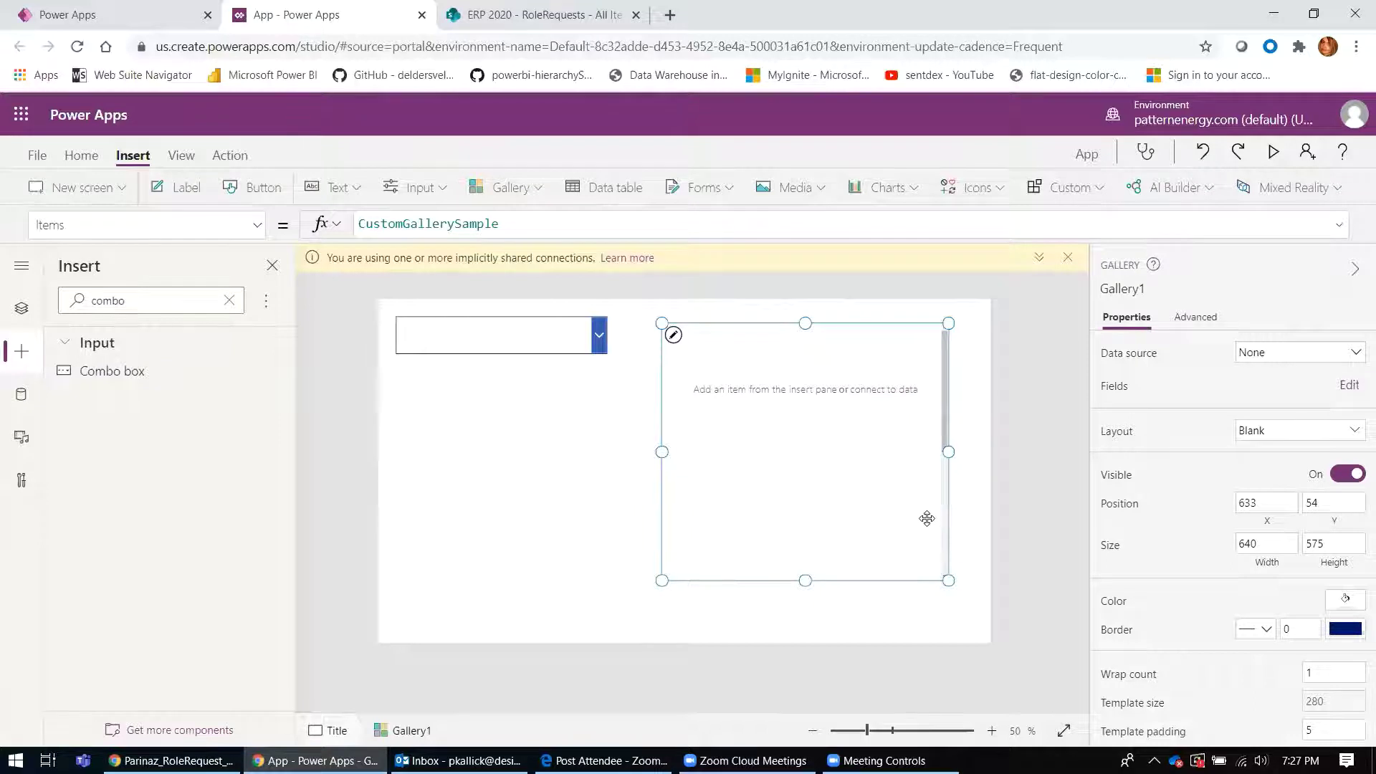
Replace the gallery's Items formula with Filter('[dbo].[VW_PEGRolesPowerApps]',TITLEID = box_SearchTitle.Selected.Result)
{"action": "key", "text": "alt+Tab"}
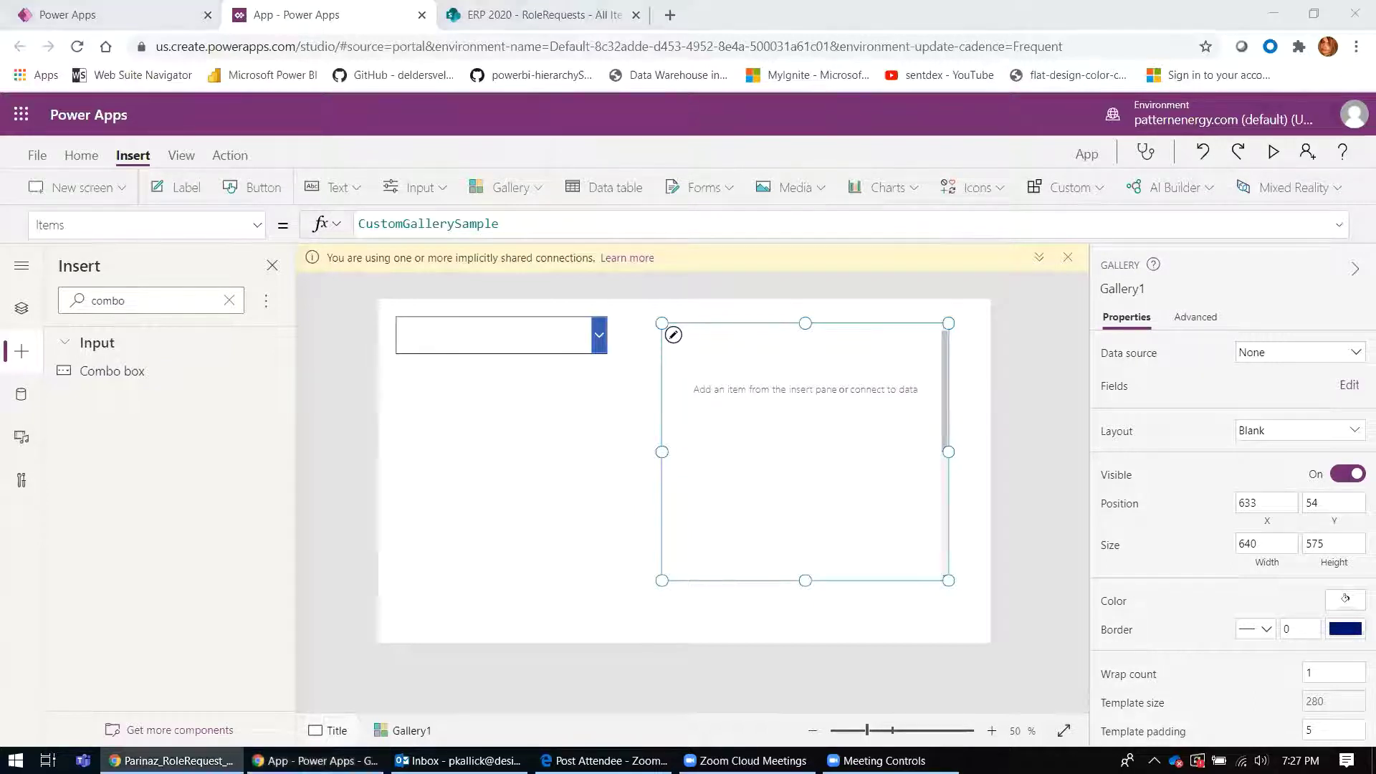
{"action": "left_click", "coordinate": [688, 342]}
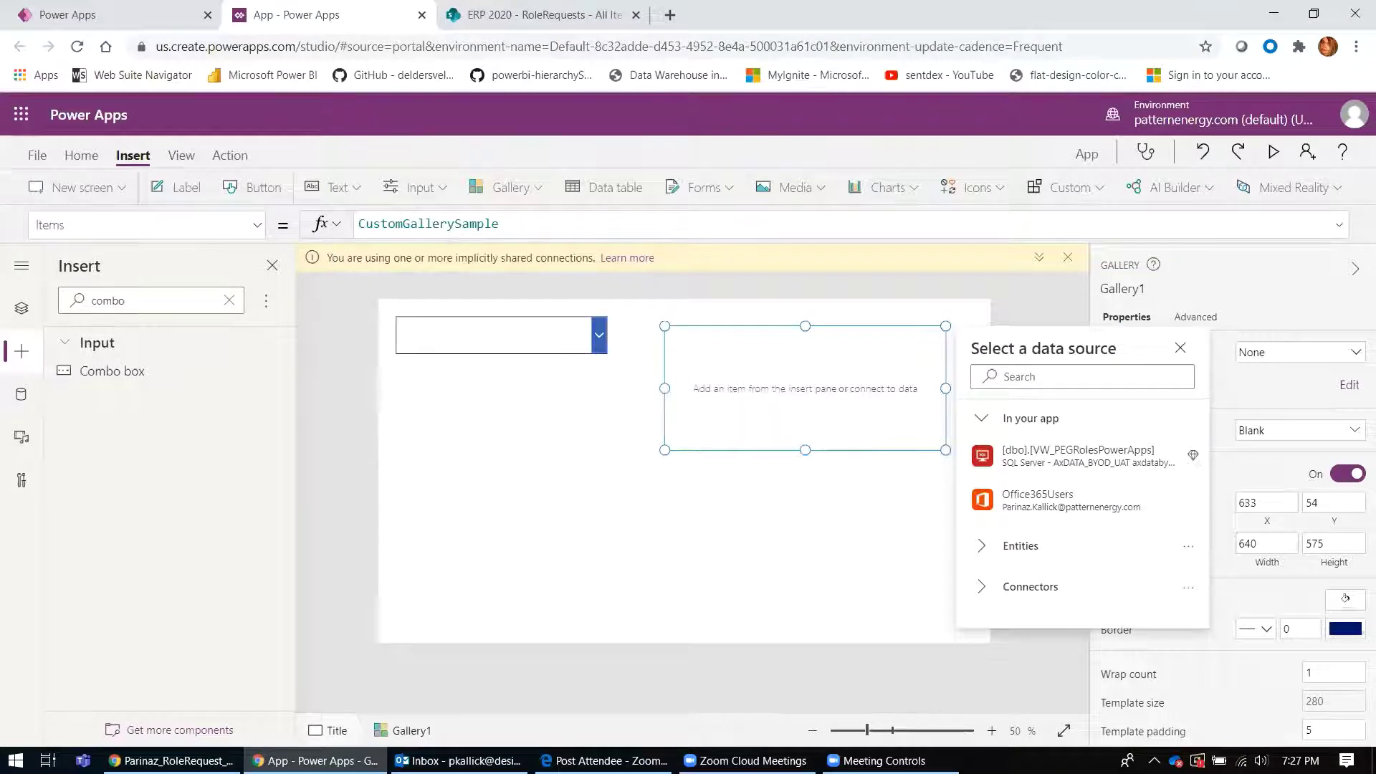
{"action": "key", "text": "alt+Tab"}
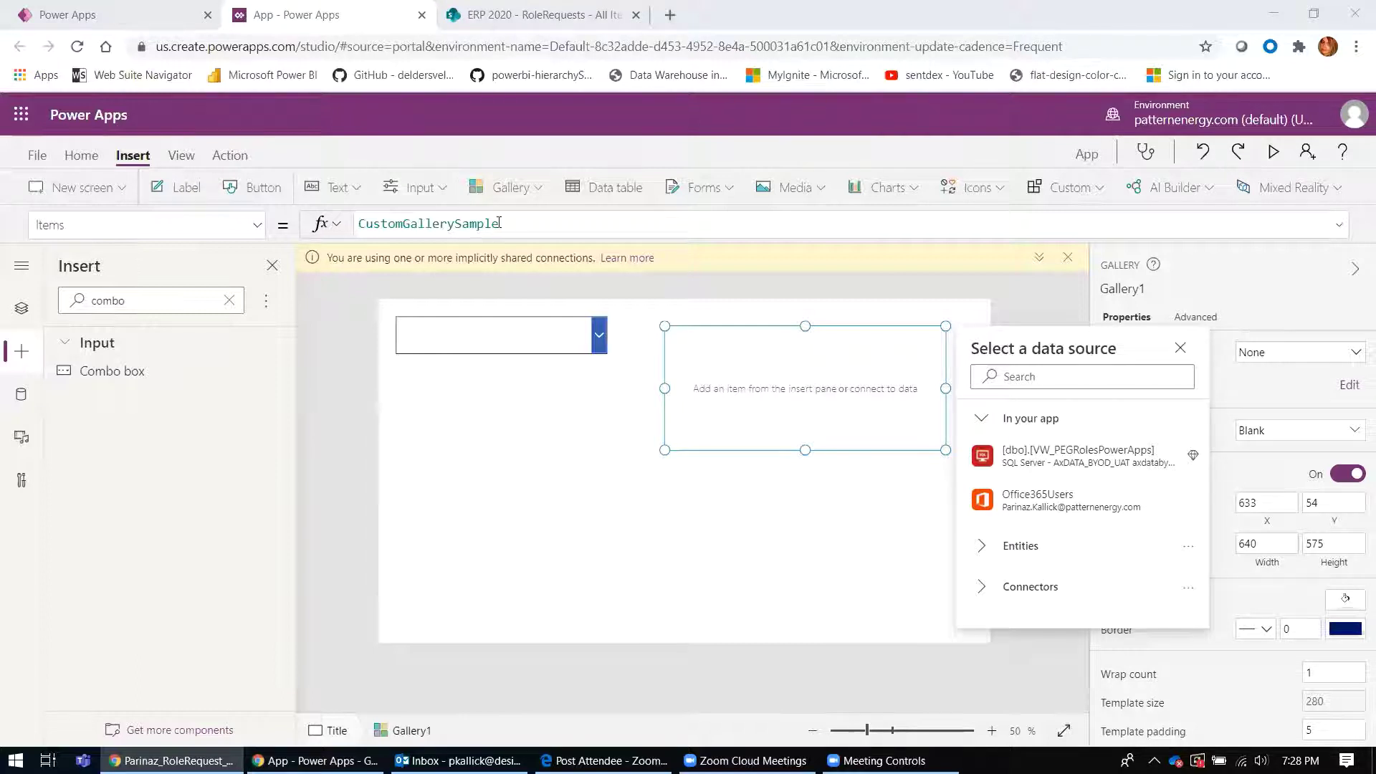
{"action": "triple_click", "coordinate": [435, 223]}
{"action": "type", "text": "Filter('[dbo].[VW_PEGRolesPowerApps]',TITLEID = box_SearchTitle.Selected.Result)"}
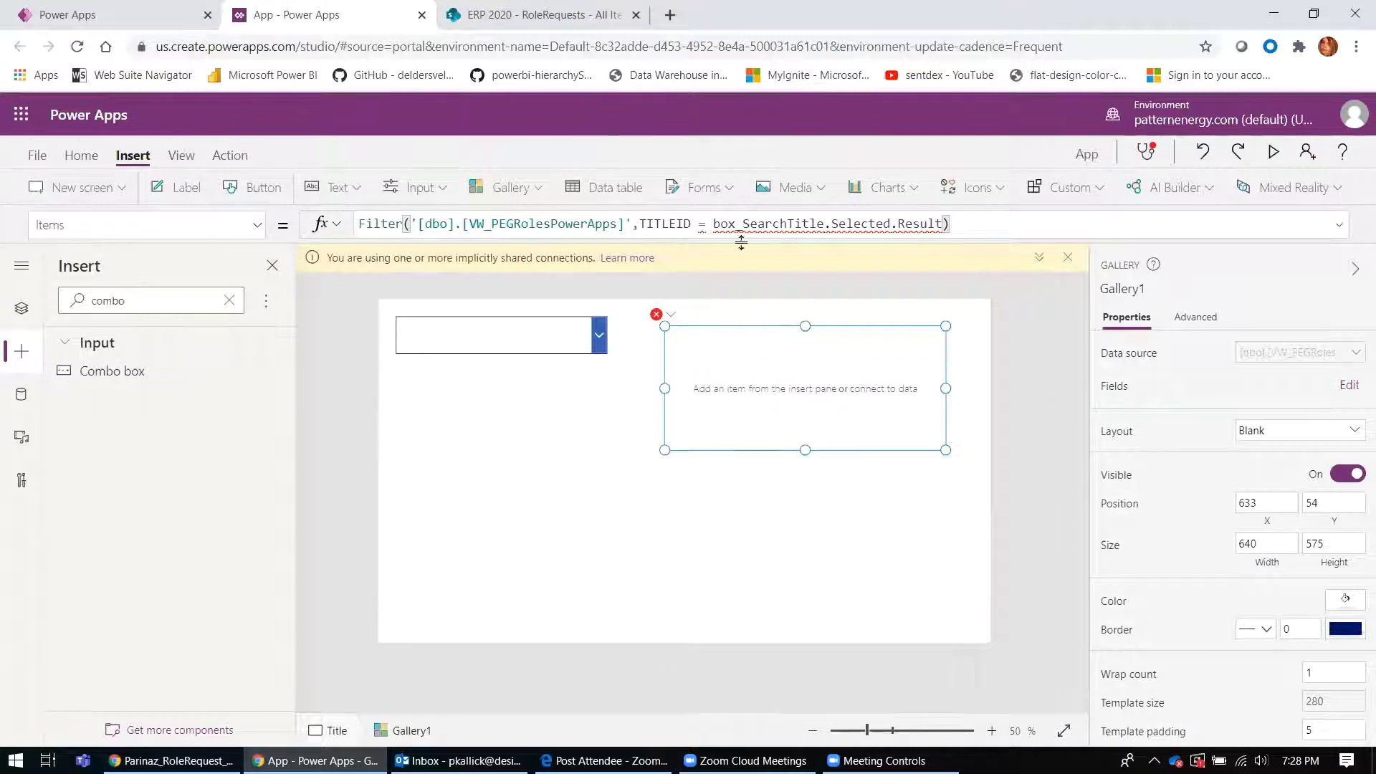
Replace the box_SearchTitle reference in the gallery's filter formula with ComboBox1
{"action": "left_click_drag", "start_coordinate": [713, 224], "coordinate": [824, 222]}
{"action": "type", "text": "C"}
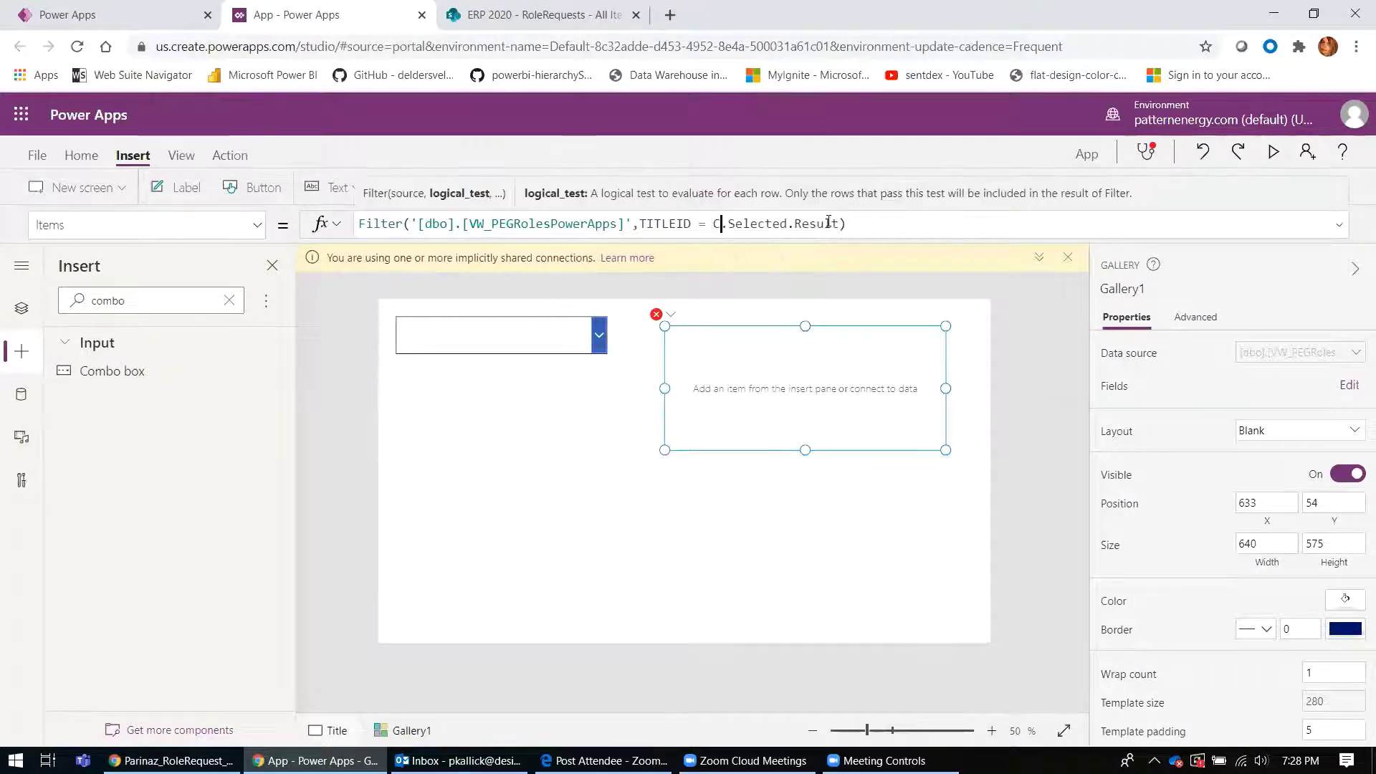
{"action": "type", "text": "om"}
{"action": "key", "text": "Tab"}
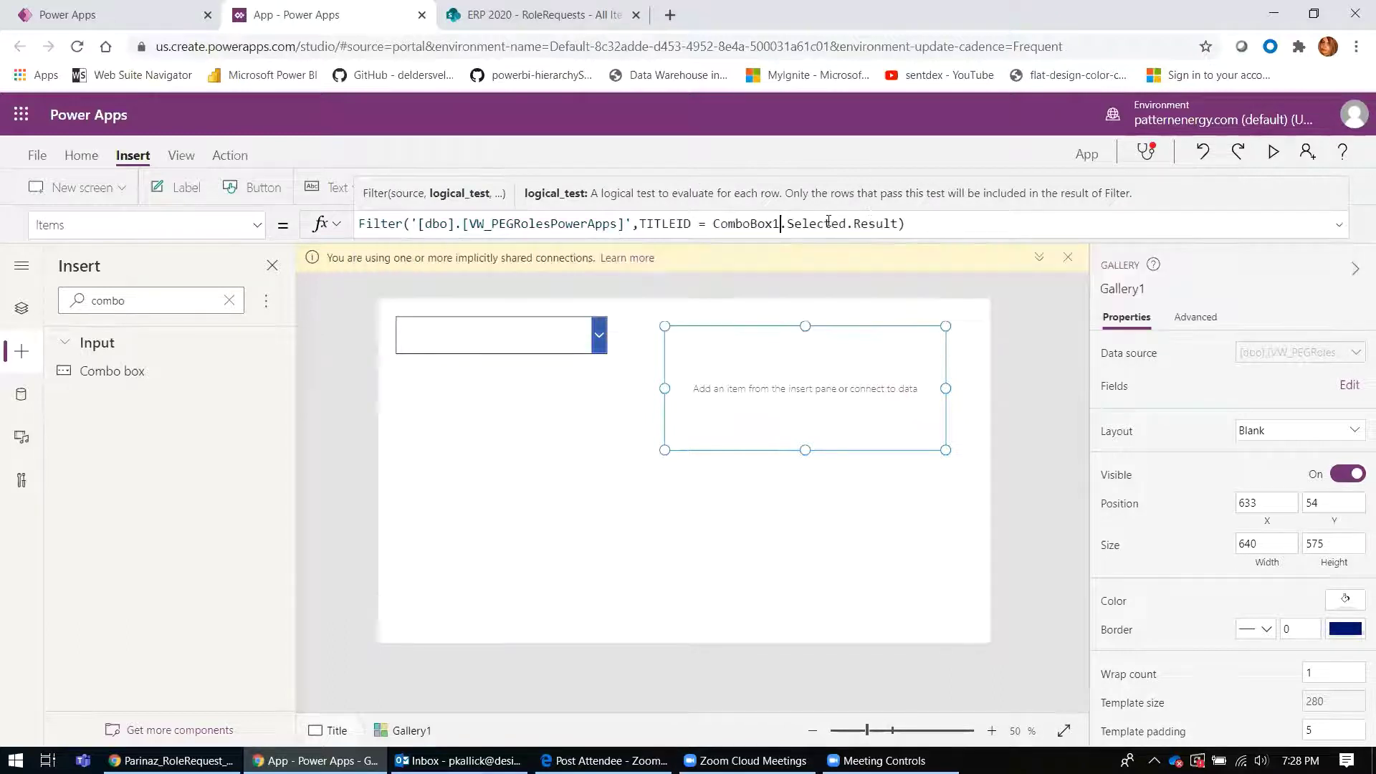
Insert a label in the gallery's row template at X 40, Y 40 and widen it to about 400
{"action": "left_click", "coordinate": [779, 364]}
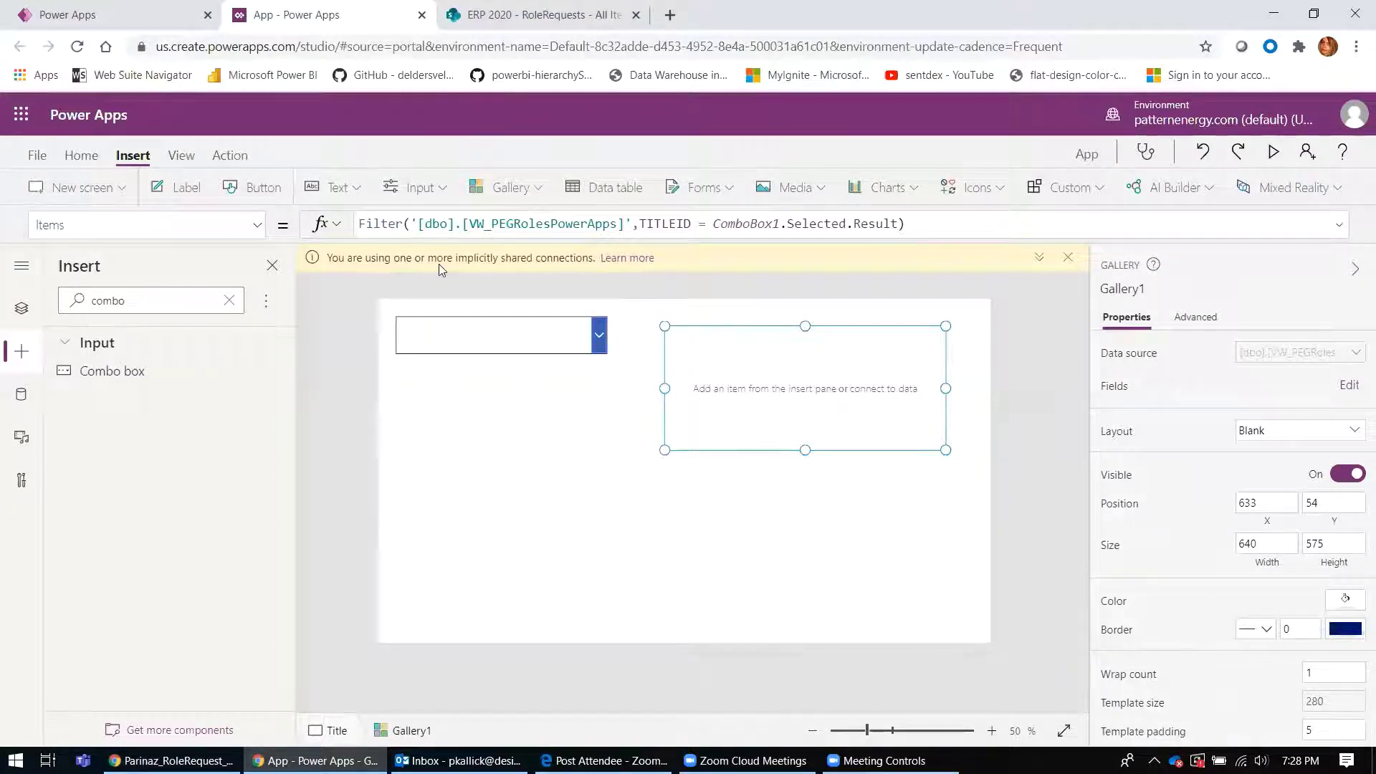
{"action": "left_click", "coordinate": [190, 194]}
{"action": "left_click_drag", "start_coordinate": [745, 362], "coordinate": [859, 362]}
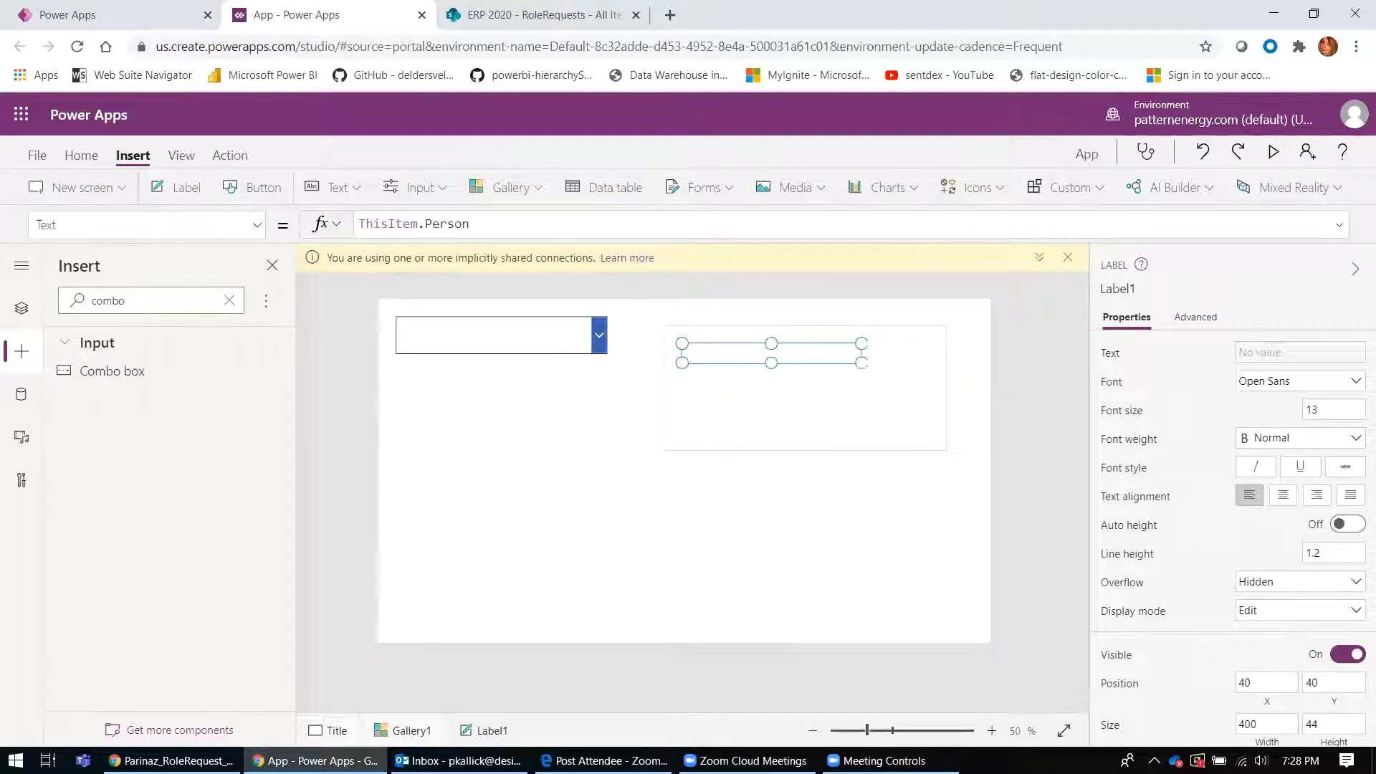
Set the gallery label's Text formula to ThisItem.SECURITYROLENAME
{"action": "key", "text": "alt+Tab"}
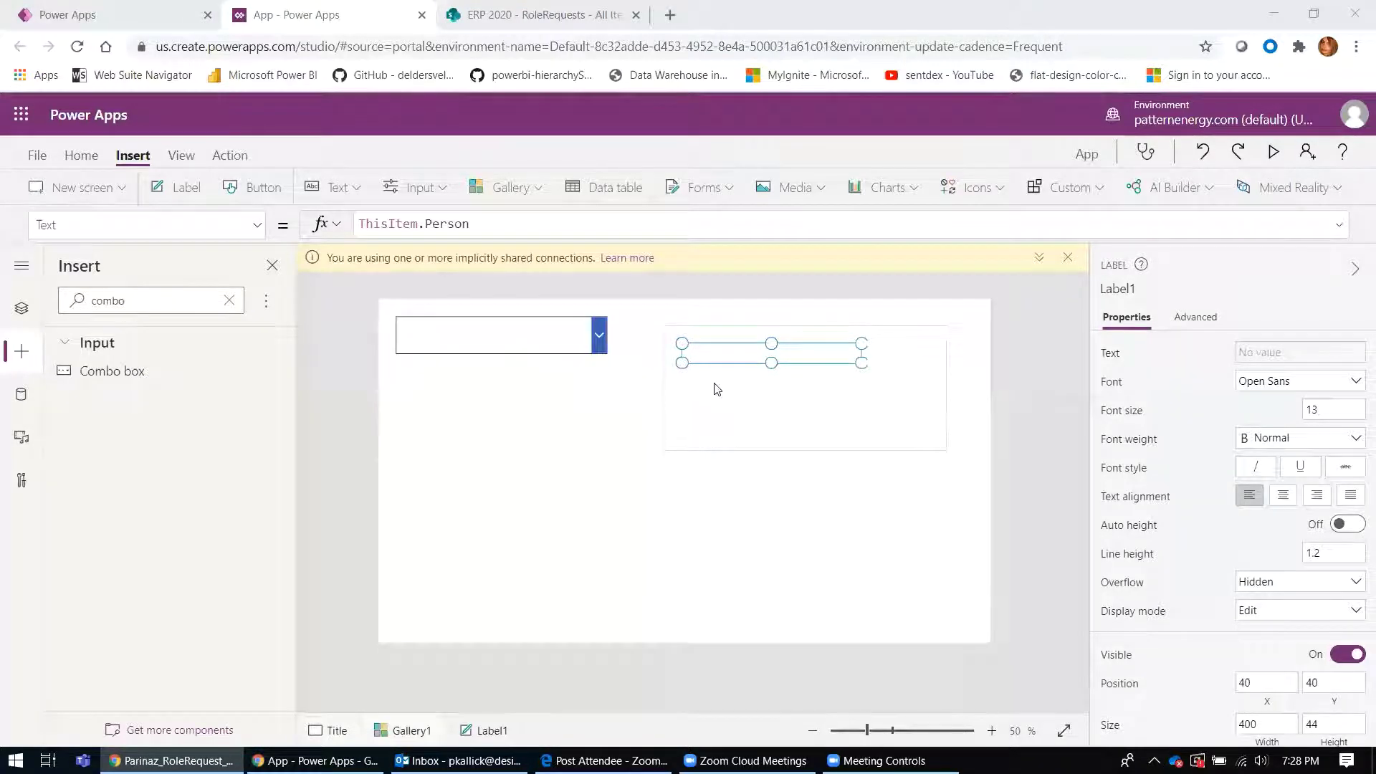
{"action": "left_click", "coordinate": [738, 353]}
{"action": "left_click", "coordinate": [26, 231]}
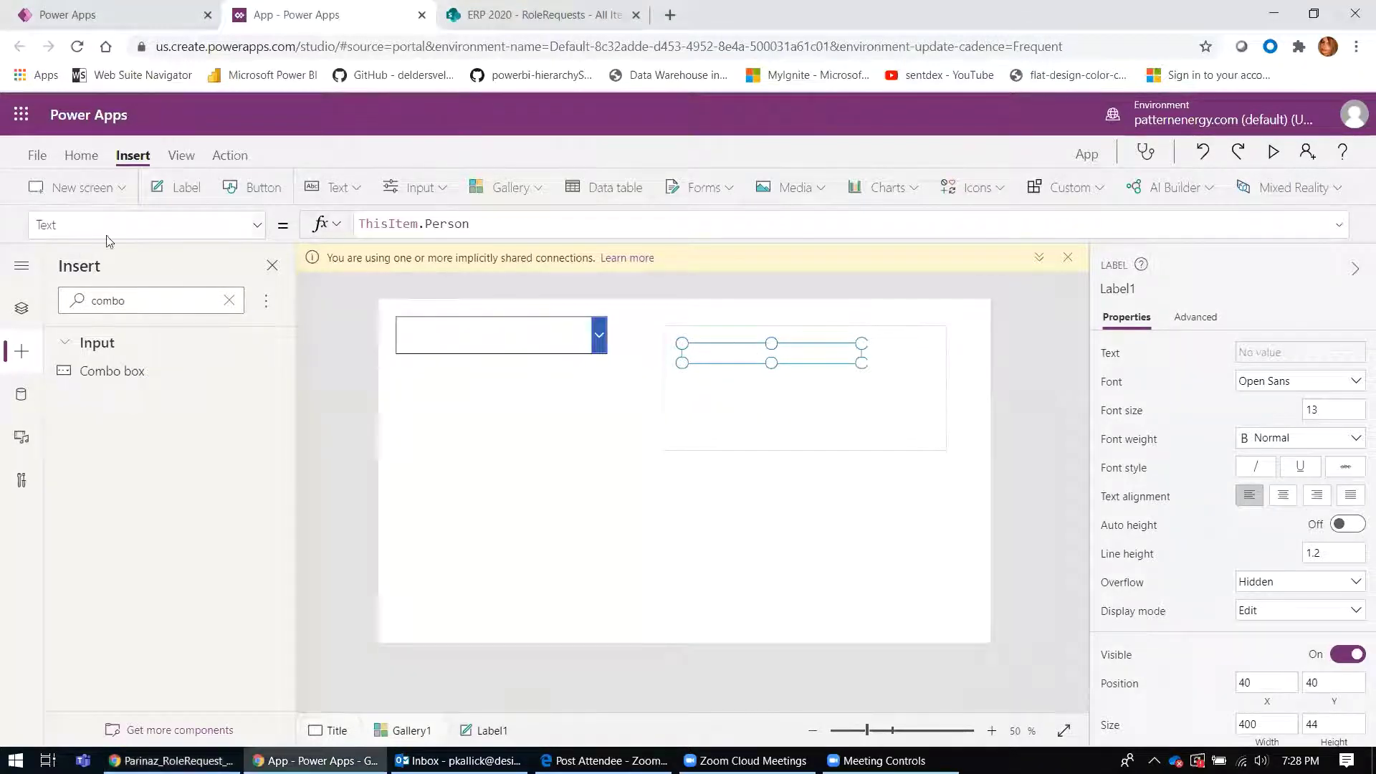
{"action": "left_click", "coordinate": [256, 228]}
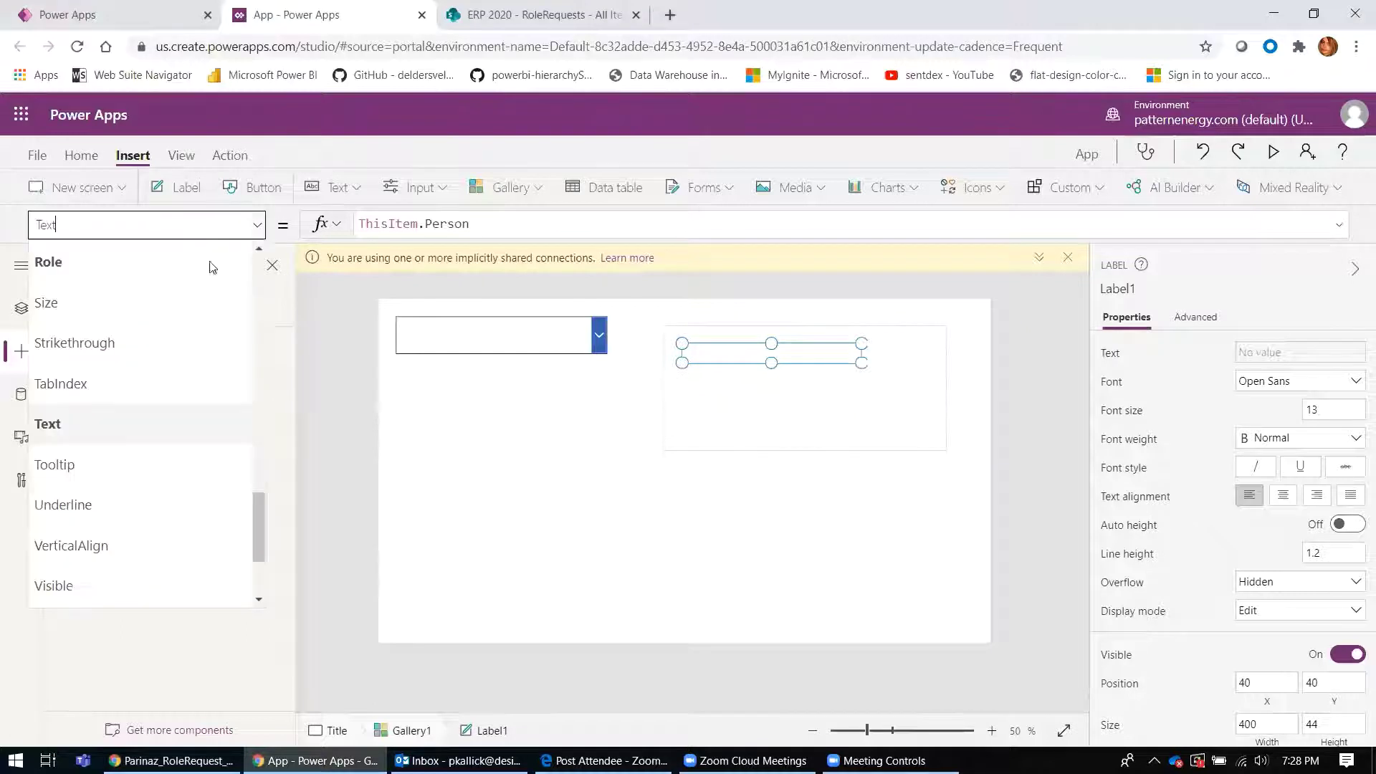
{"action": "left_click", "coordinate": [79, 427]}
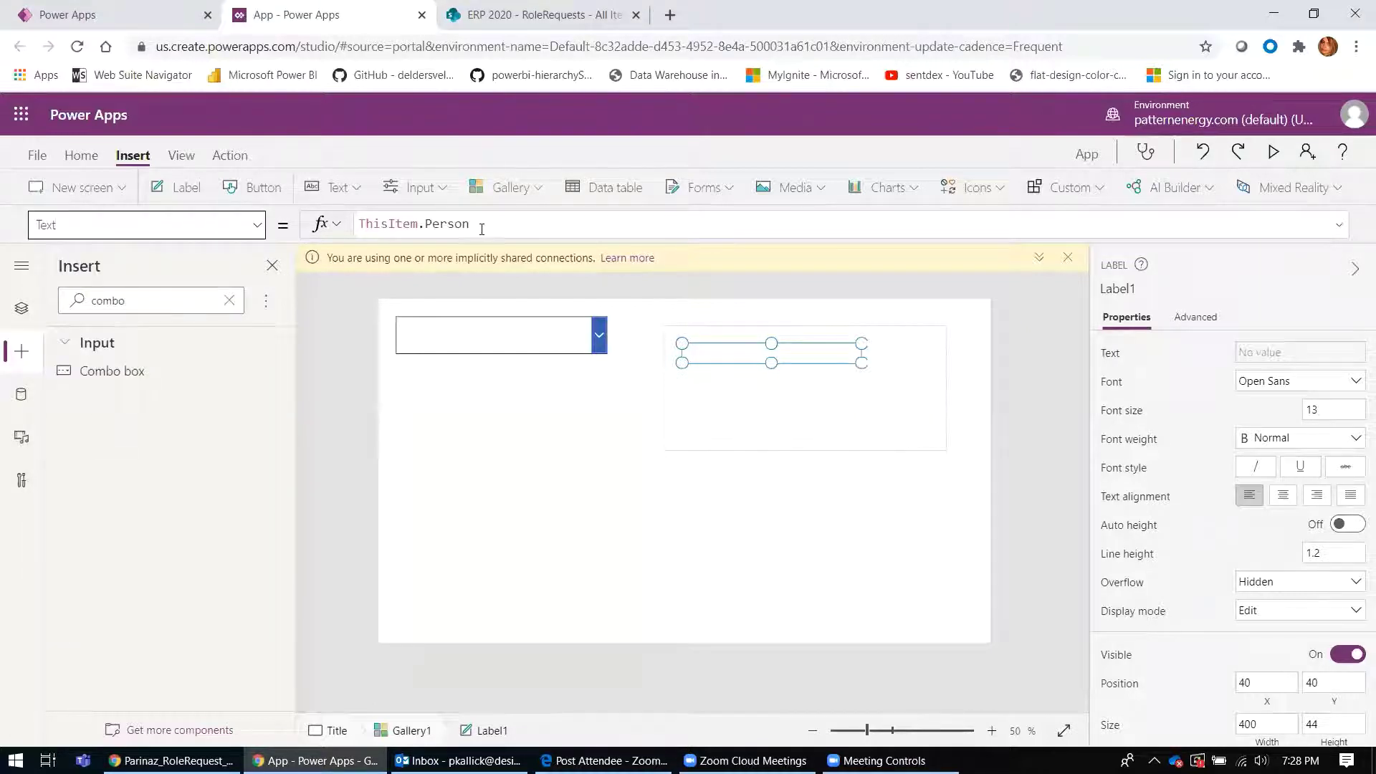
{"action": "left_click_drag", "start_coordinate": [470, 224], "coordinate": [424, 224]}
{"action": "type", "text": "S"}
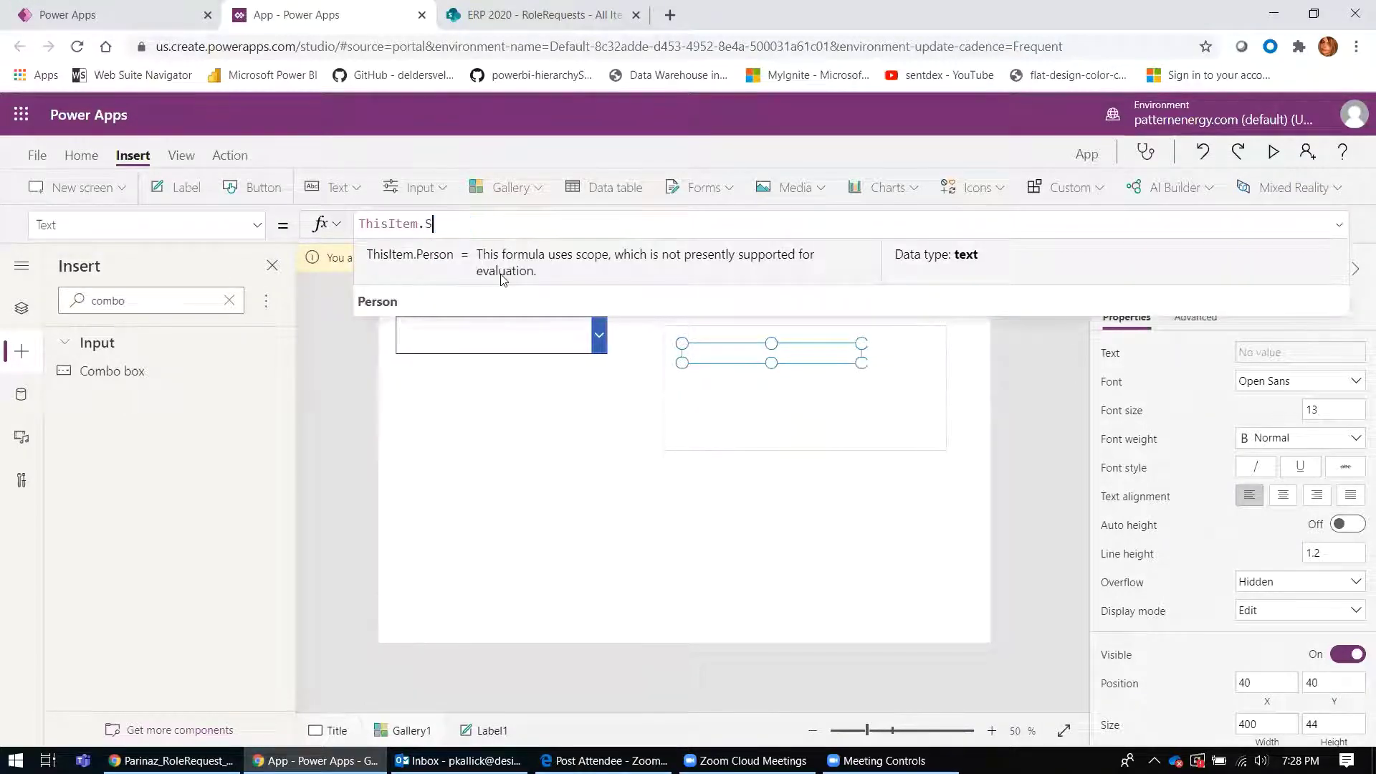
{"action": "type", "text": "ec"}
{"action": "key", "text": "Tab"}
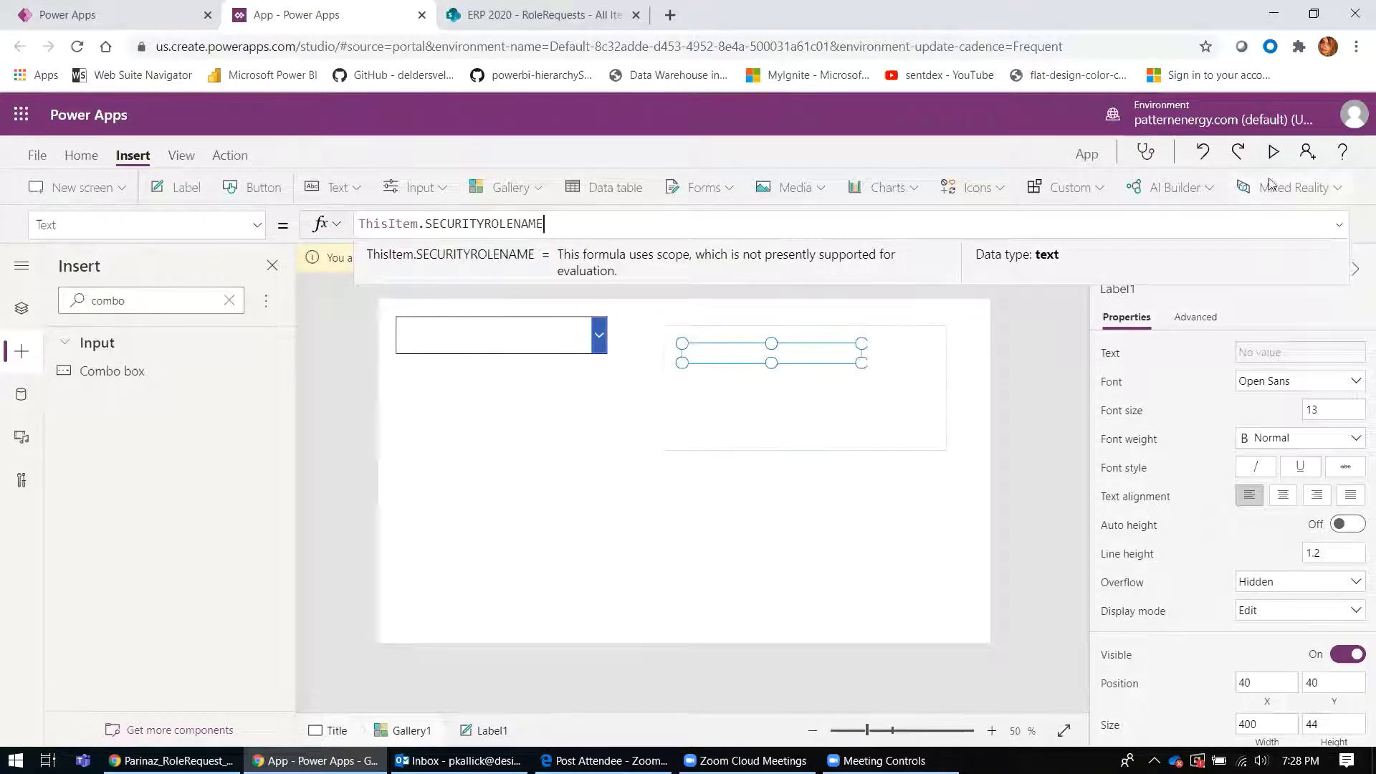
Preview the app, choose Director, Asset Management in the combo box, examine the filtered gallery roles, and return to editing
{"action": "left_click", "coordinate": [1283, 155]}
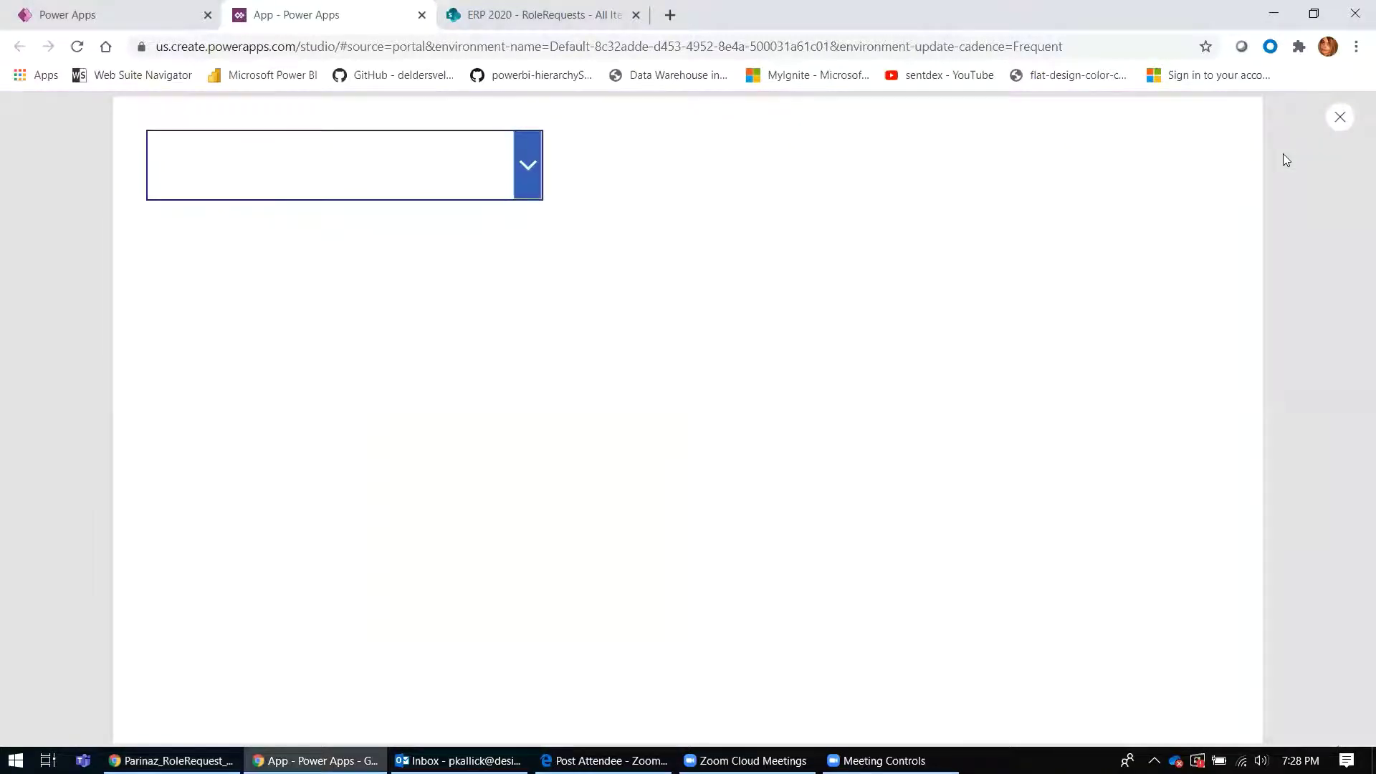
{"action": "left_click", "coordinate": [532, 177]}
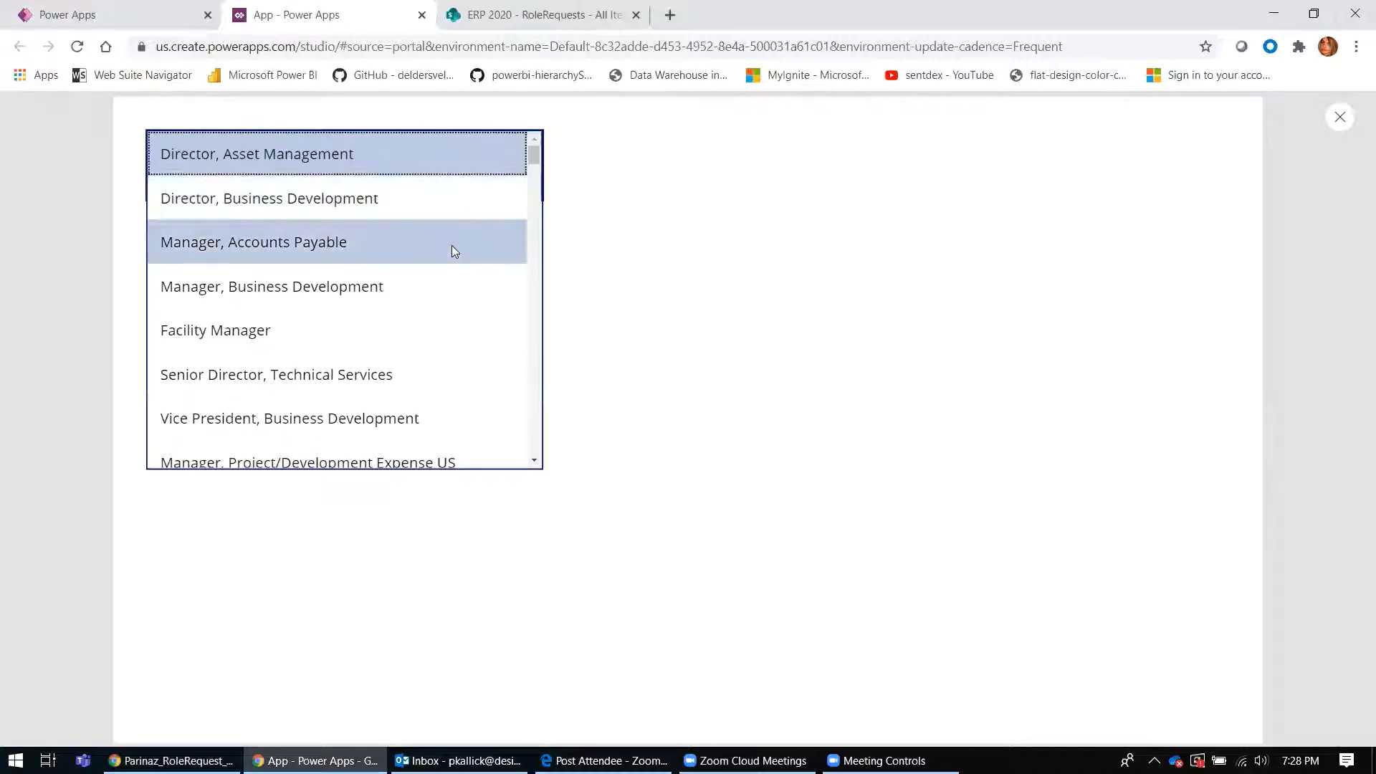
{"action": "left_click", "coordinate": [402, 154]}
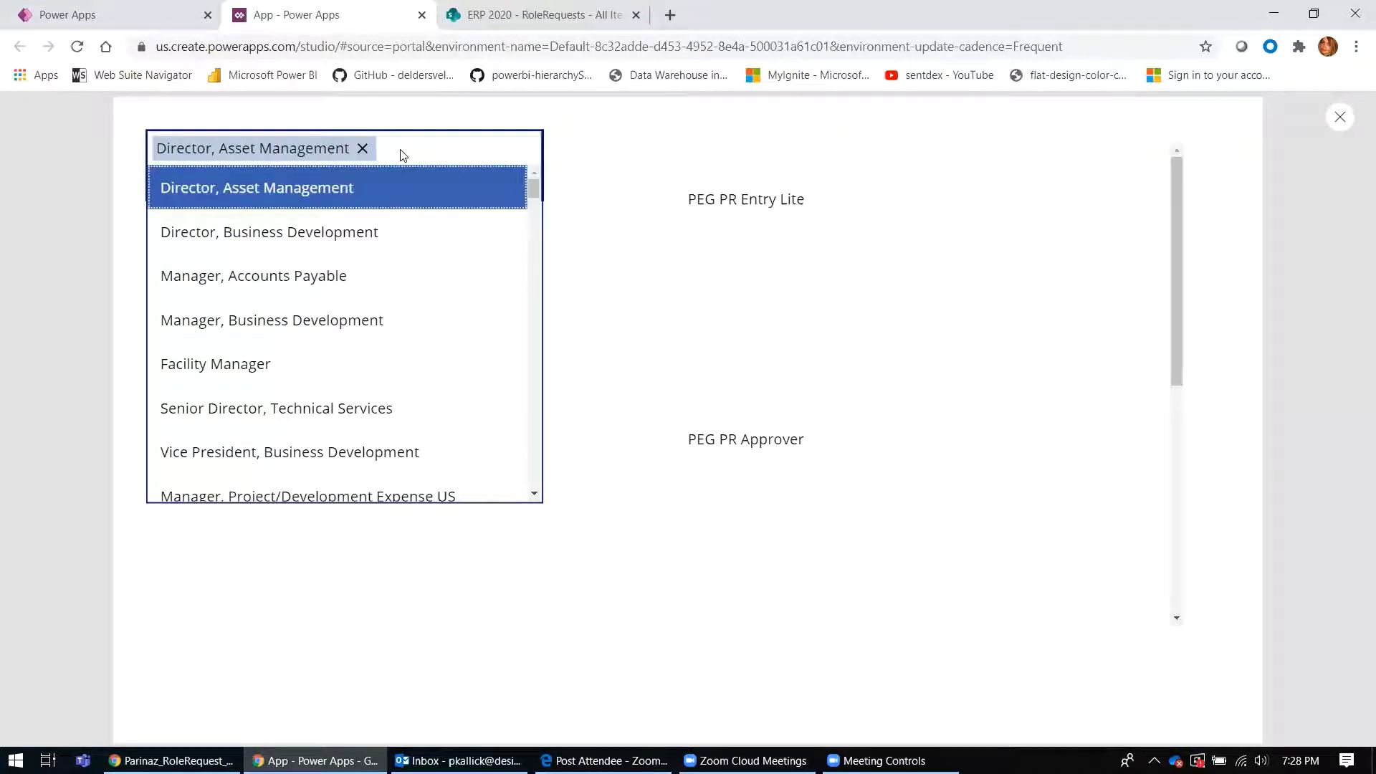
{"action": "left_click", "coordinate": [767, 470]}
{"action": "scroll", "coordinate": [770, 469], "scroll_direction": "down", "scroll_amount": 5}
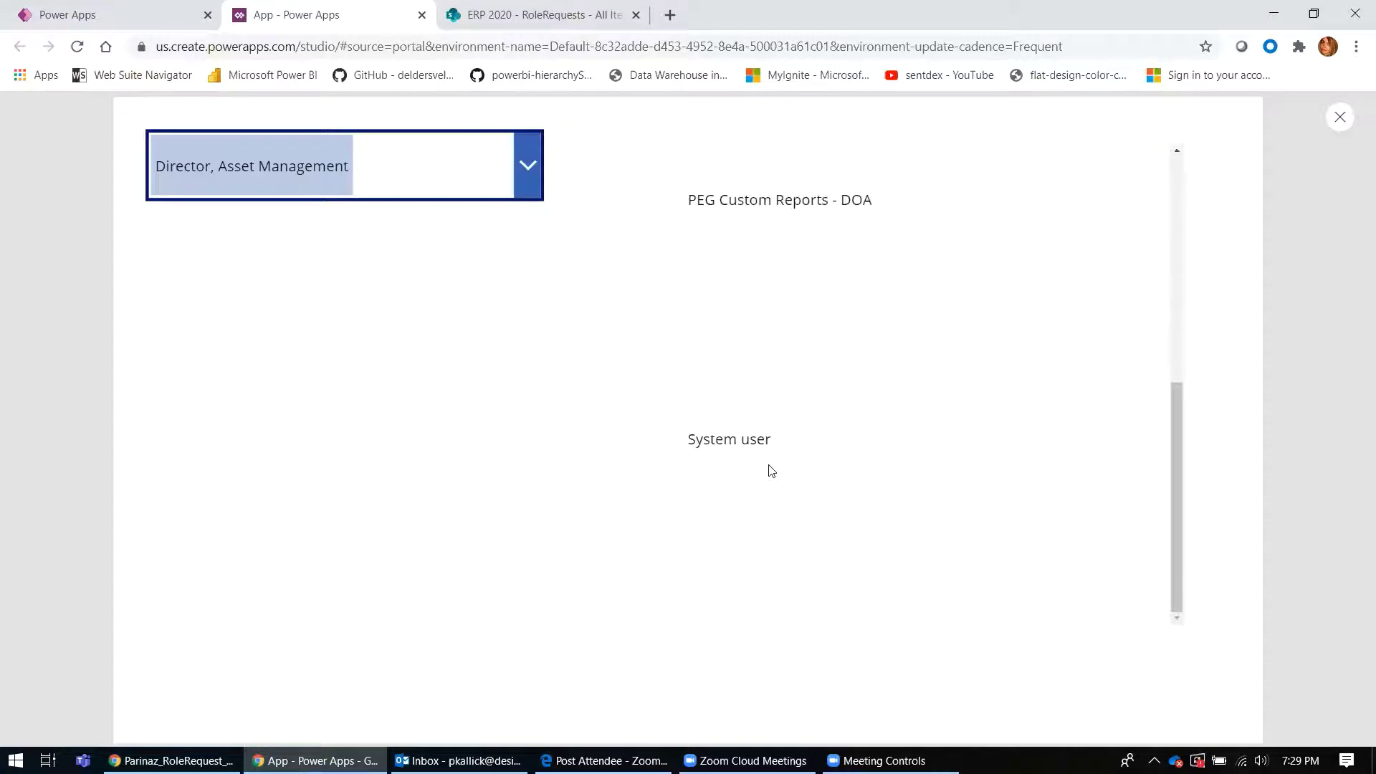
{"action": "scroll", "coordinate": [767, 463], "scroll_direction": "up", "scroll_amount": 5}
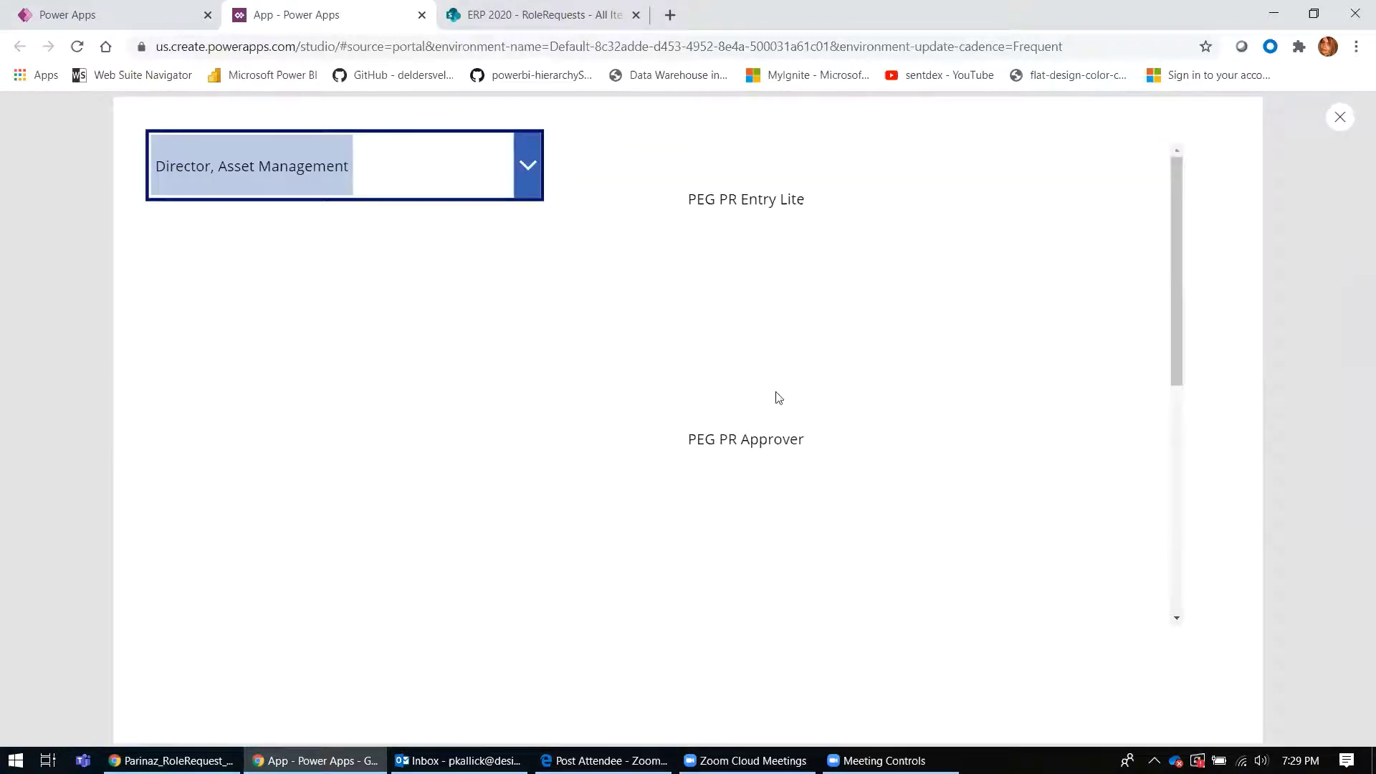
{"action": "key", "text": "Escape"}
Move the label up in the gallery row and shrink the row template to a size of 82
{"action": "left_click_drag", "start_coordinate": [805, 429], "coordinate": [814, 369]}
{"action": "left_click_drag", "start_coordinate": [691, 353], "coordinate": [705, 348]}
{"action": "left_click", "coordinate": [825, 369]}
{"action": "left_click_drag", "start_coordinate": [807, 368], "coordinate": [807, 357]}
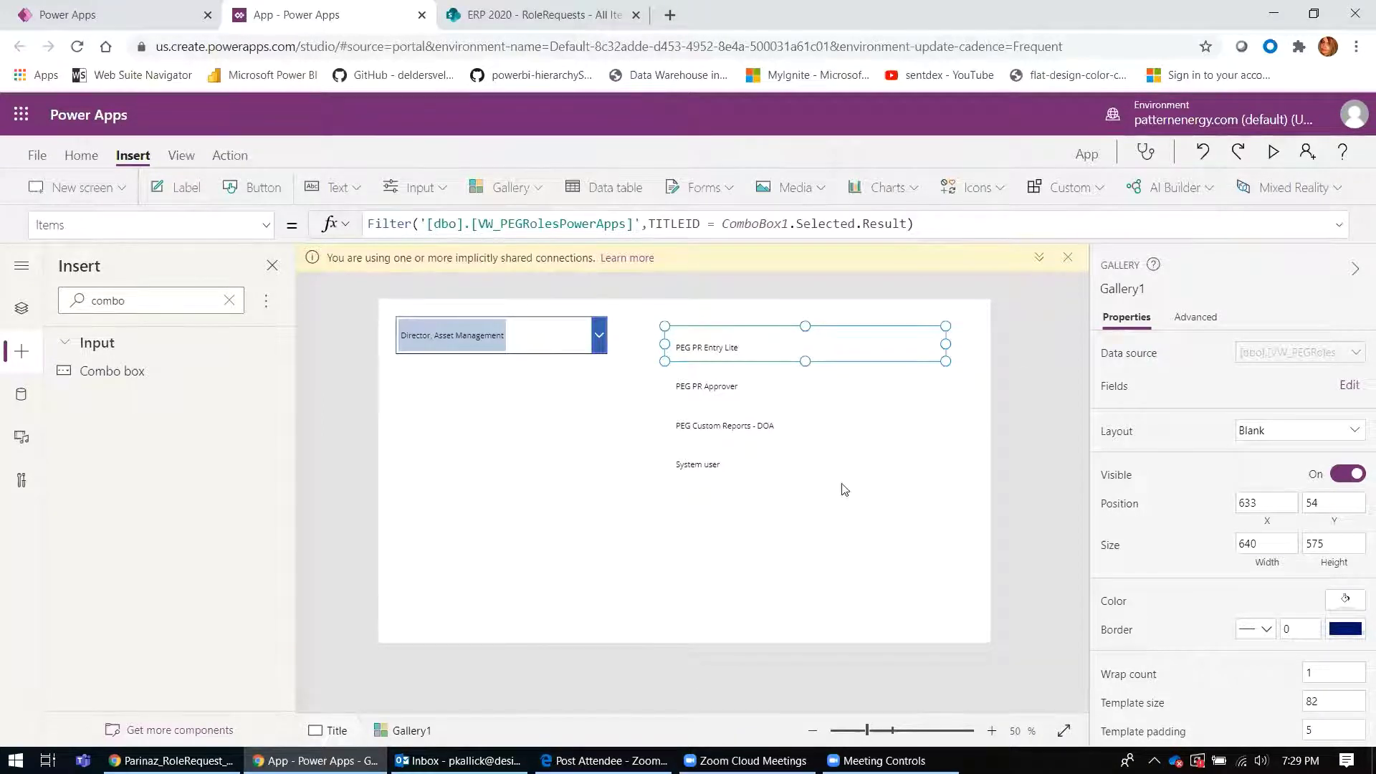
Find the Check box control by searching for "check", insert it in the gallery row at X 480, Y 22, and set its text to Select
{"action": "left_click", "coordinate": [33, 361]}
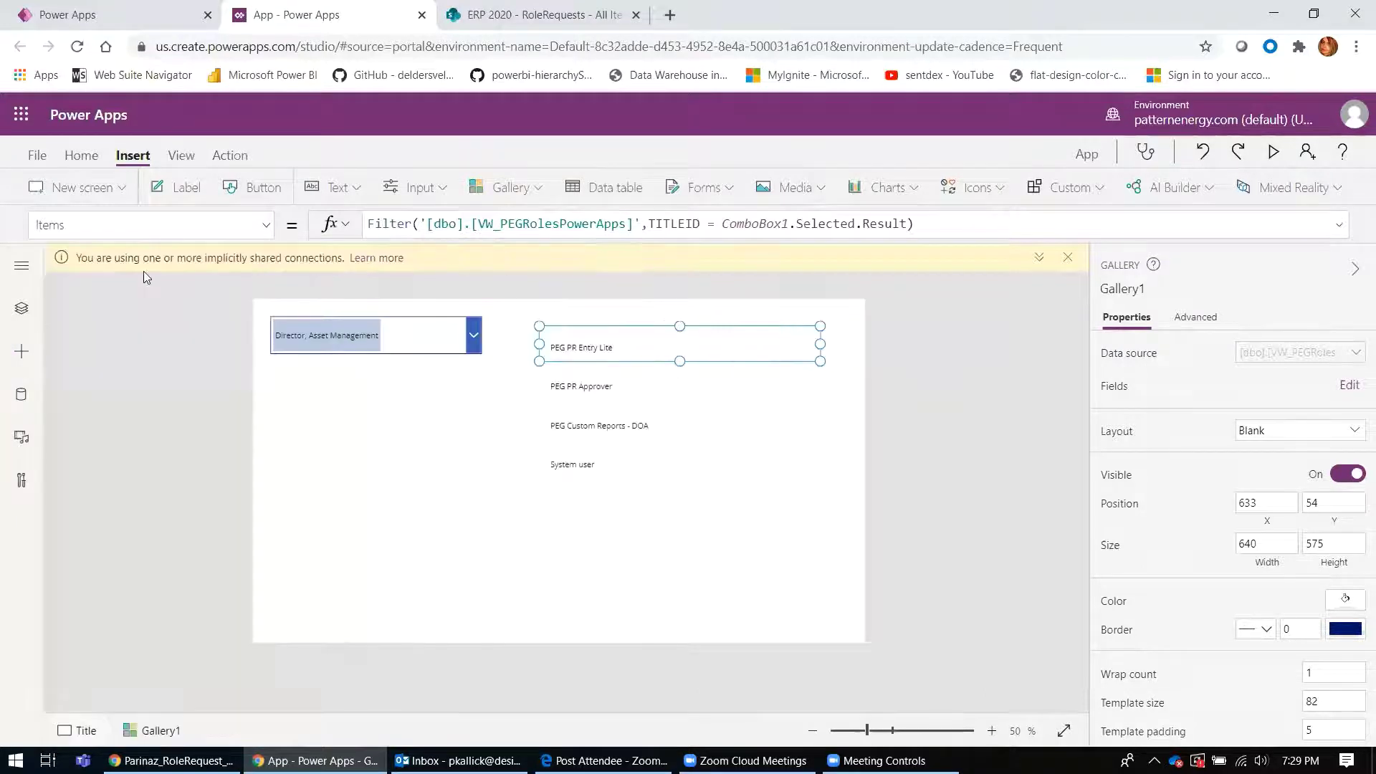
{"action": "left_click", "coordinate": [36, 344]}
{"action": "type", "text": "chec"}
{"action": "left_click_drag", "start_coordinate": [160, 371], "coordinate": [914, 351]}
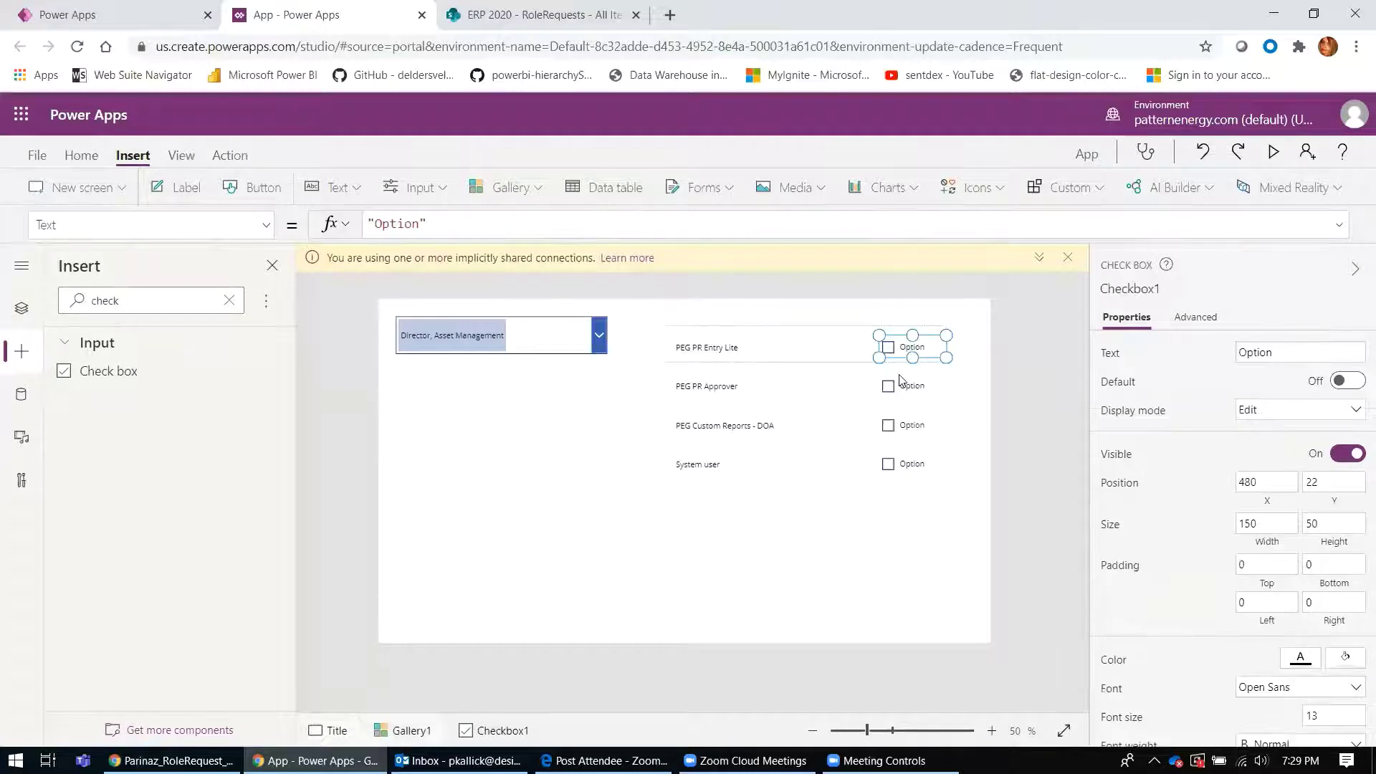
{"action": "left_click", "coordinate": [1281, 352]}
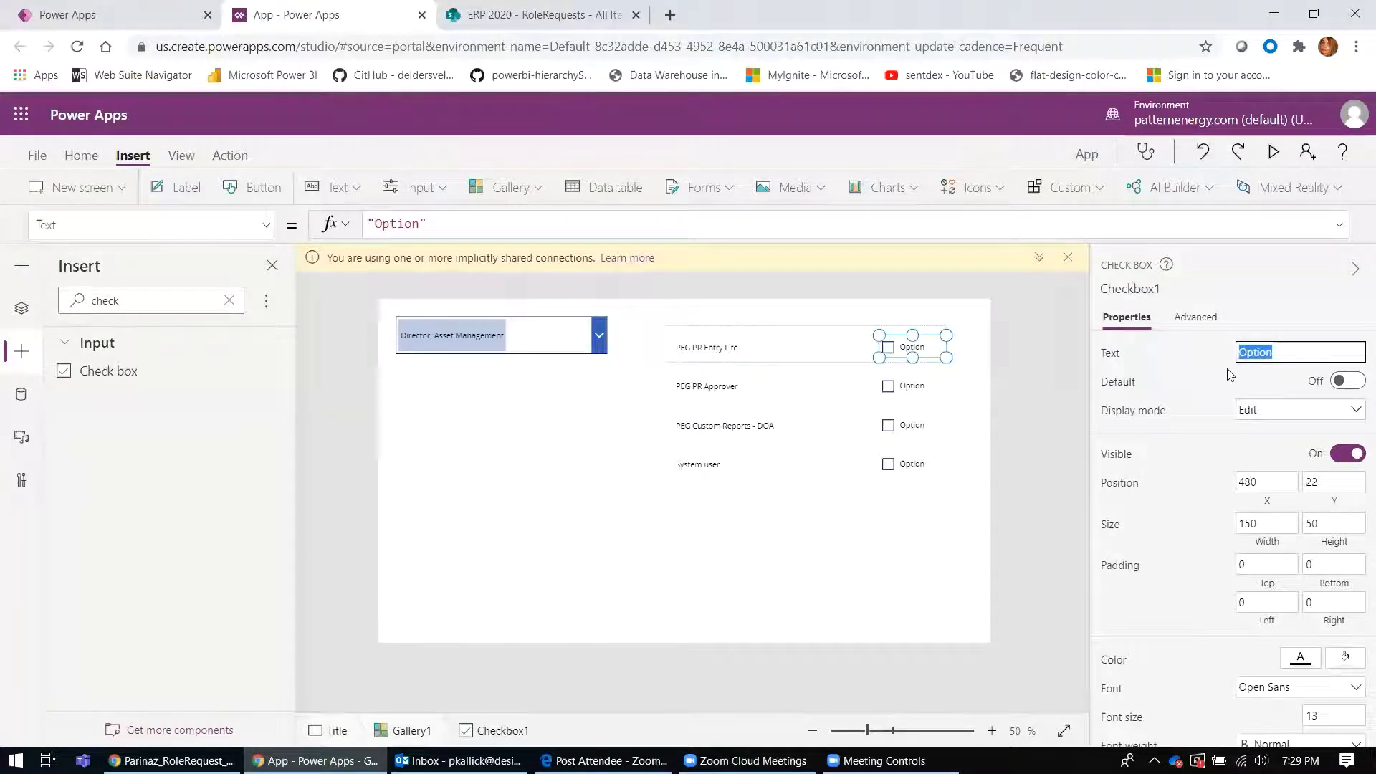
{"action": "type", "text": "Select"}
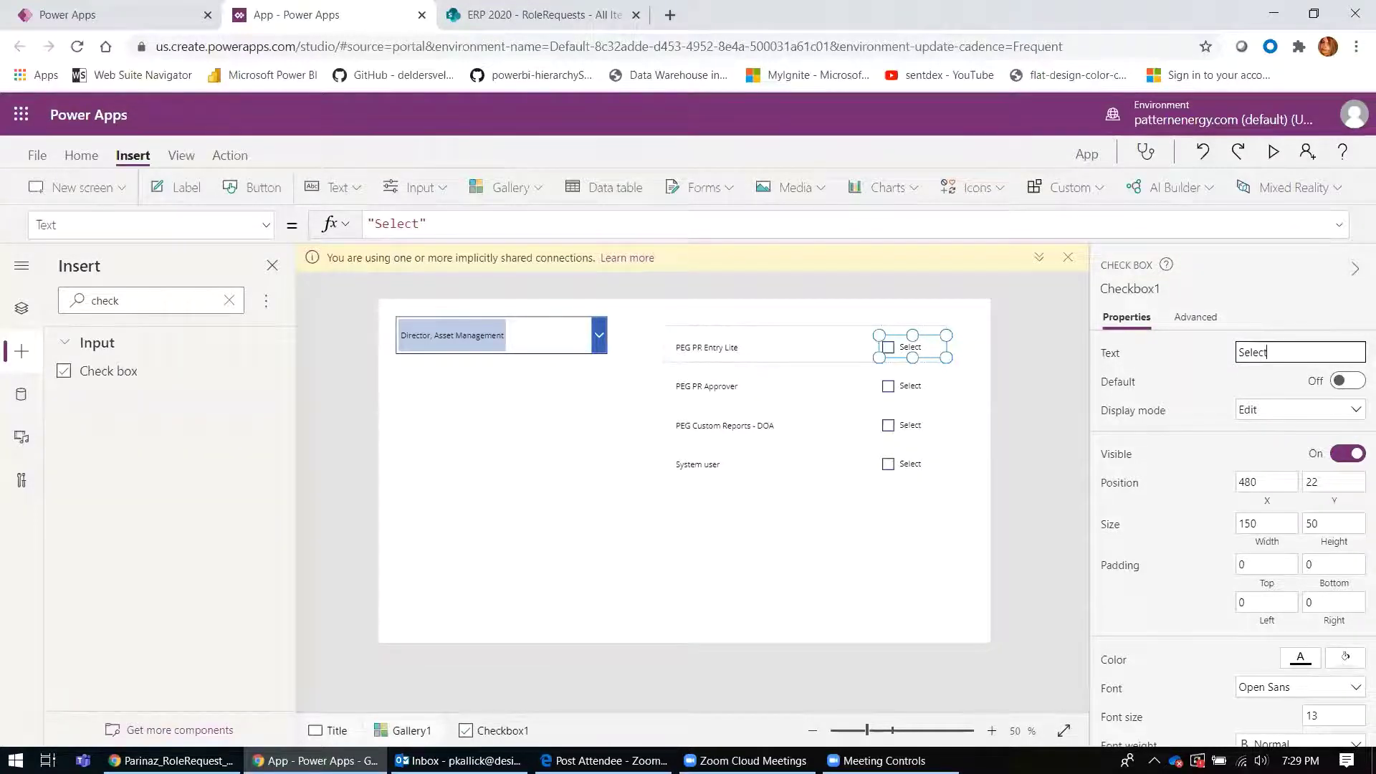
Set the gallery check box's OnCheck formula to Collect(RequestItem,ThisItem)
{"action": "key", "text": "alt+Tab"}
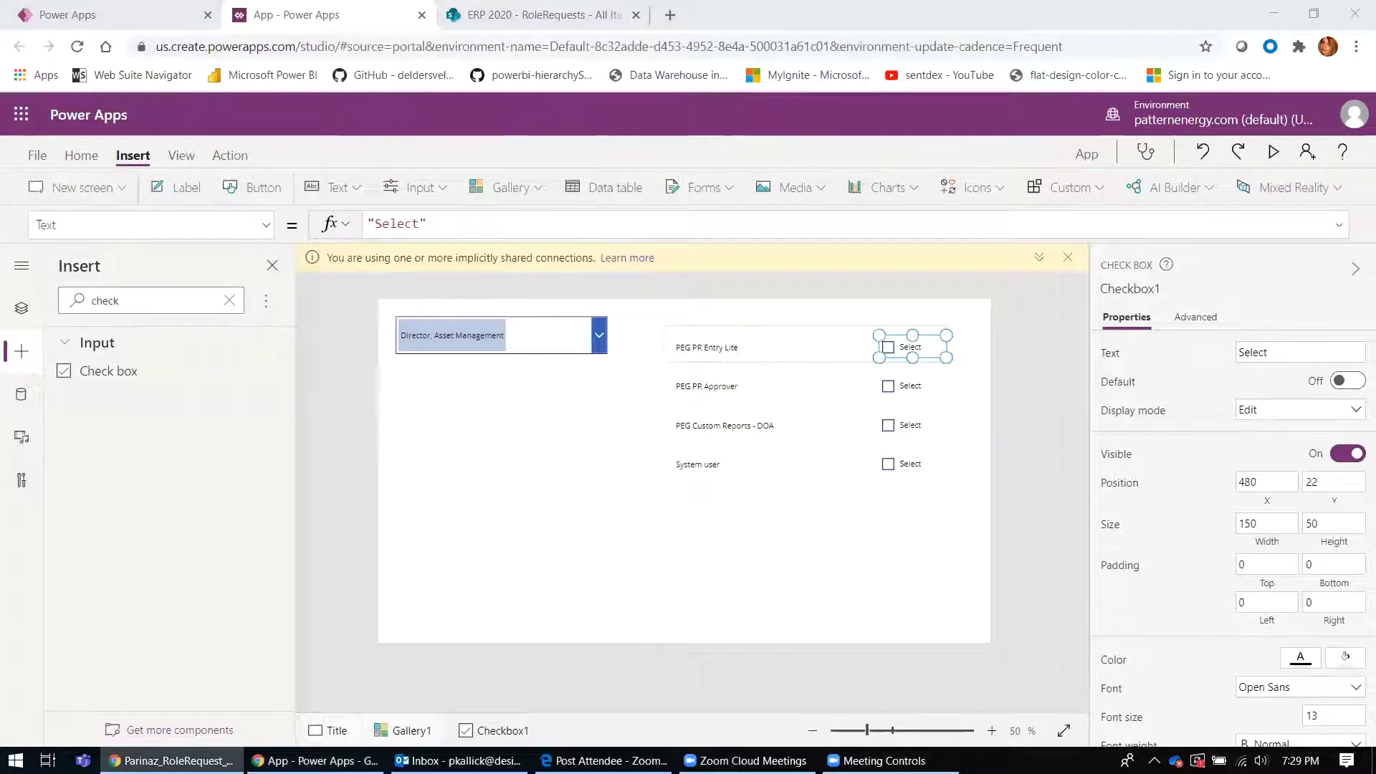
{"action": "left_click", "coordinate": [909, 348]}
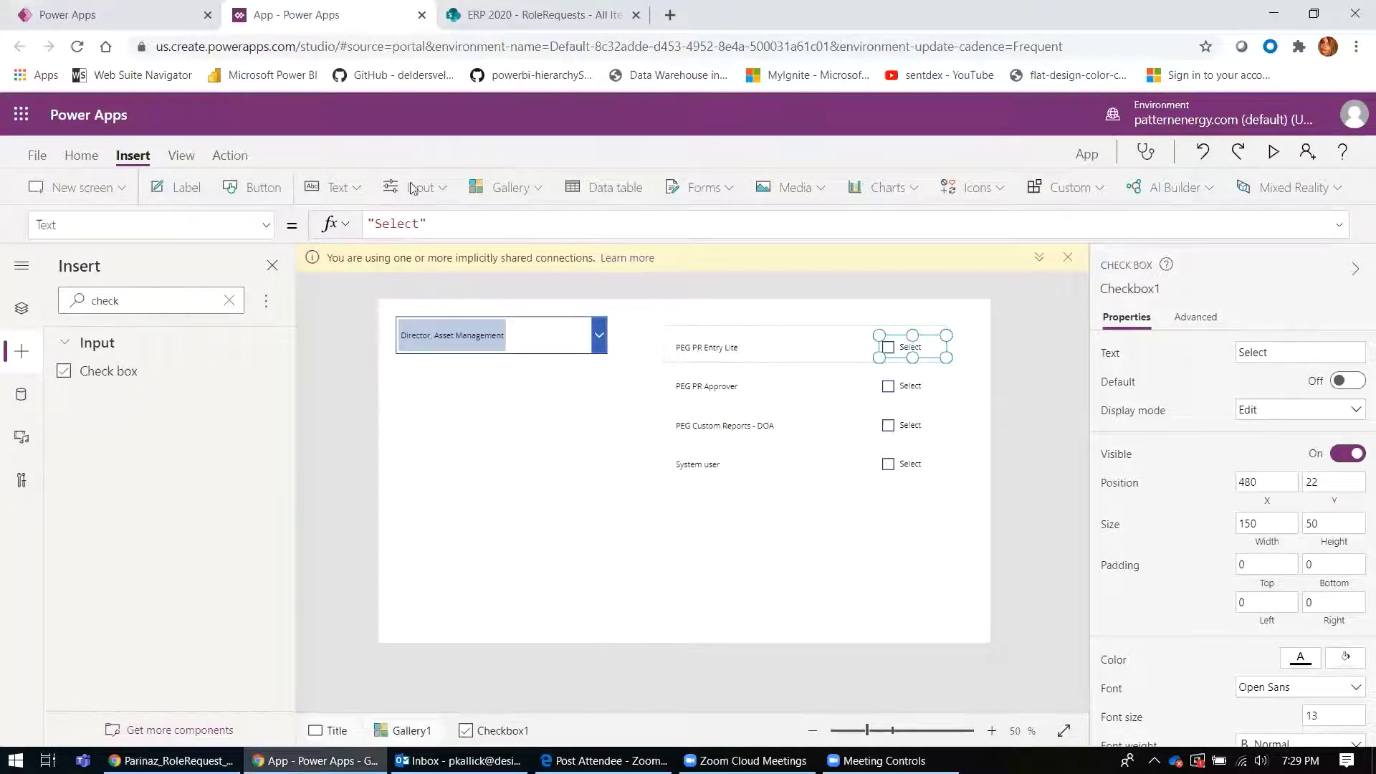
{"action": "left_click", "coordinate": [233, 159]}
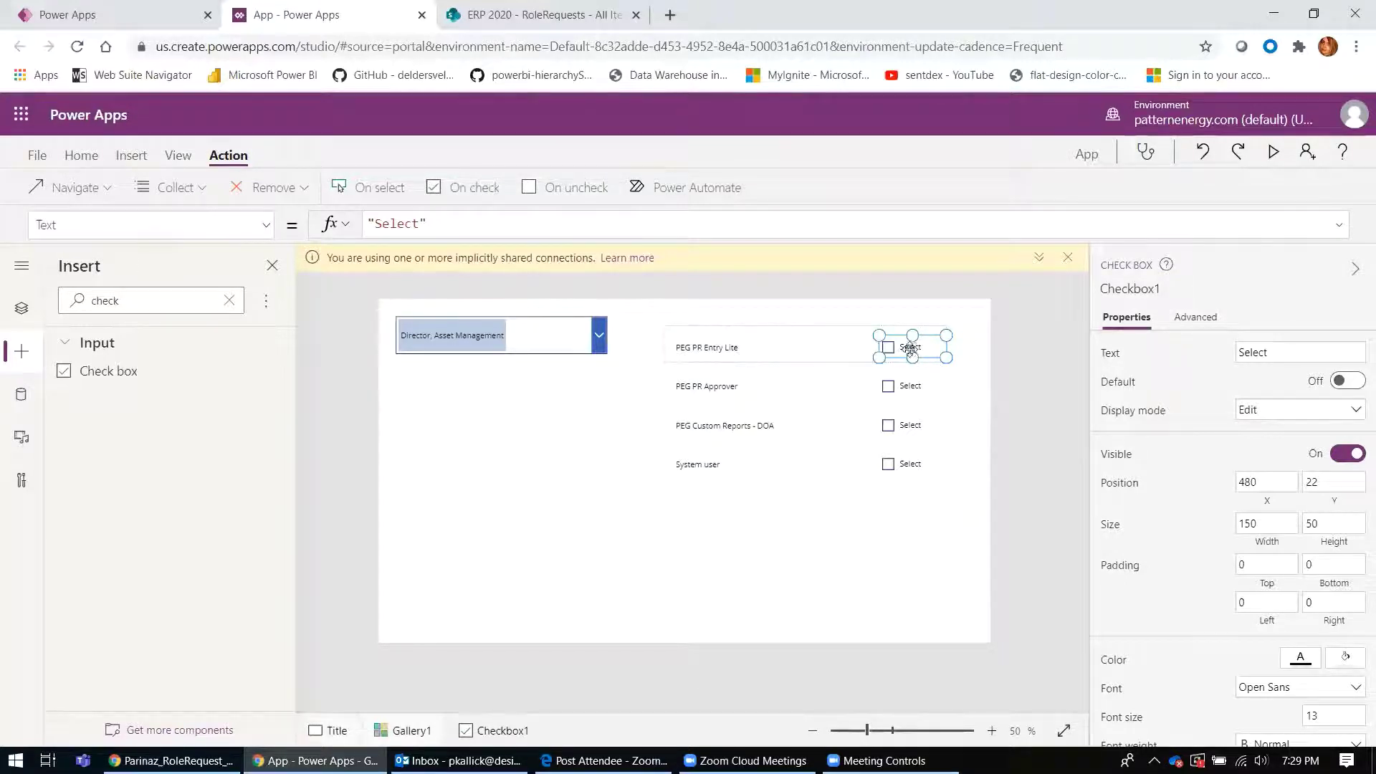
{"action": "left_click", "coordinate": [476, 191]}
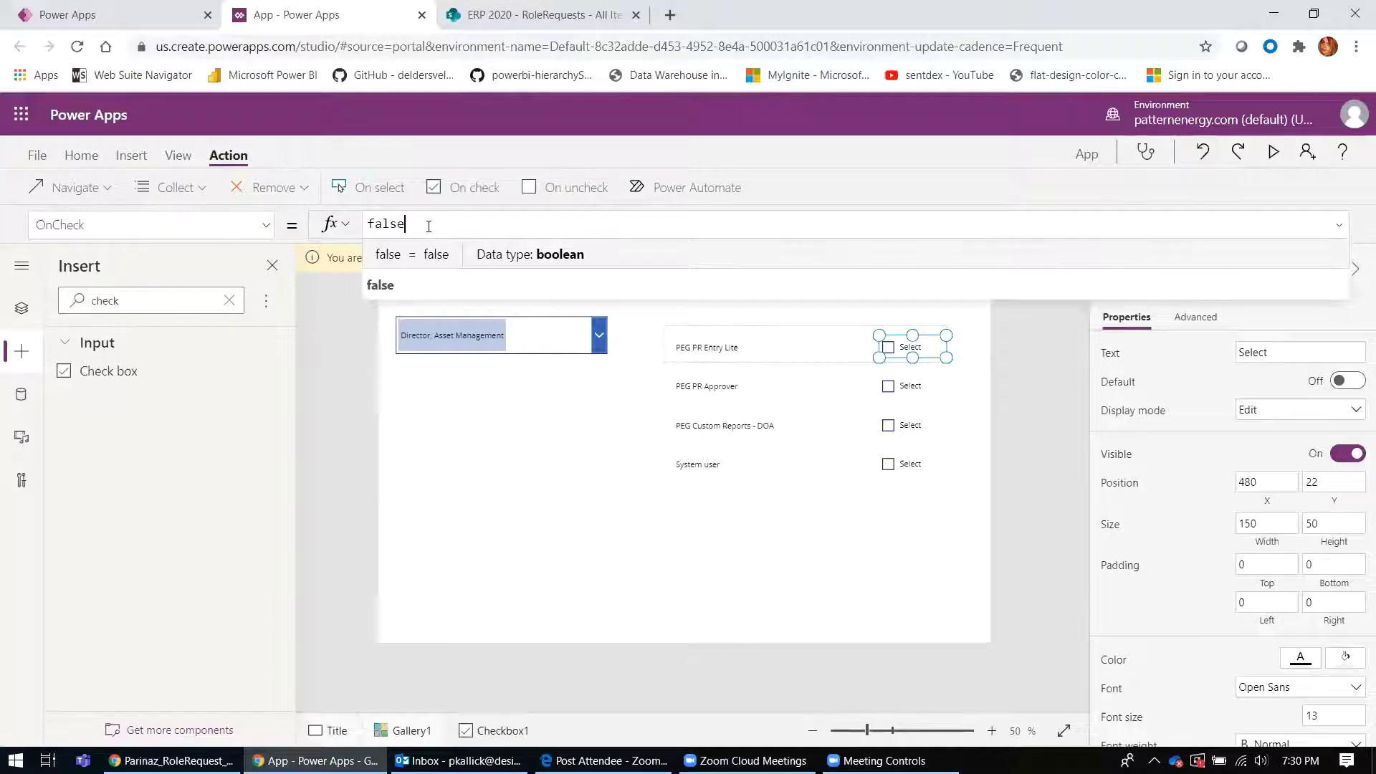
{"action": "key", "text": "BackSpace"}
{"action": "key", "text": "BackSpace"}
{"action": "key", "text": "BackSpace"}
{"action": "key", "text": "BackSpace"}
{"action": "key", "text": "BackSpace"}
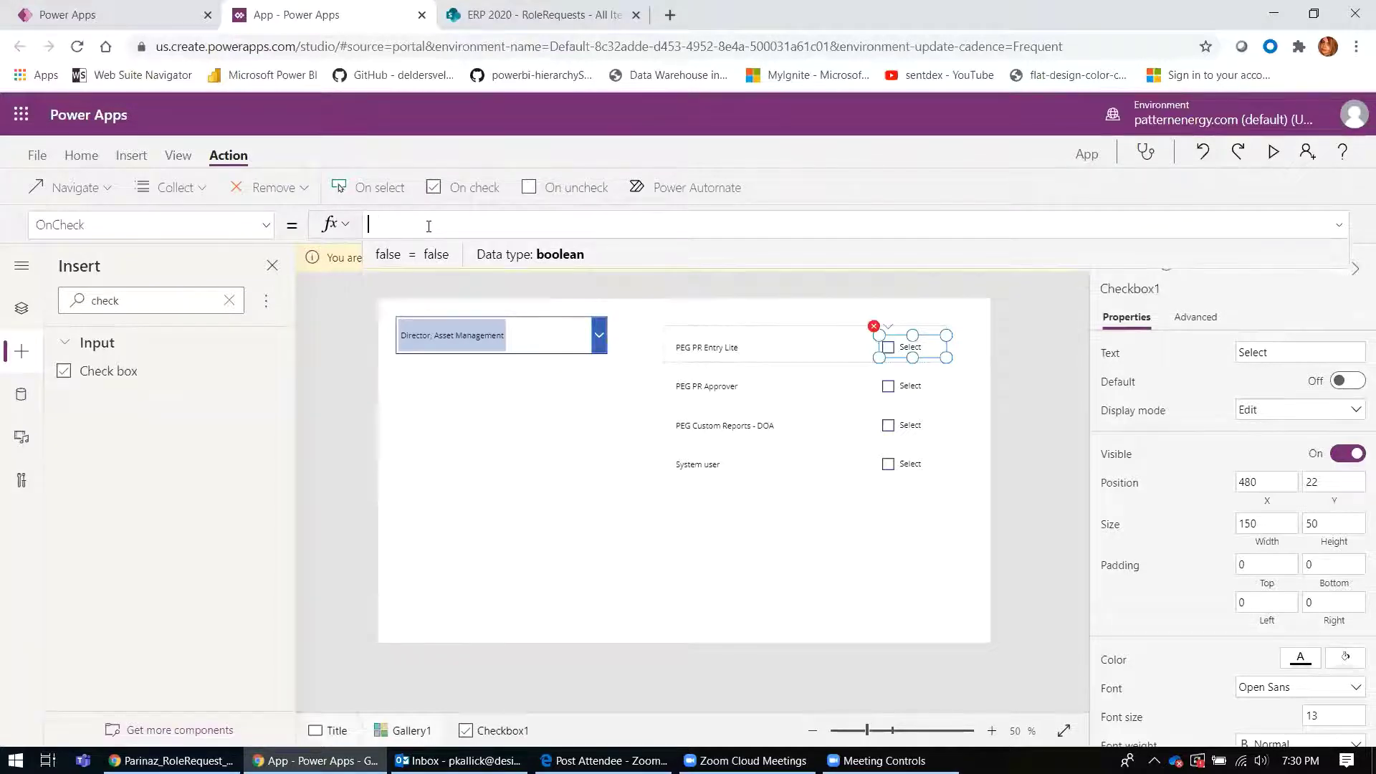
{"action": "type", "text": "Co"}
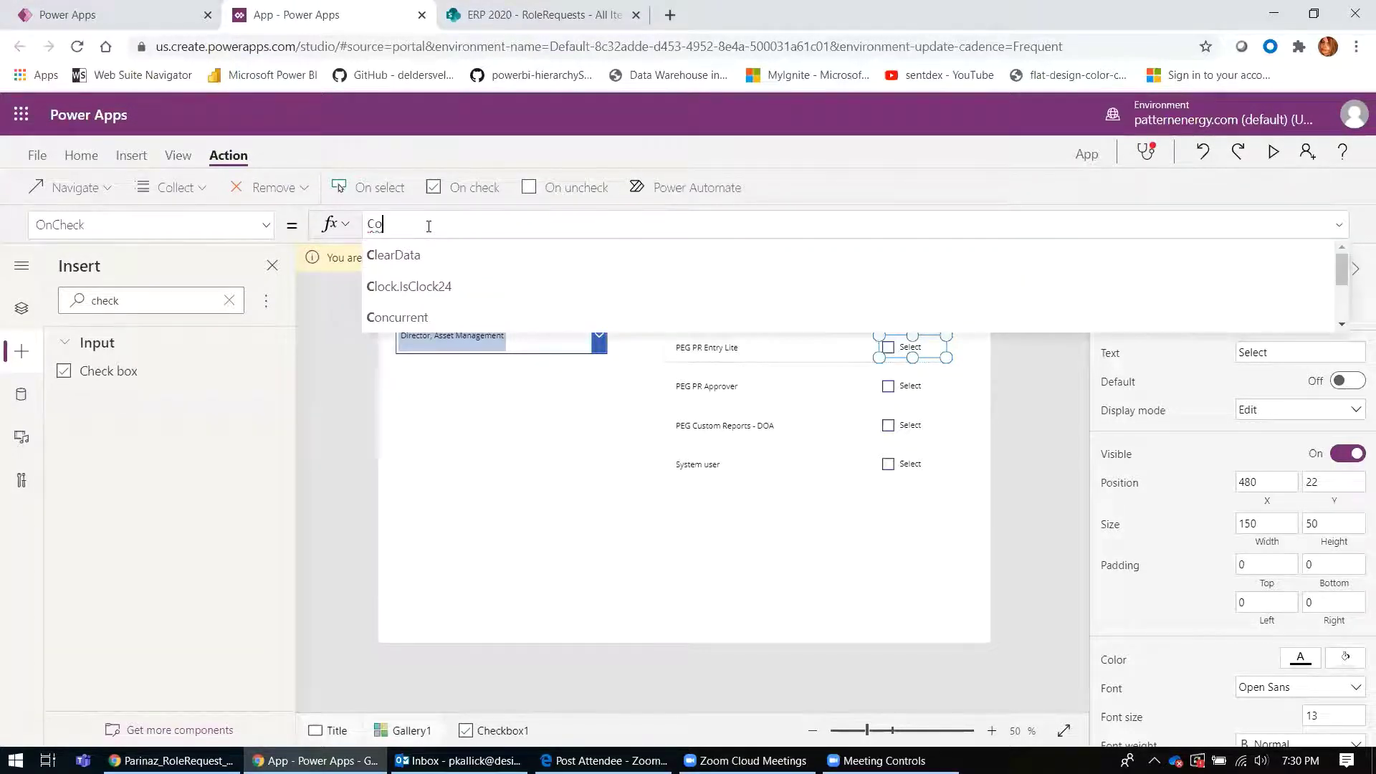
{"action": "type", "text": "llect("}
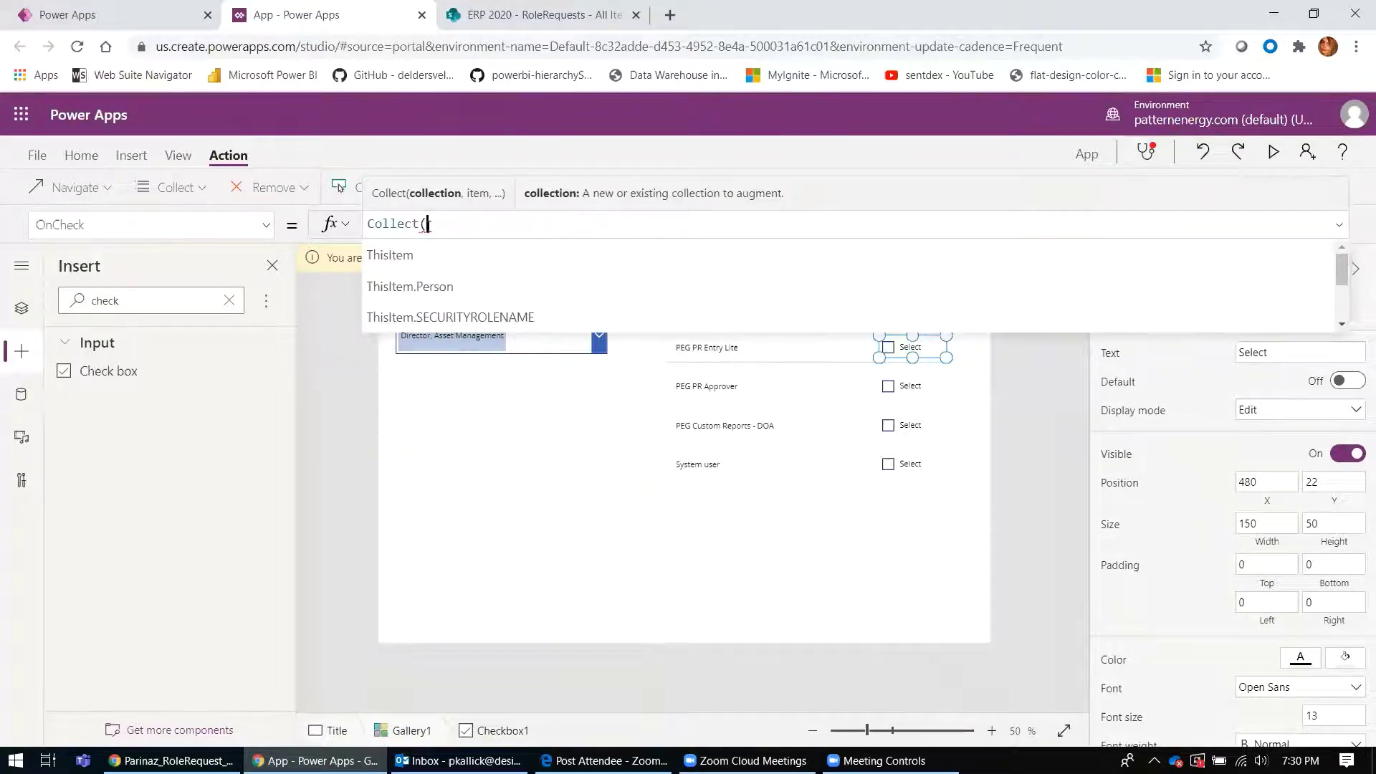
{"action": "type", "text": "Requ"}
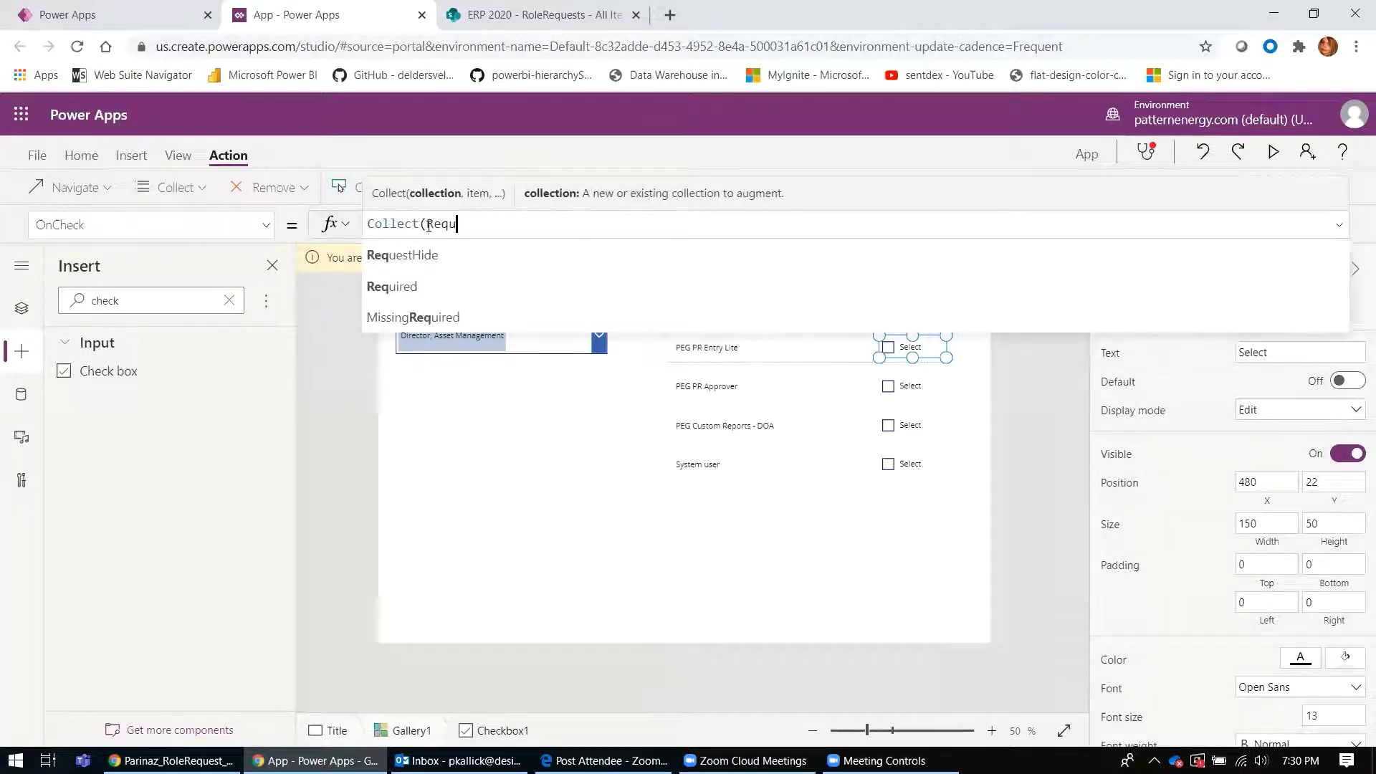
{"action": "type", "text": "est"}
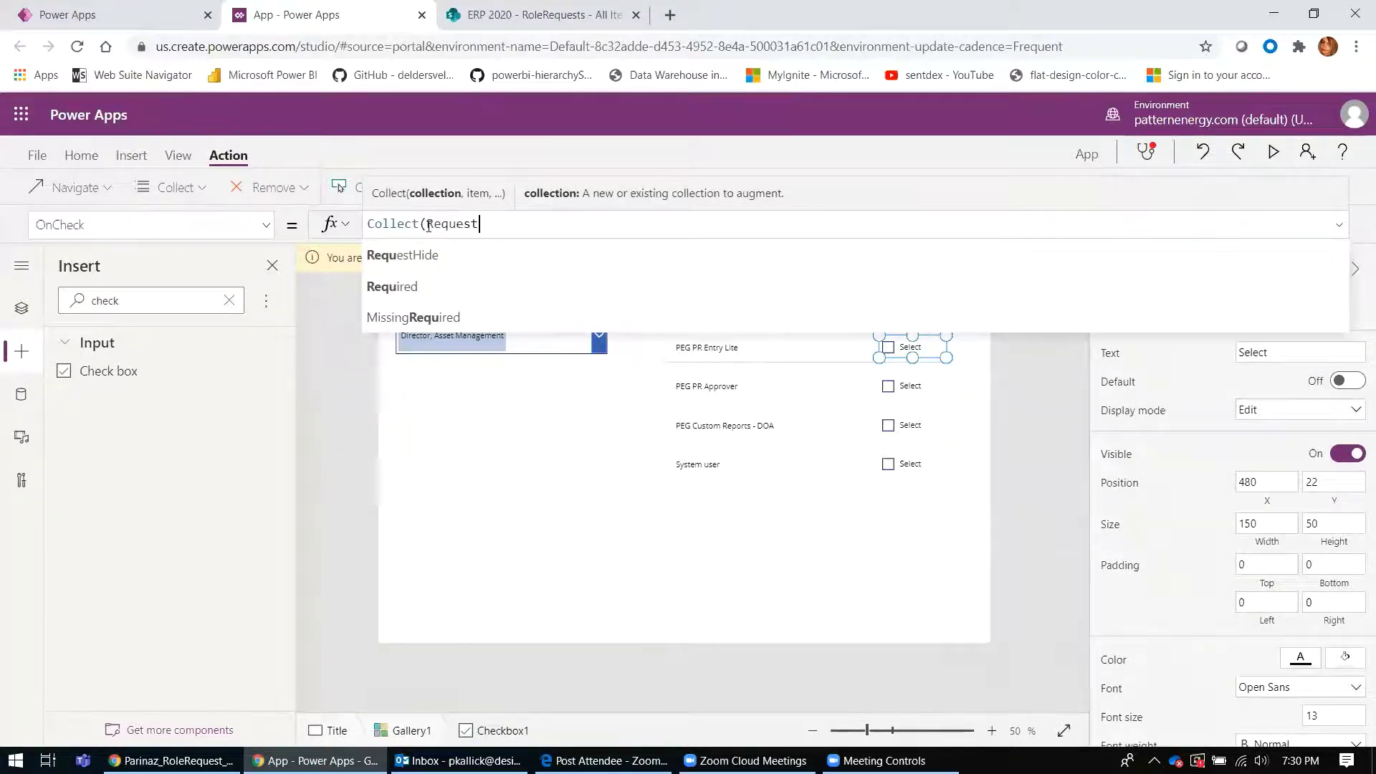
{"action": "type", "text": "Item,this"}
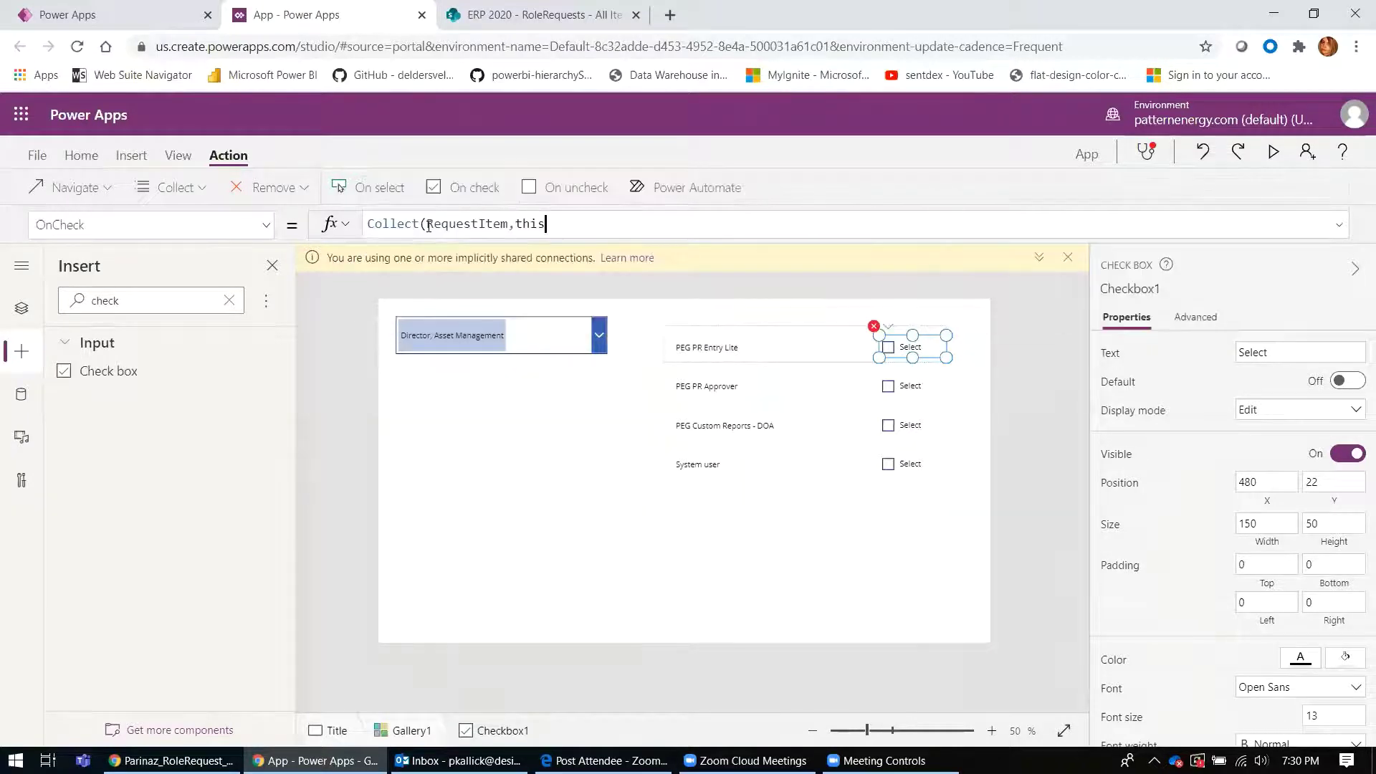
{"action": "key", "text": "Tab"}
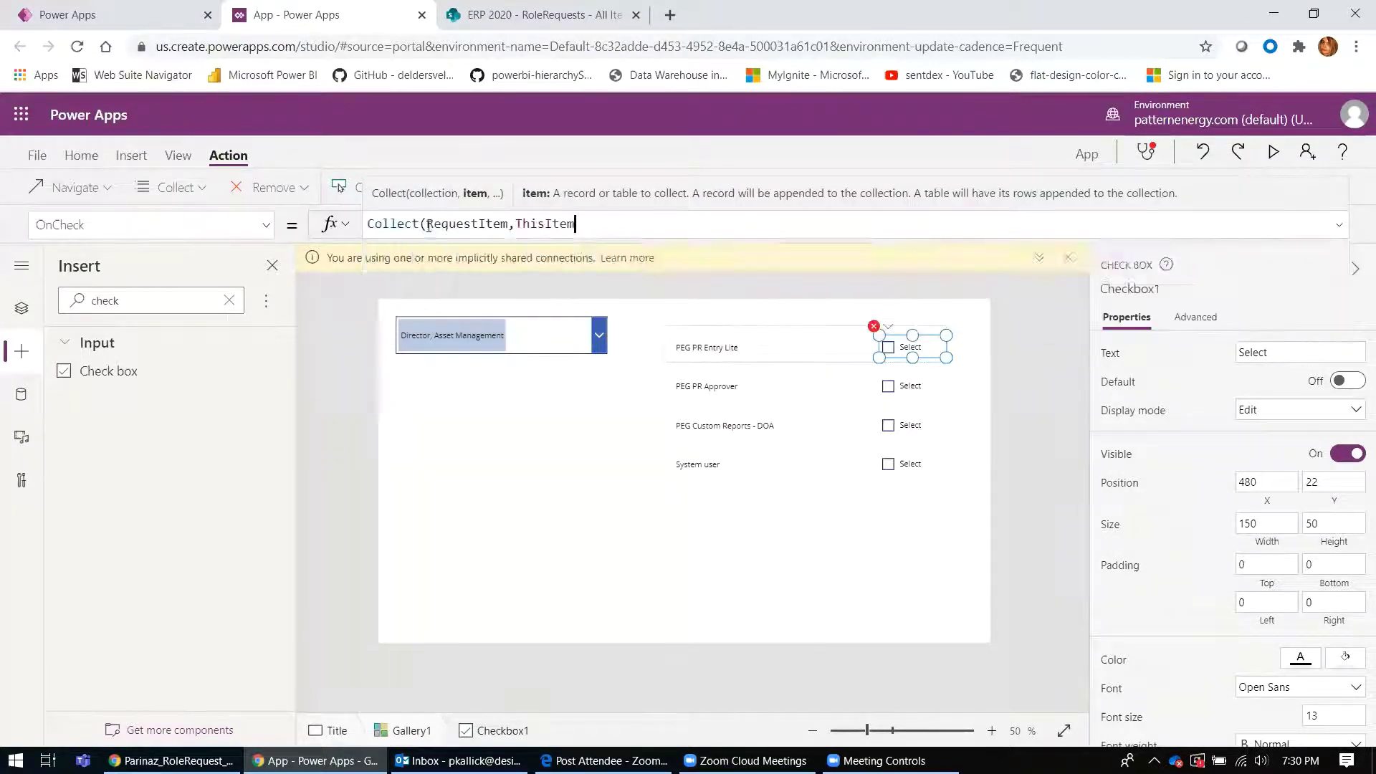
{"action": "type", "text": ")"}
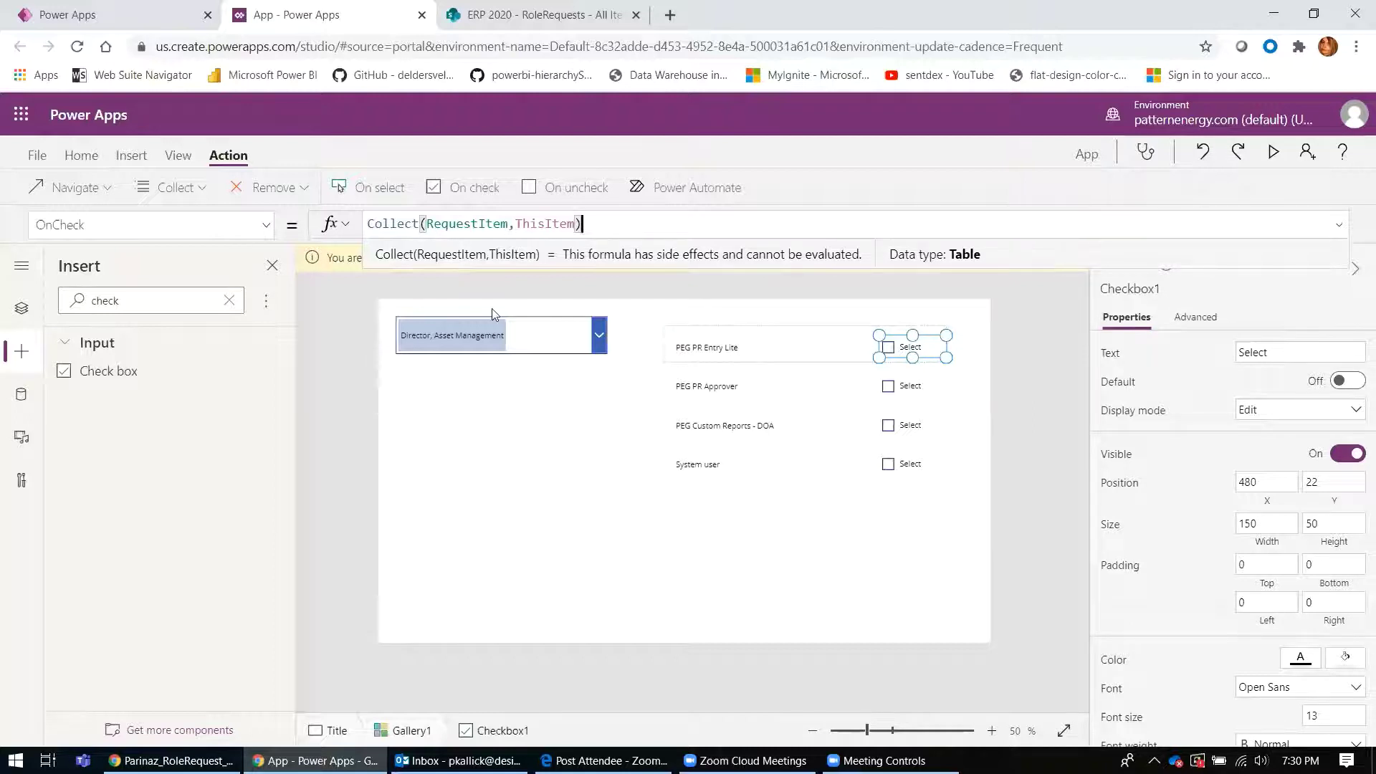
Examine the columns of the RequestItem collection and return to the canvas
{"action": "left_click", "coordinate": [178, 156]}
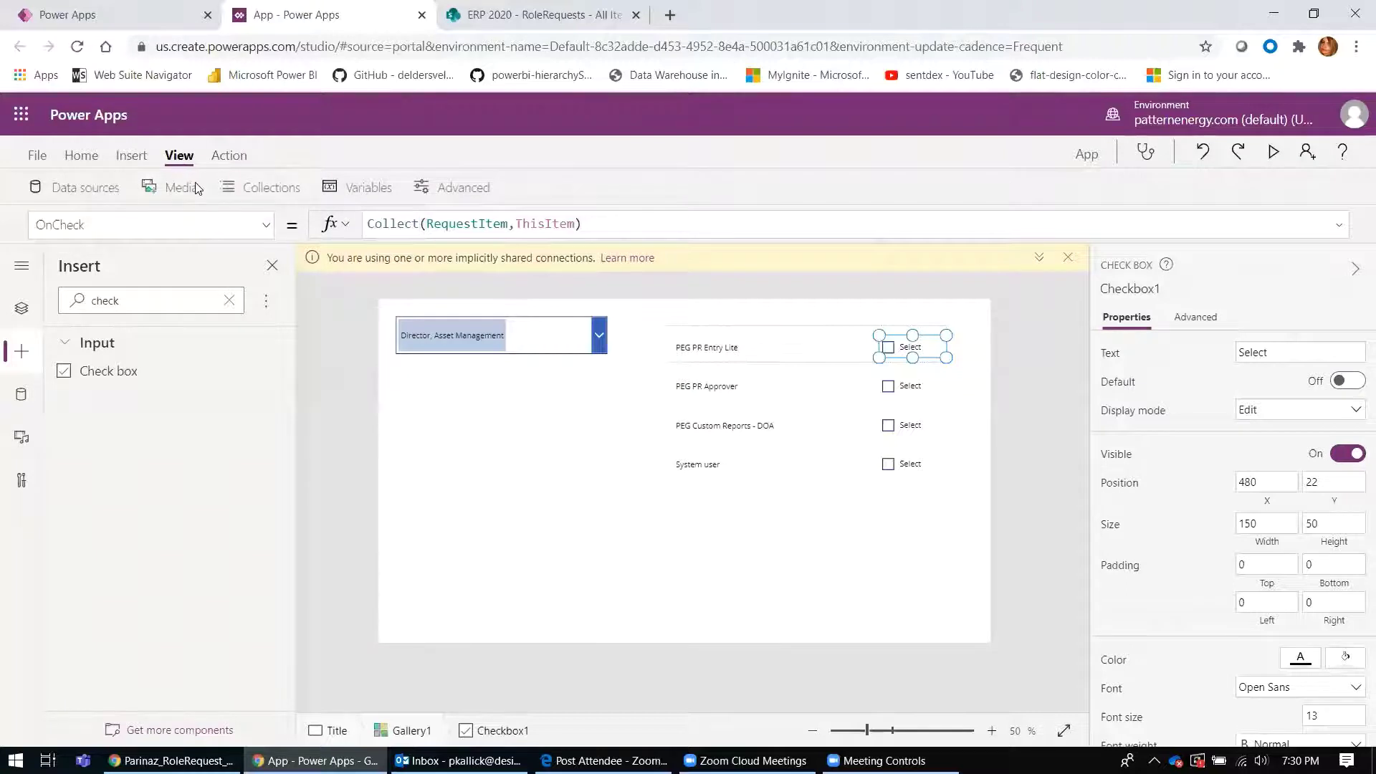
{"action": "left_click", "coordinate": [278, 190]}
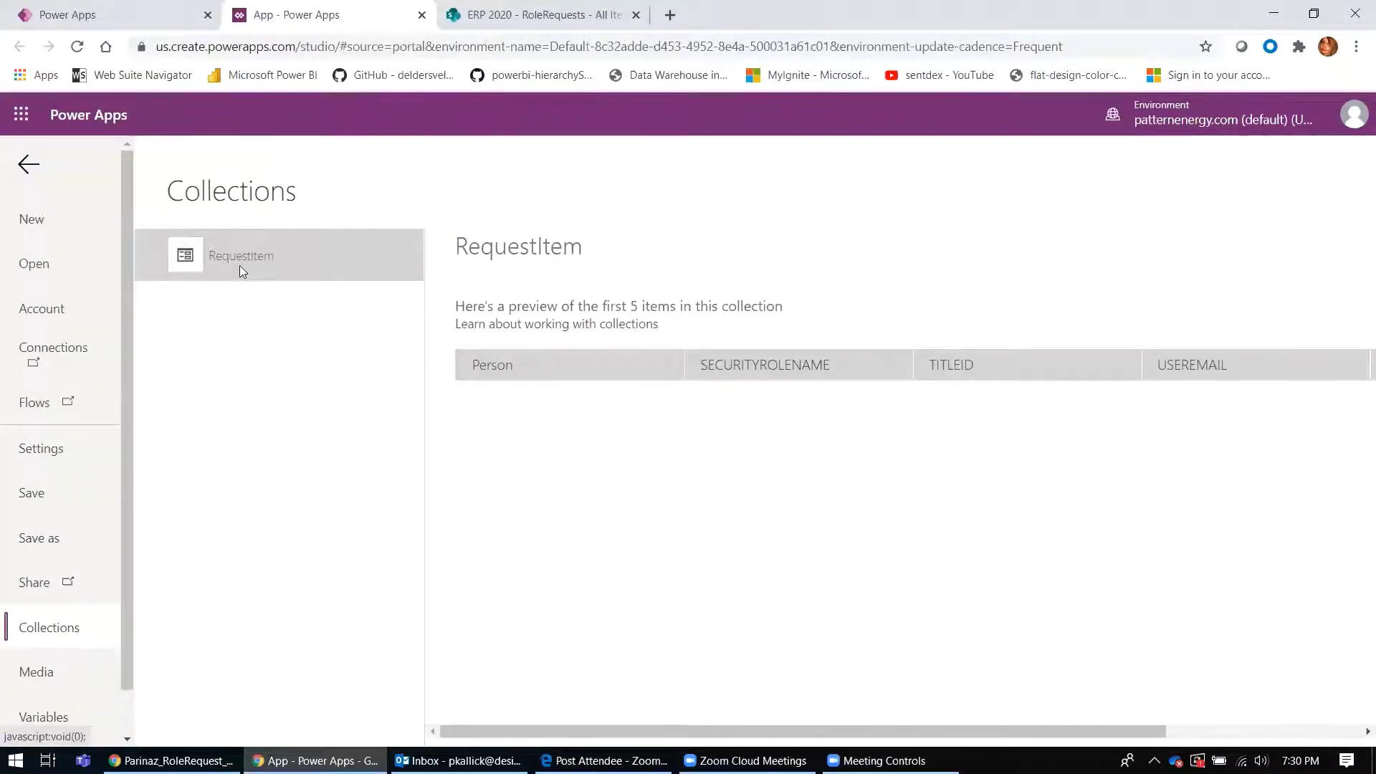
{"action": "left_click", "coordinate": [28, 164]}
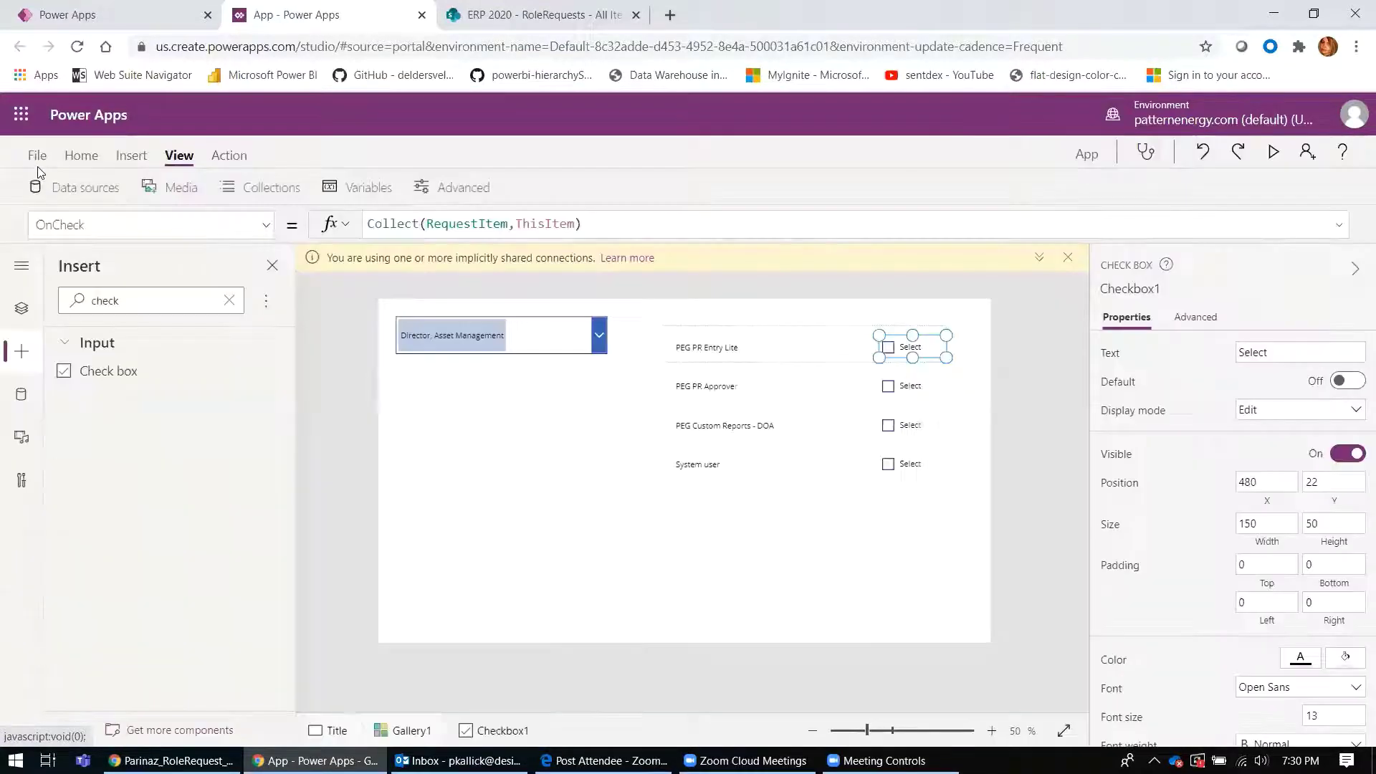
Preview the app, check PEG PR Entry Lite and PEG PR Approver, exit the preview, and examine the items collected in RequestItem
{"action": "left_click", "coordinate": [1274, 154]}
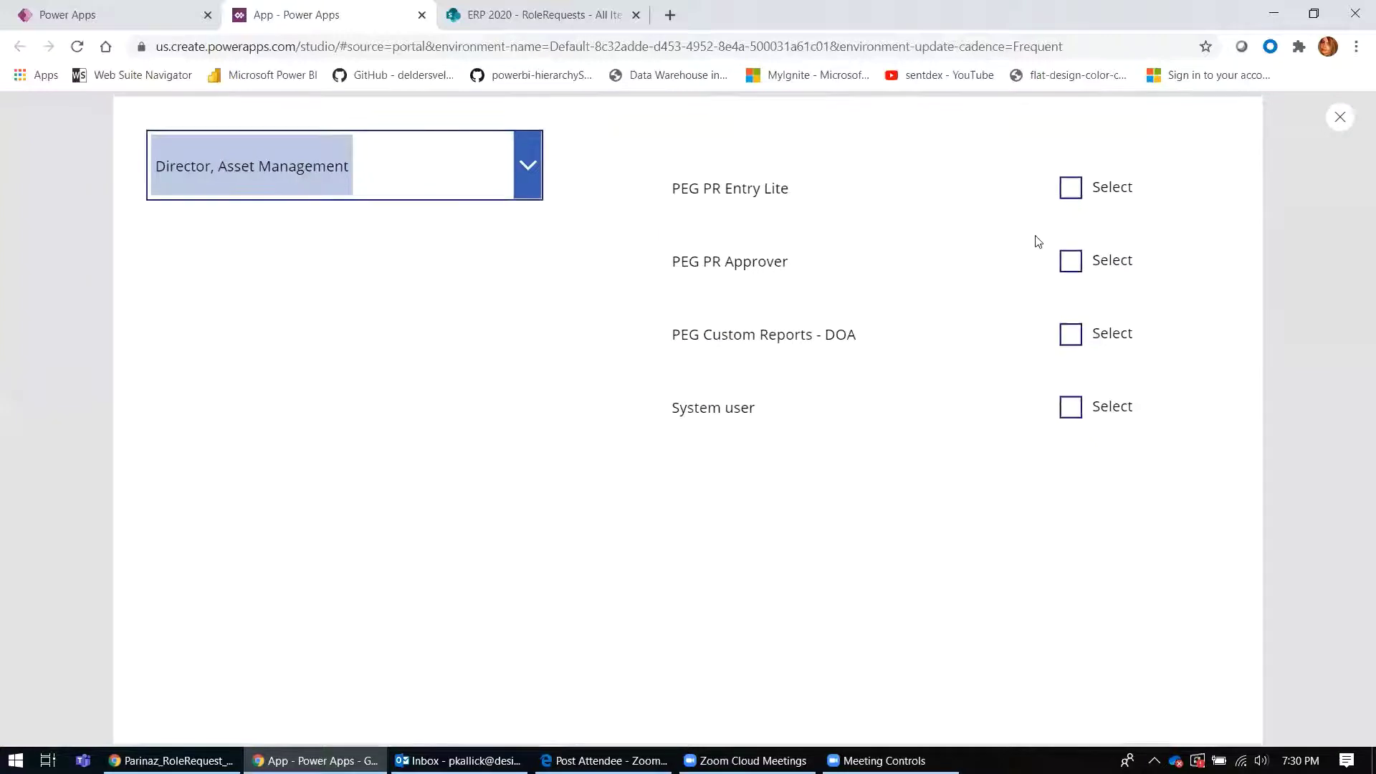
{"action": "left_click", "coordinate": [1072, 191]}
{"action": "left_click", "coordinate": [1072, 265]}
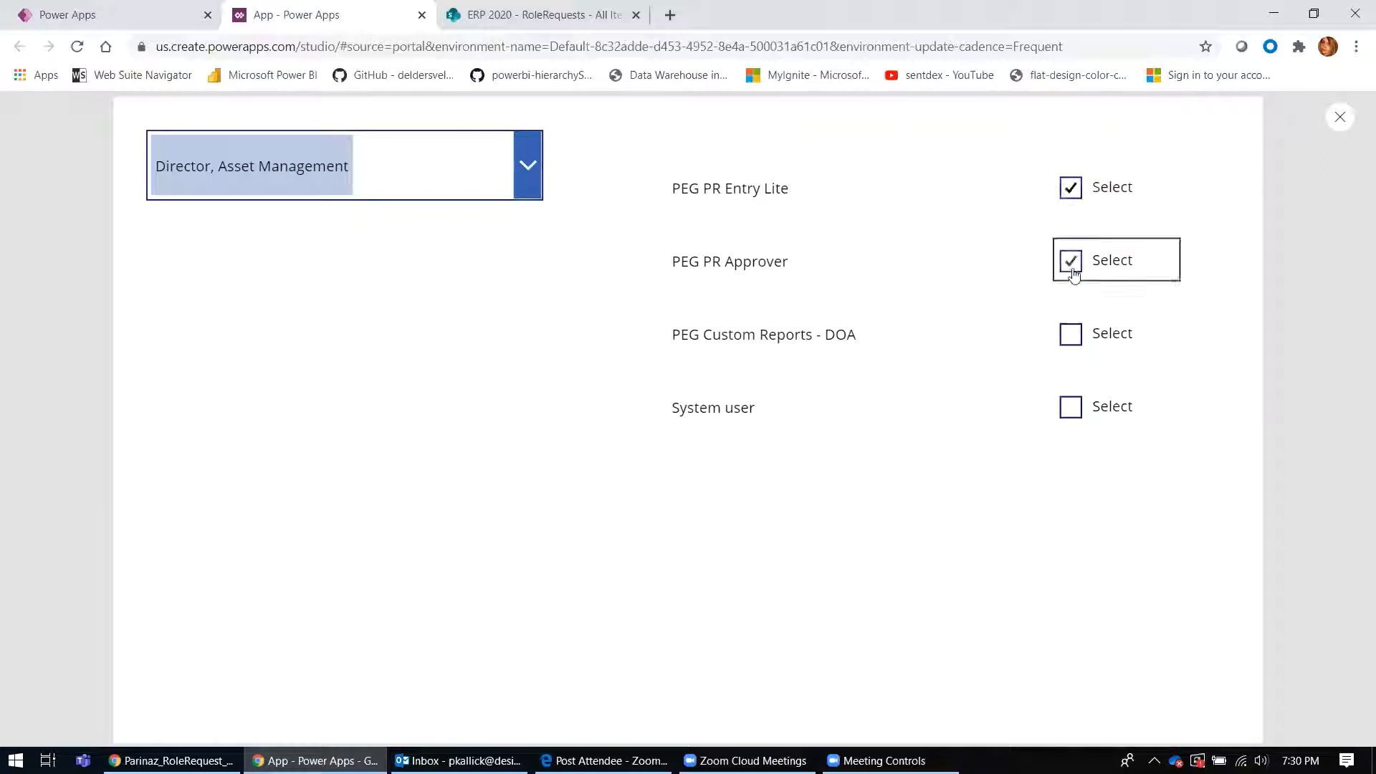
{"action": "left_click", "coordinate": [1339, 116]}
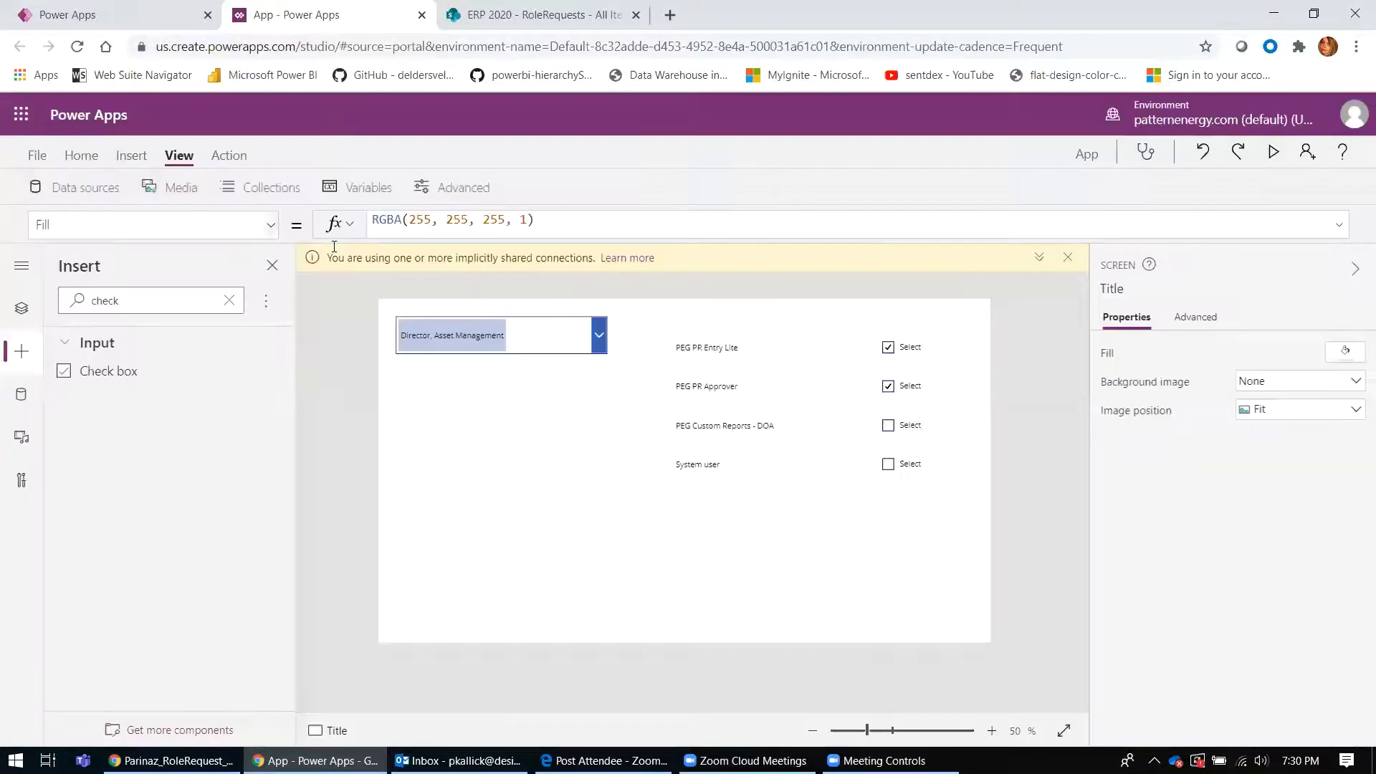
{"action": "left_click", "coordinate": [247, 189]}
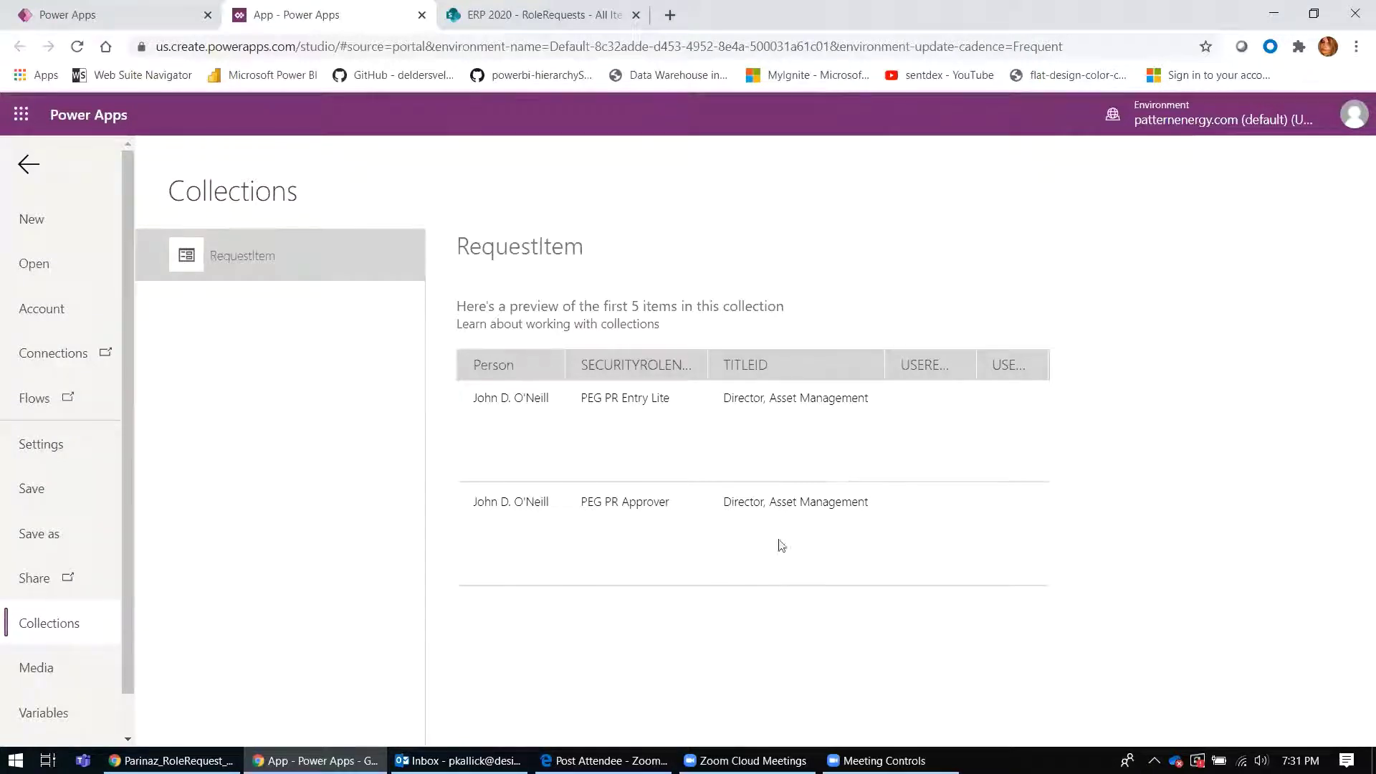
{"action": "left_click", "coordinate": [33, 164]}
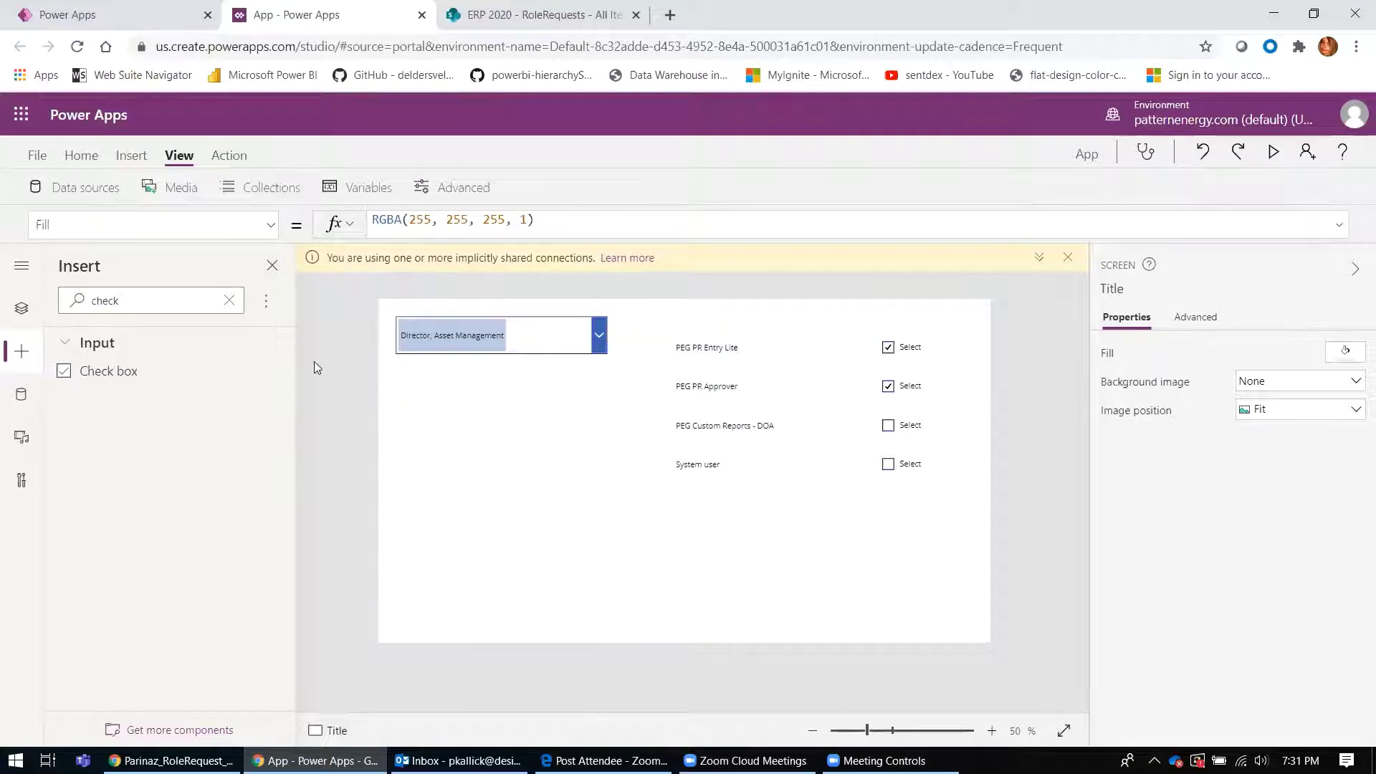
Insert a button below the gallery and enlarge it to 262 by 95 at X 966, Y 570
{"action": "left_click", "coordinate": [133, 155]}
{"action": "left_click", "coordinate": [252, 188]}
{"action": "left_click_drag", "start_coordinate": [463, 382], "coordinate": [863, 548]}
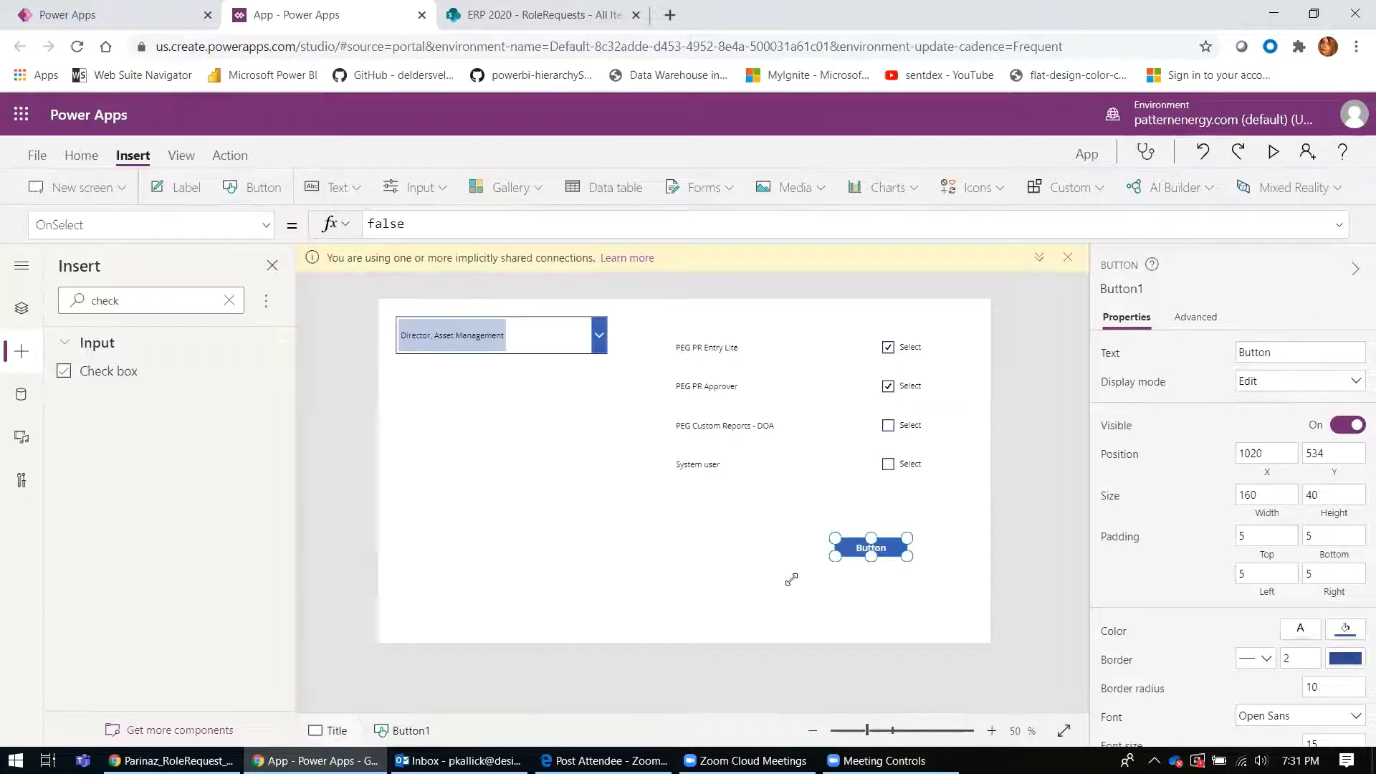
{"action": "left_click_drag", "start_coordinate": [792, 579], "coordinate": [786, 584]}
{"action": "left_click_drag", "start_coordinate": [872, 543], "coordinate": [896, 557]}
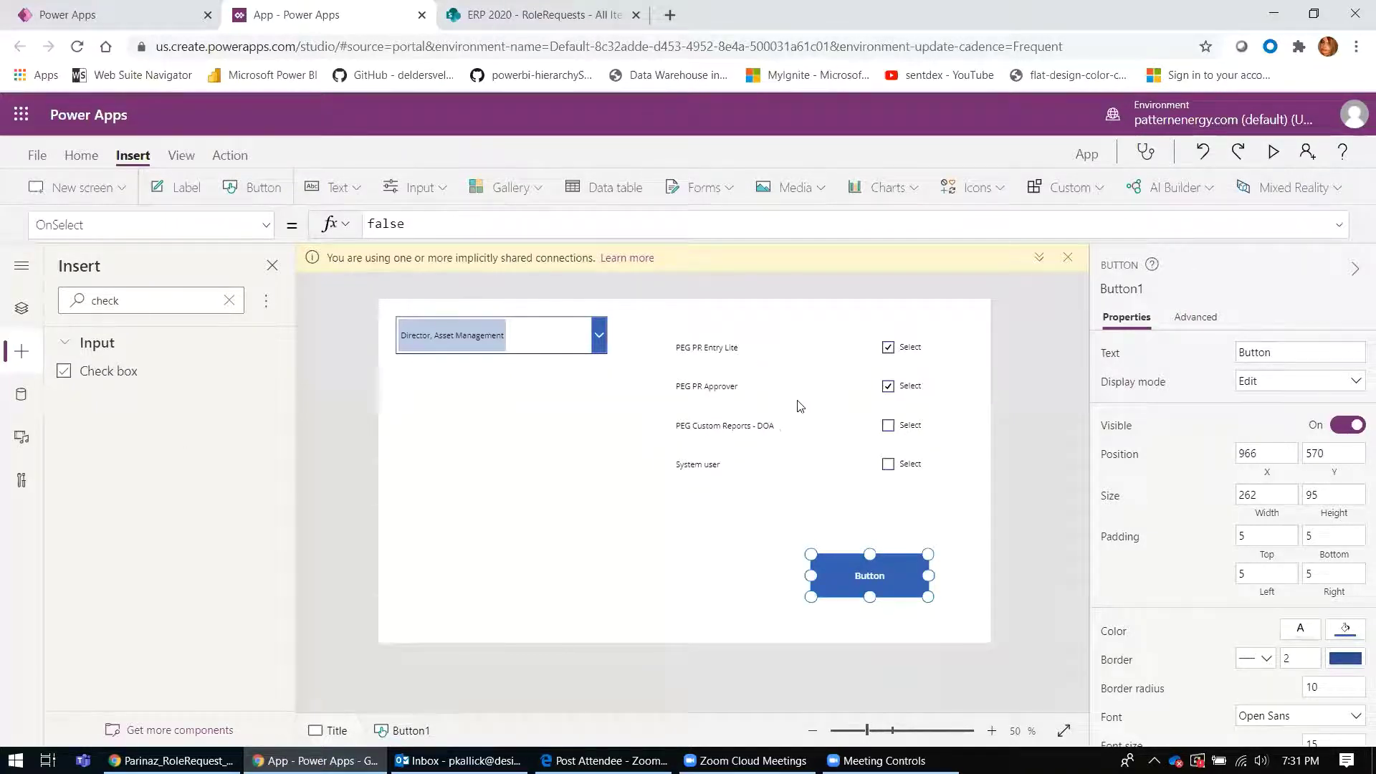
Add a new blank screen to the app and rename it Requests
{"action": "left_click", "coordinate": [22, 308]}
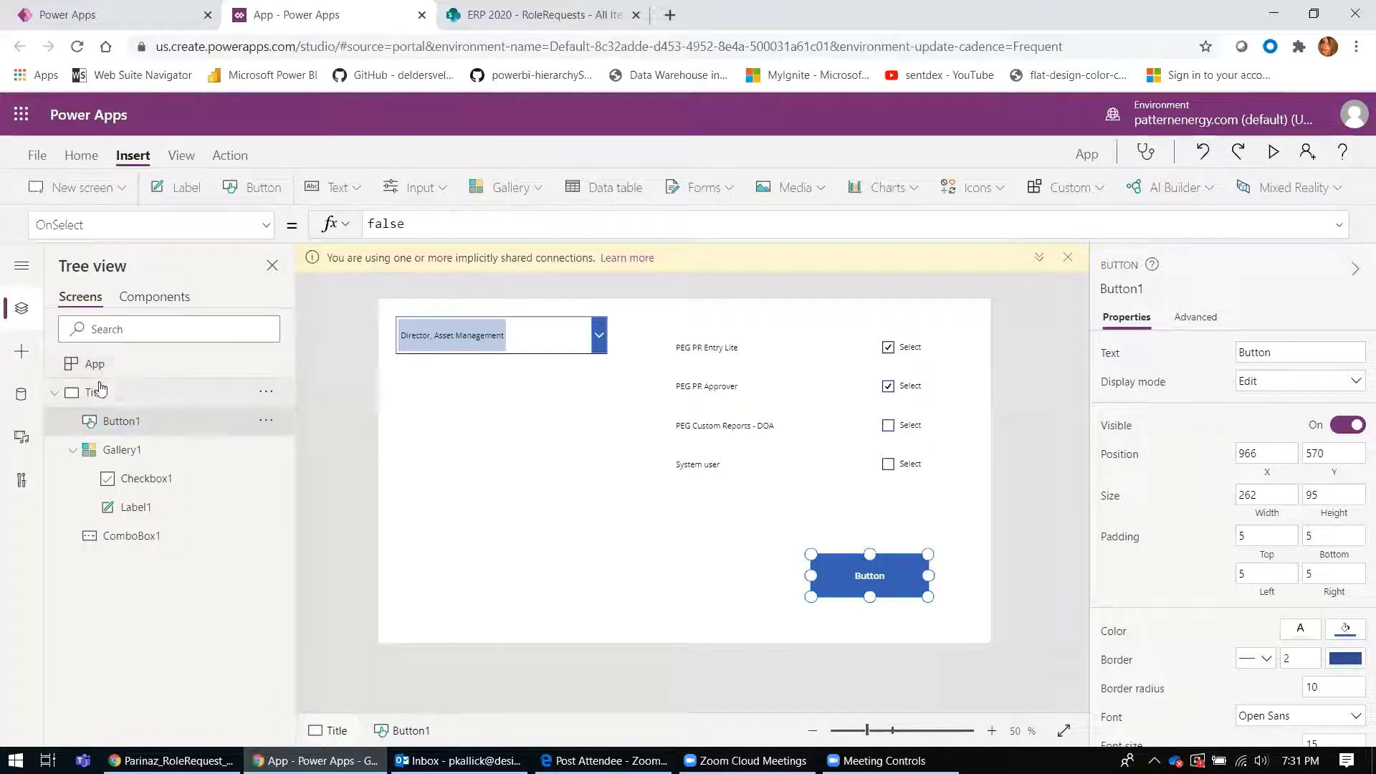
{"action": "left_click", "coordinate": [129, 198]}
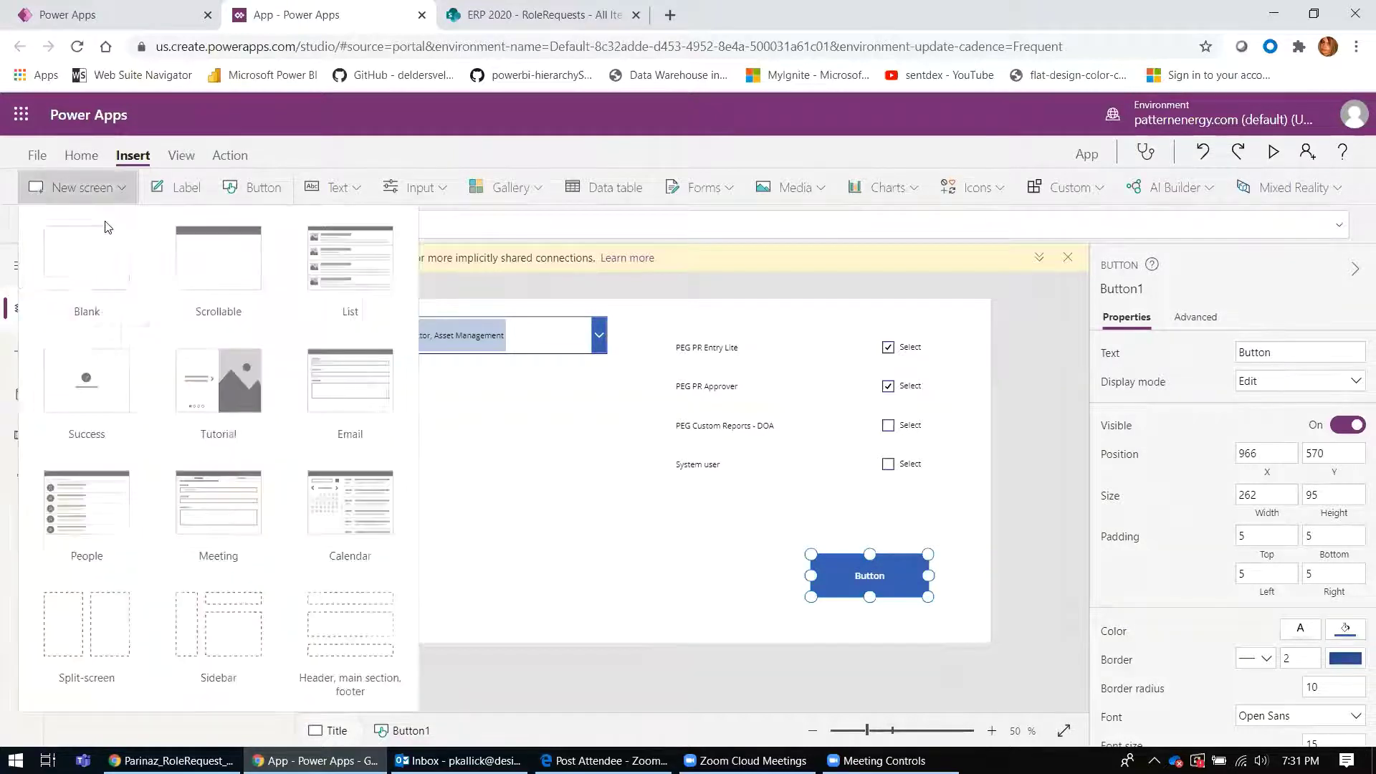
{"action": "left_click", "coordinate": [96, 272]}
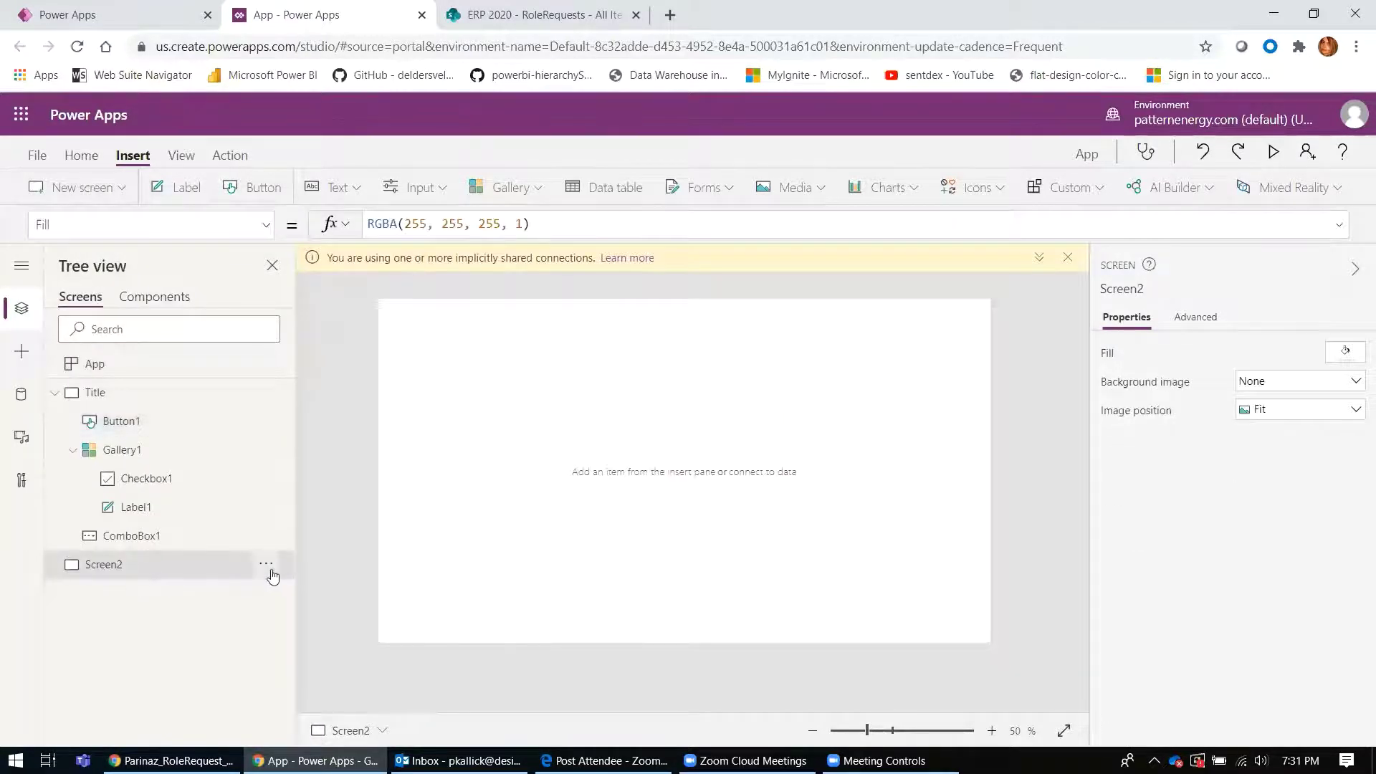
{"action": "left_click", "coordinate": [266, 564]}
{"action": "left_click", "coordinate": [300, 681]}
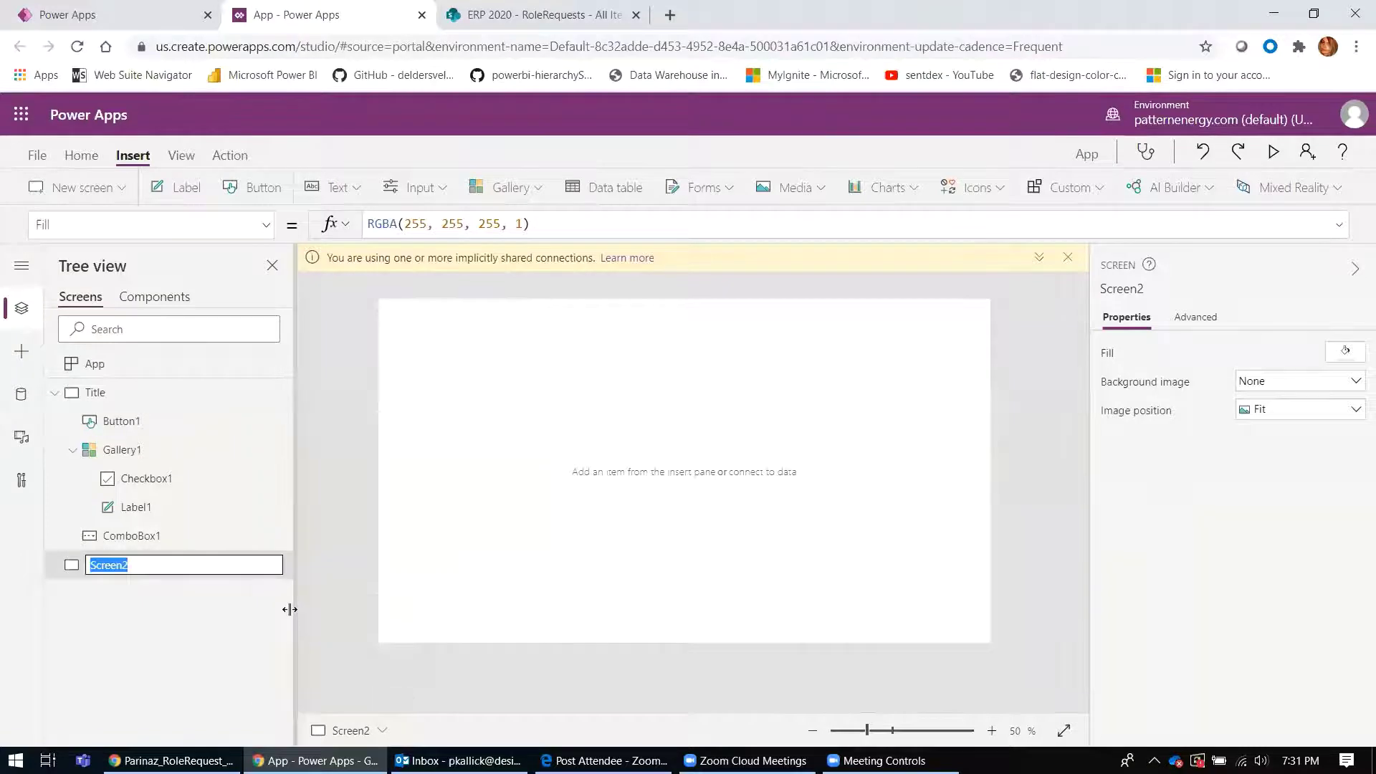
{"action": "type", "text": "Requests"}
{"action": "key", "text": "Return"}
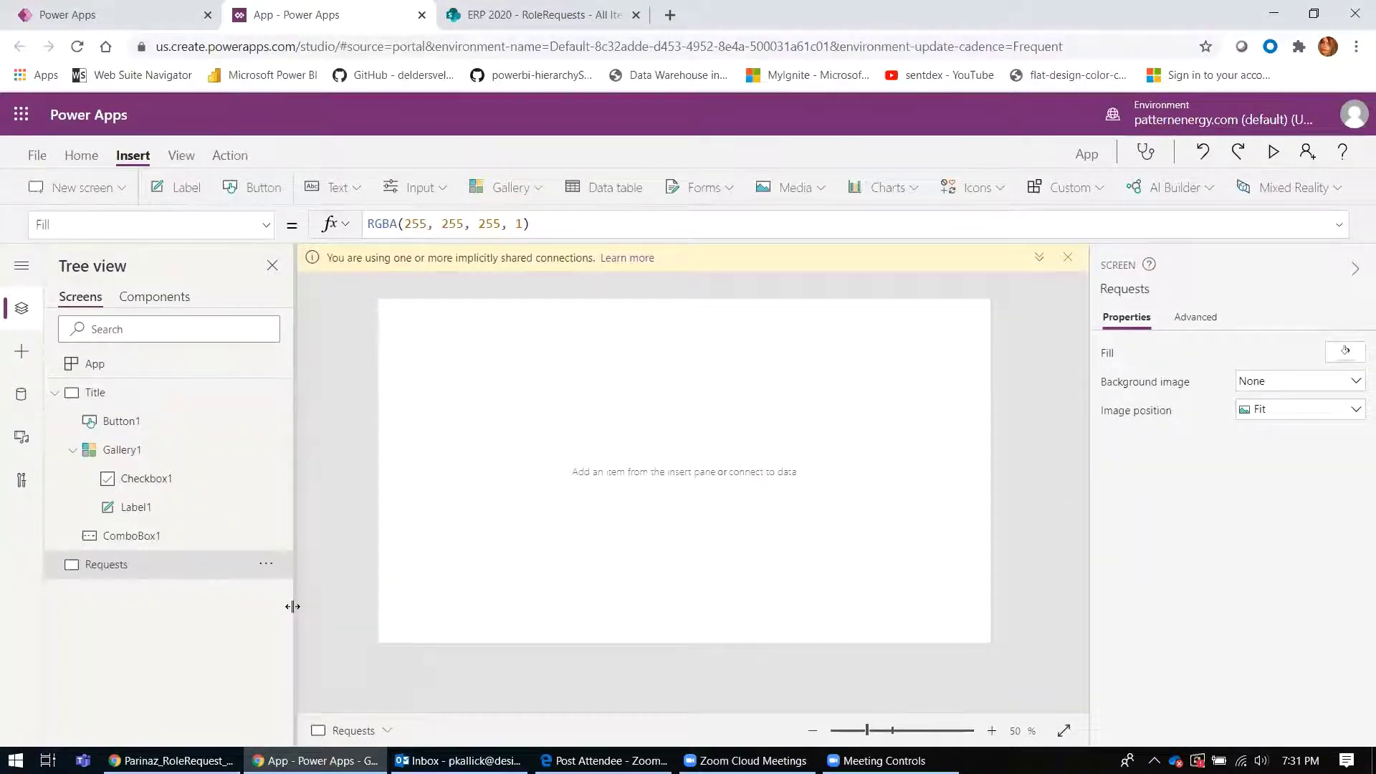
Change the text of the button on the Title screen to Request
{"action": "left_click", "coordinate": [104, 393]}
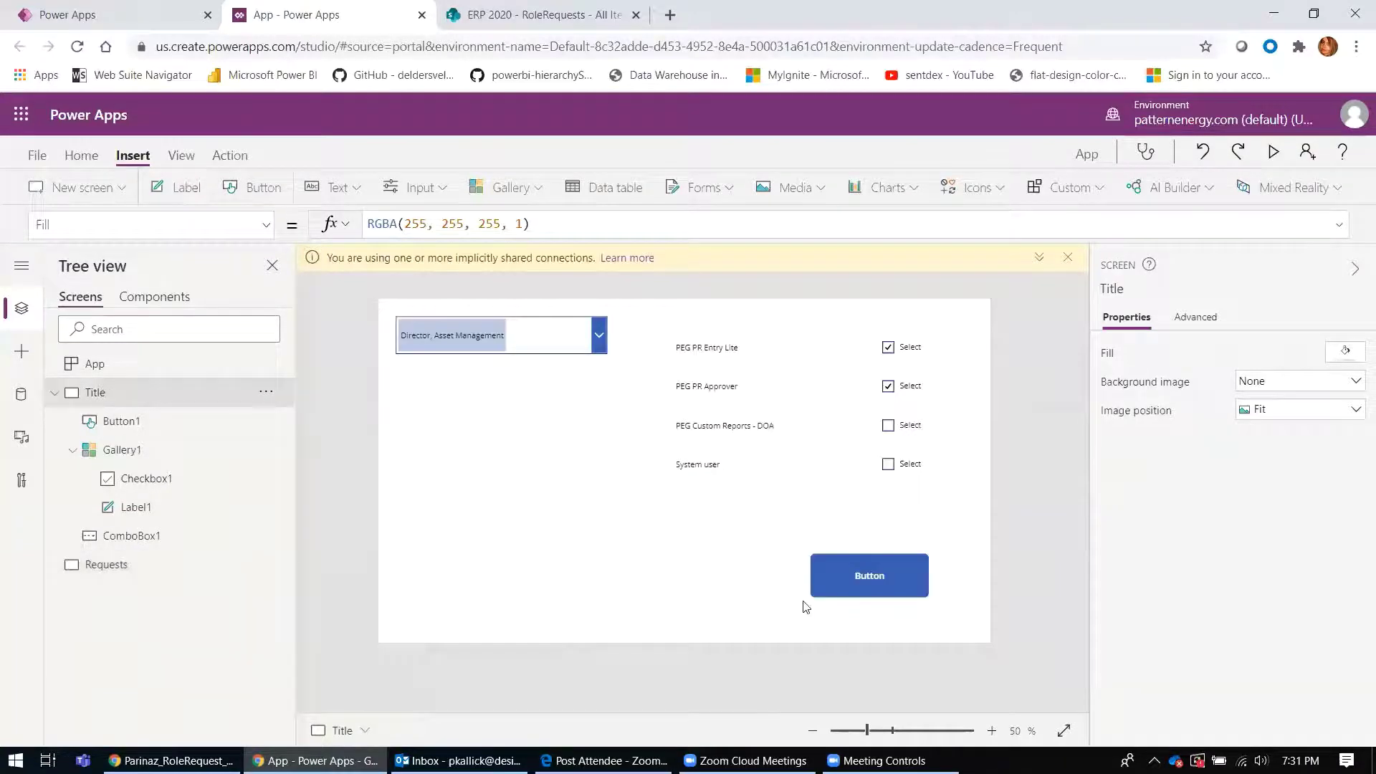
{"action": "left_click", "coordinate": [865, 582]}
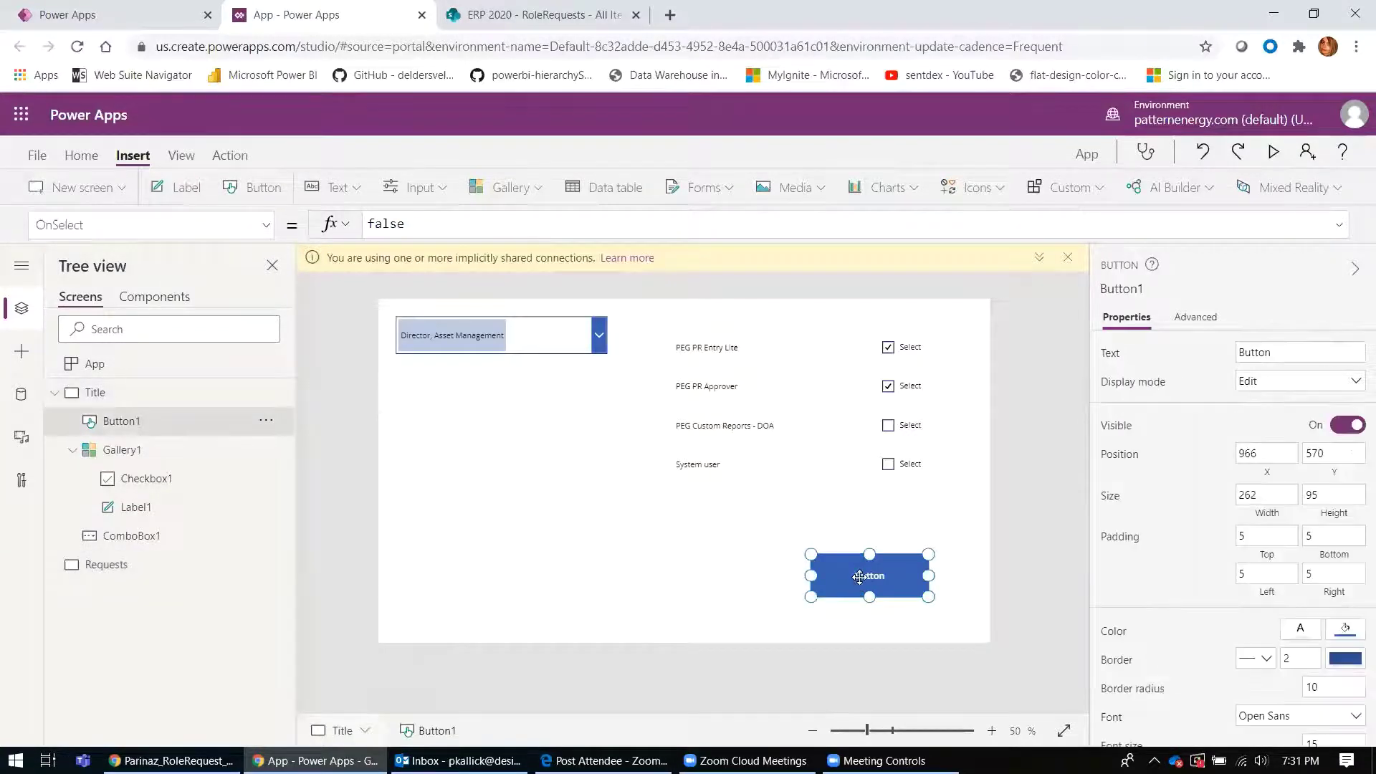
{"action": "left_click", "coordinate": [1280, 357]}
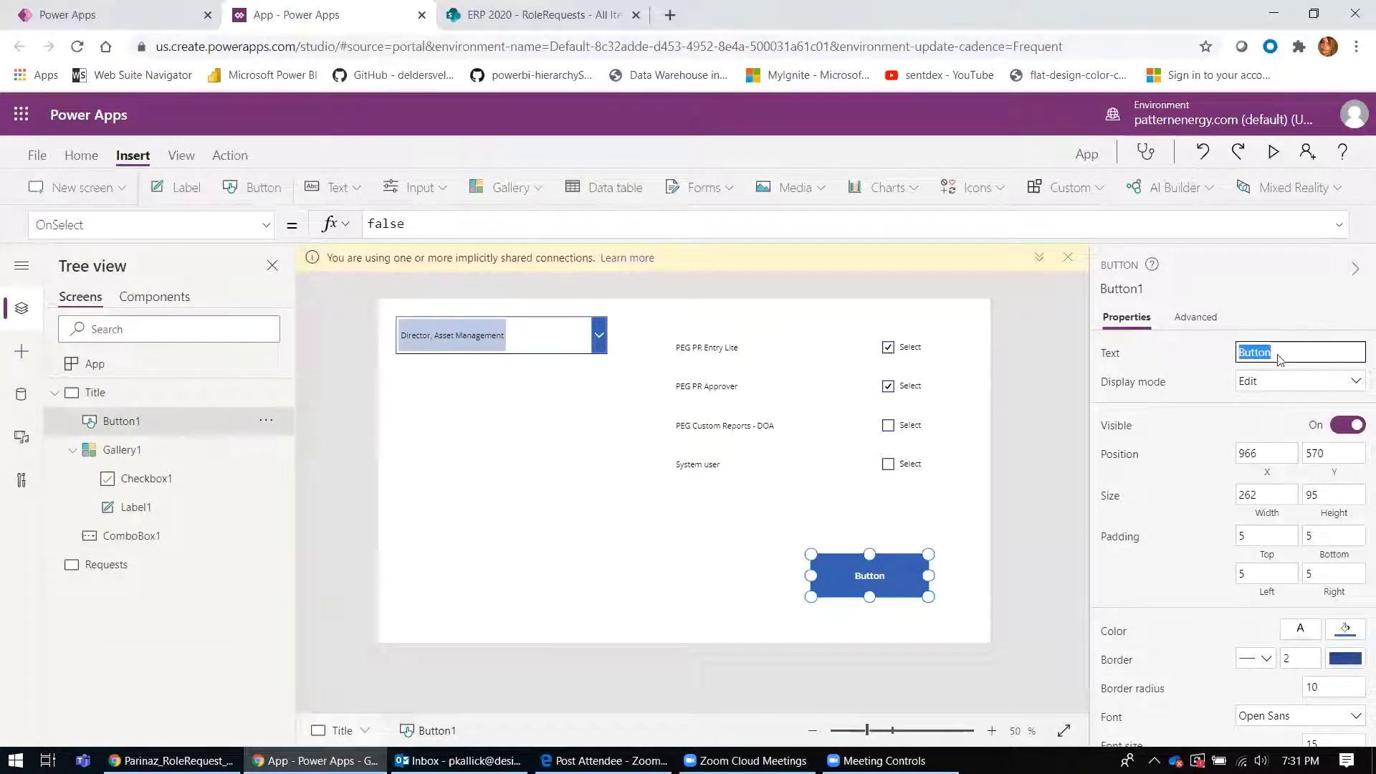
{"action": "type", "text": "Request"}
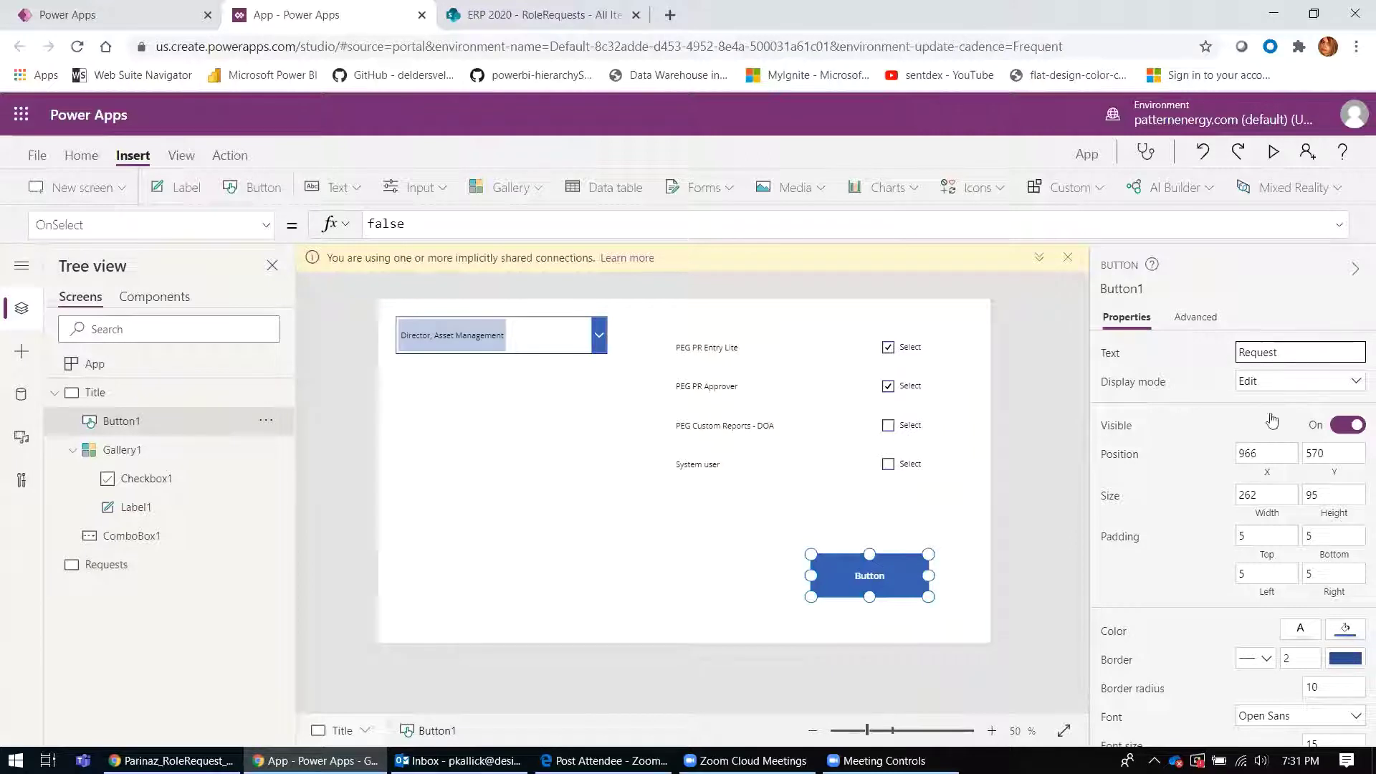
{"action": "left_click", "coordinate": [856, 596]}
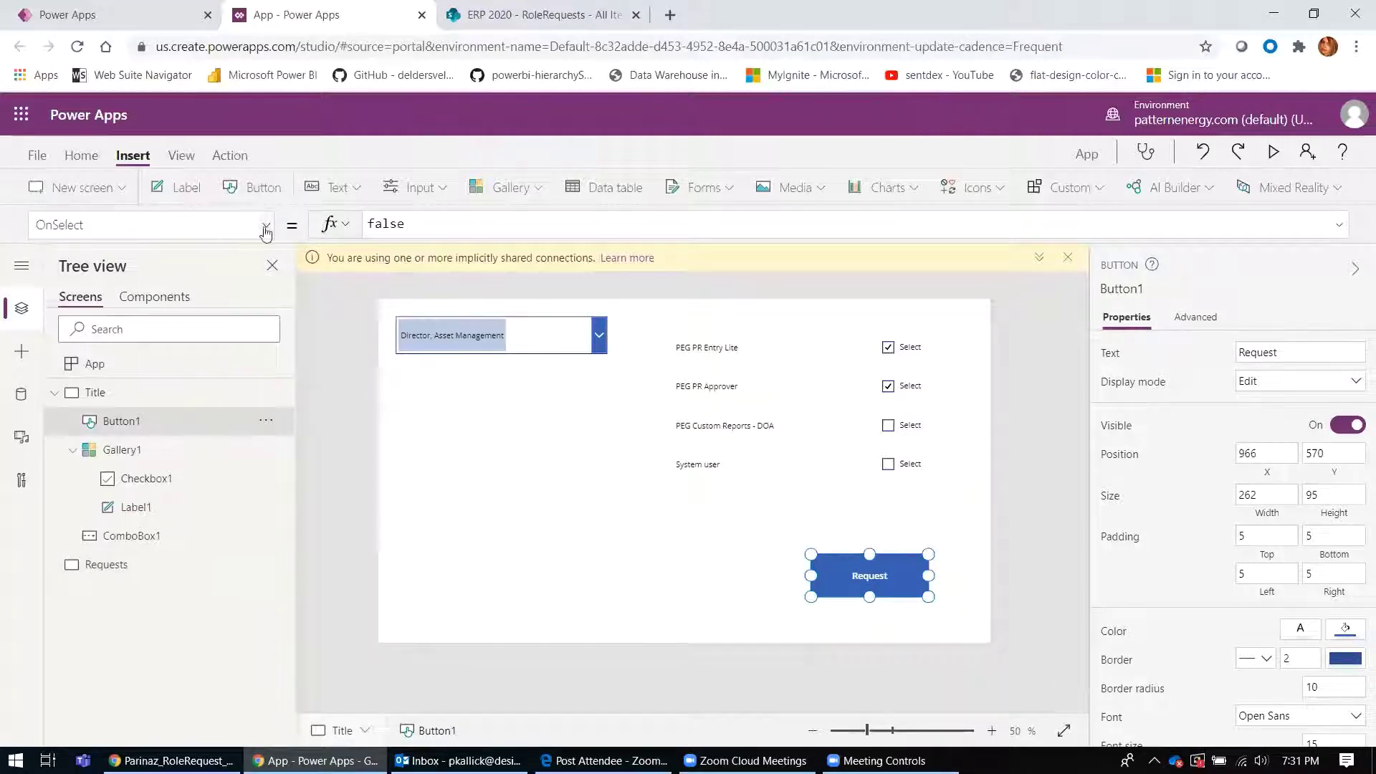
Set the OnSelect formula of the Request button on the Title screen to Navigate(Requests,Fade)
{"action": "double_click", "coordinate": [389, 227]}
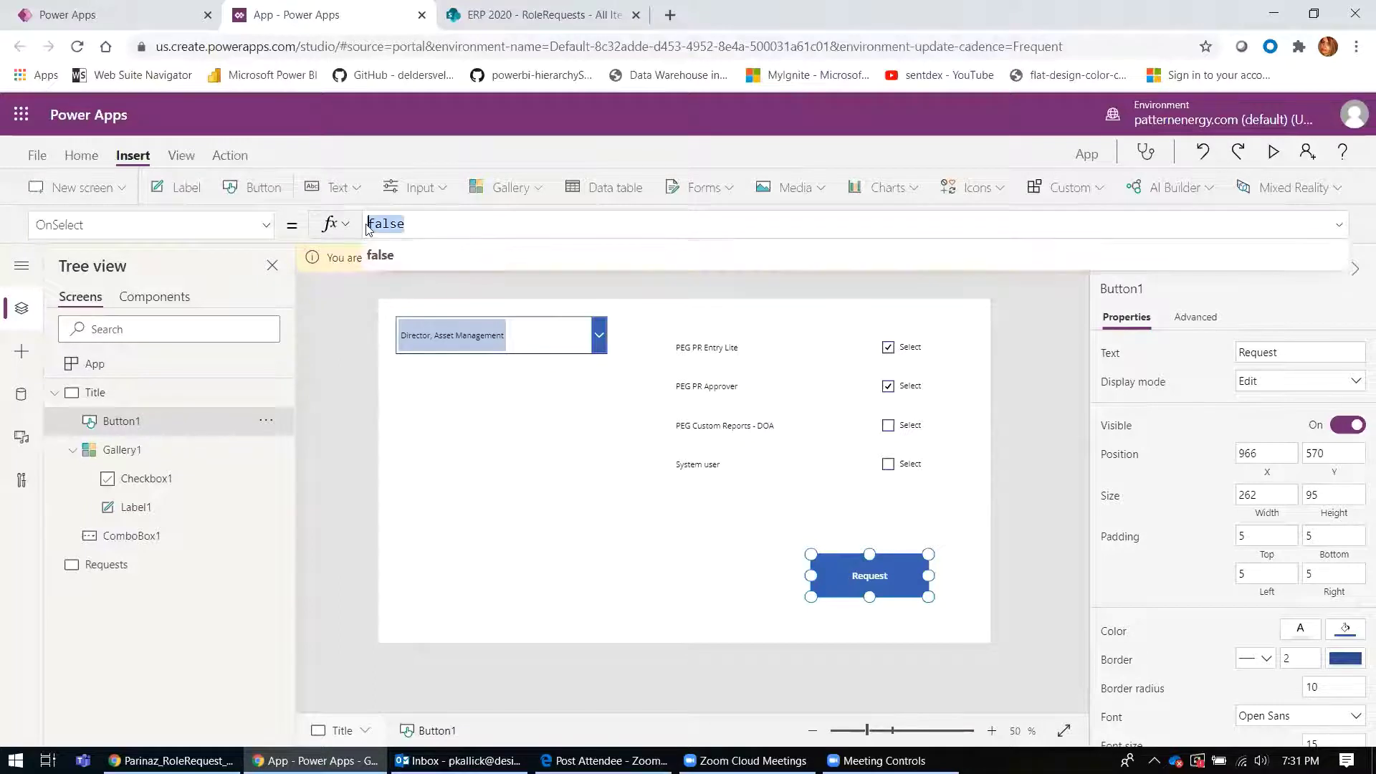
{"action": "type", "text": "Nav"}
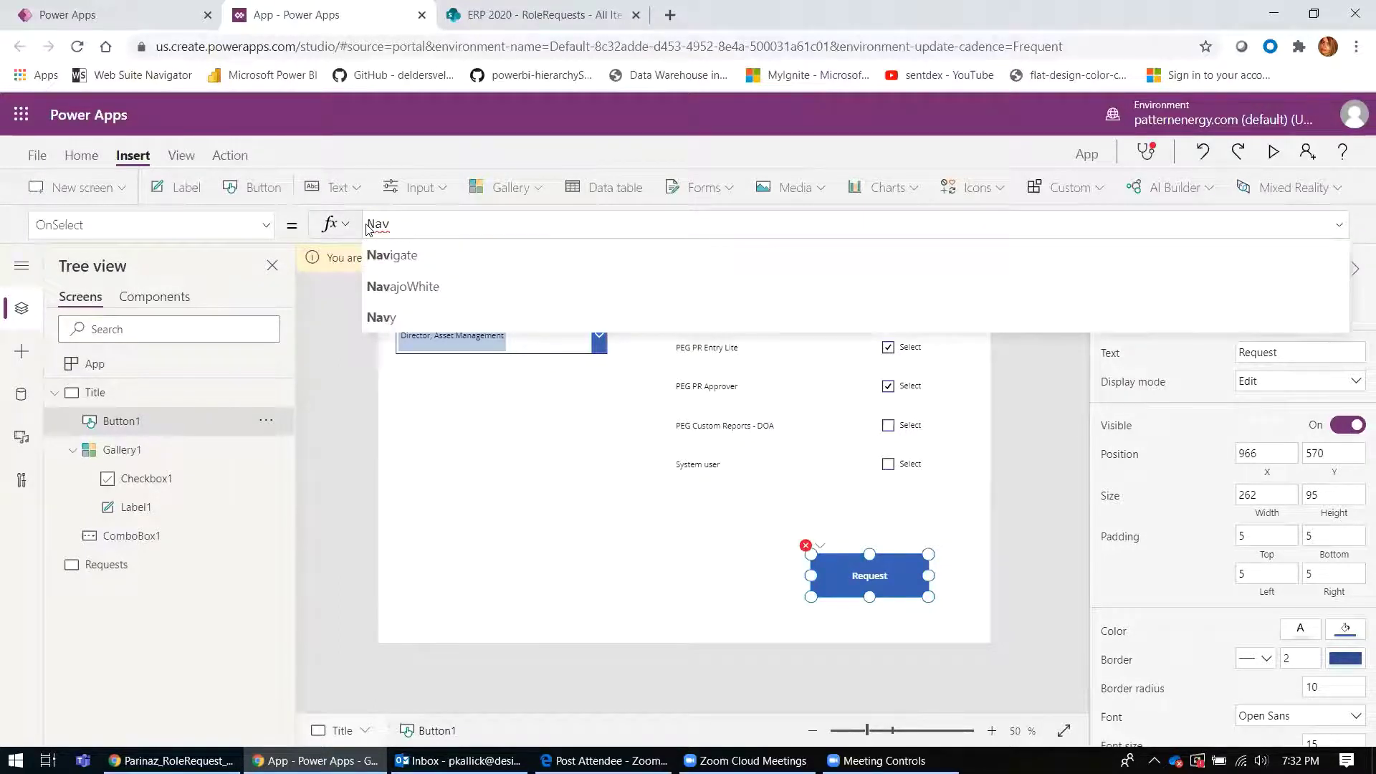
{"action": "key", "text": "Tab"}
{"action": "type", "text": "R"}
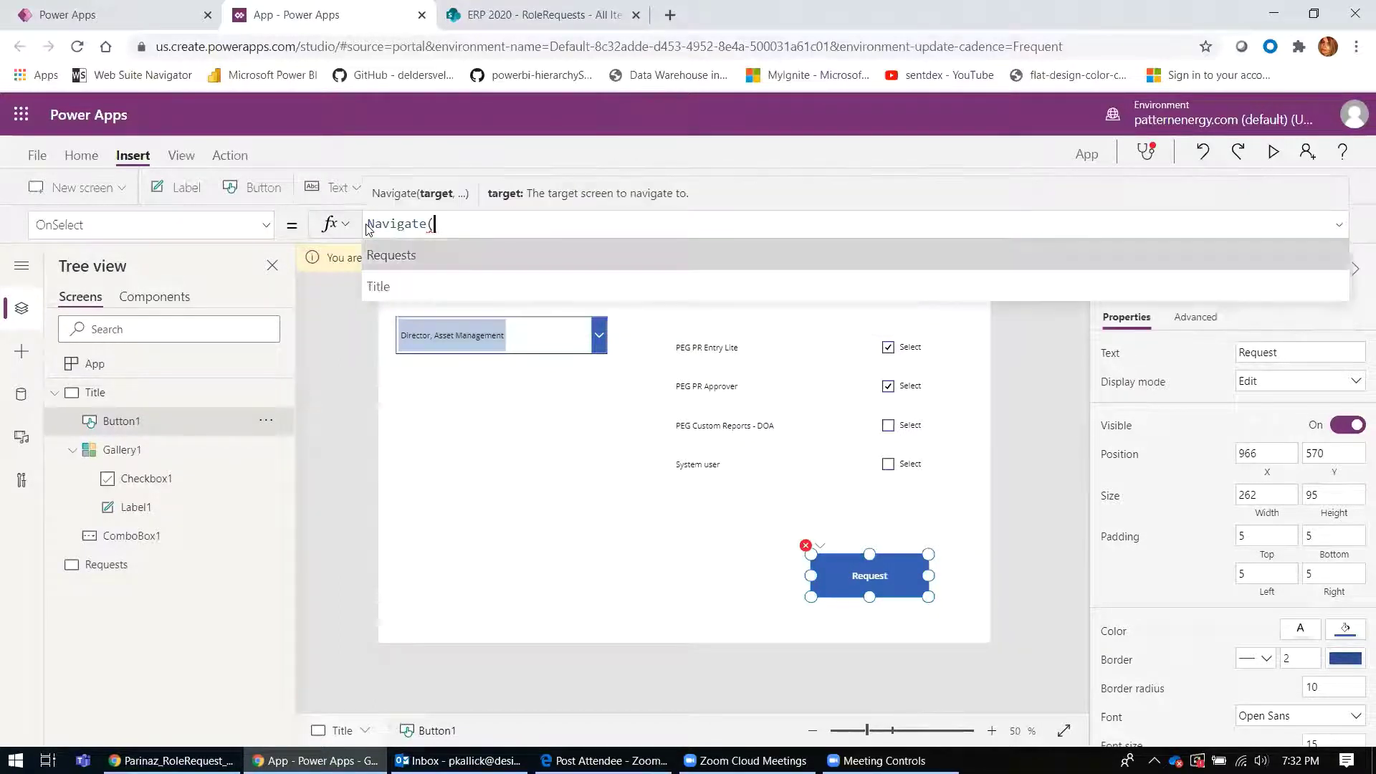
{"action": "key", "text": "Tab"}
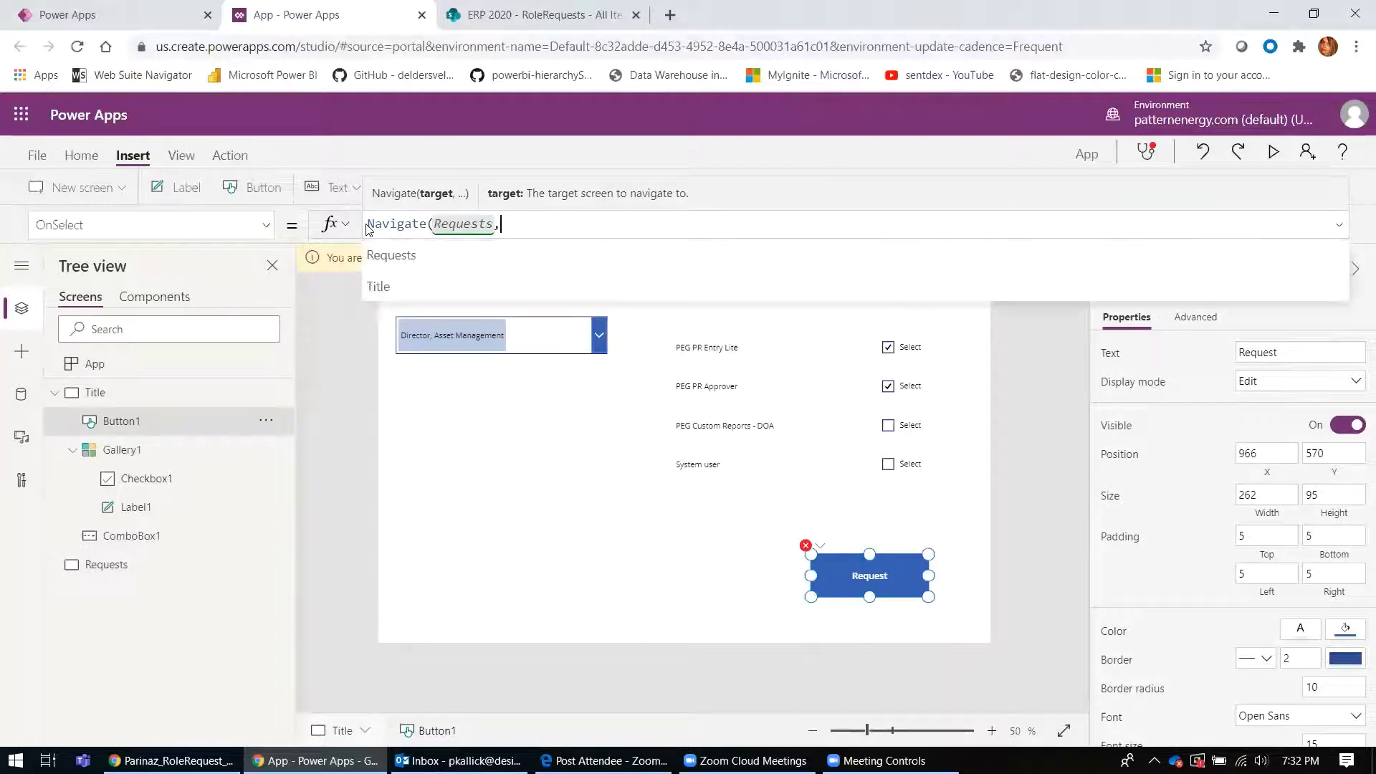
{"action": "type", "text": ",fa"}
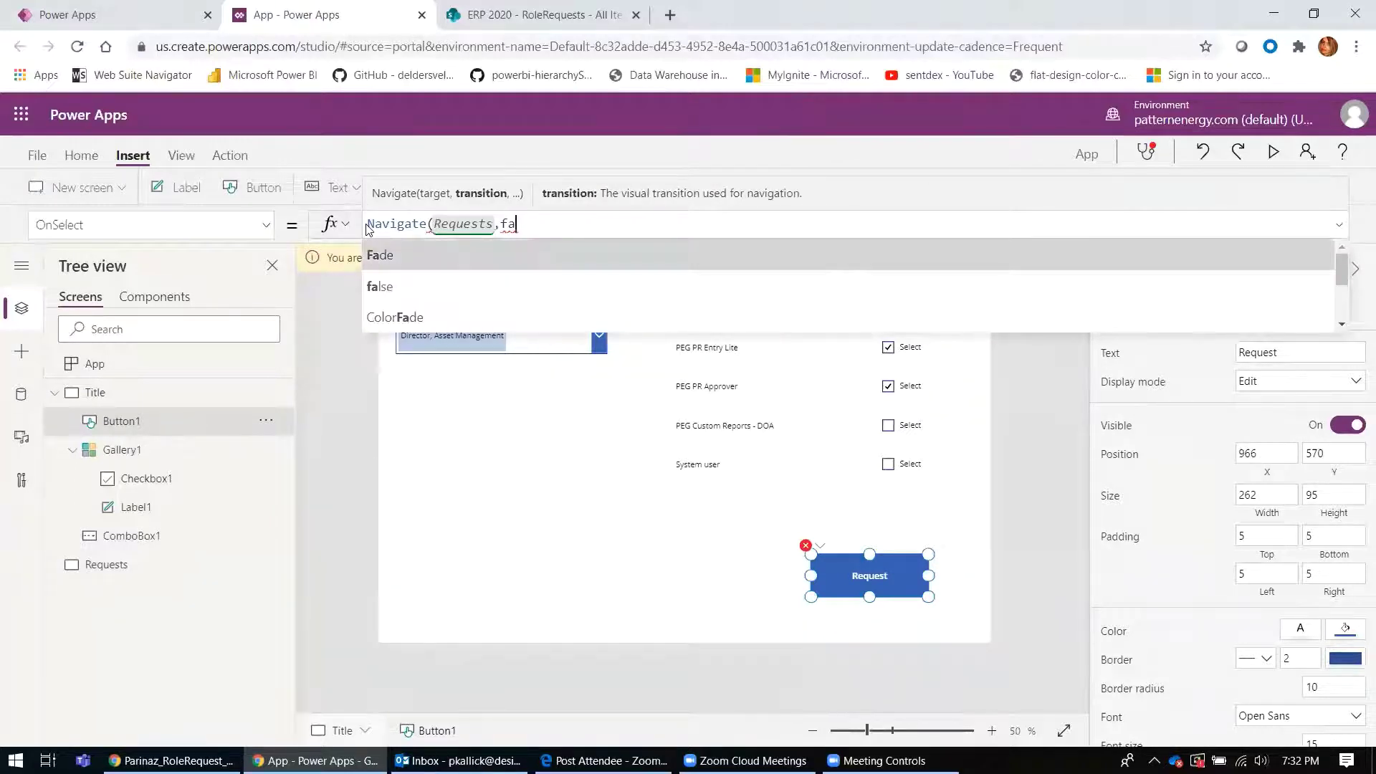
{"action": "key", "text": "Tab"}
{"action": "type", "text": ")"}
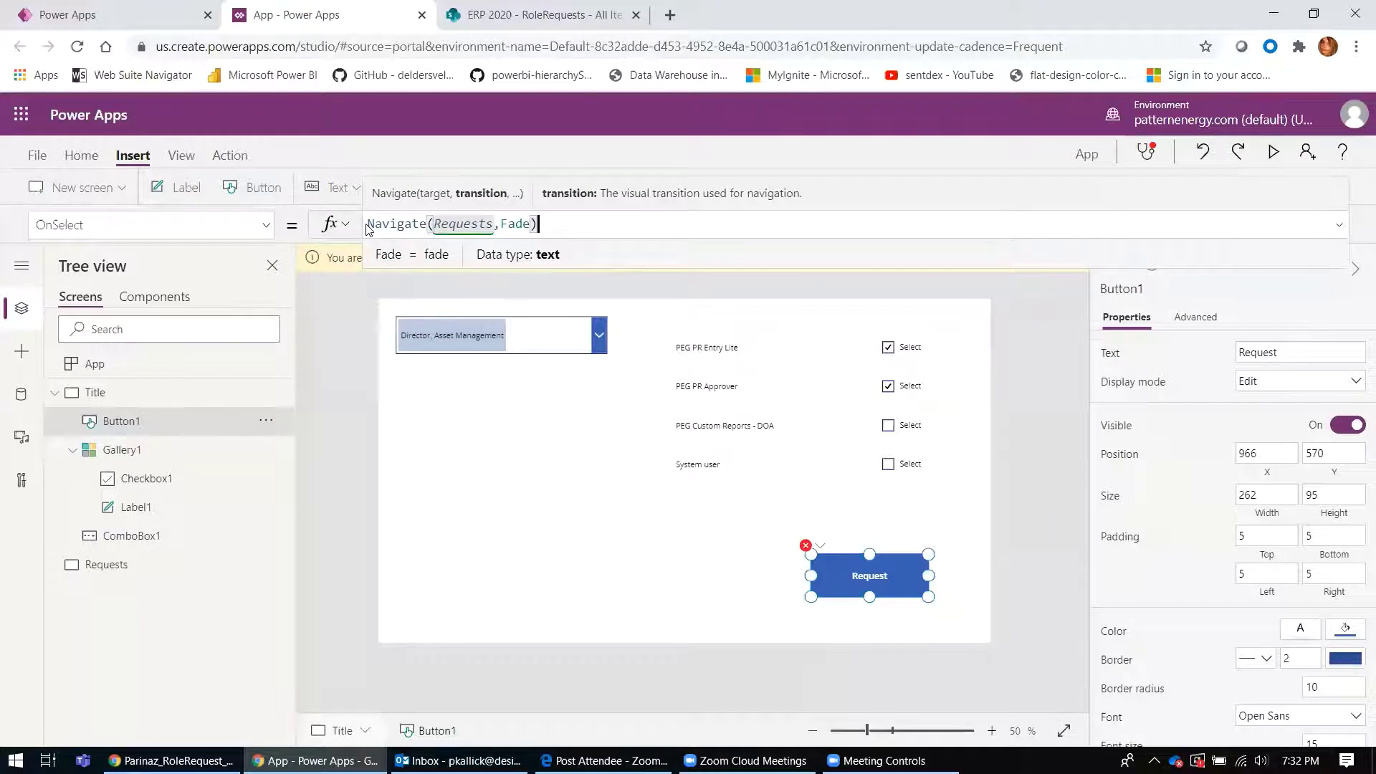
Preview the app, test the Request button's navigation to the Requests screen, and exit the preview
{"action": "left_click", "coordinate": [1275, 157]}
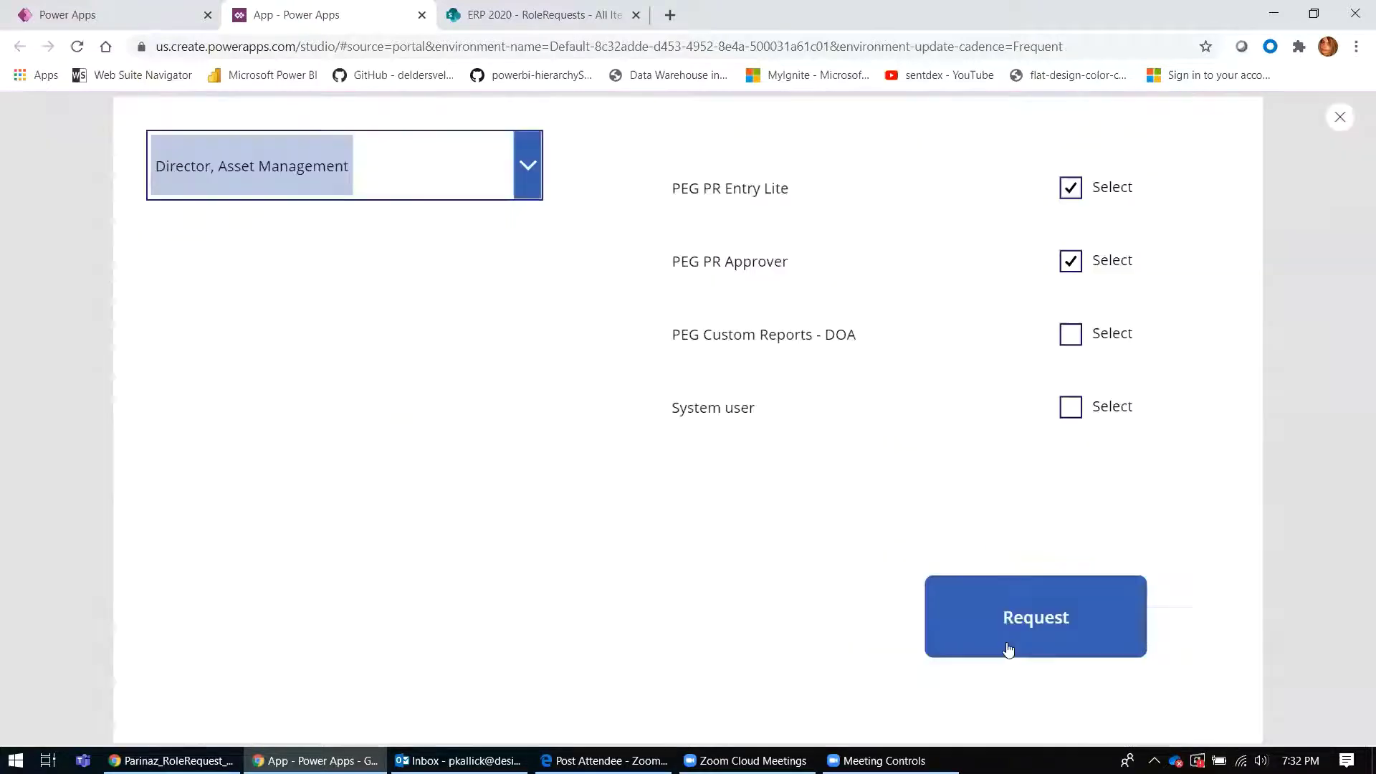
{"action": "left_click", "coordinate": [1029, 620]}
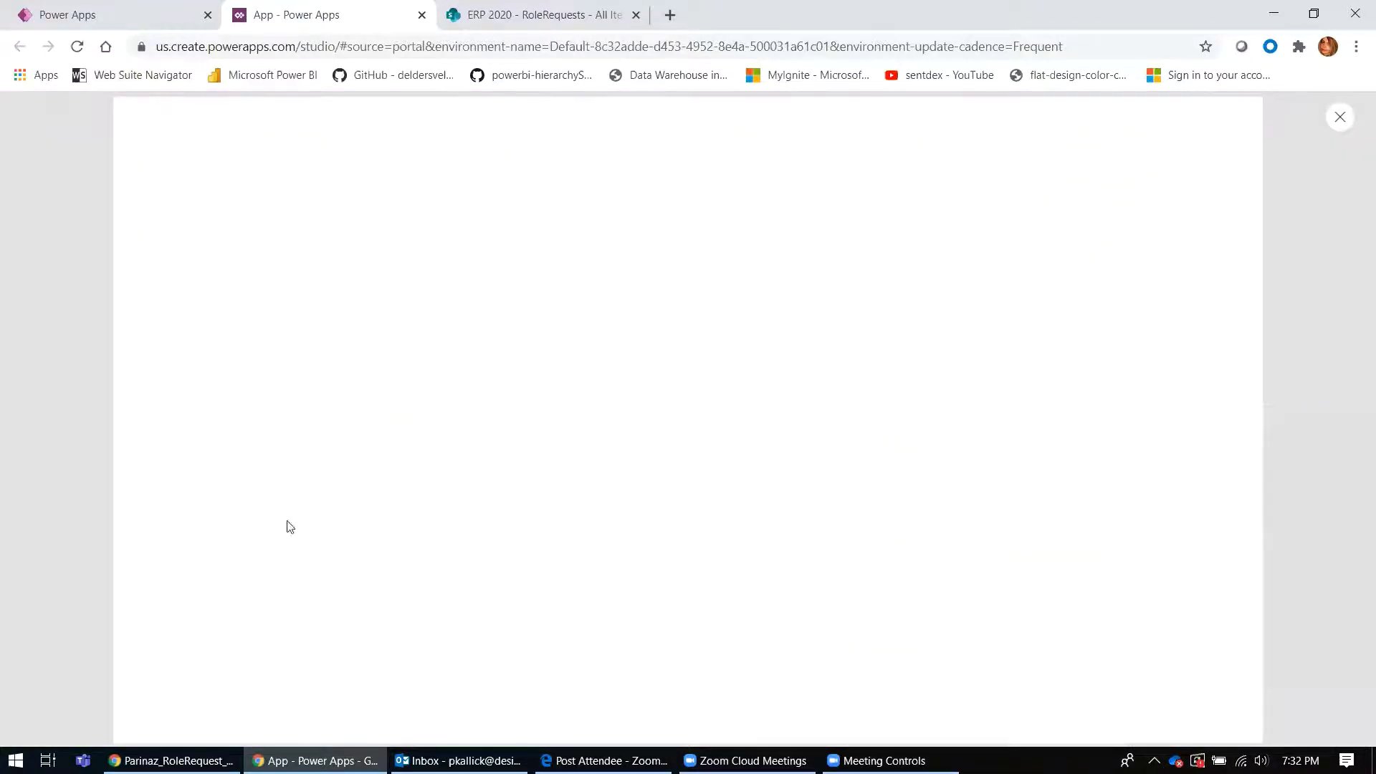
{"action": "left_click", "coordinate": [1339, 117]}
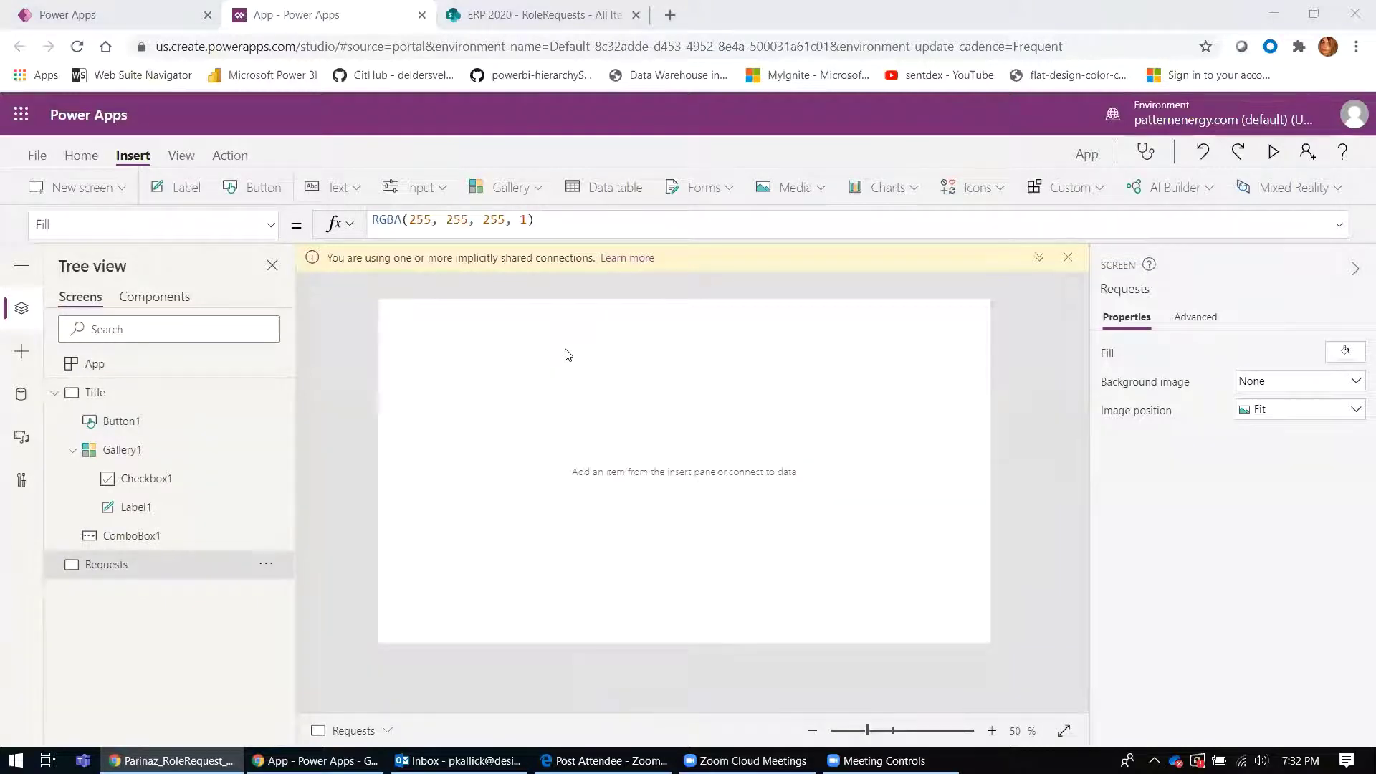
Insert a blank gallery on the Requests screen and size it to about 1274 by 293 at X 40, Y 40
{"action": "left_click", "coordinate": [564, 349]}
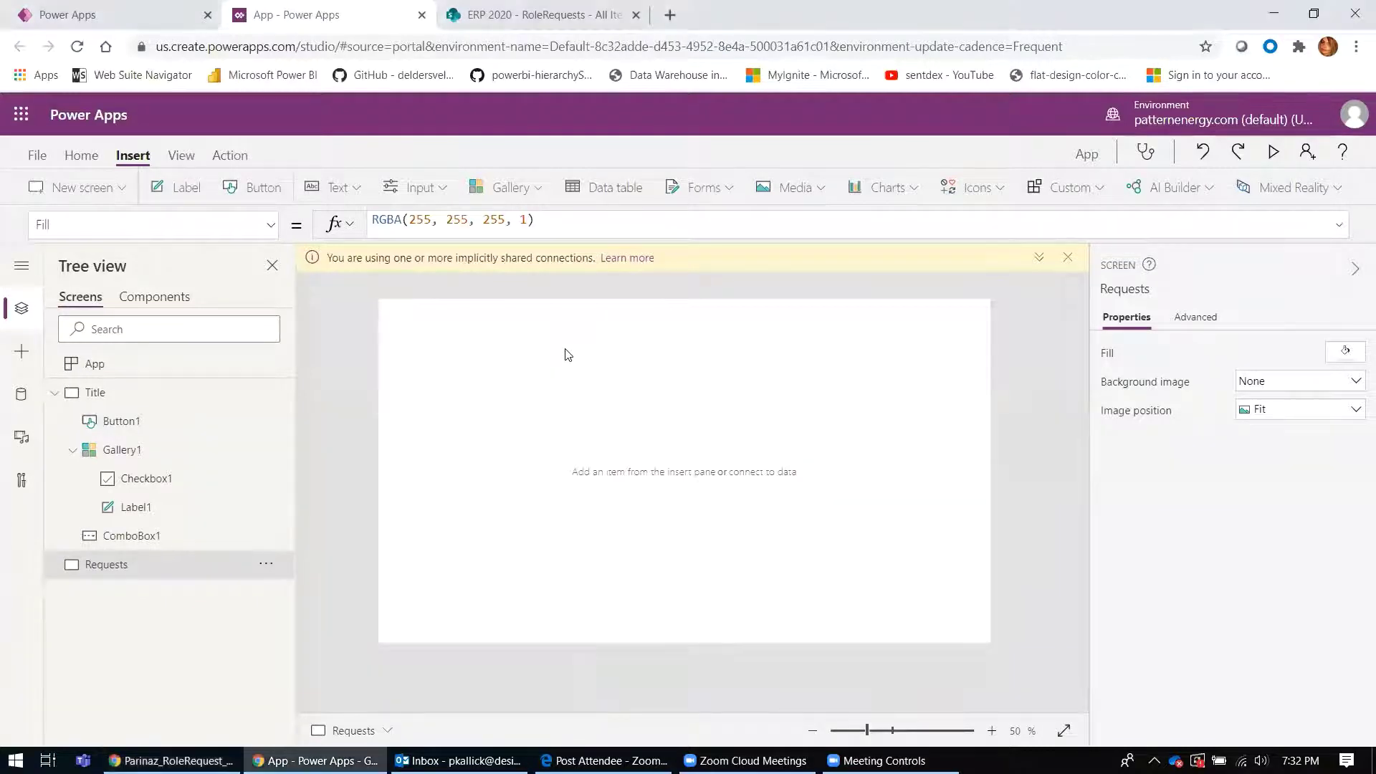
{"action": "left_click", "coordinate": [528, 190]}
{"action": "left_click", "coordinate": [523, 418]}
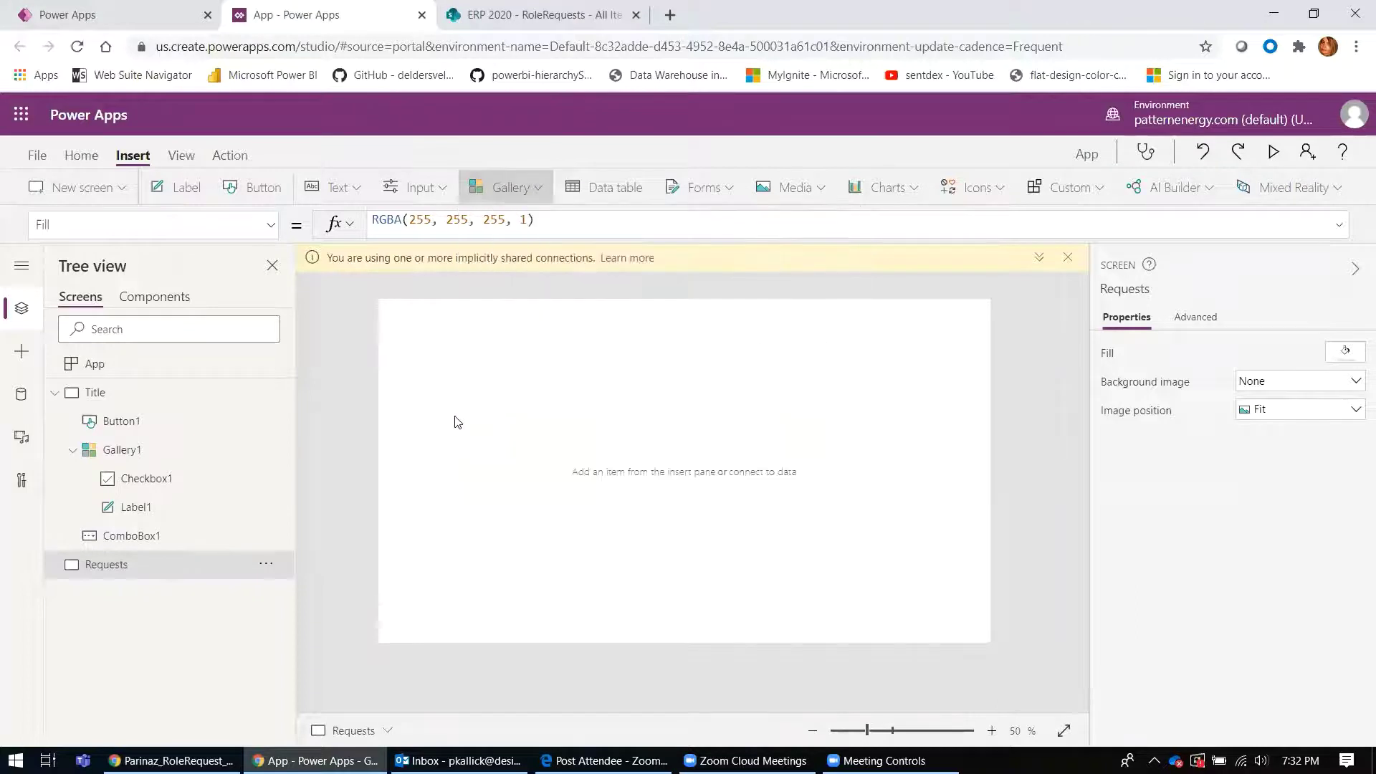
{"action": "left_click_drag", "start_coordinate": [545, 579], "coordinate": [540, 448]}
{"action": "left_click_drag", "start_coordinate": [680, 447], "coordinate": [965, 449]}
{"action": "left_click", "coordinate": [761, 428]}
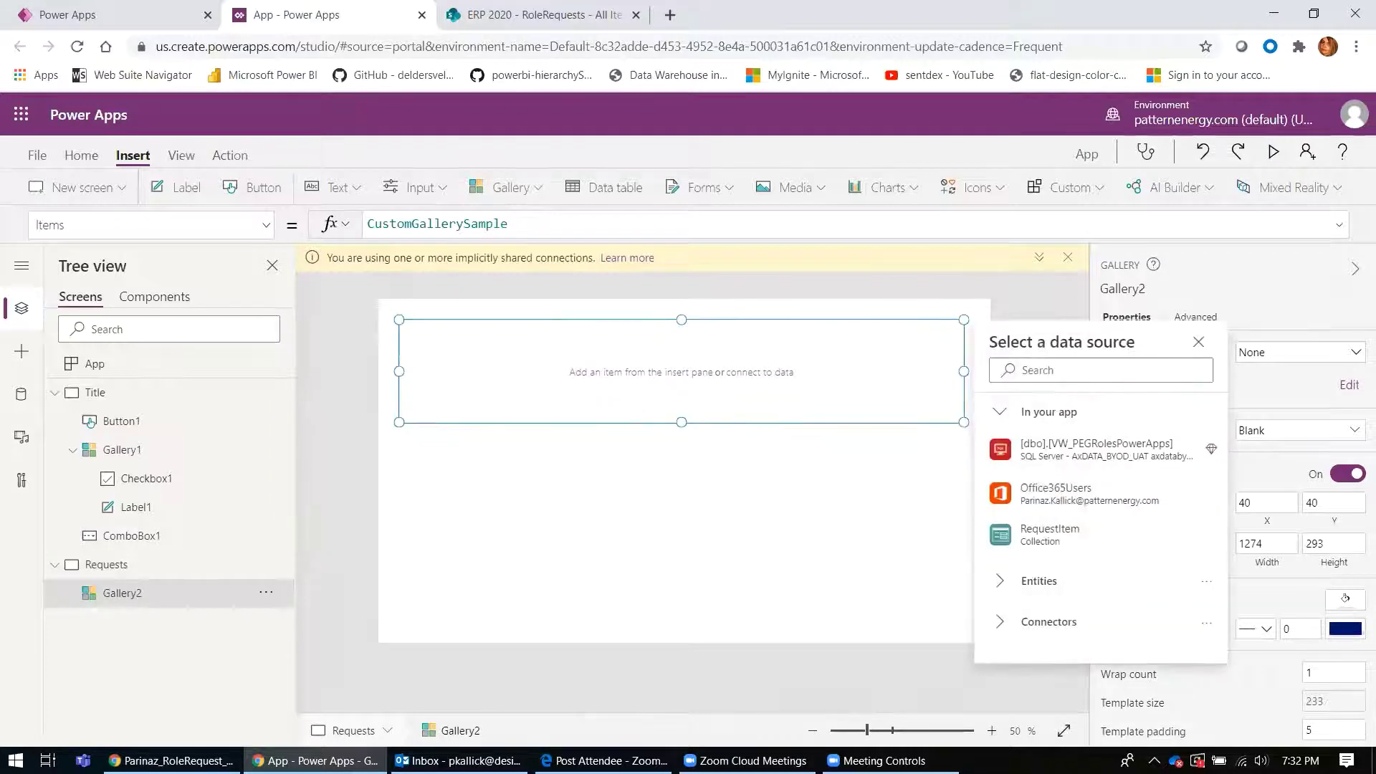
{"action": "left_click", "coordinate": [643, 415]}
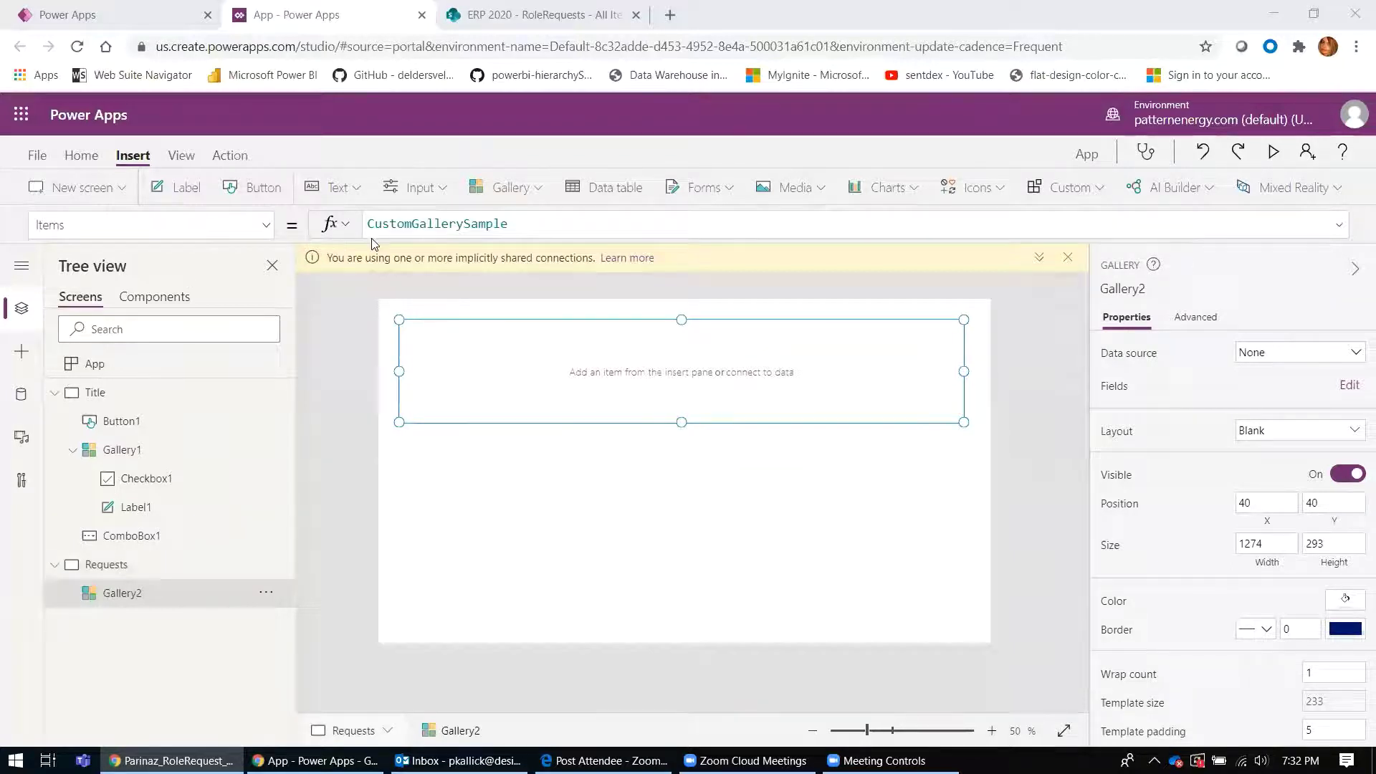
Set the new gallery's Items formula to Distinct(RequestItem.SECURITYROLENAME,SECURITYROLENAME)
{"action": "double_click", "coordinate": [457, 218]}
{"action": "key", "text": "BackSpace"}
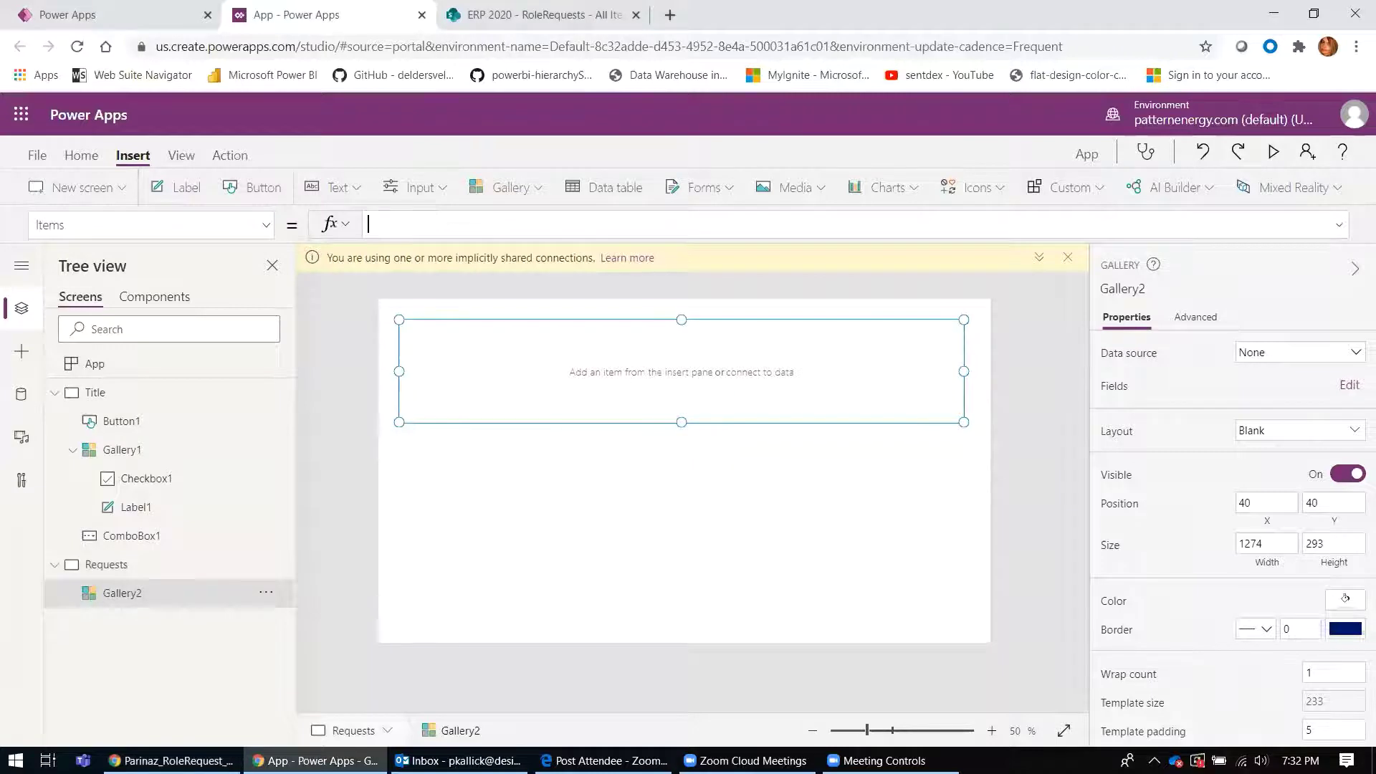
{"action": "key", "text": "alt+Tab"}
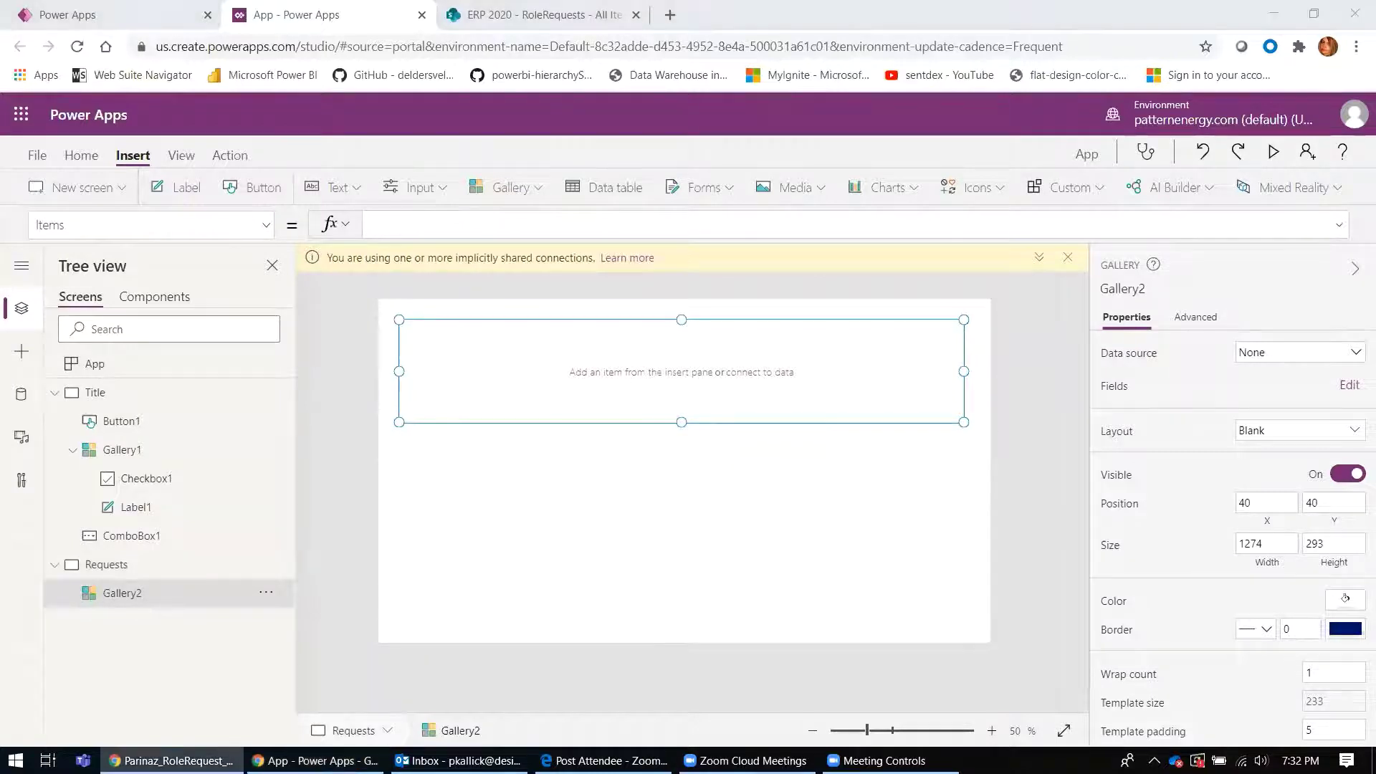
{"action": "left_click", "coordinate": [554, 266]}
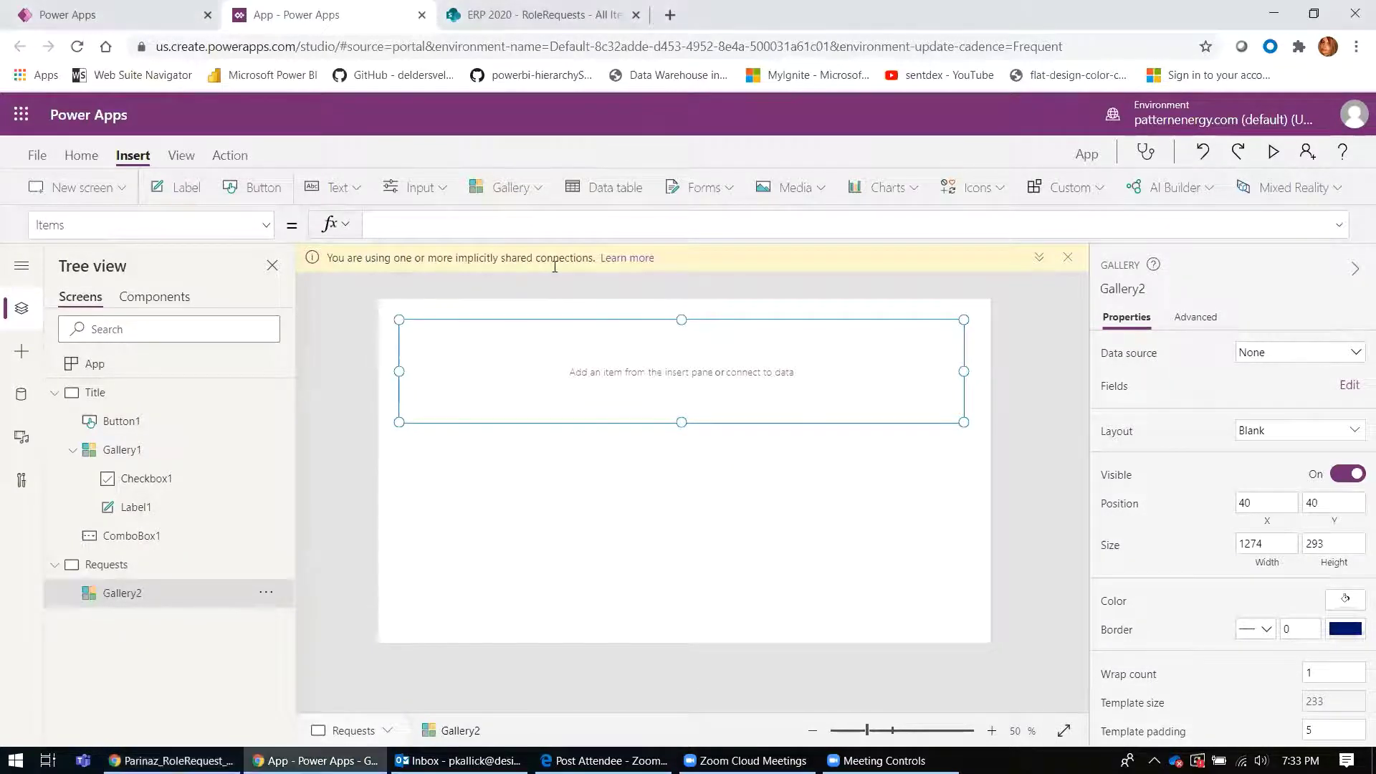
{"action": "type", "text": "Distinct(RequestItem.SECURITYROLENAME,SECURITYROLENAME)"}
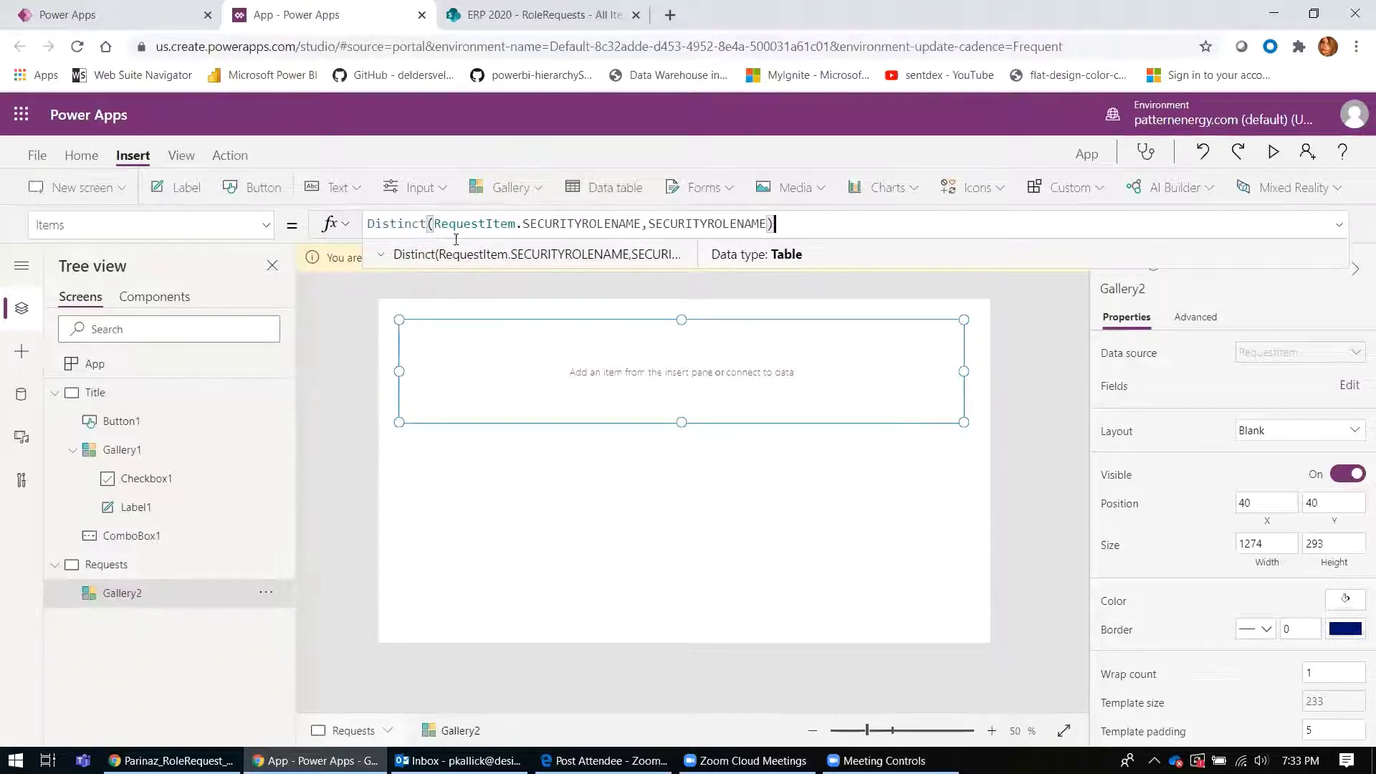
Add a label of about 434 by 70 inside the gallery row and reduce the gallery's template size to about 99
{"action": "left_click", "coordinate": [507, 351]}
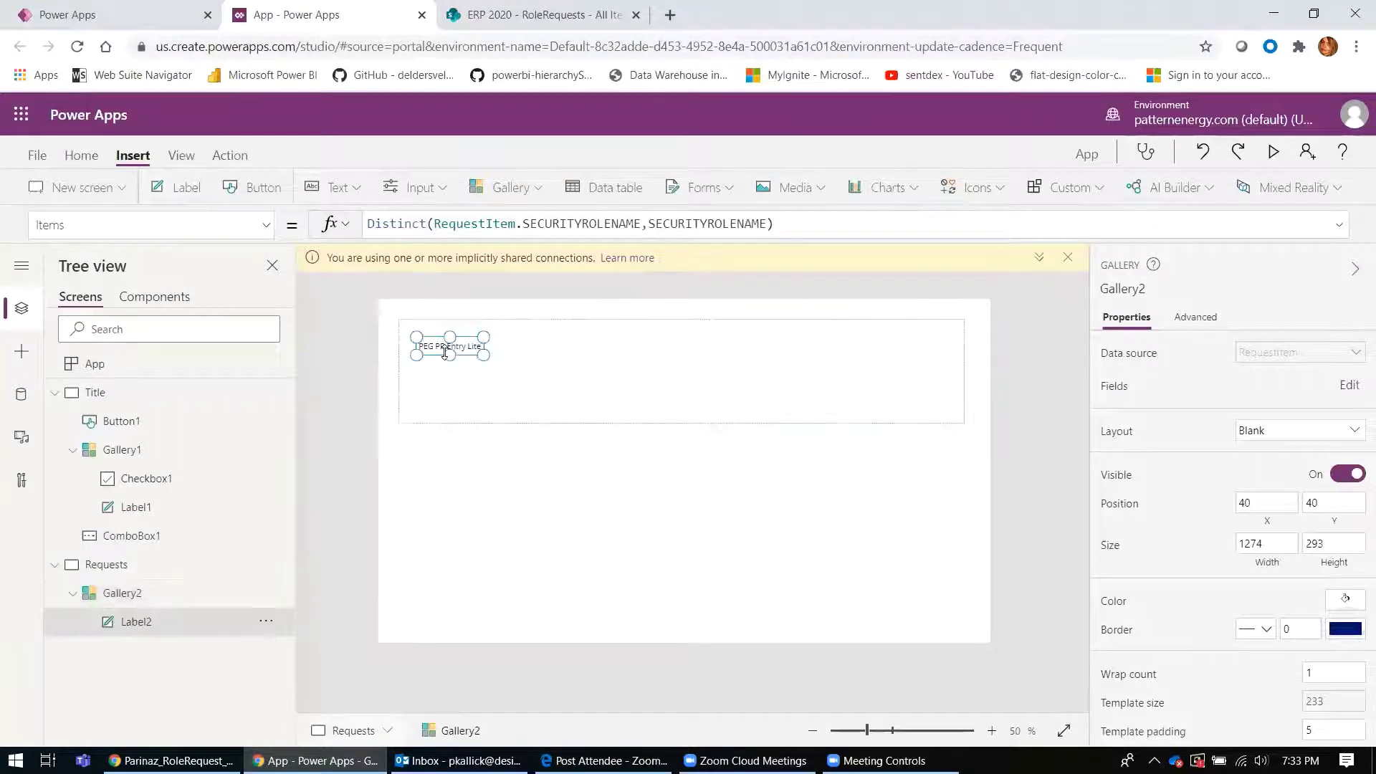
{"action": "mouse_move", "coordinate": [484, 359]}
{"action": "left_mouse_down"}
{"action": "mouse_move", "coordinate": [604, 368]}
{"action": "mouse_move", "coordinate": [486, 341]}
{"action": "left_mouse_up"}
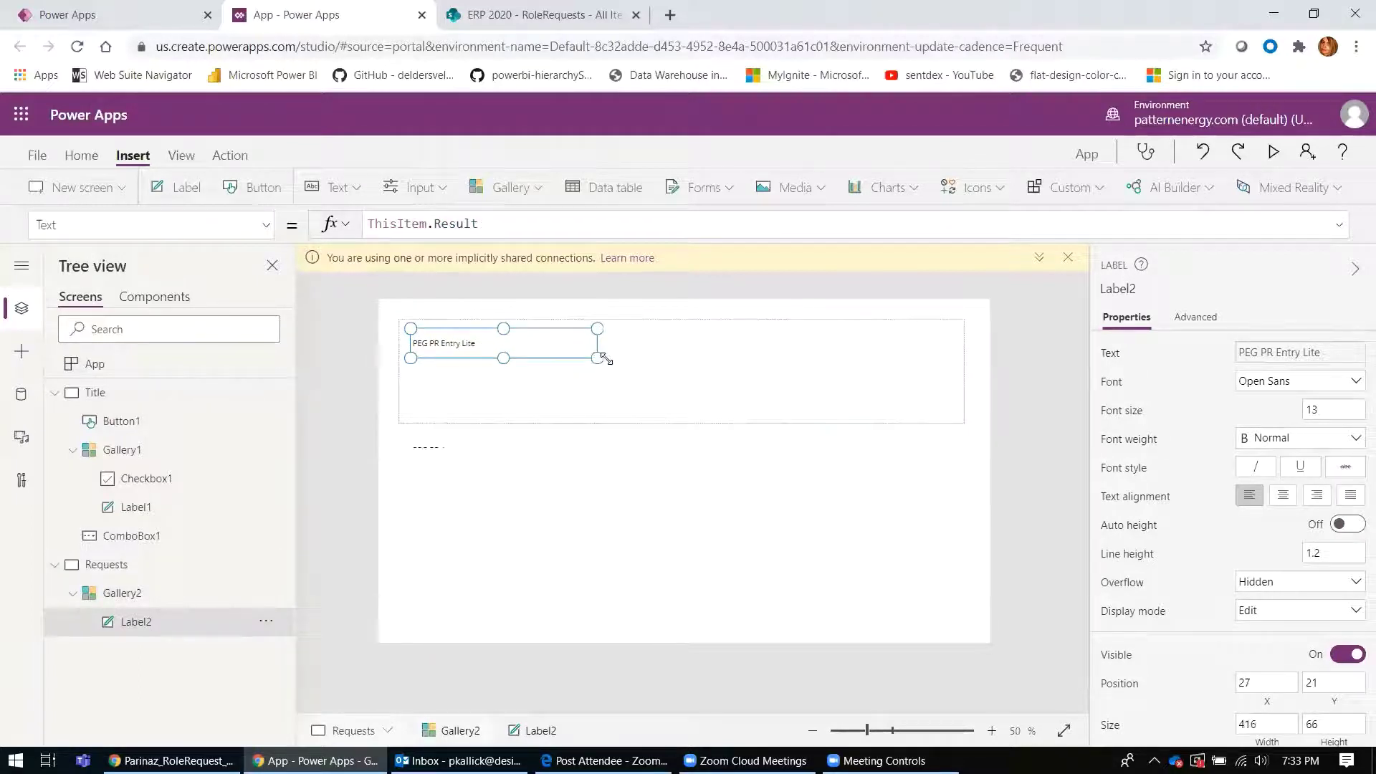
{"action": "left_click", "coordinate": [579, 386]}
{"action": "left_click_drag", "start_coordinate": [668, 427], "coordinate": [680, 363]}
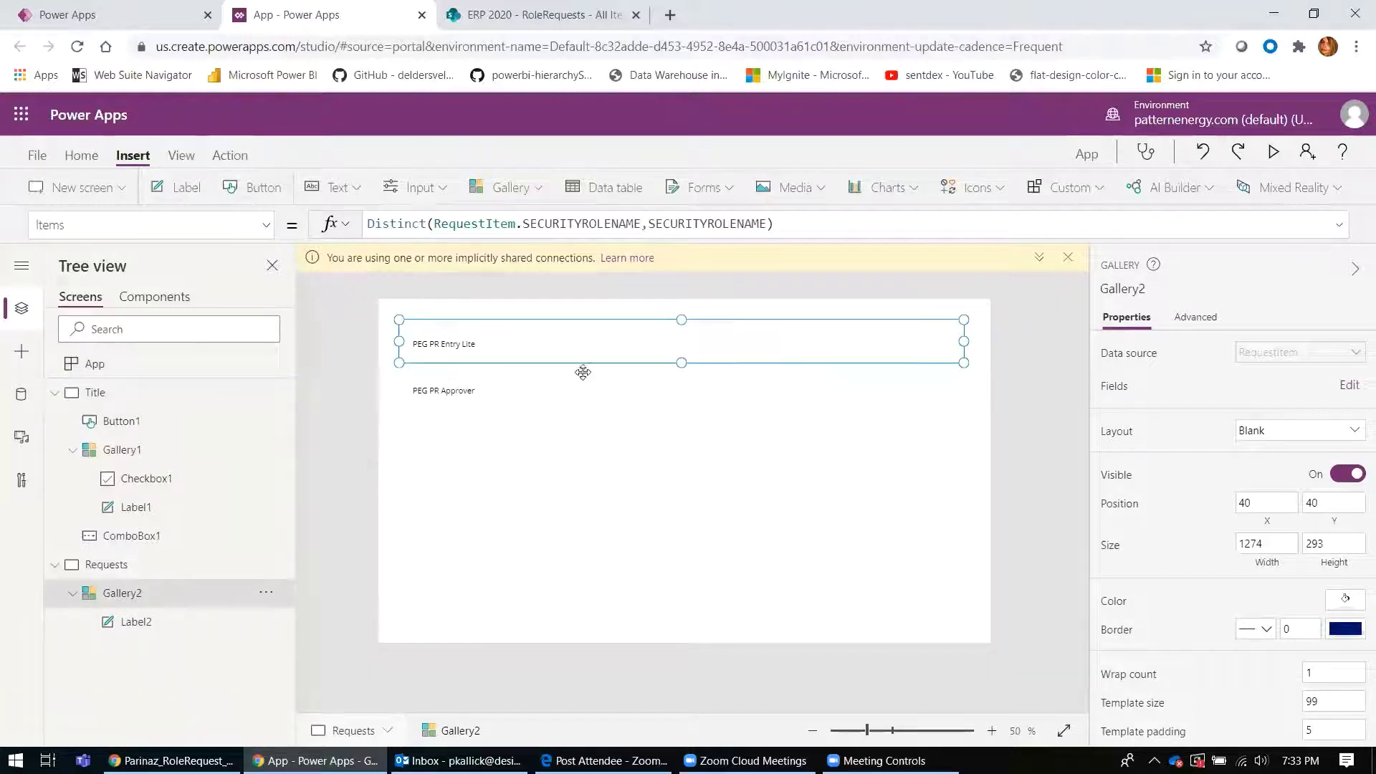
{"action": "left_click", "coordinate": [554, 512]}
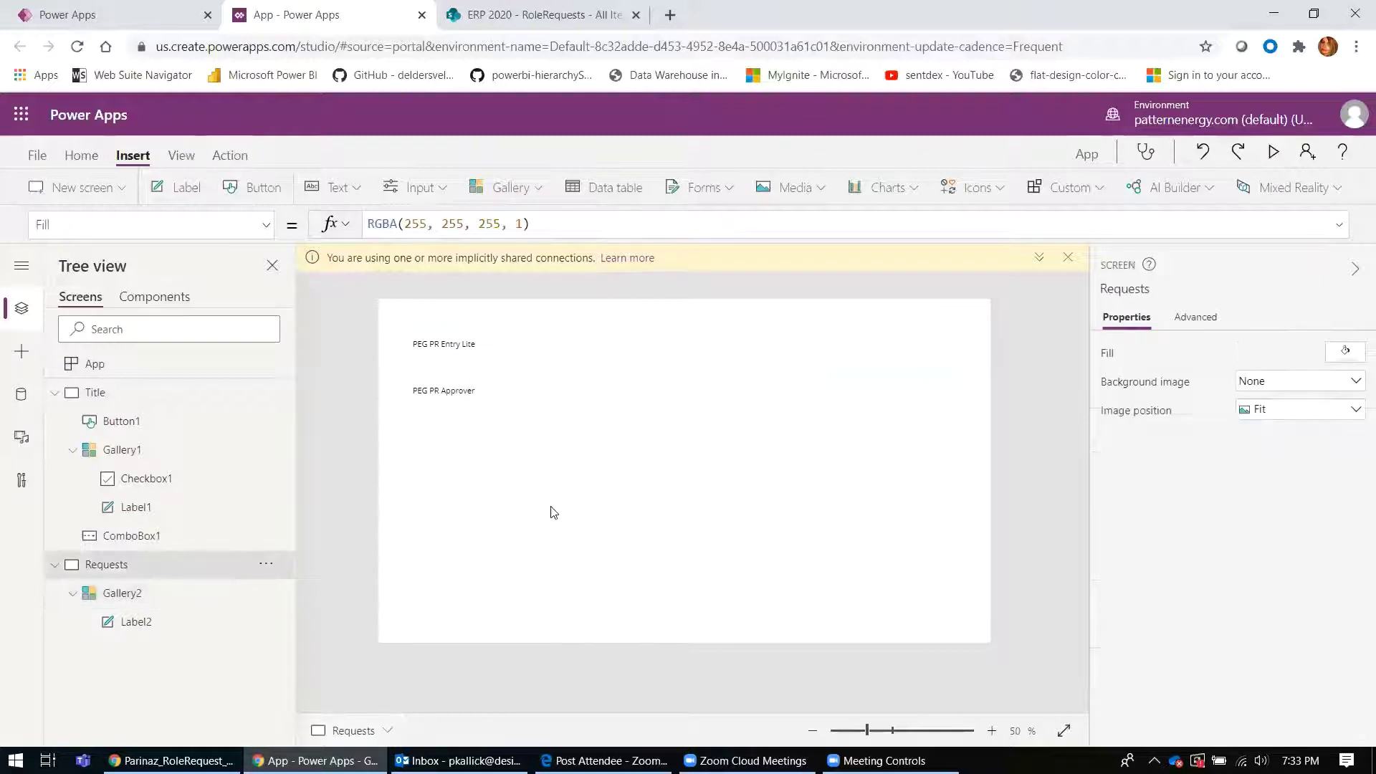
Add a check box at the far end of the gallery row, at about X 1072, Y 36, and set its text to Request
{"action": "left_click", "coordinate": [552, 350]}
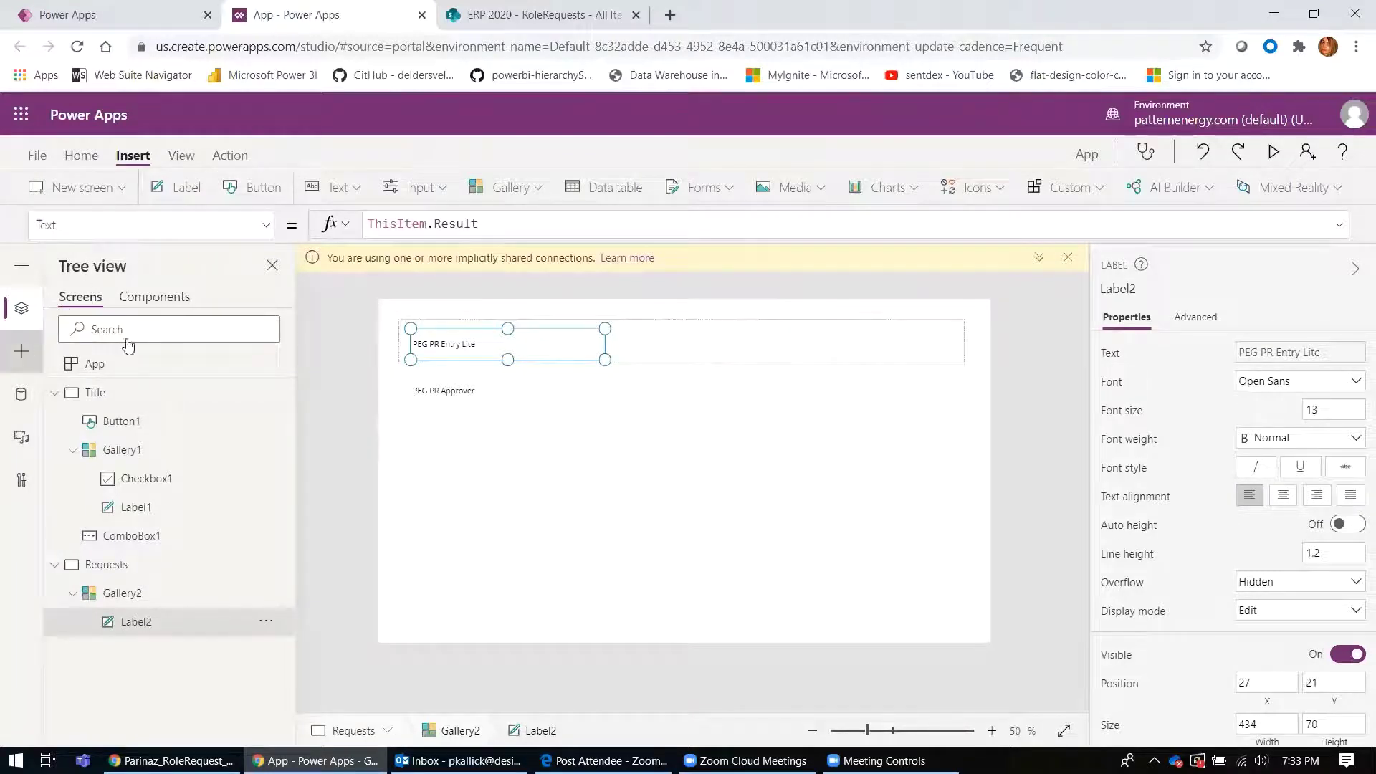
{"action": "left_click", "coordinate": [21, 351]}
{"action": "left_click", "coordinate": [132, 301]}
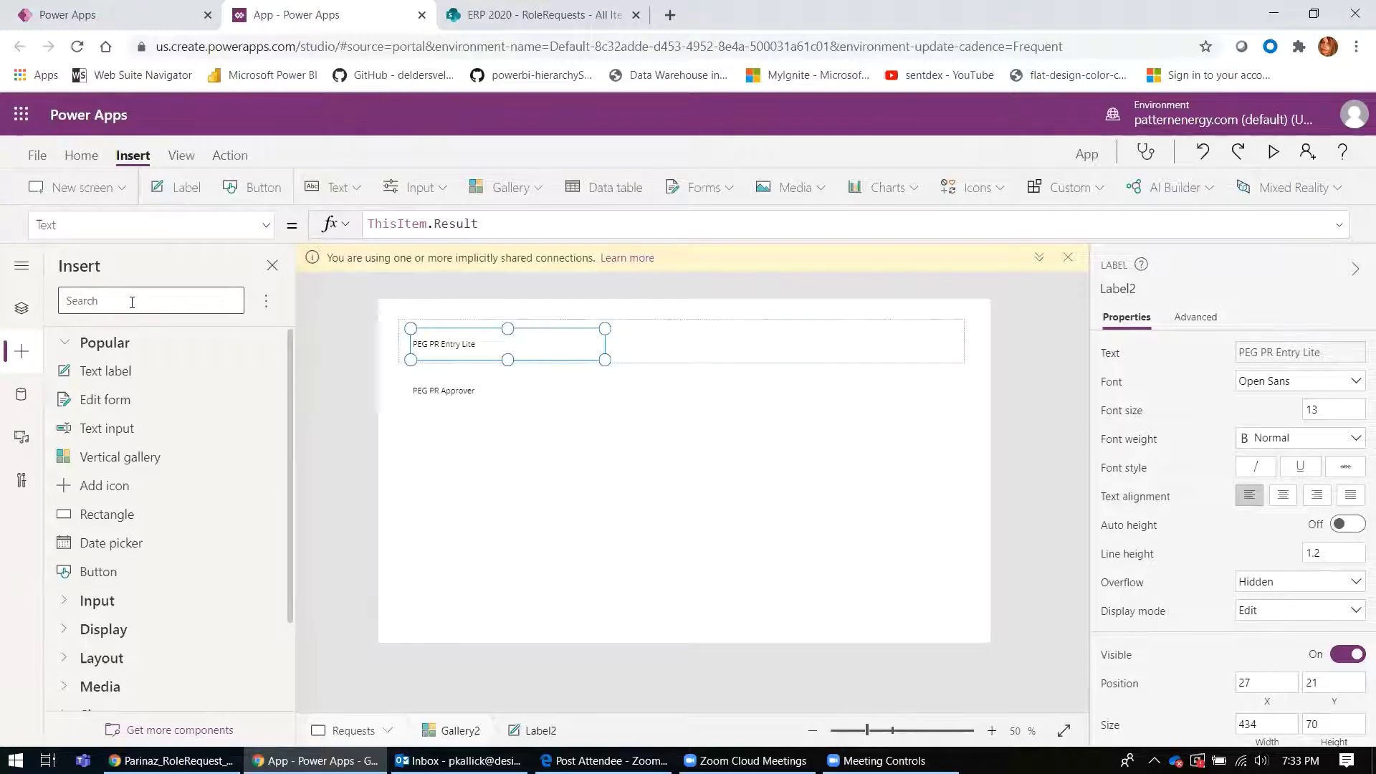
{"action": "type", "text": "Checj"}
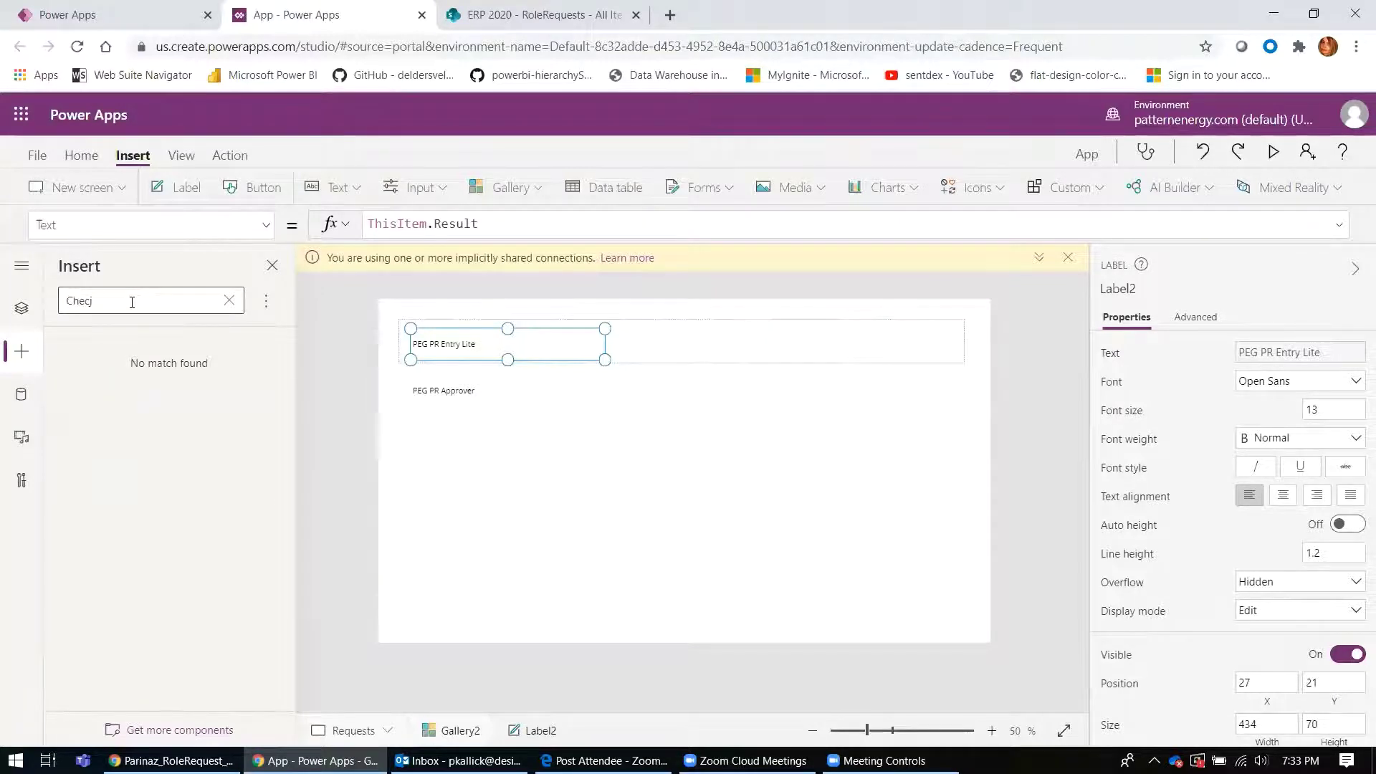
{"action": "key", "text": "BackSpace"}
{"action": "left_click_drag", "start_coordinate": [130, 371], "coordinate": [878, 336]}
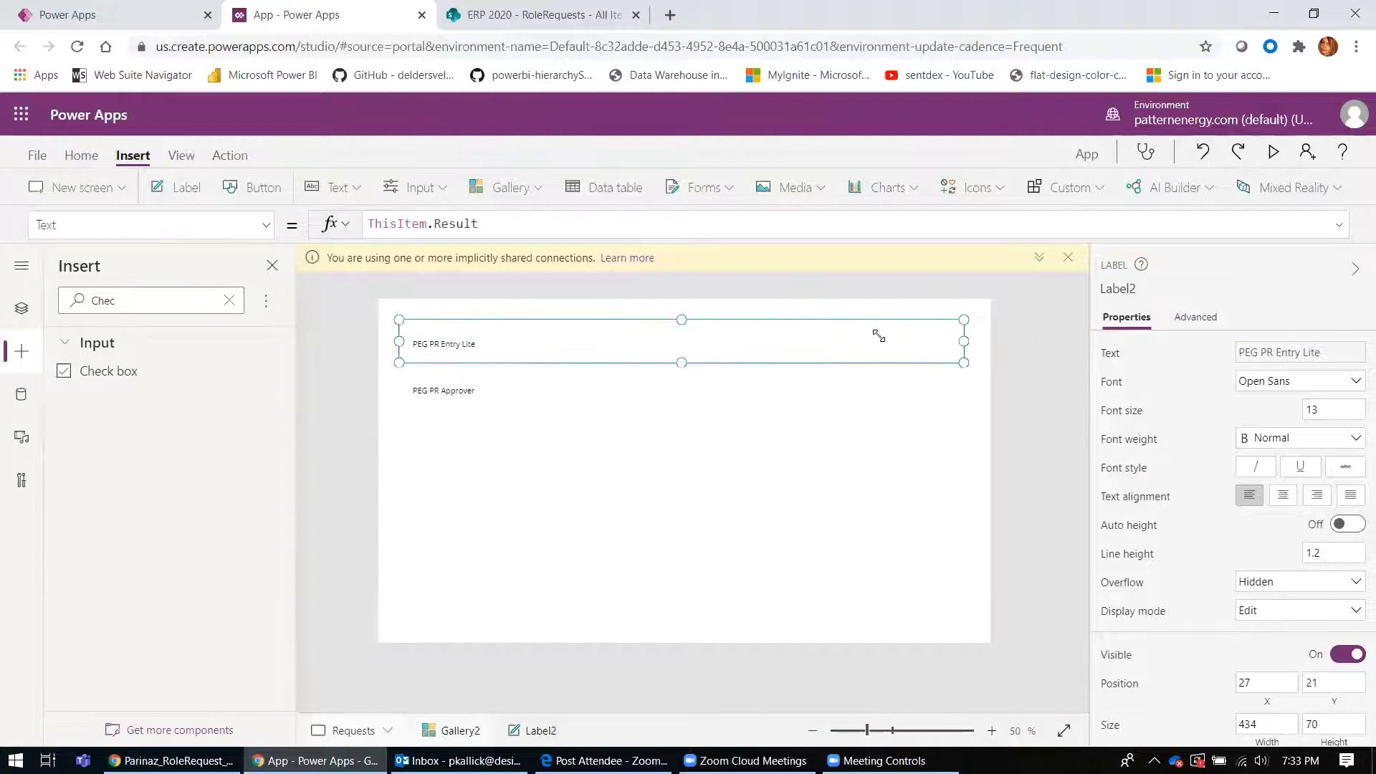
{"action": "left_click", "coordinate": [1237, 353]}
{"action": "type", "text": "Request"}
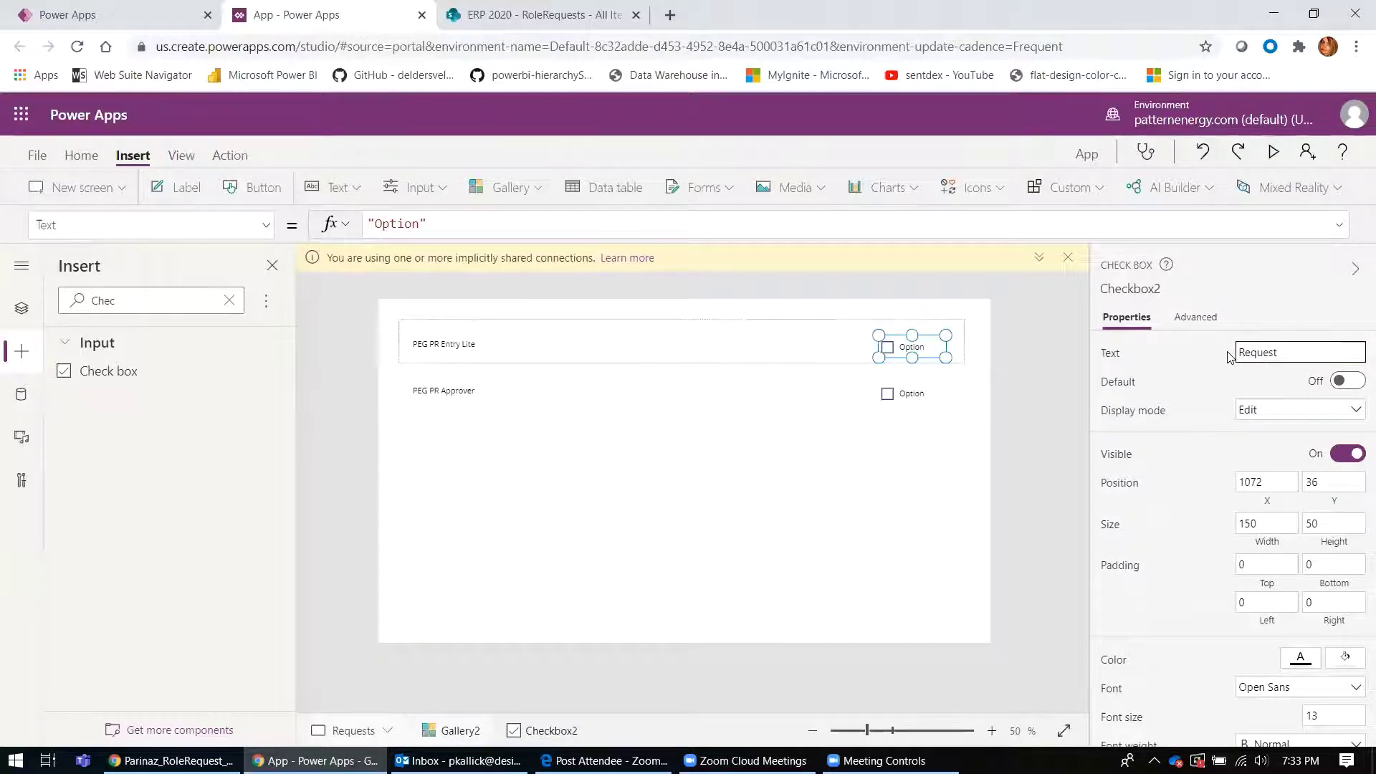
{"action": "left_click", "coordinate": [898, 342]}
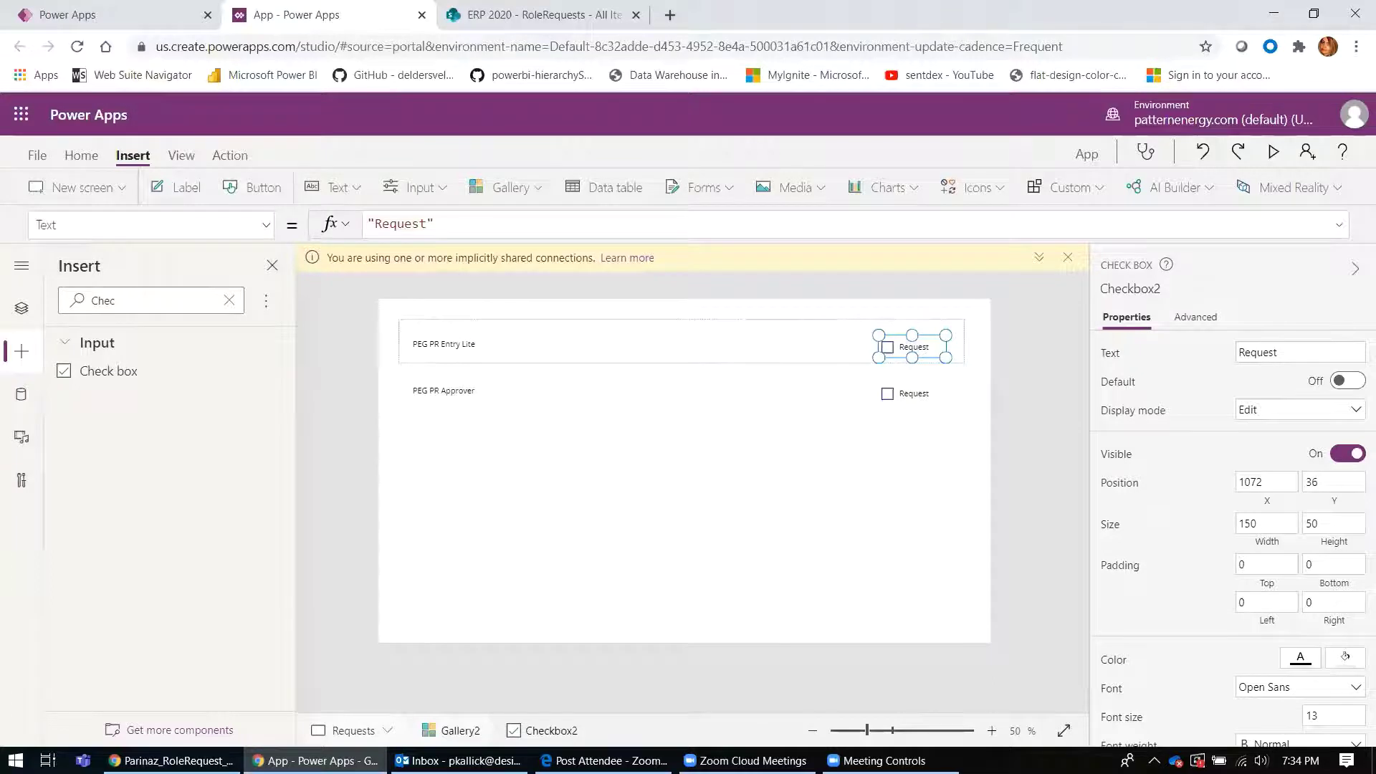
Set the Request check box's OnCheck formula to Collect(RequestRoles,ThisItem)
{"action": "key", "text": "alt+Tab"}
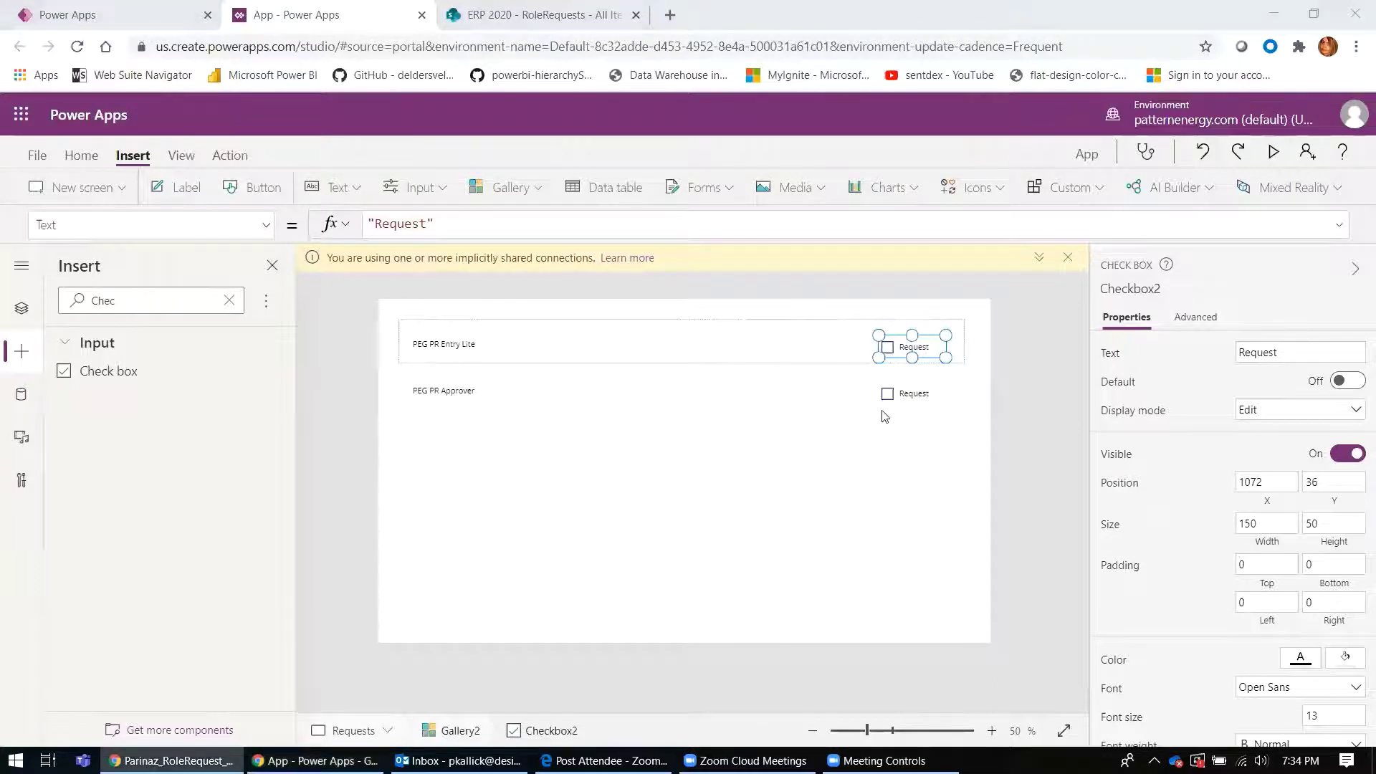
{"action": "left_click", "coordinate": [913, 345]}
{"action": "left_click", "coordinate": [231, 156]}
{"action": "left_click", "coordinate": [475, 188]}
{"action": "left_click", "coordinate": [432, 231]}
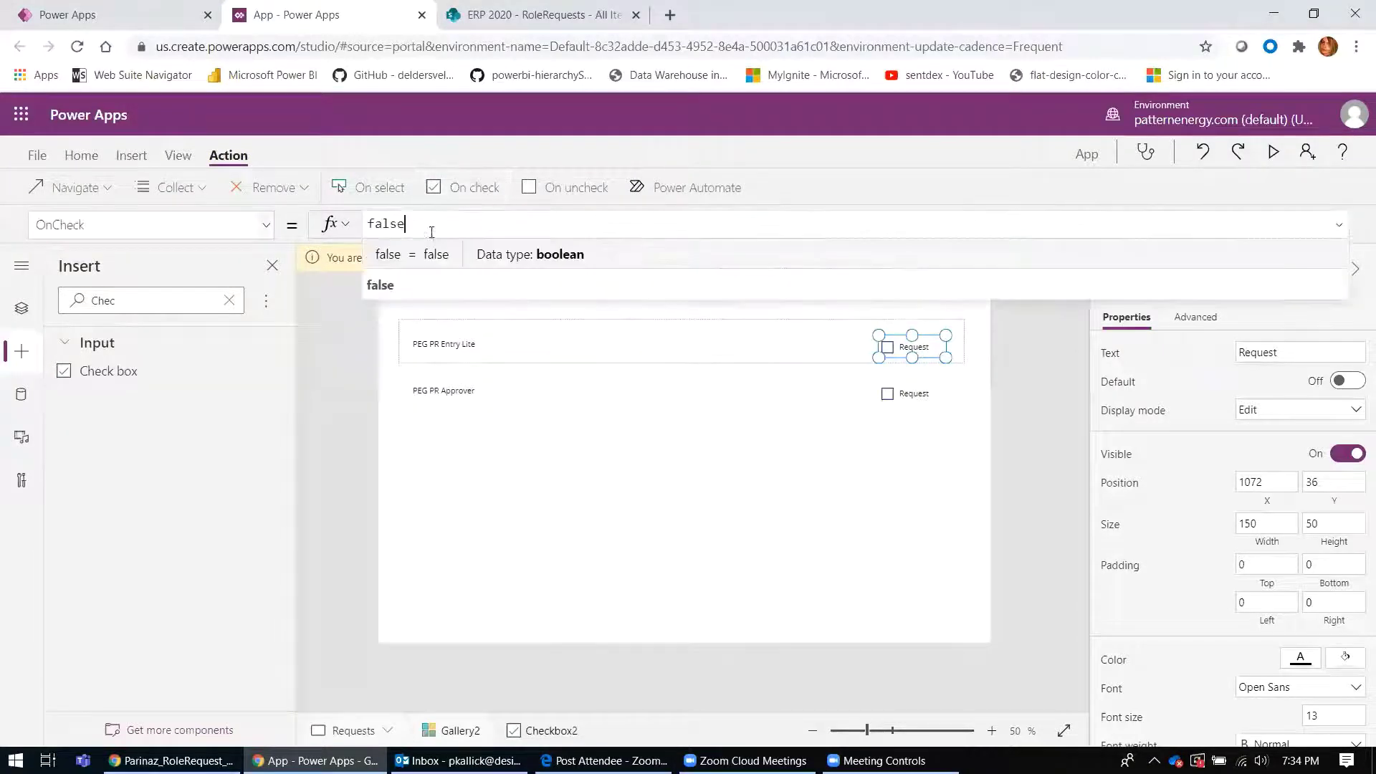
{"action": "left_click", "coordinate": [265, 226]}
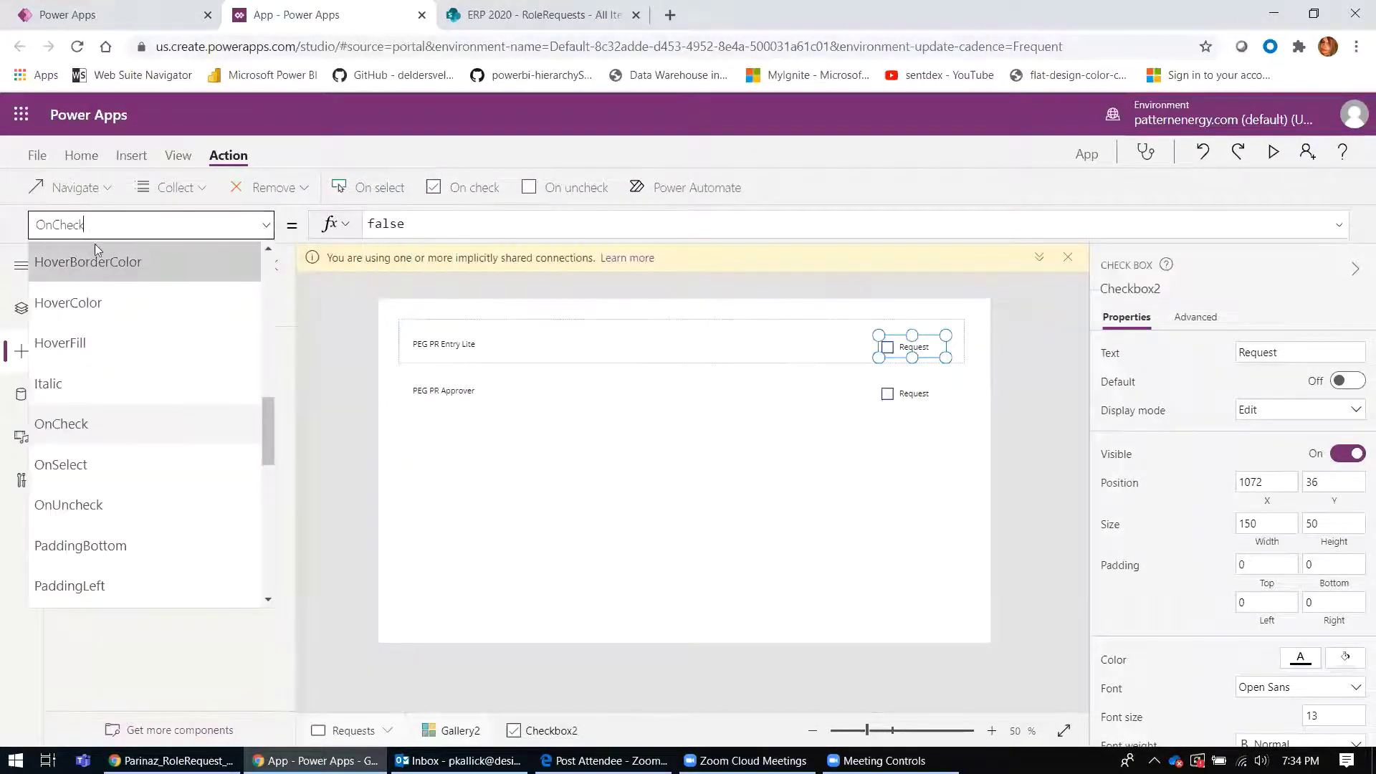
{"action": "left_click_drag", "start_coordinate": [437, 224], "coordinate": [374, 221]}
{"action": "type", "text": "Collect("}
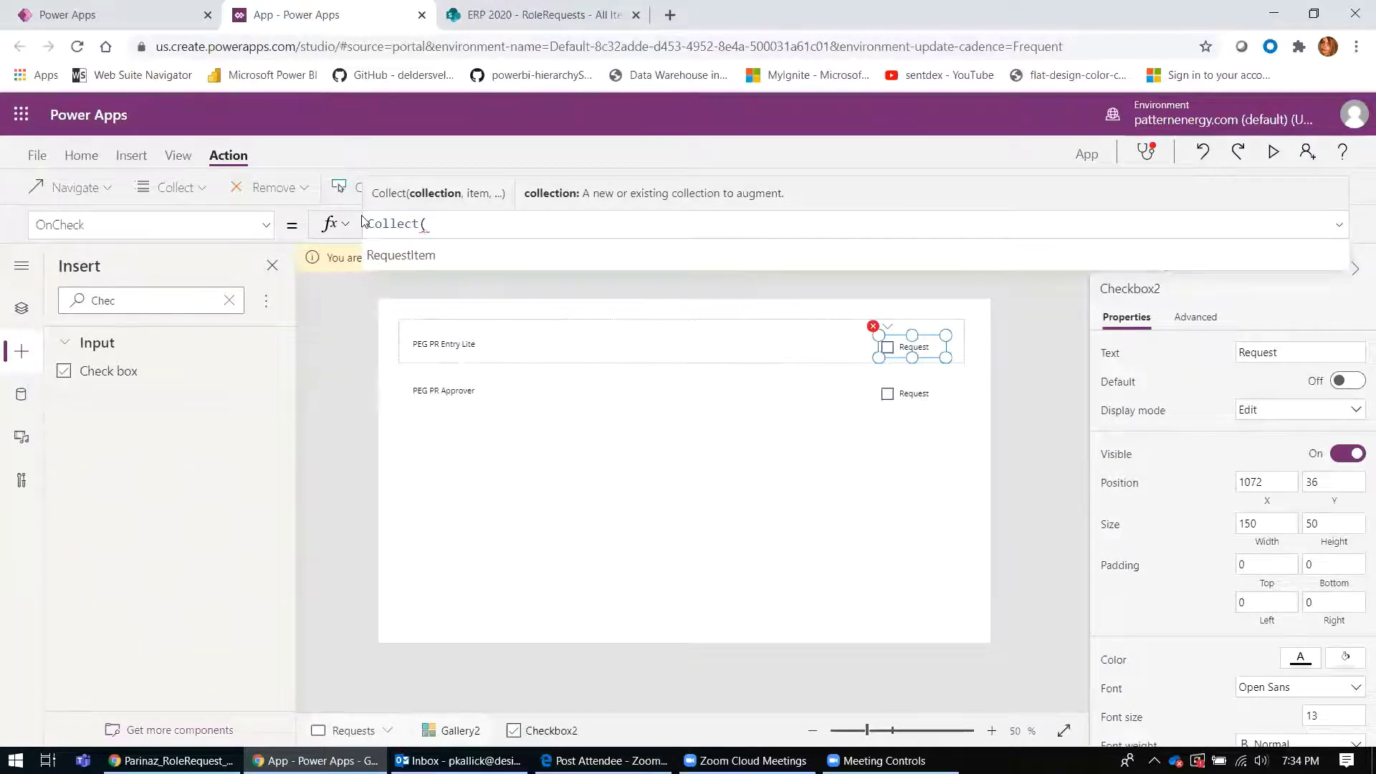
{"action": "type", "text": "Request"}
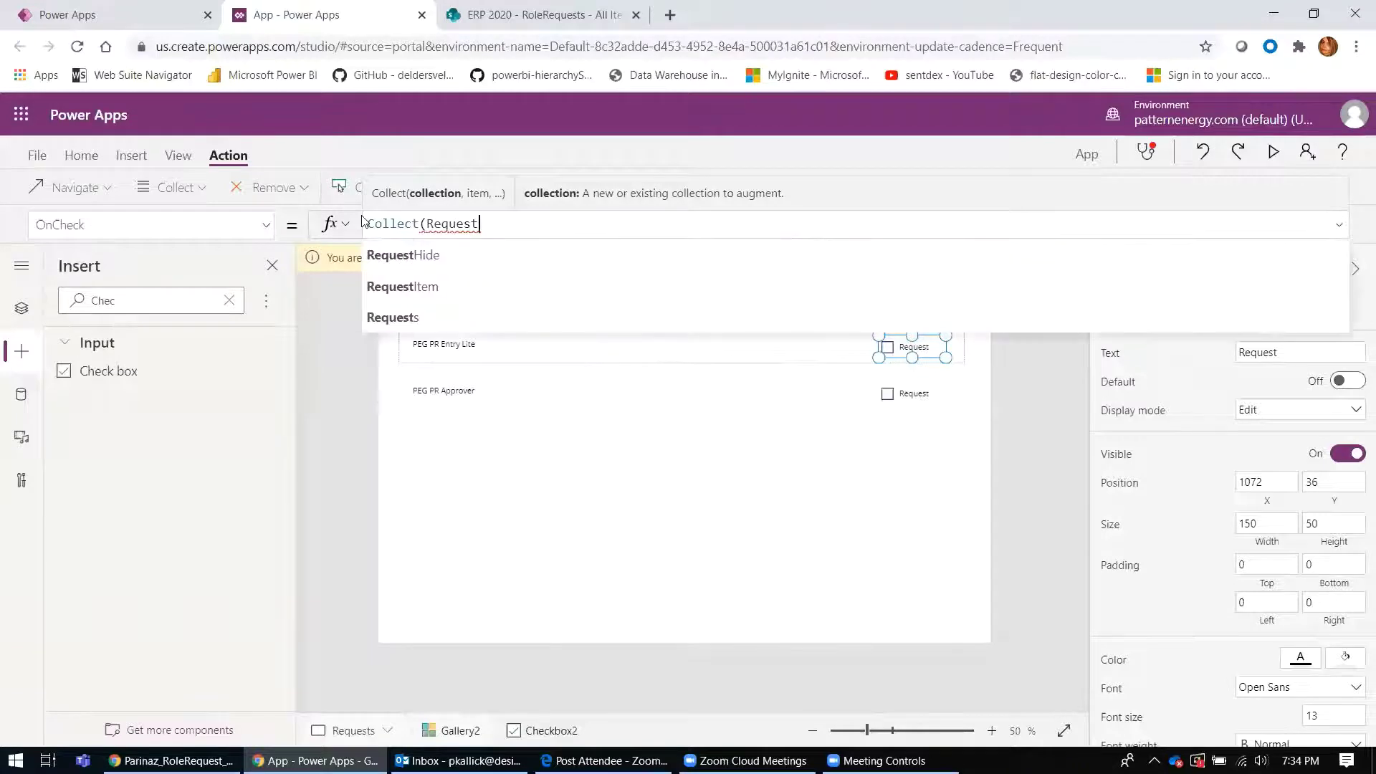
{"action": "type", "text": "Rol"}
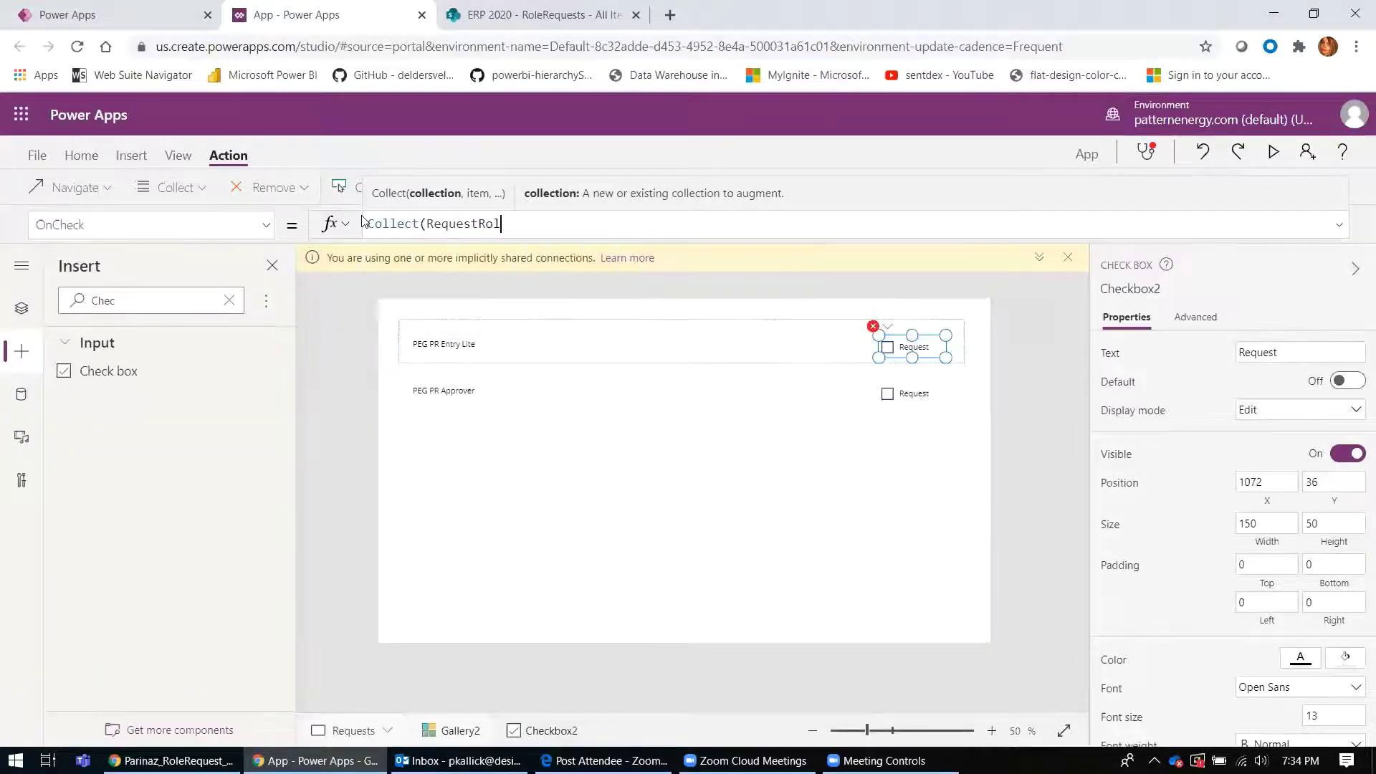
{"action": "type", "text": "es,This"}
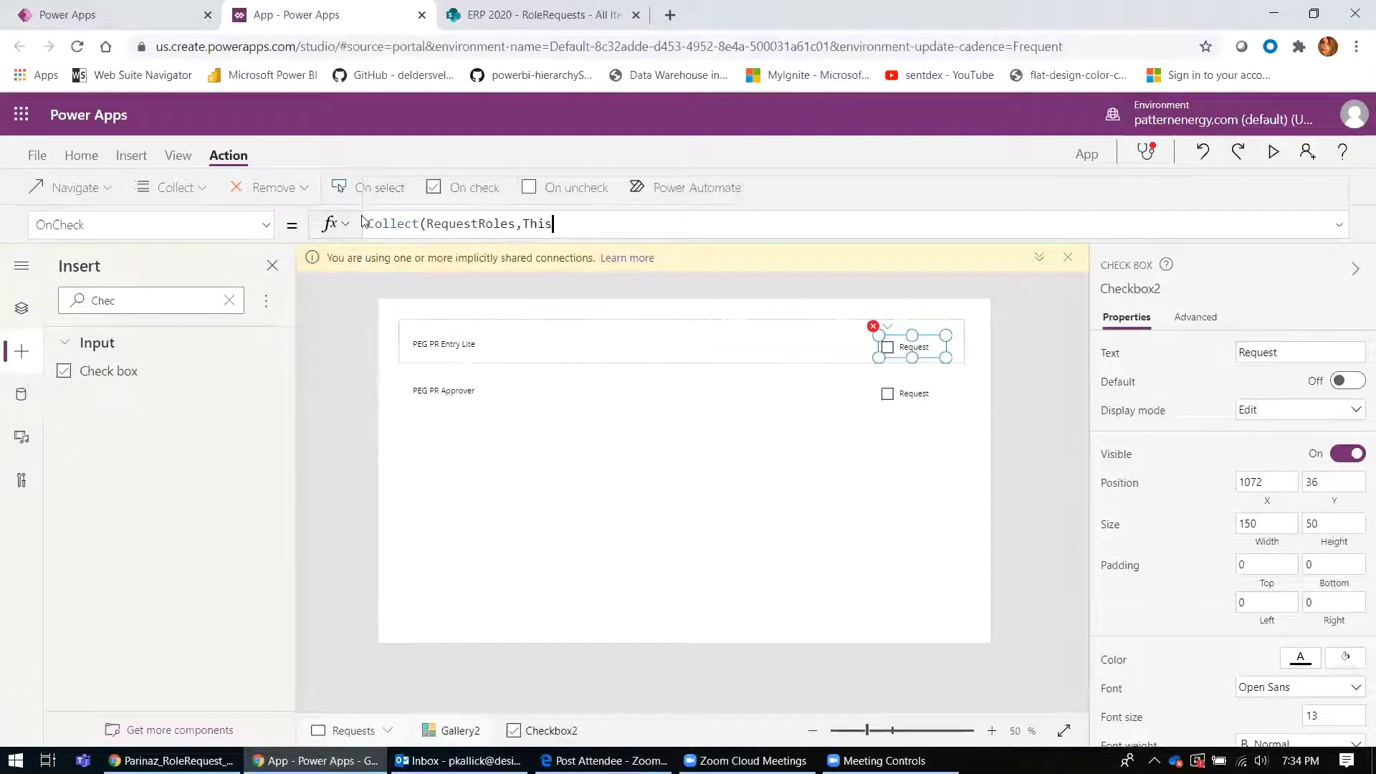
{"action": "key", "text": "Tab"}
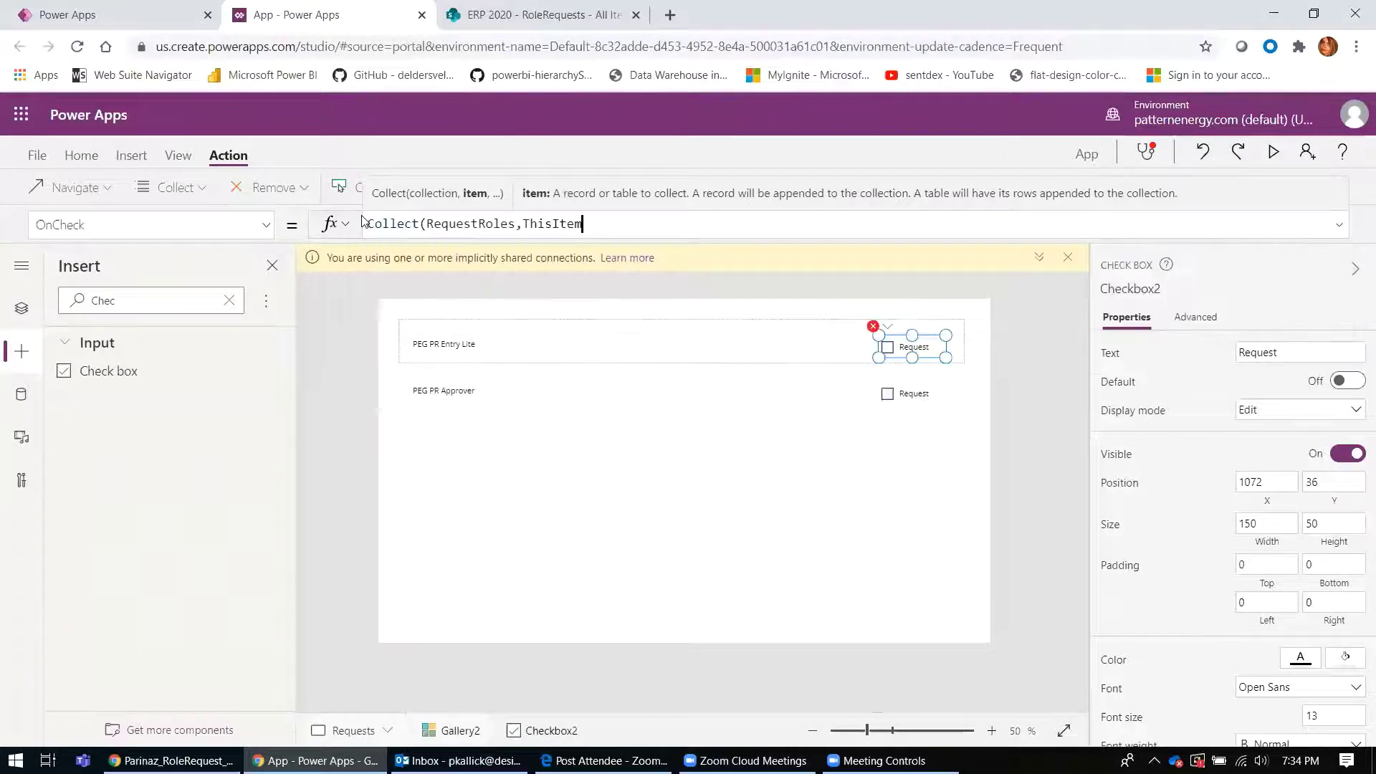
{"action": "type", "text": ")"}
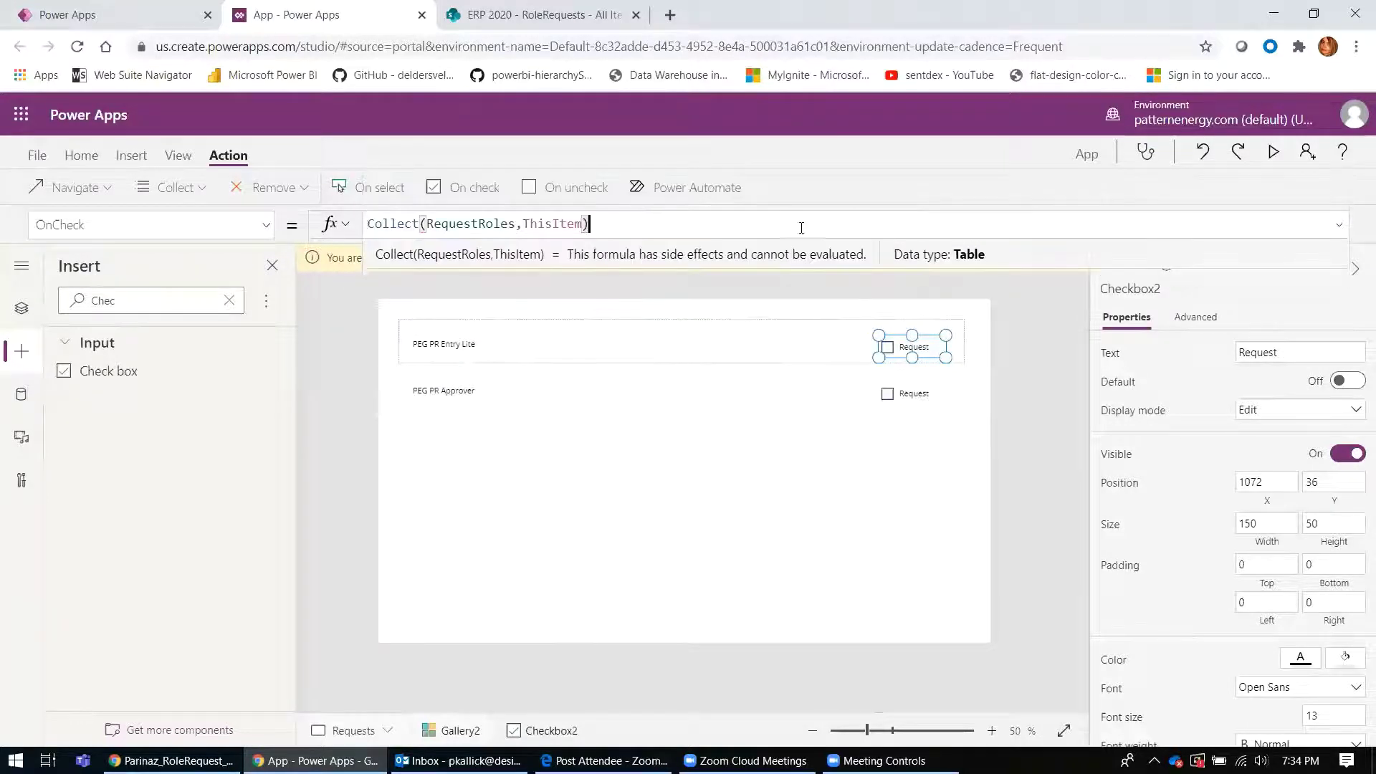
Set the Request check box's OnUncheck formula to Remove(RequestRoles,ThisItem)
{"action": "left_click", "coordinate": [570, 188]}
{"action": "left_click", "coordinate": [410, 222]}
{"action": "double_click", "coordinate": [400, 225]}
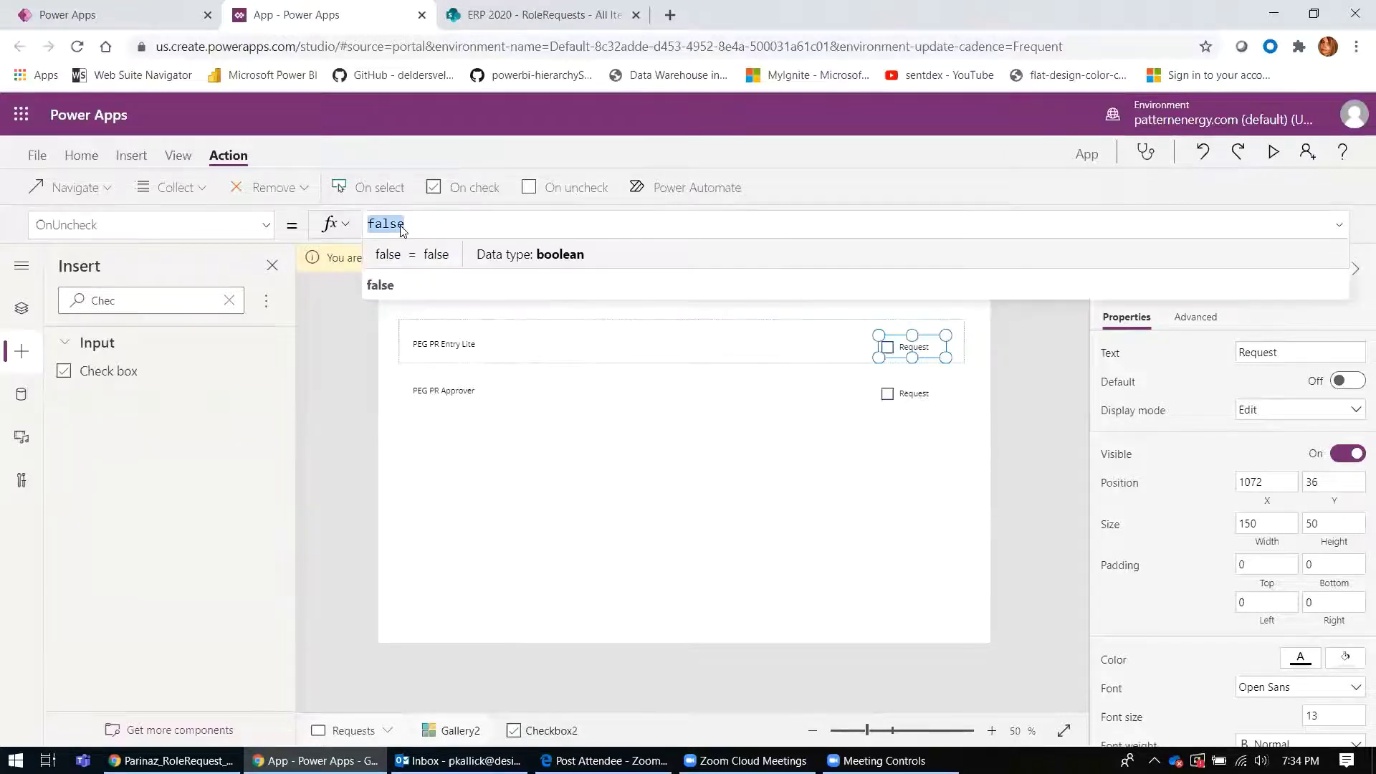
{"action": "type", "text": "Remove("}
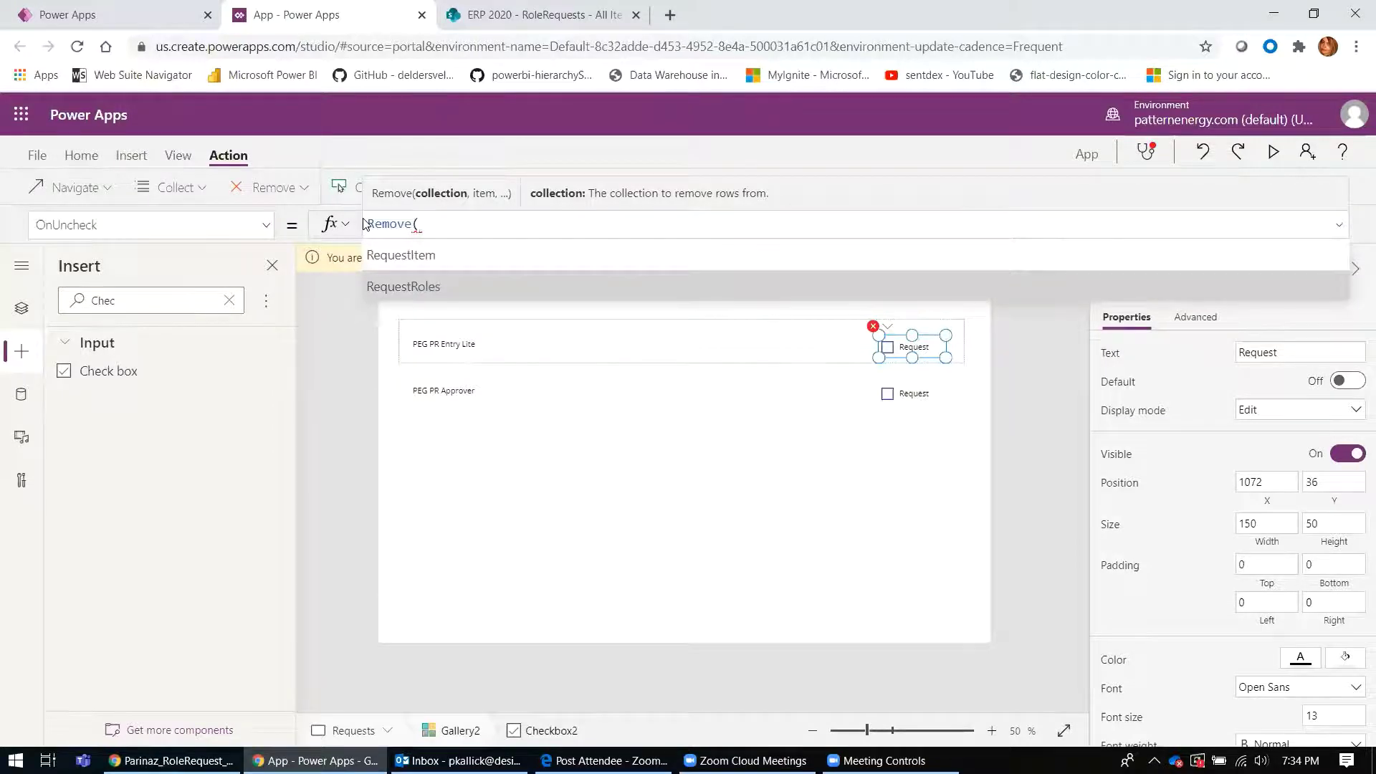
{"action": "key", "text": "Tab"}
{"action": "type", "text": ",ThisIt"}
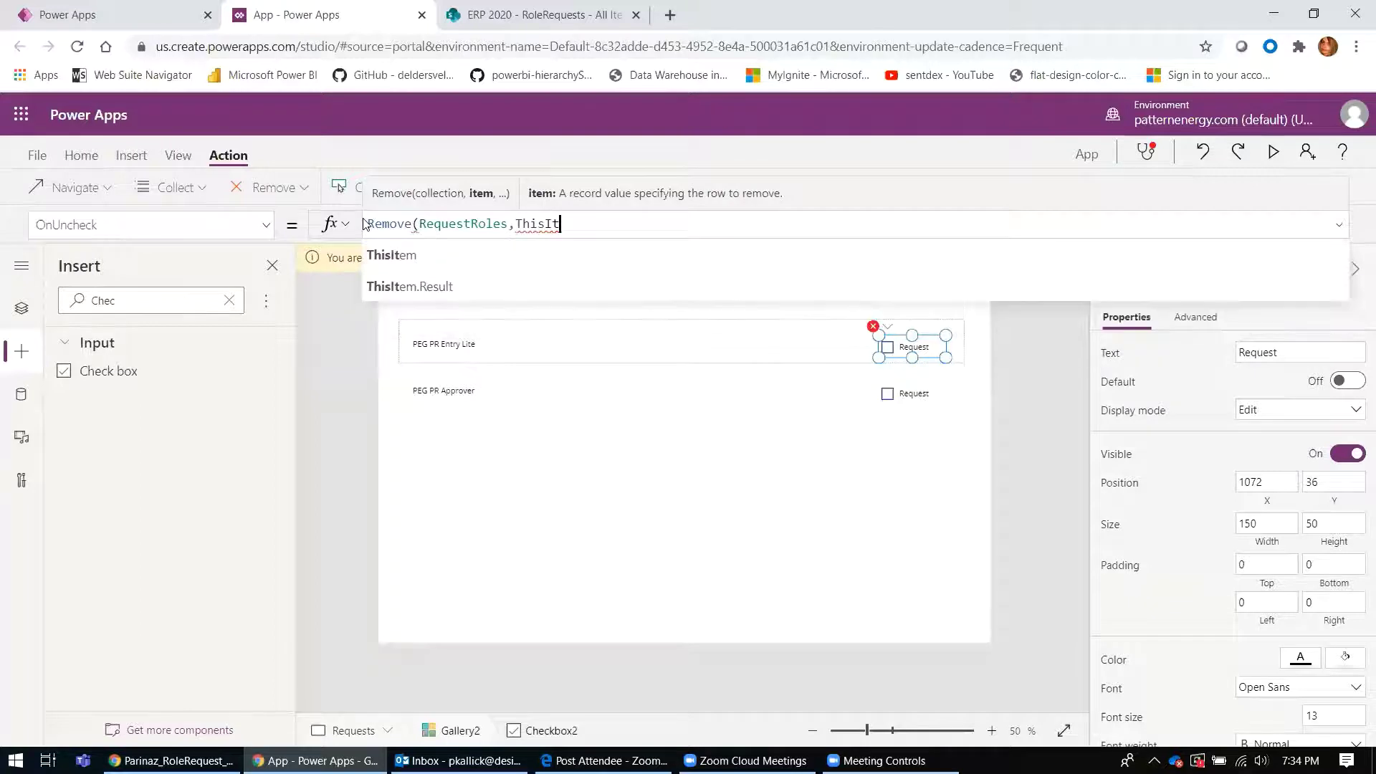
{"action": "left_click", "coordinate": [397, 267]}
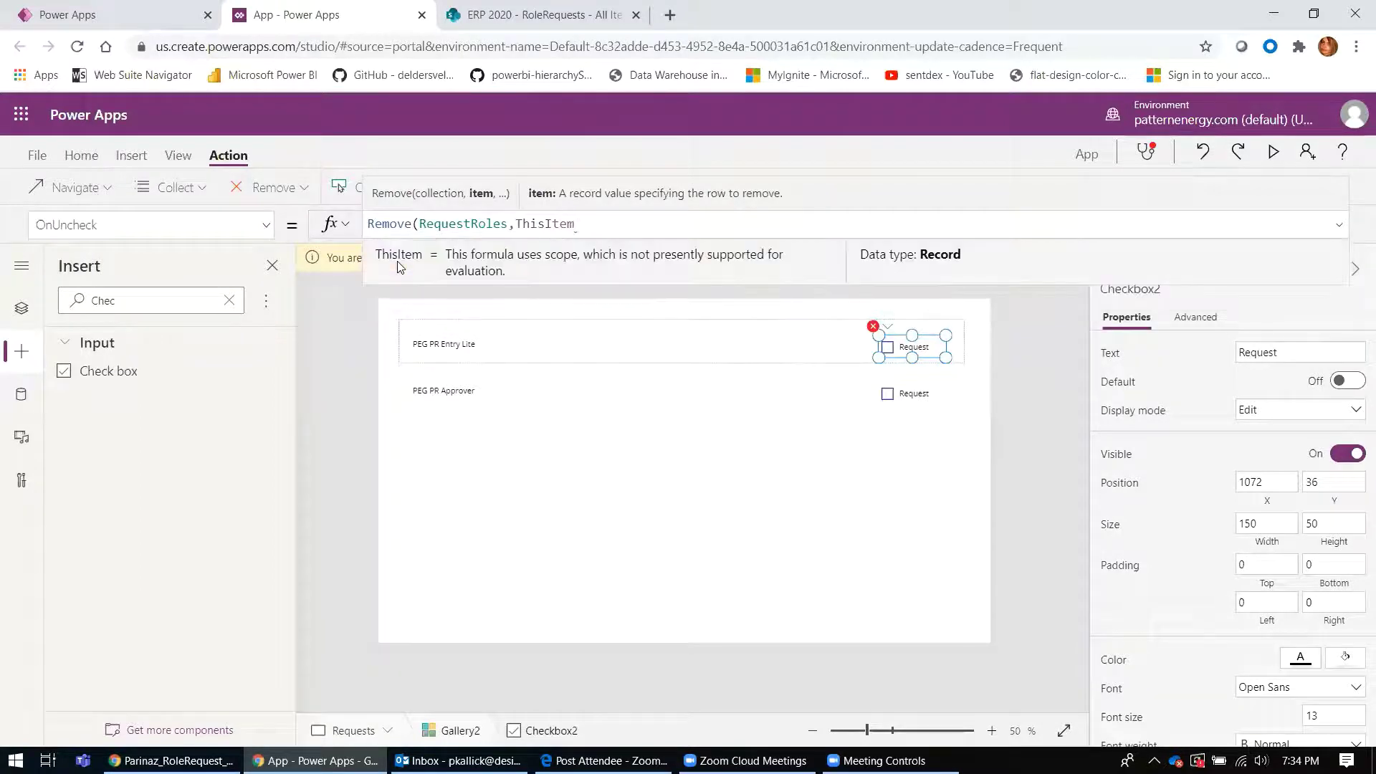
{"action": "type", "text": ")"}
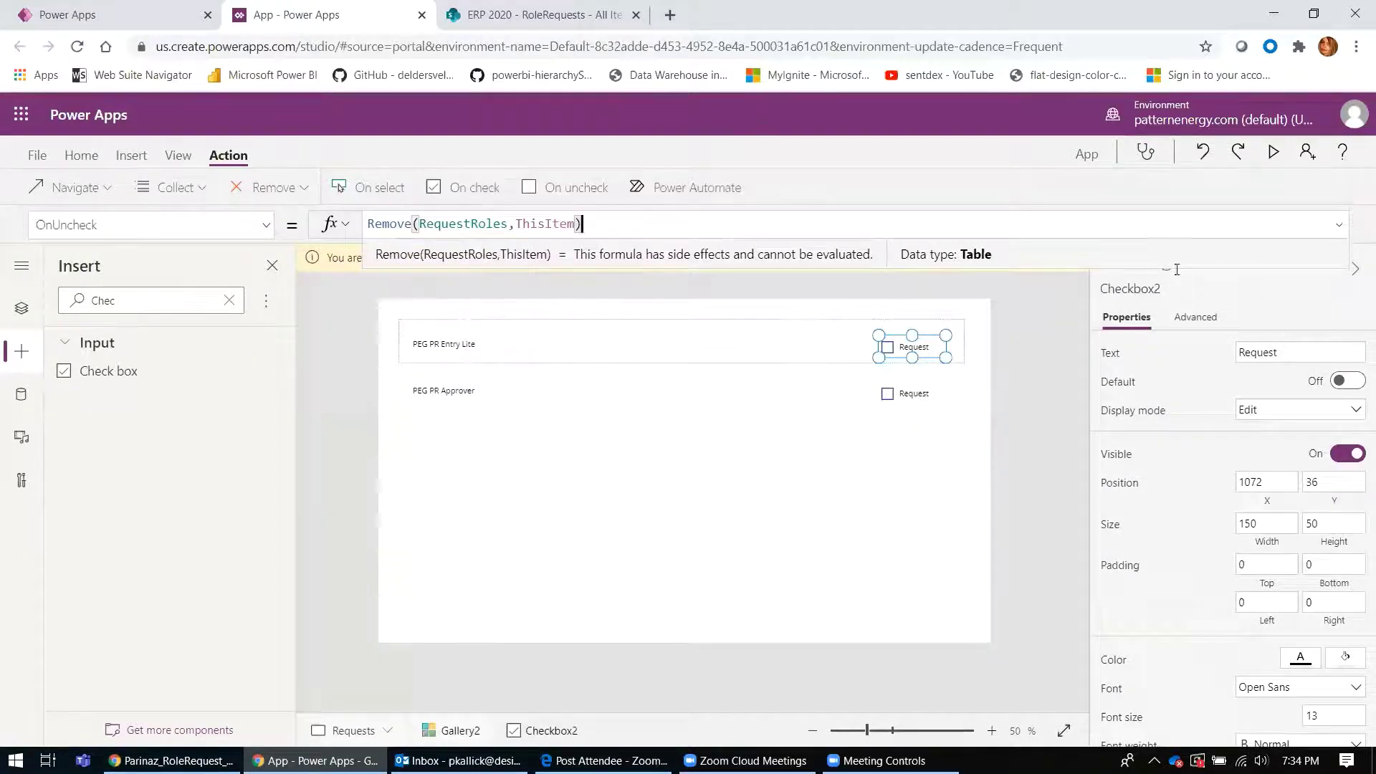
Preview the app, tick Request for both PEG PR Entry Lite and PEG PR Approver, and return to editing
{"action": "left_click", "coordinate": [1274, 155]}
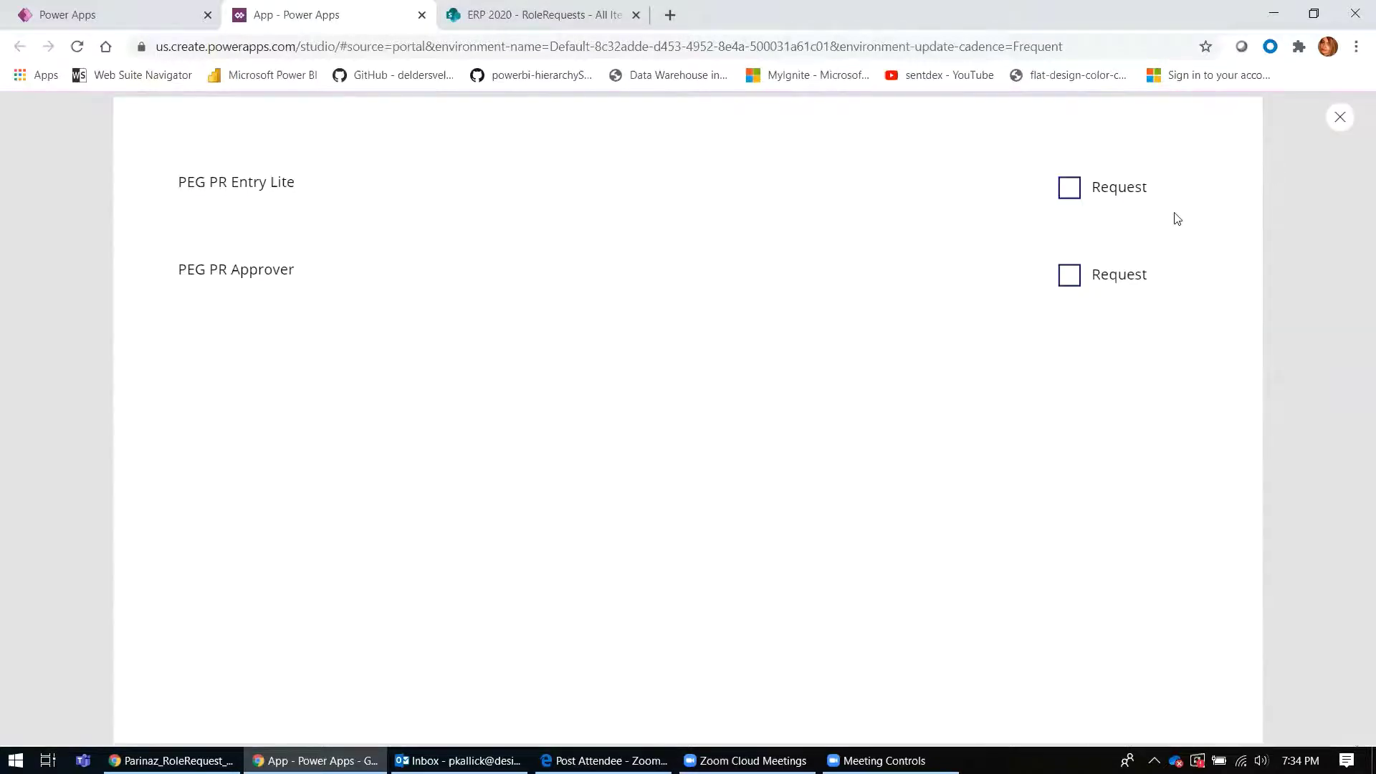
{"action": "left_click", "coordinate": [1070, 190]}
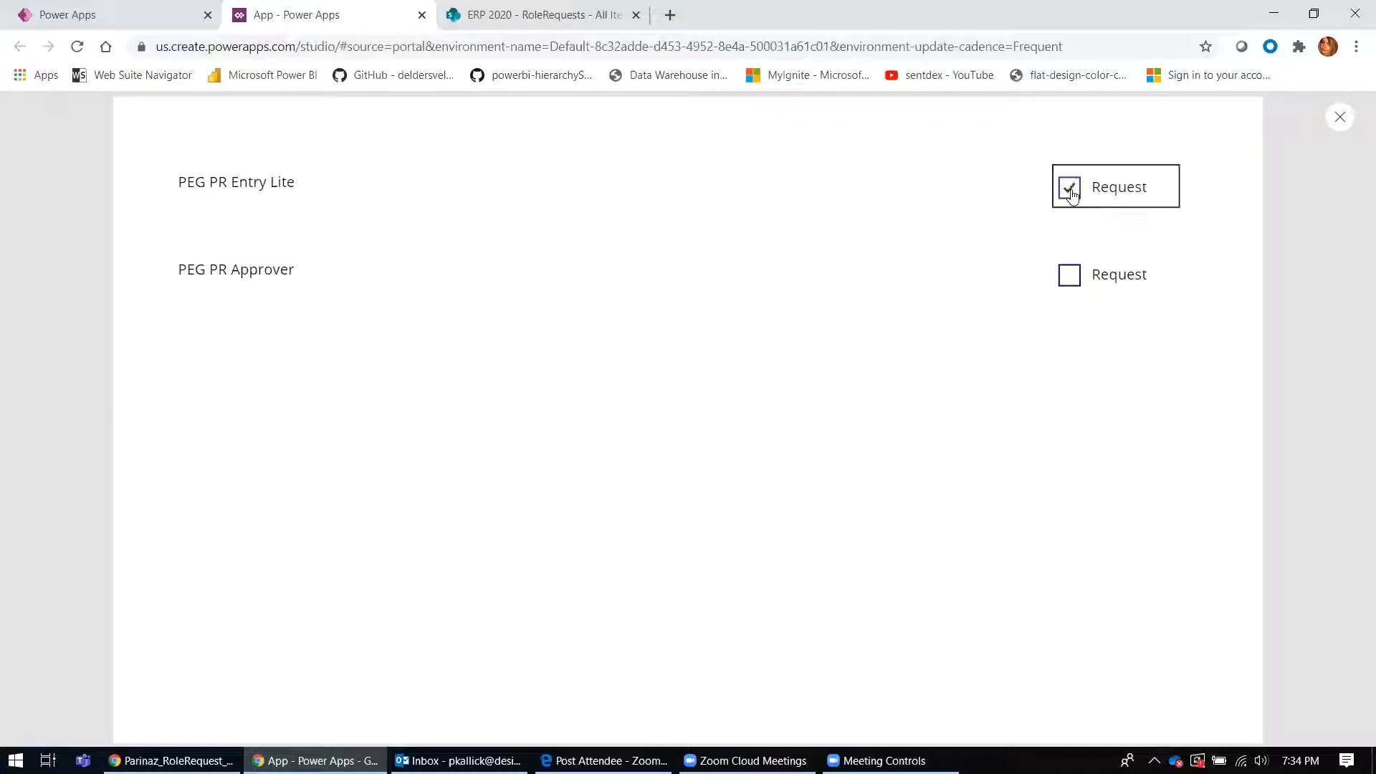
{"action": "left_click", "coordinate": [1067, 280]}
{"action": "left_click", "coordinate": [1340, 118]}
Examine the app's collections to check which roles were gathered in RequestRoles, and return to the Requests screen
{"action": "left_click", "coordinate": [178, 155]}
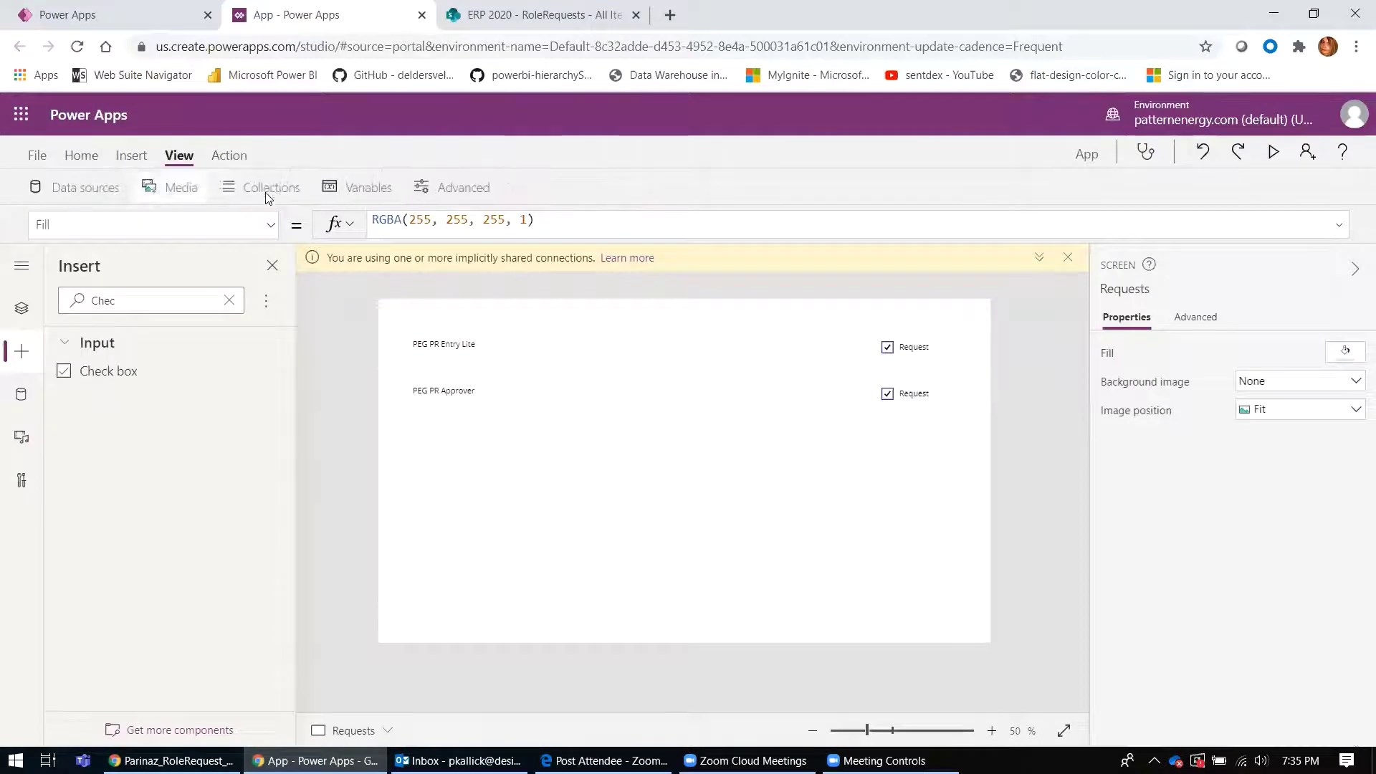
{"action": "left_click", "coordinate": [270, 189]}
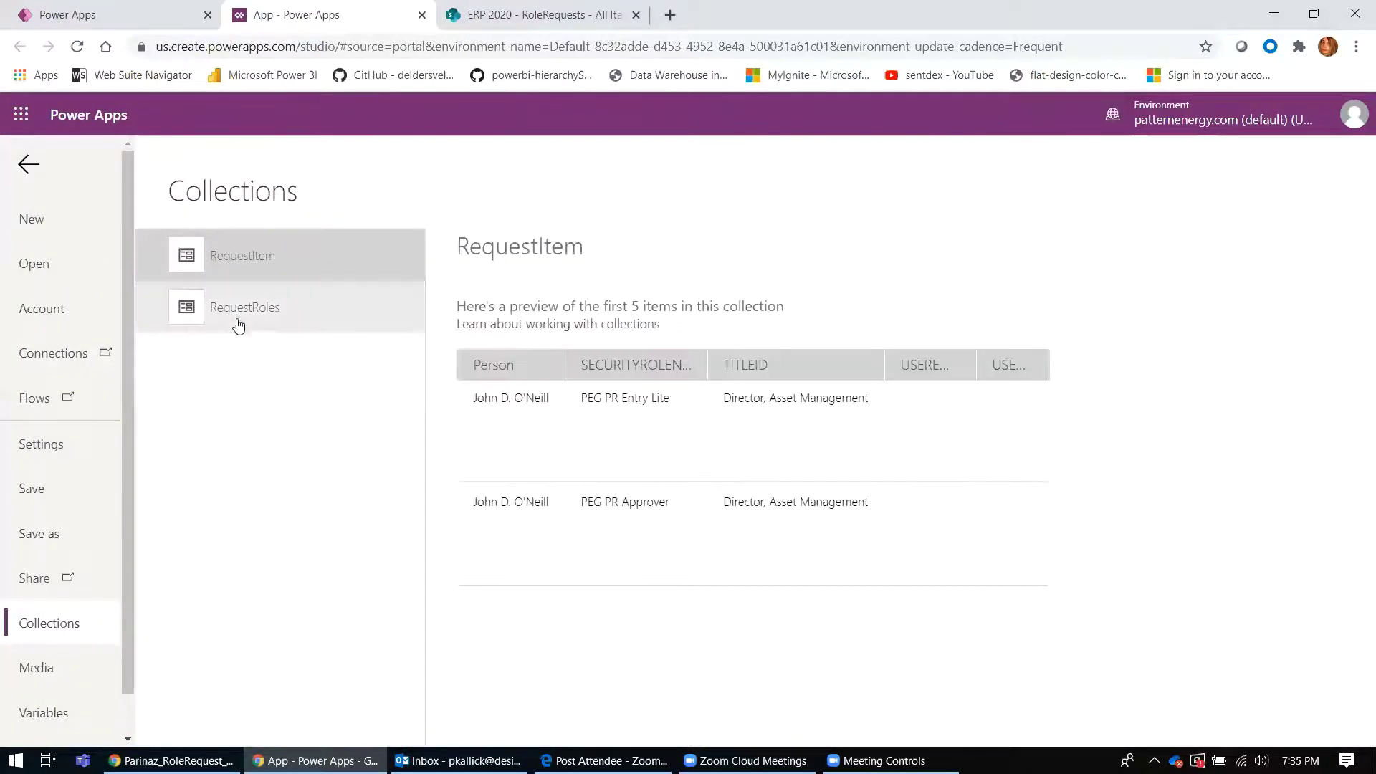
{"action": "left_click", "coordinate": [247, 315]}
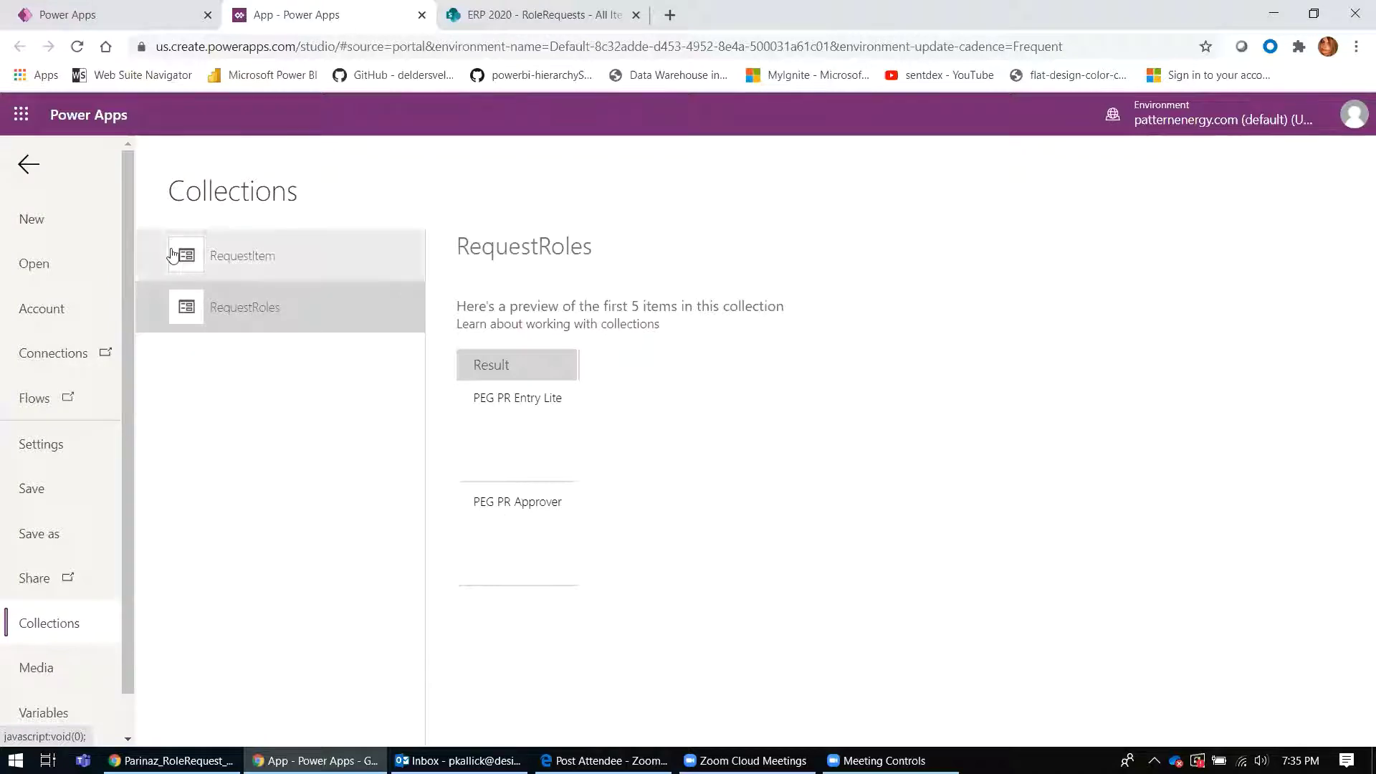
{"action": "left_click", "coordinate": [29, 166]}
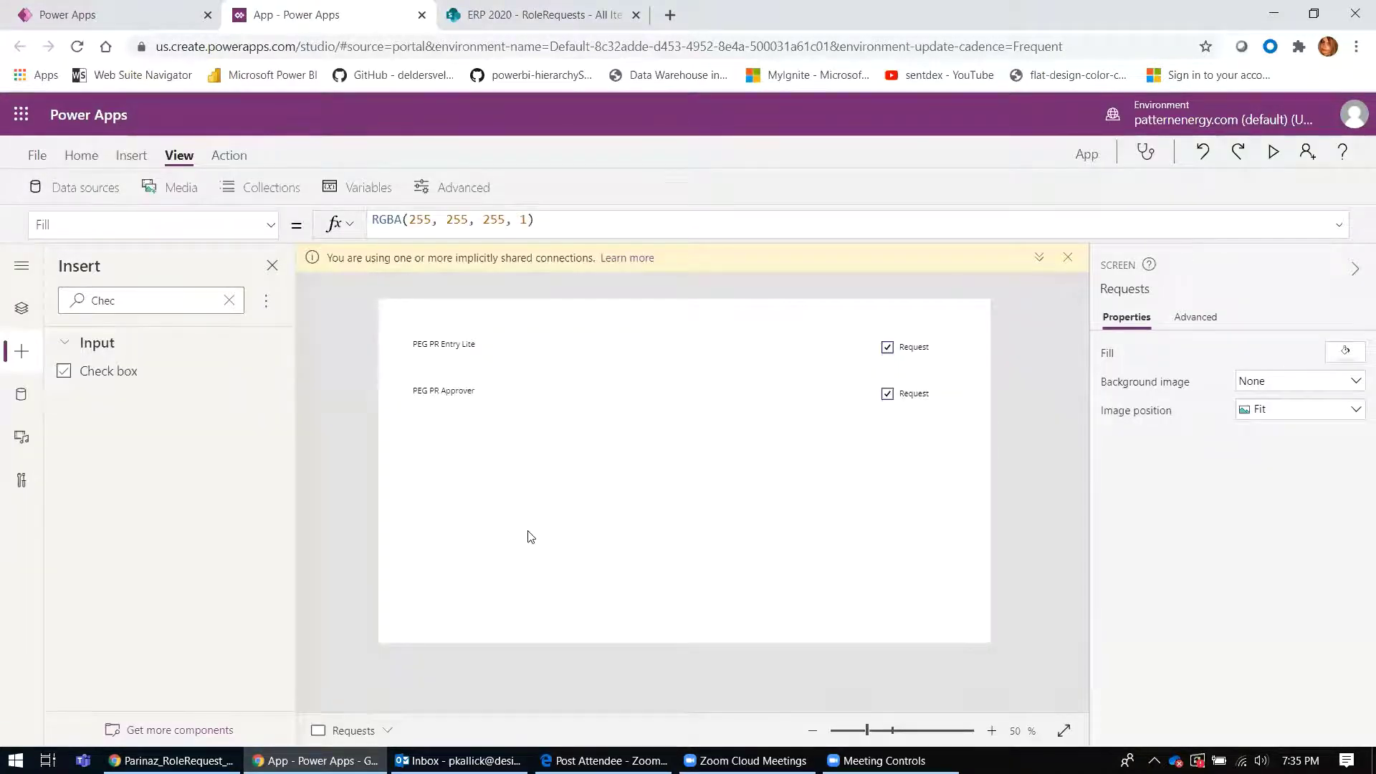
Insert a wide text input below the gallery with the default text "Please enter your comments here." and shift it up slightly
{"action": "left_click", "coordinate": [131, 154]}
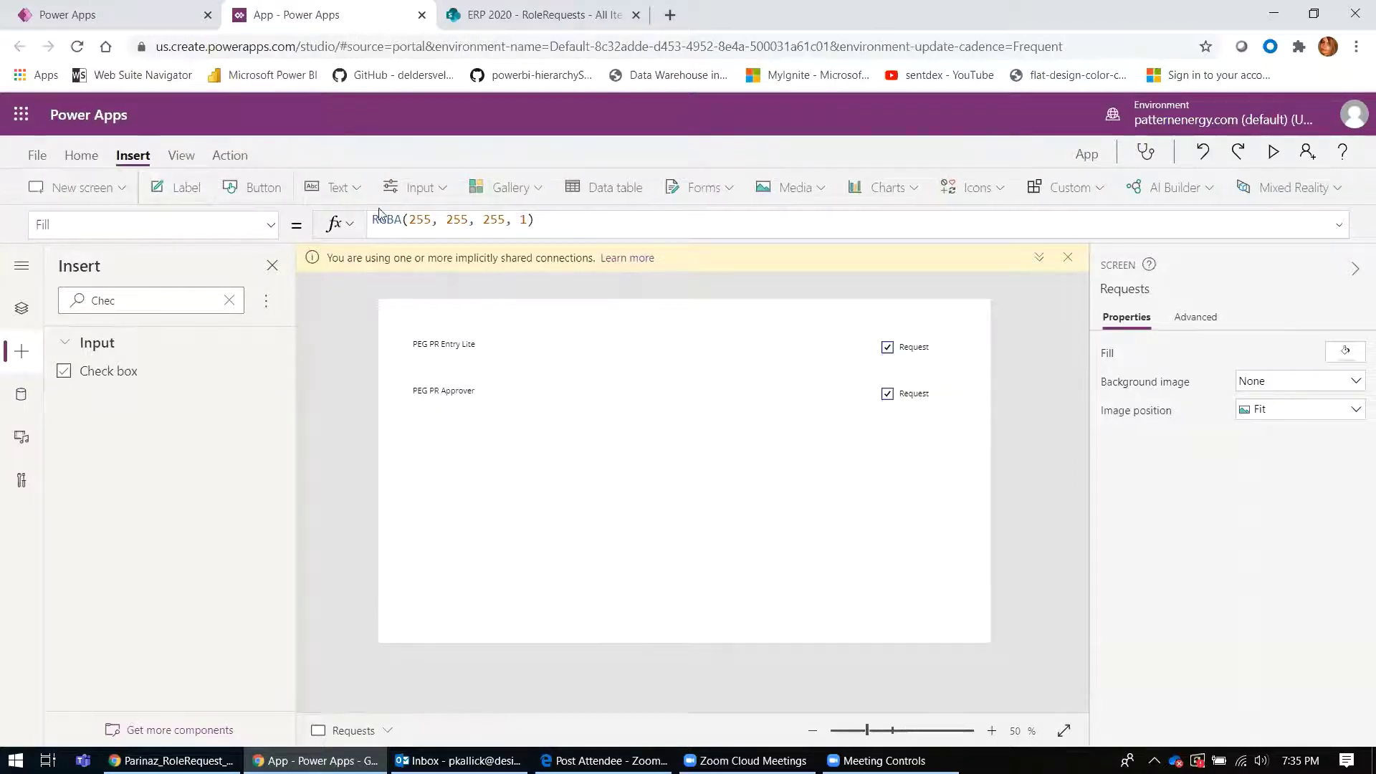
{"action": "left_click", "coordinate": [351, 196]}
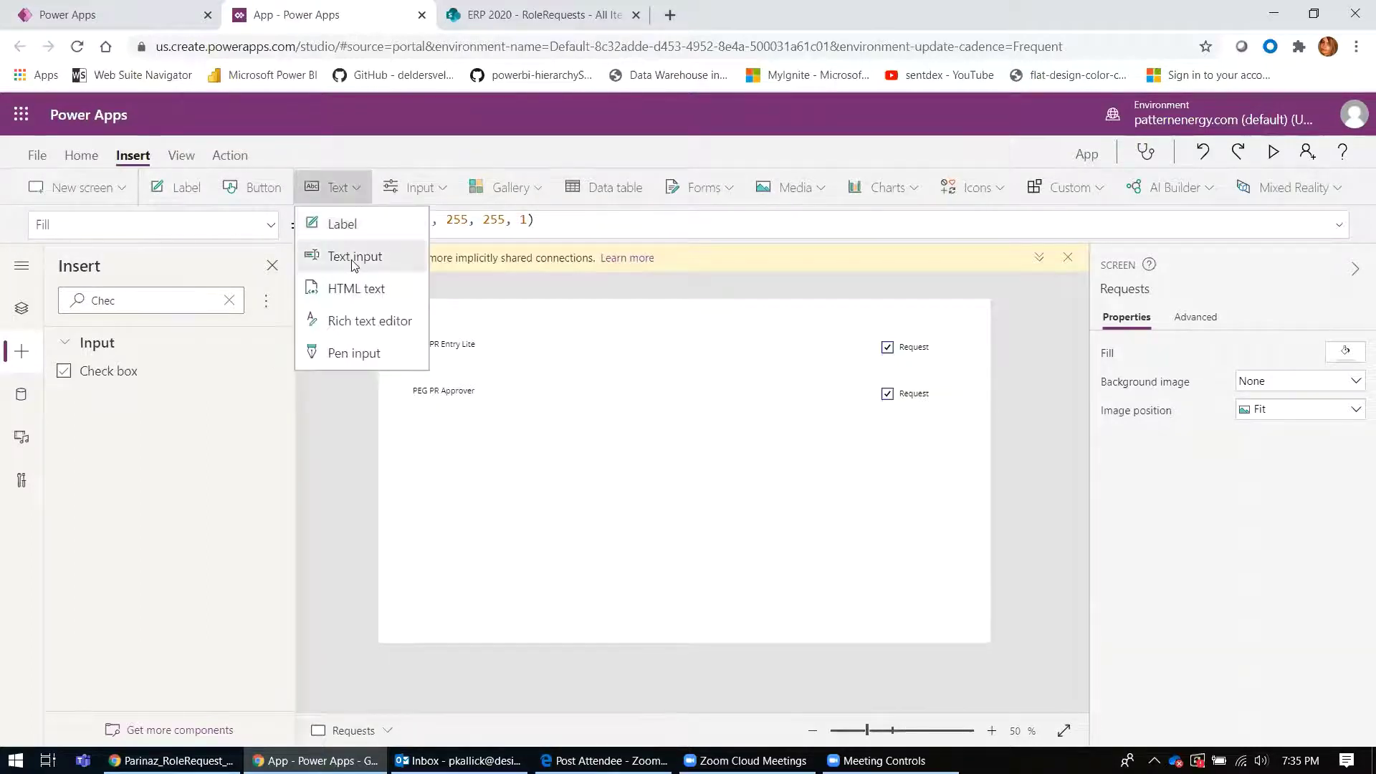
{"action": "left_click", "coordinate": [352, 264]}
{"action": "left_click_drag", "start_coordinate": [498, 336], "coordinate": [966, 551]}
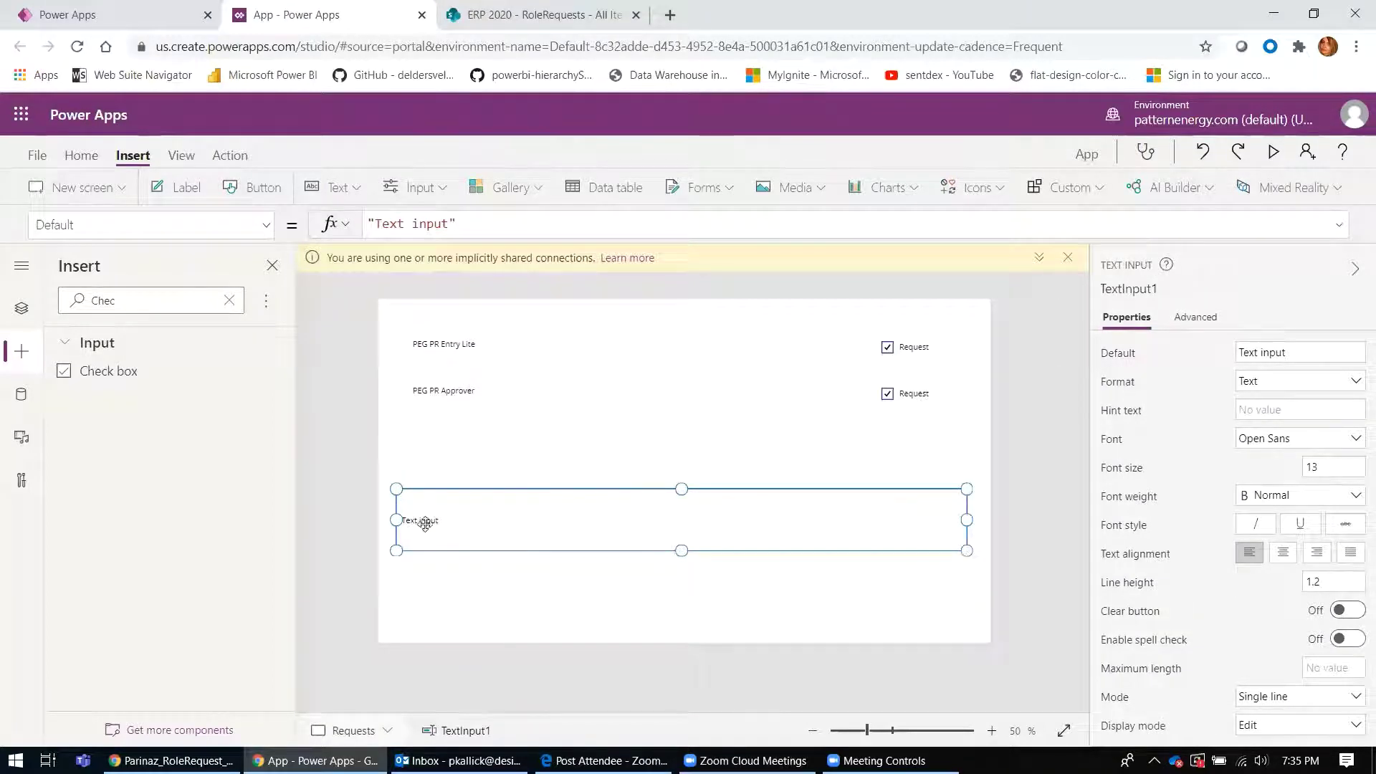
{"action": "left_click", "coordinate": [1304, 354]}
{"action": "type", "text": "Please enter your comments here."}
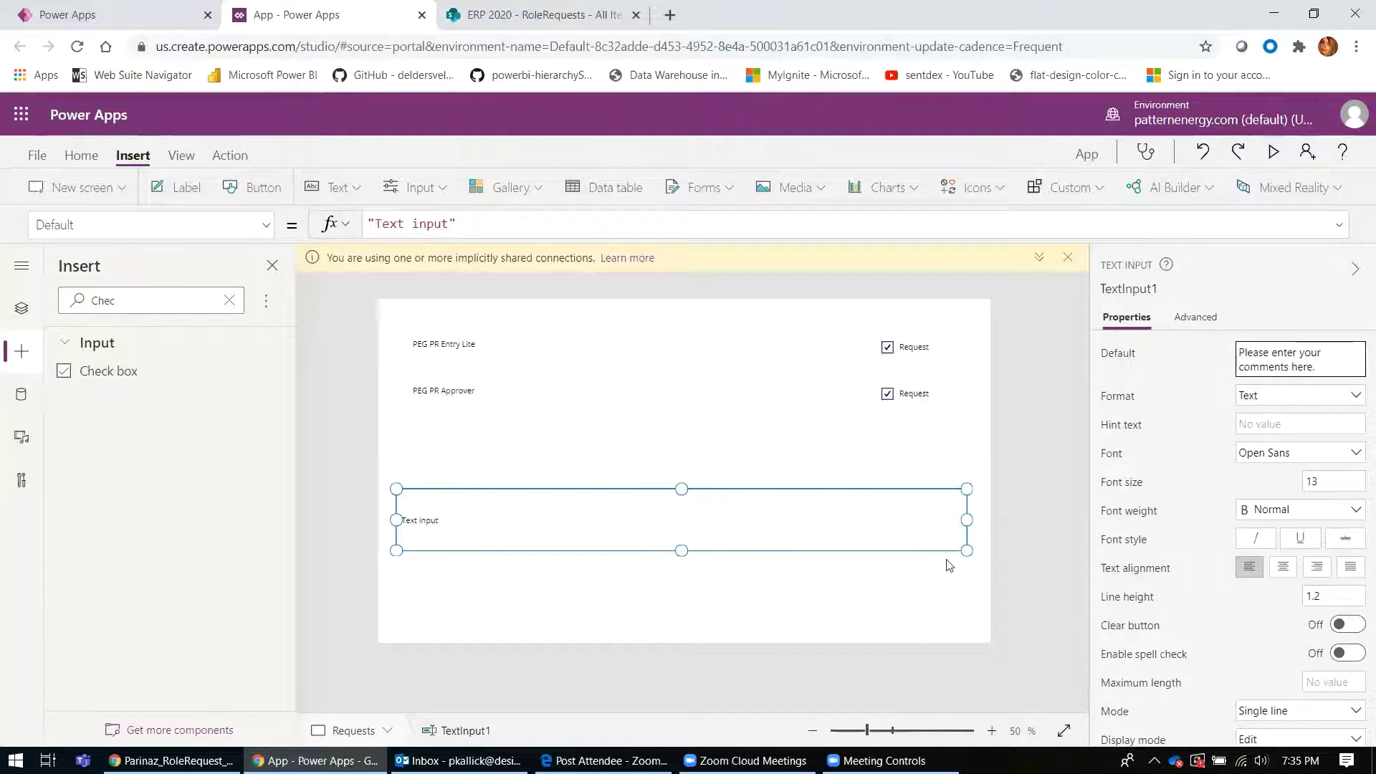
{"action": "left_click", "coordinate": [857, 509]}
{"action": "left_click_drag", "start_coordinate": [814, 509], "coordinate": [818, 491]}
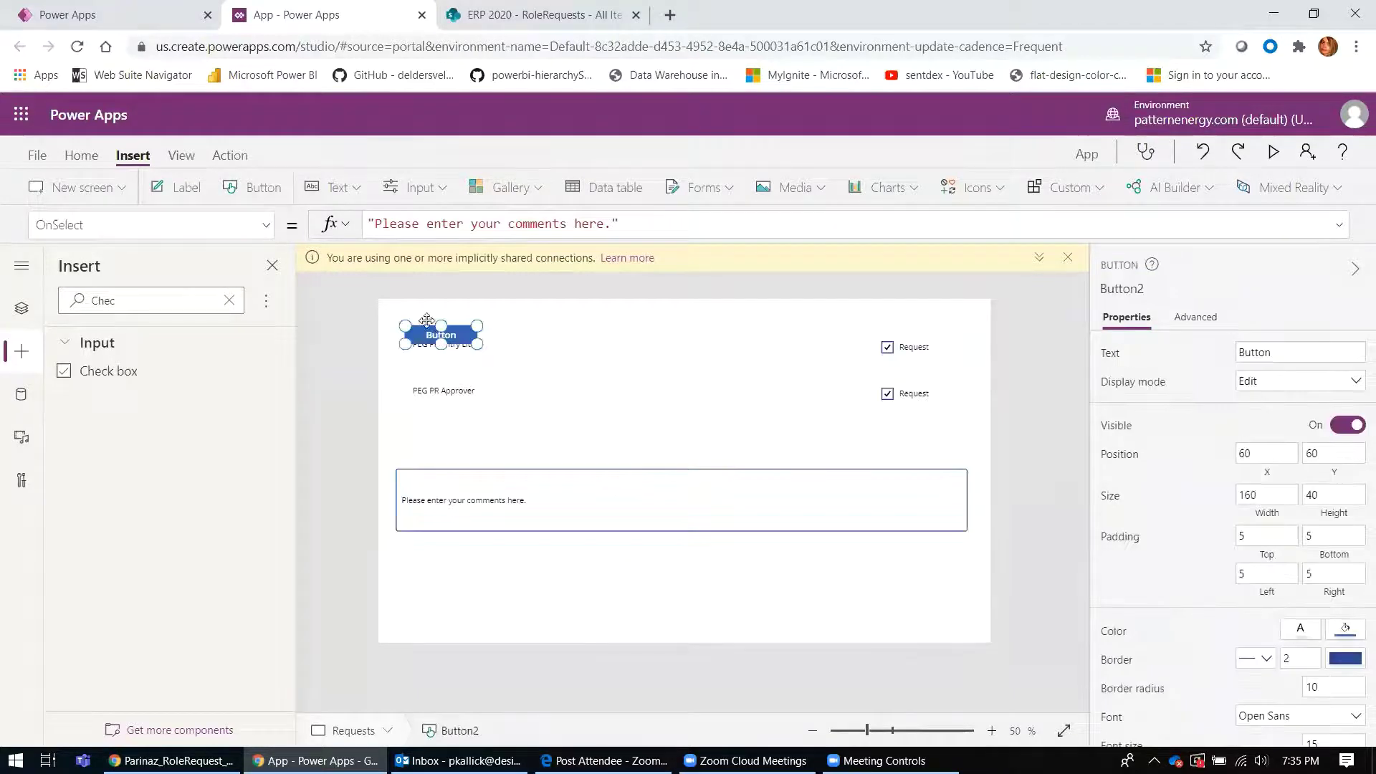
Place a button of about 358 by 76 at X 957, Y 604 below the comments box, and look over the RoleRequests list in SharePoint
{"action": "left_click_drag", "start_coordinate": [439, 334], "coordinate": [807, 603]}
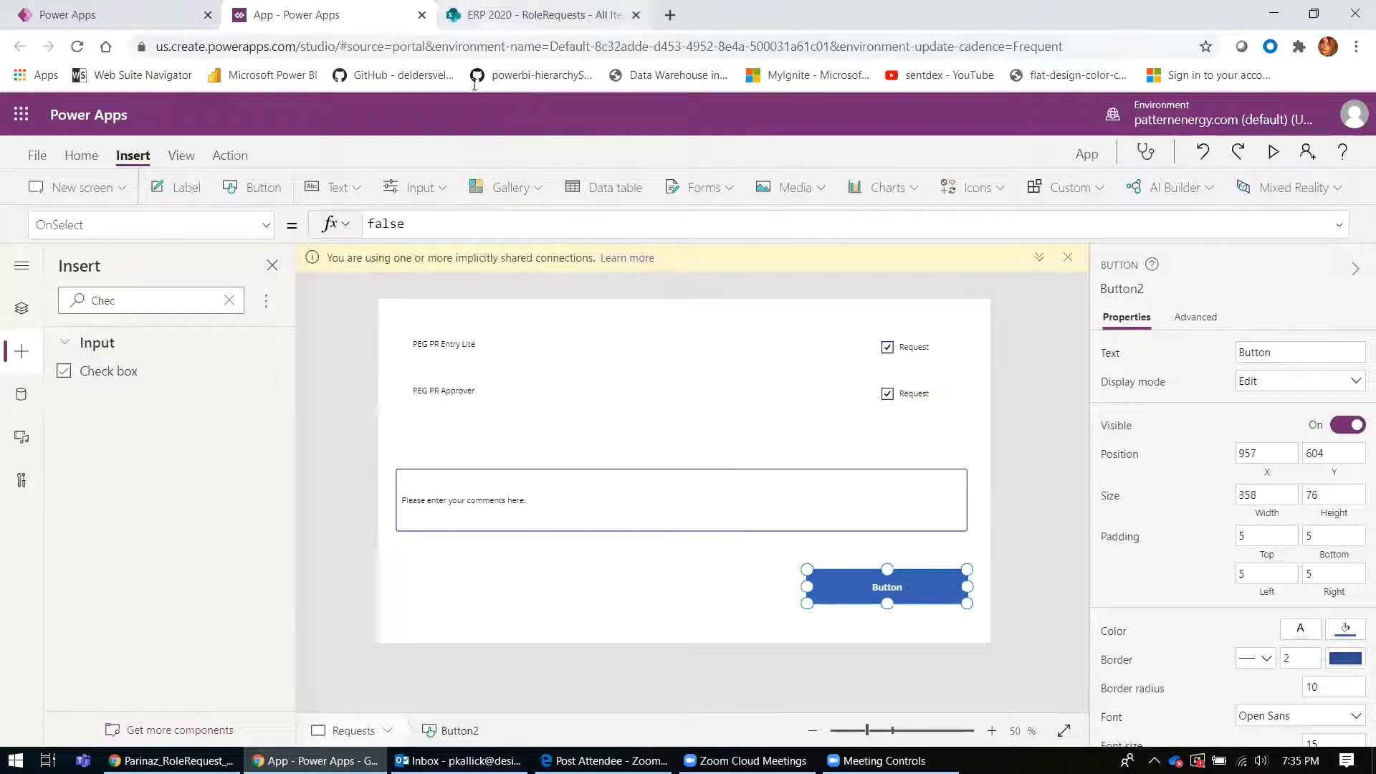
{"action": "key", "text": "ctrl+Tab"}
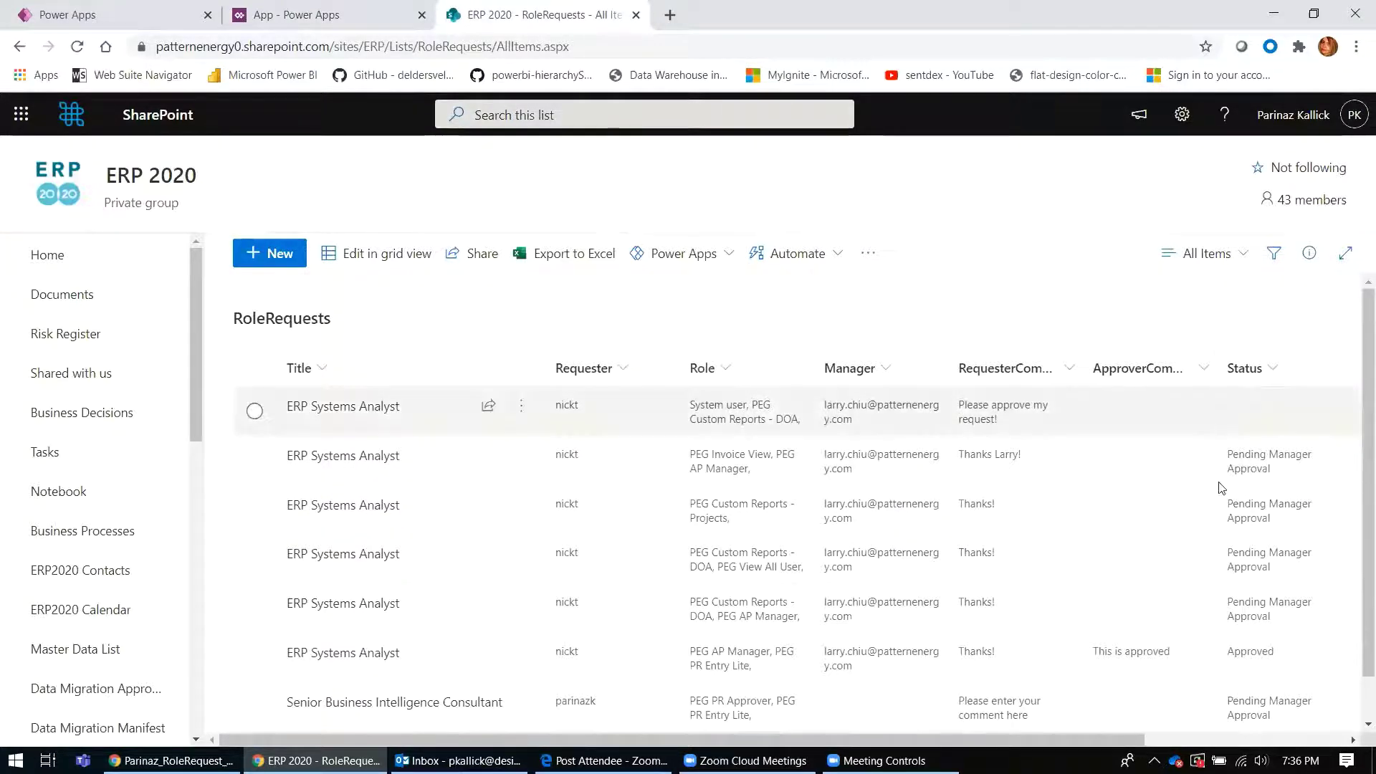
{"action": "left_click", "coordinate": [313, 35]}
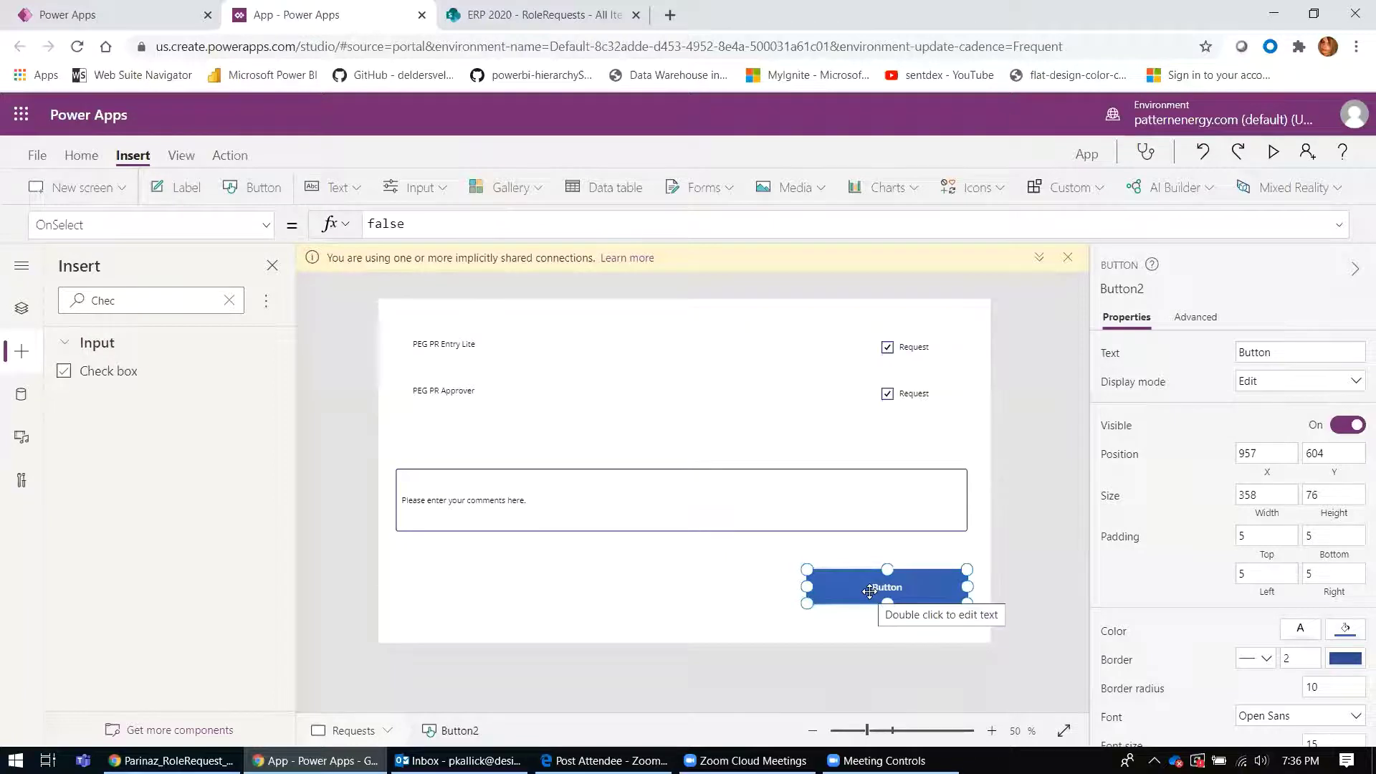
Search the data sources for "share" and start adding SharePoint data through the existing SharePoint connection
{"action": "left_click", "coordinate": [21, 394]}
{"action": "left_click", "coordinate": [106, 308]}
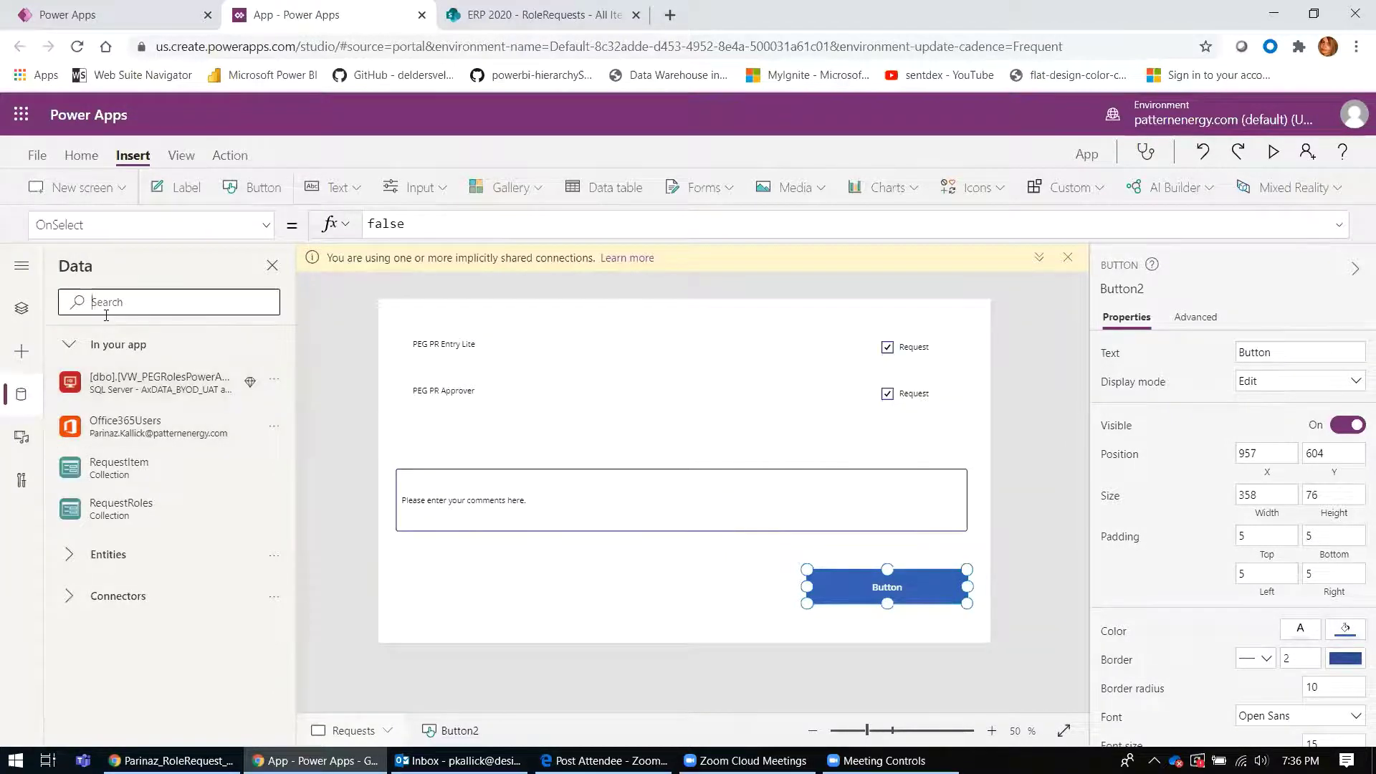
{"action": "type", "text": "share"}
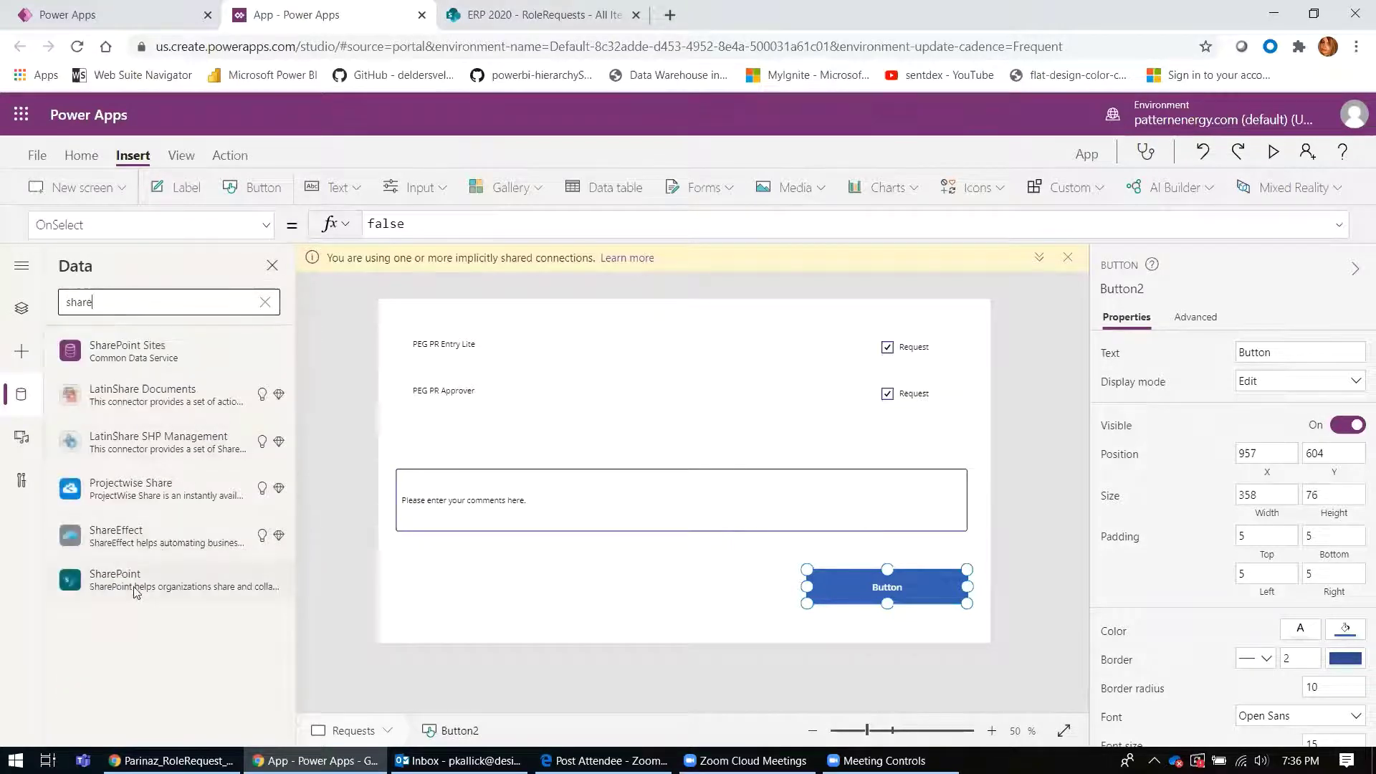
{"action": "left_click", "coordinate": [134, 589]}
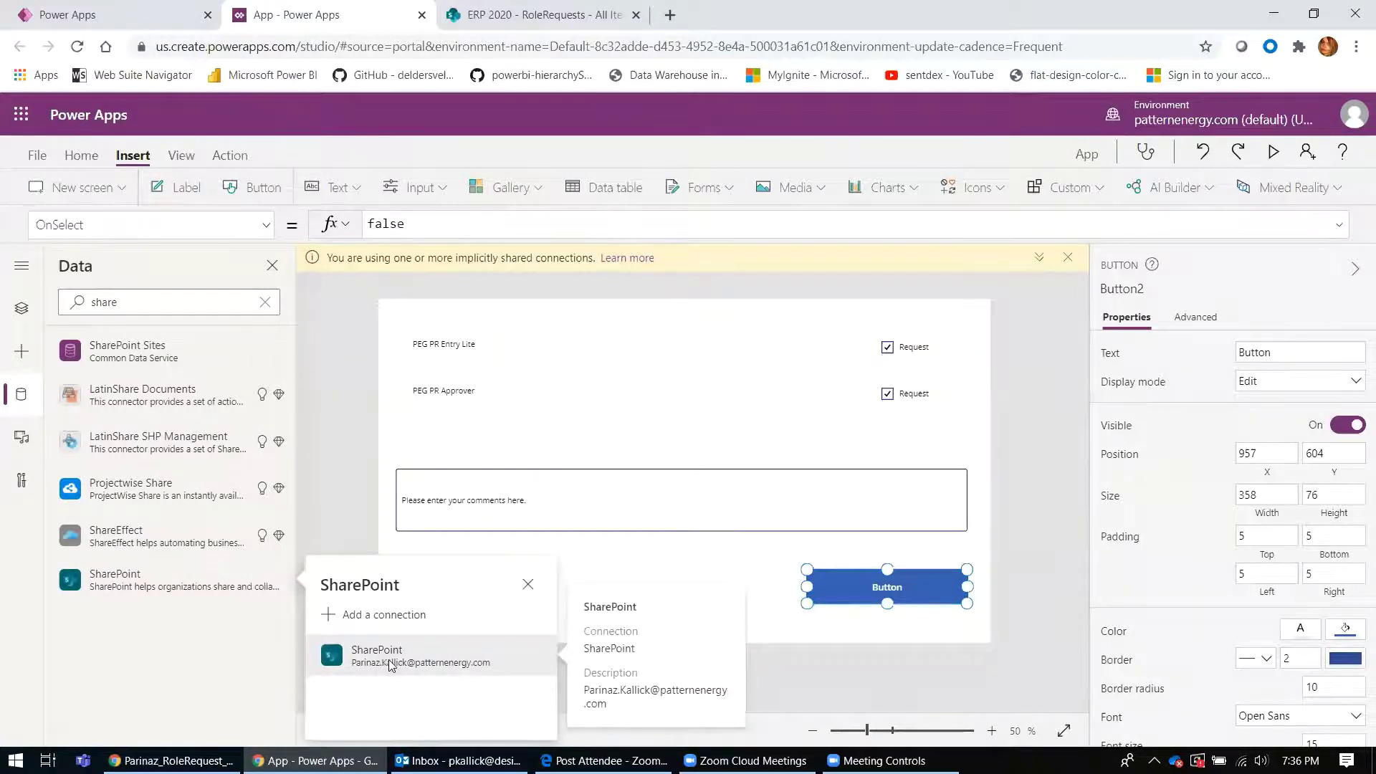
{"action": "left_click", "coordinate": [391, 664]}
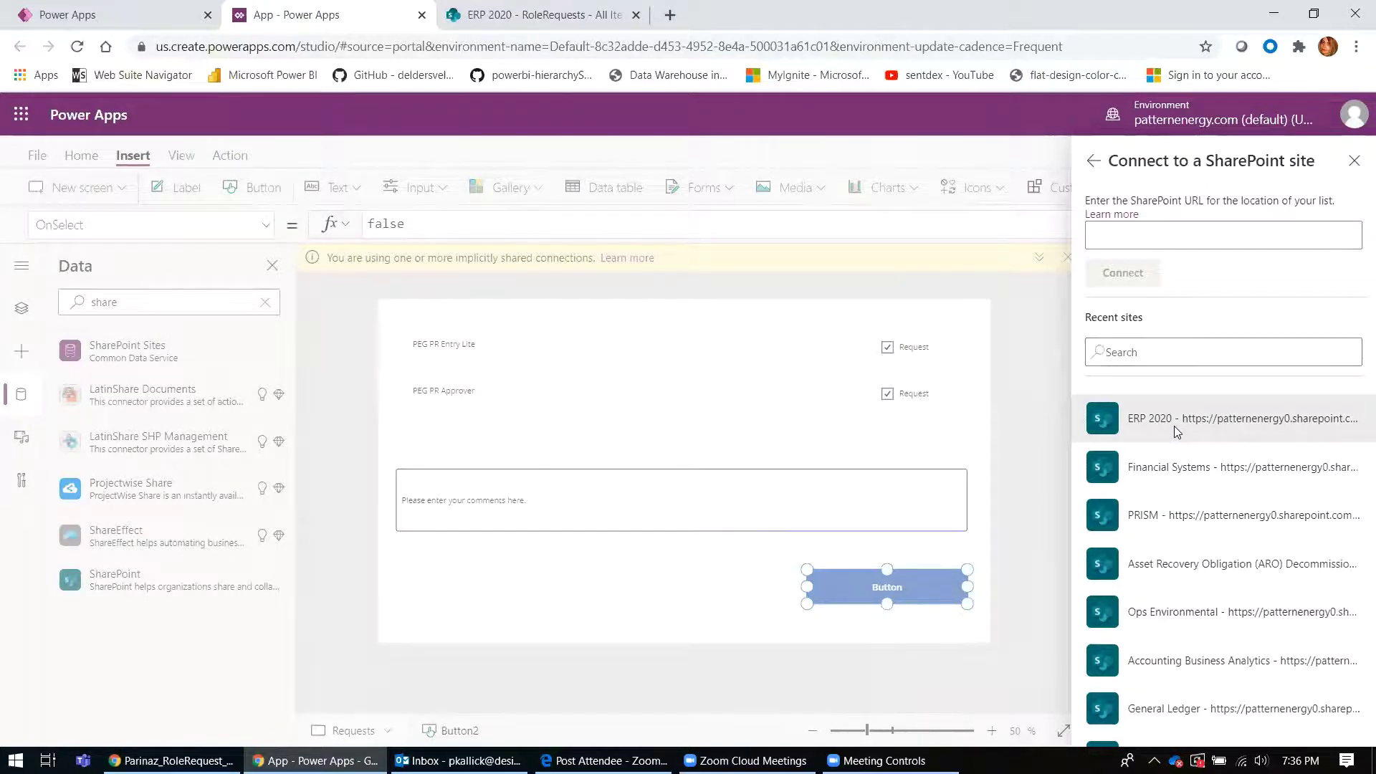
Connect the RoleRequests list from the ERP 2020 SharePoint site as a data source
{"action": "left_click", "coordinate": [1175, 429]}
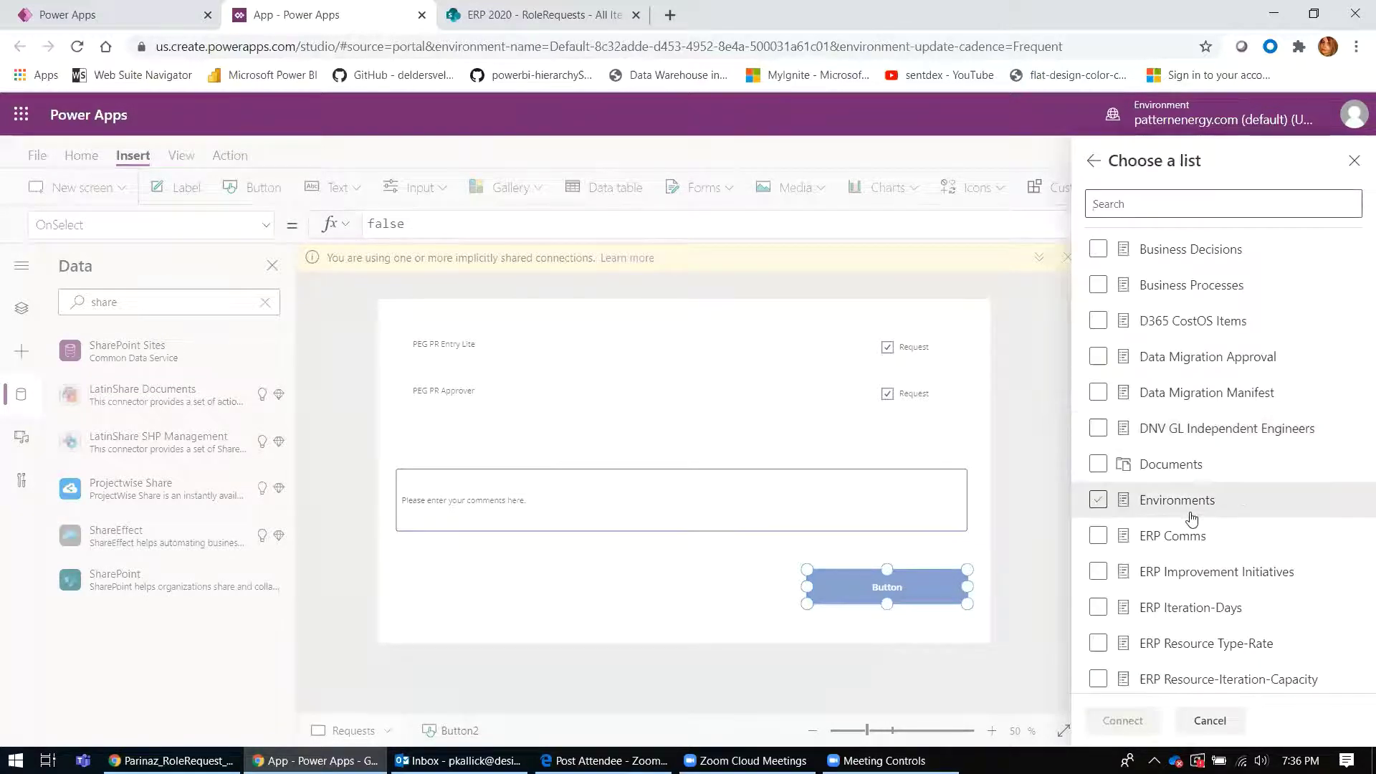
{"action": "scroll", "coordinate": [1191, 516], "scroll_direction": "down", "scroll_amount": 7}
{"action": "scroll", "coordinate": [1191, 516], "scroll_direction": "down", "scroll_amount": 2}
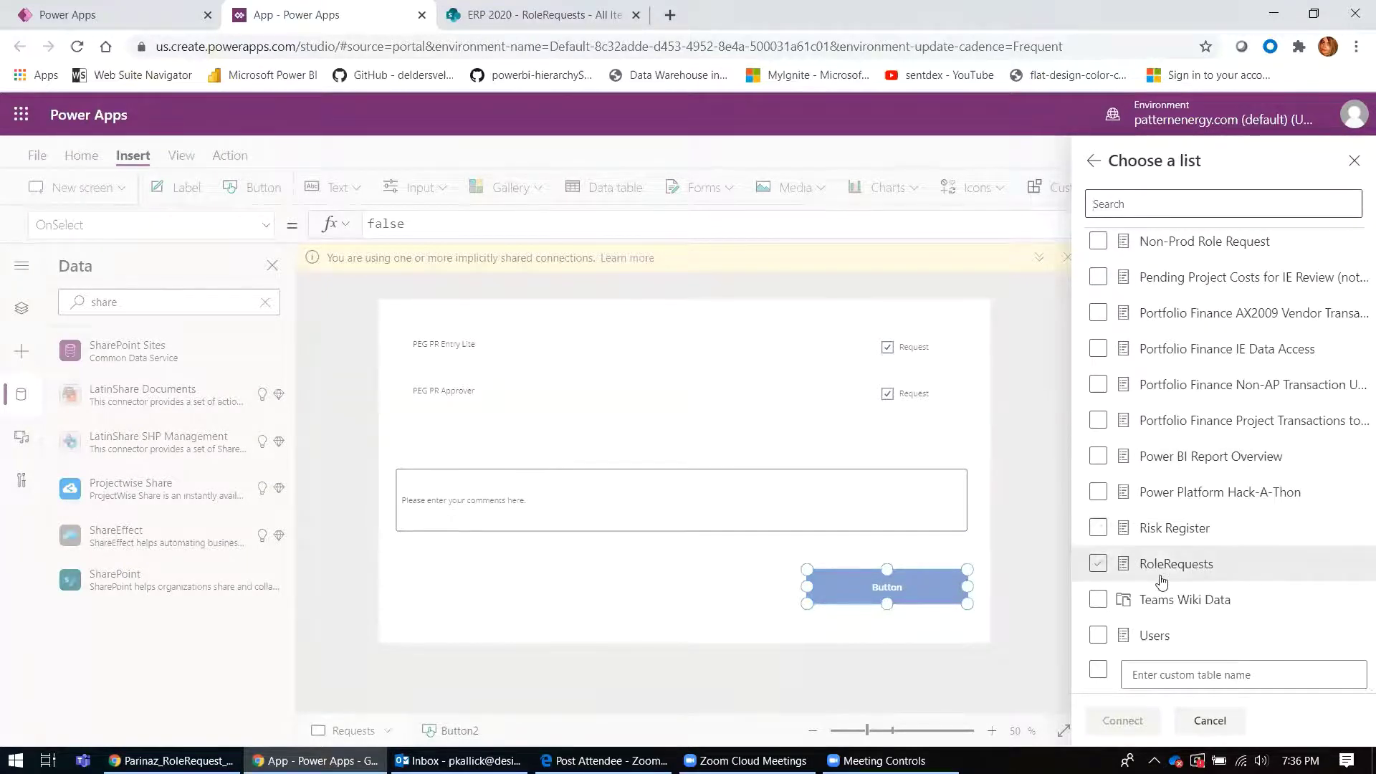
{"action": "left_click", "coordinate": [1099, 570]}
{"action": "left_click", "coordinate": [1100, 570]}
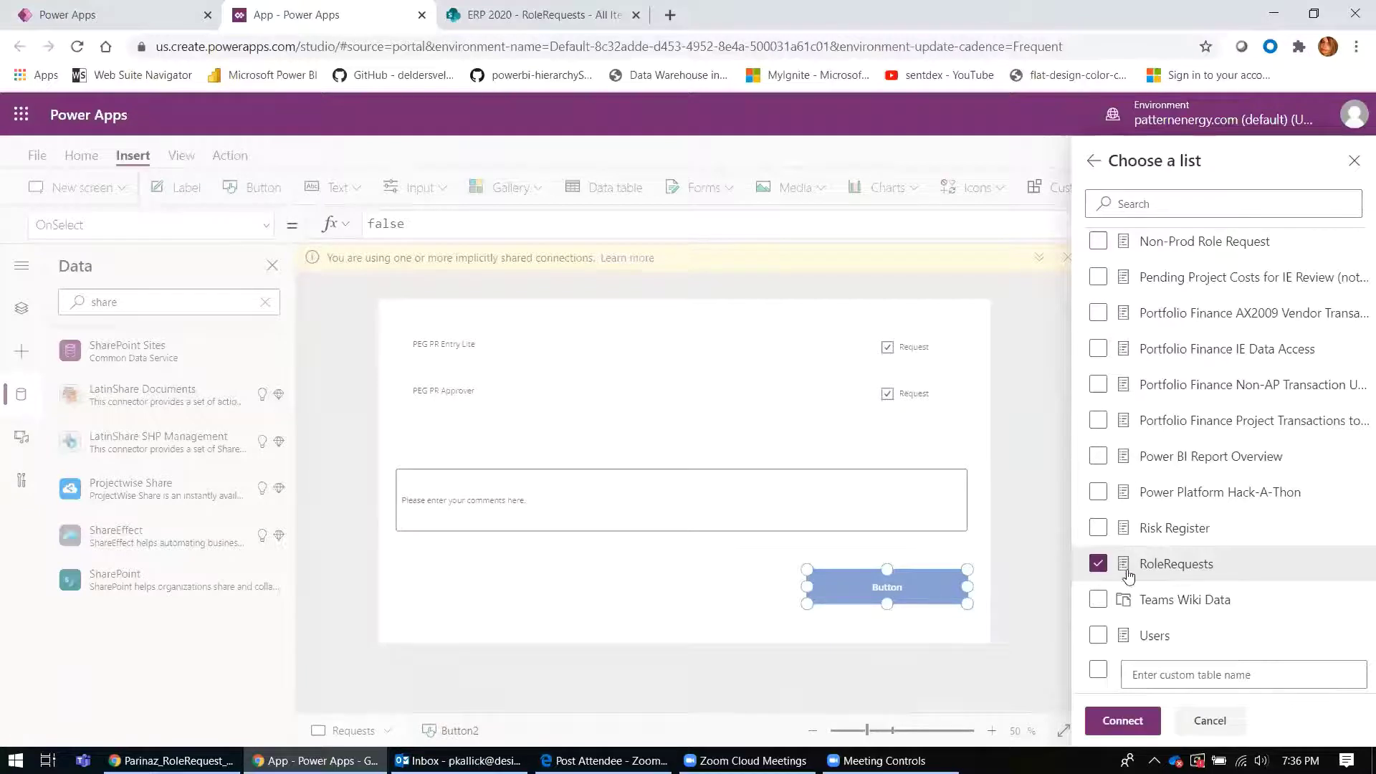
{"action": "left_click", "coordinate": [1134, 725]}
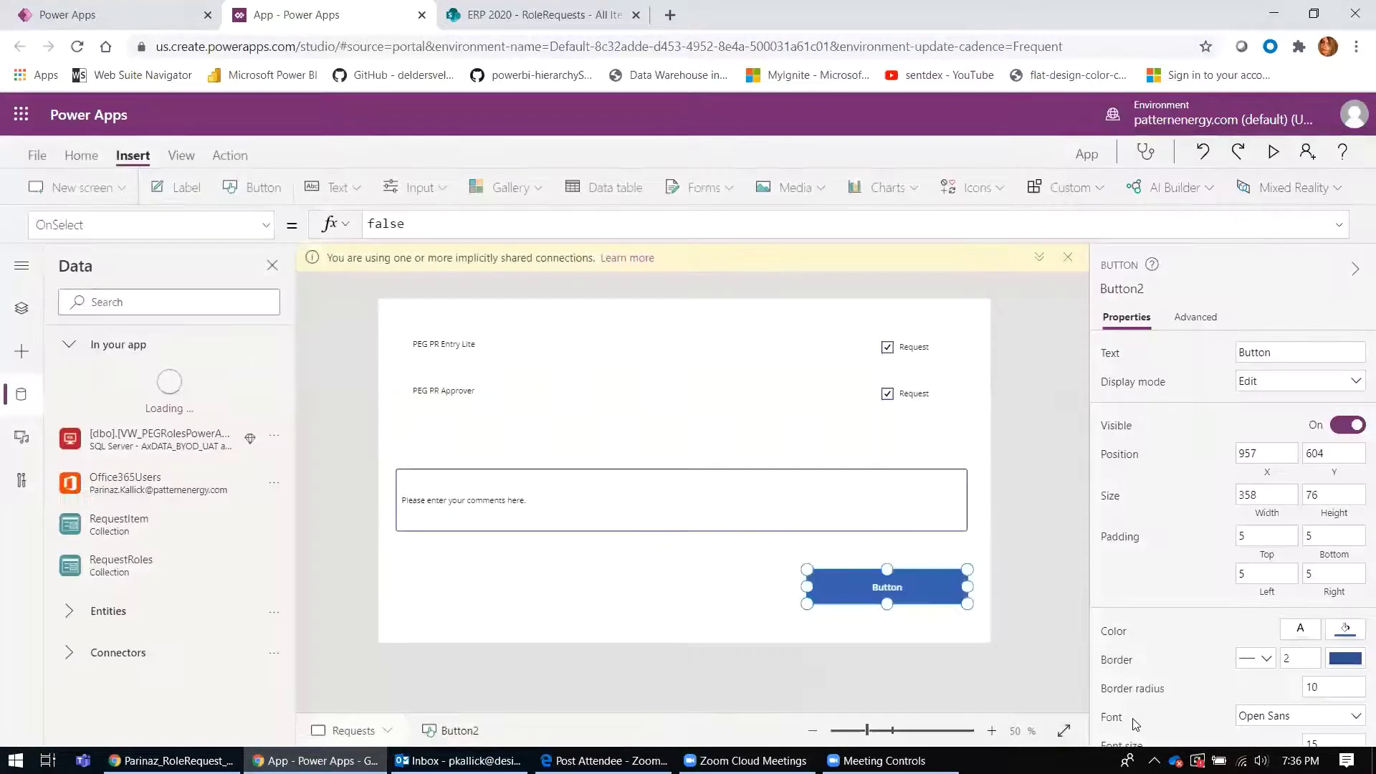
{"action": "mouse_move", "coordinate": [113, 406]}
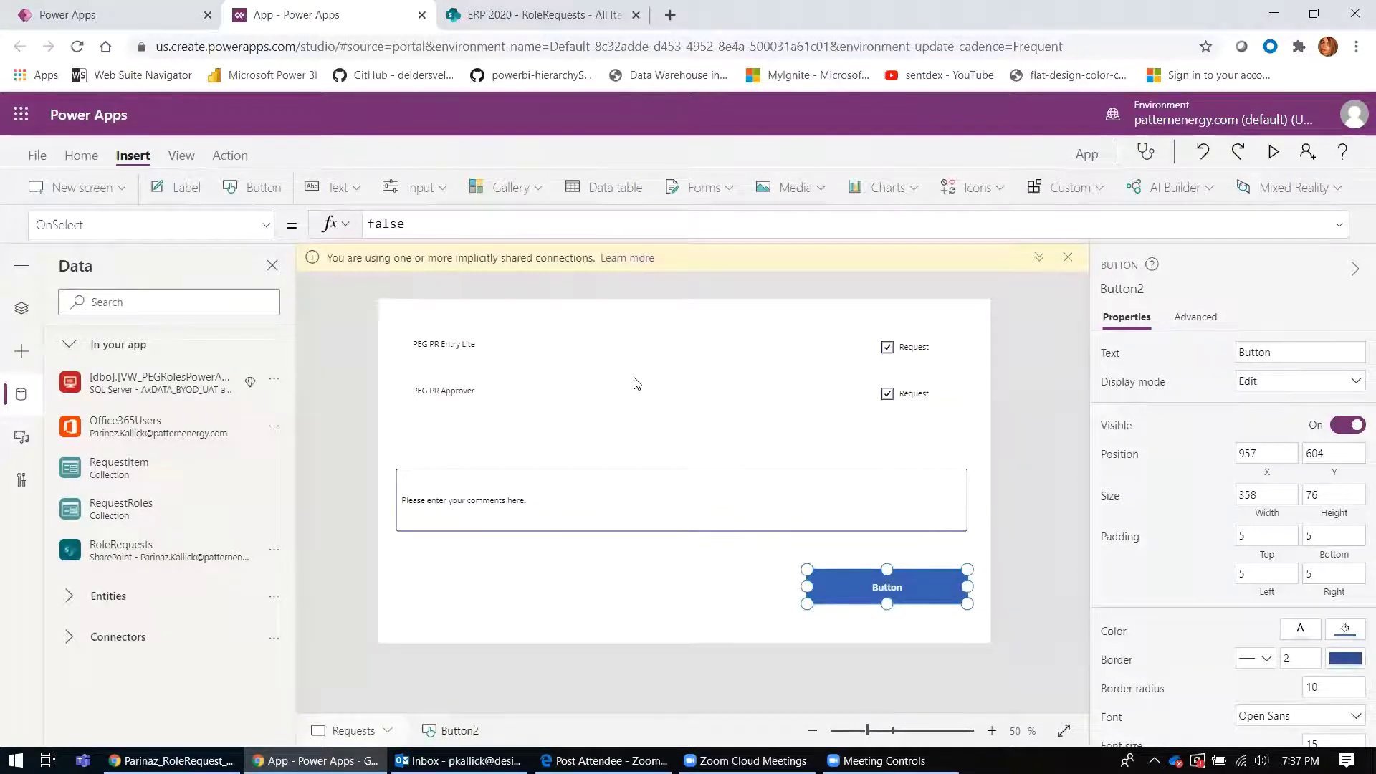
Replace the button's OnSelect value false with the start of a Patch formula whose source is RoleRequests
{"action": "left_click", "coordinate": [1339, 228]}
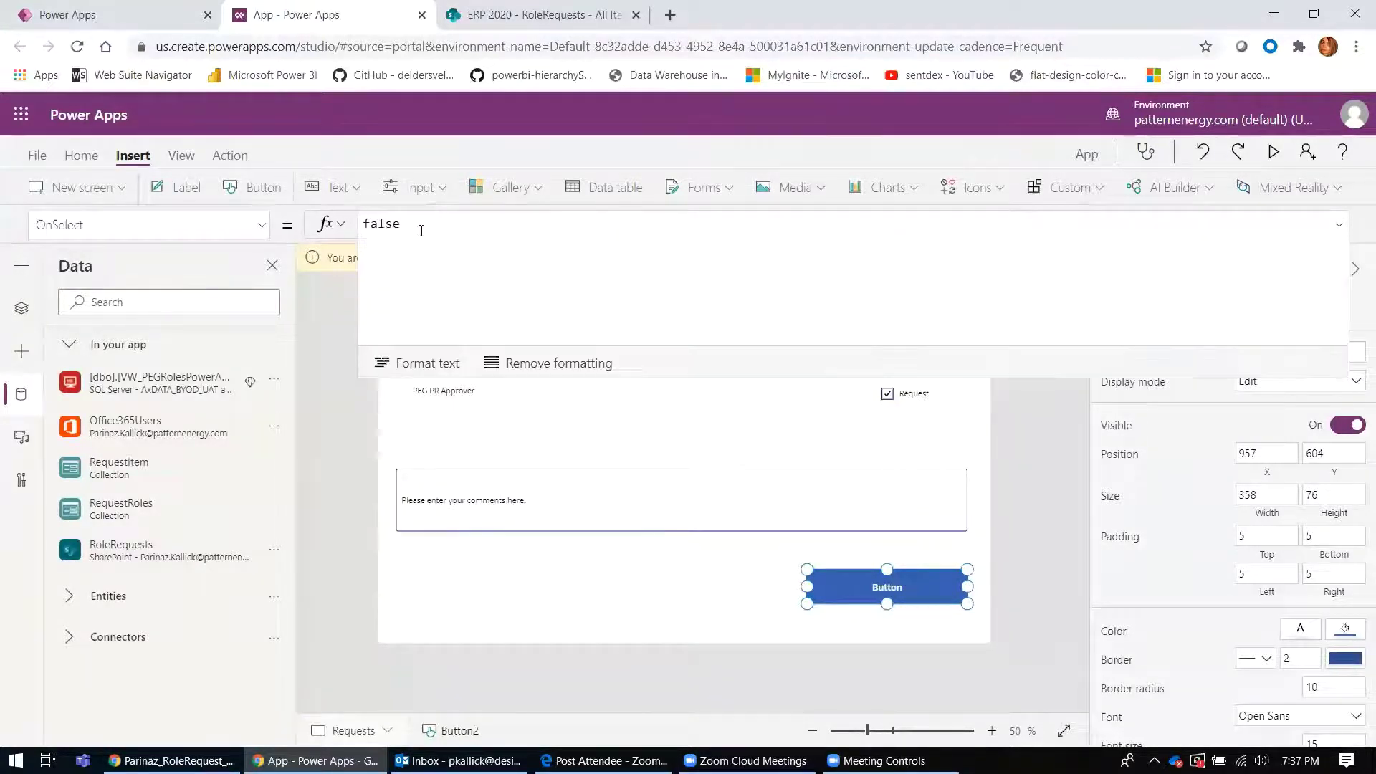
{"action": "double_click", "coordinate": [380, 224]}
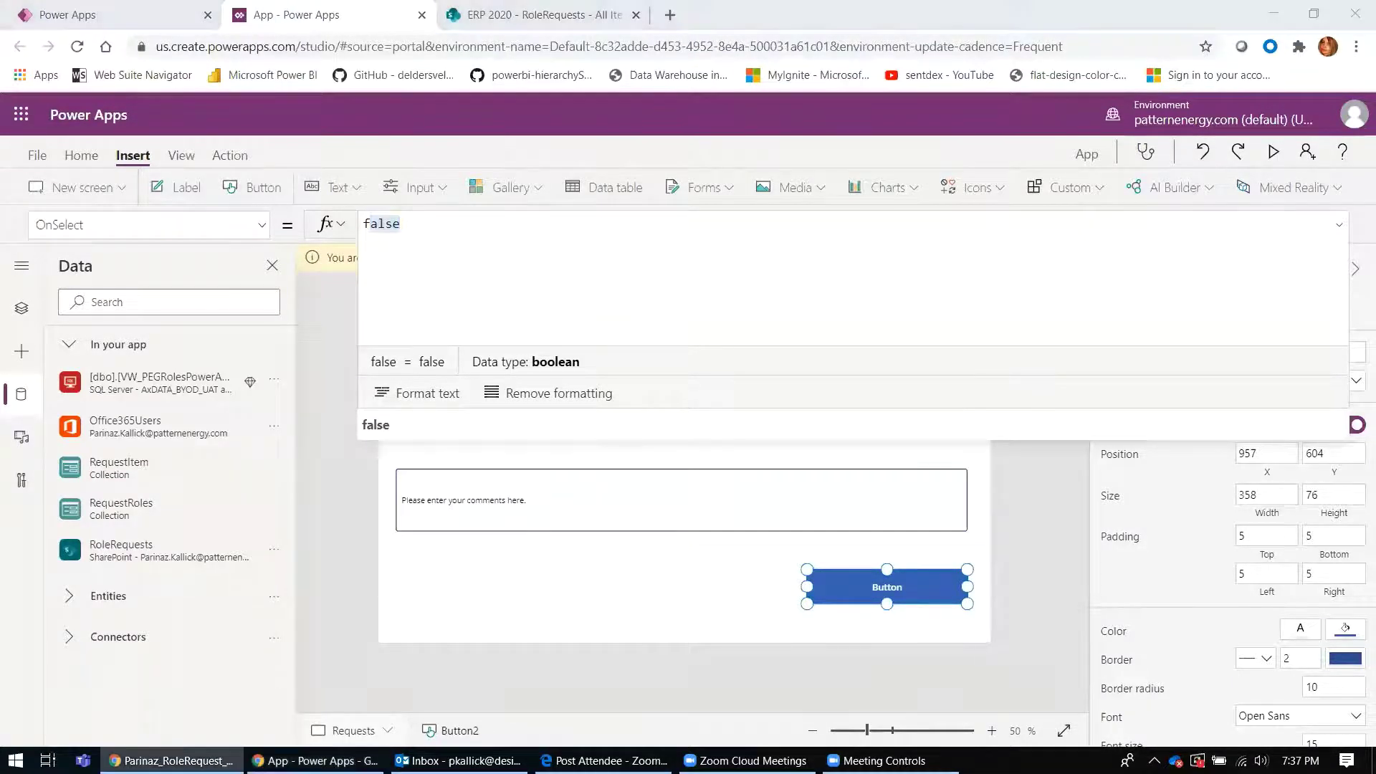
{"action": "mouse_move", "coordinate": [370, 224]}
{"action": "left_mouse_down"}
{"action": "mouse_move", "coordinate": [415, 226]}
{"action": "mouse_move", "coordinate": [364, 225]}
{"action": "left_mouse_up"}
{"action": "double_click", "coordinate": [366, 224]}
{"action": "type", "text": "Patch"}
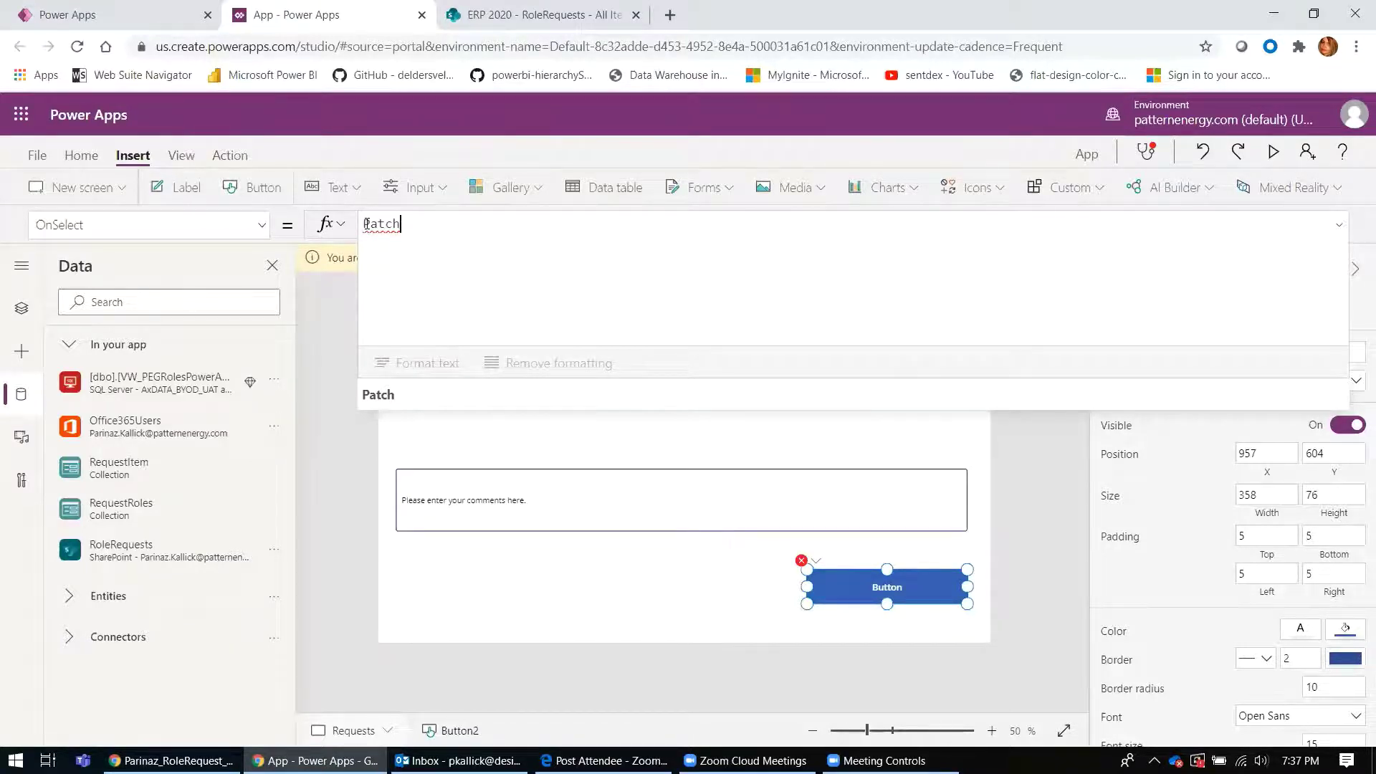
{"action": "type", "text": "("}
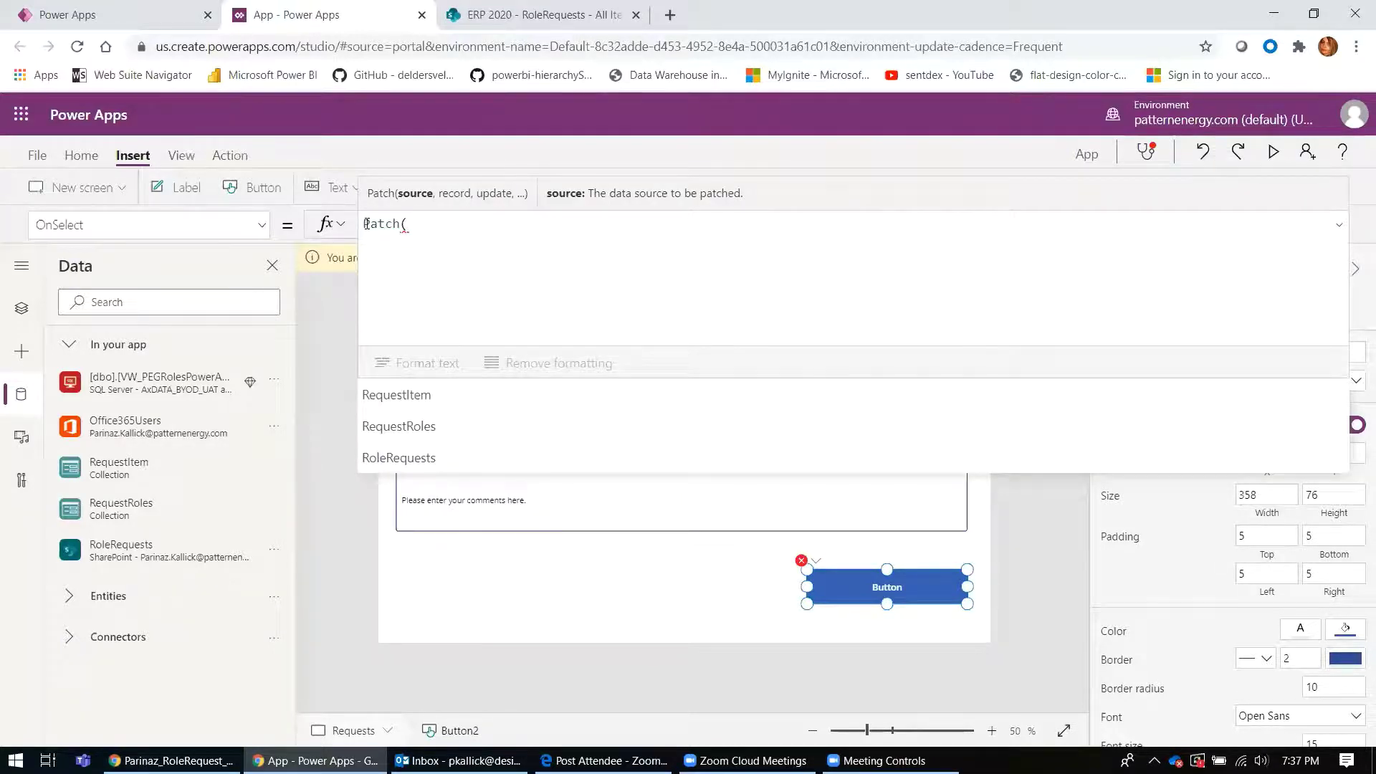
{"action": "type", "text": "rol"}
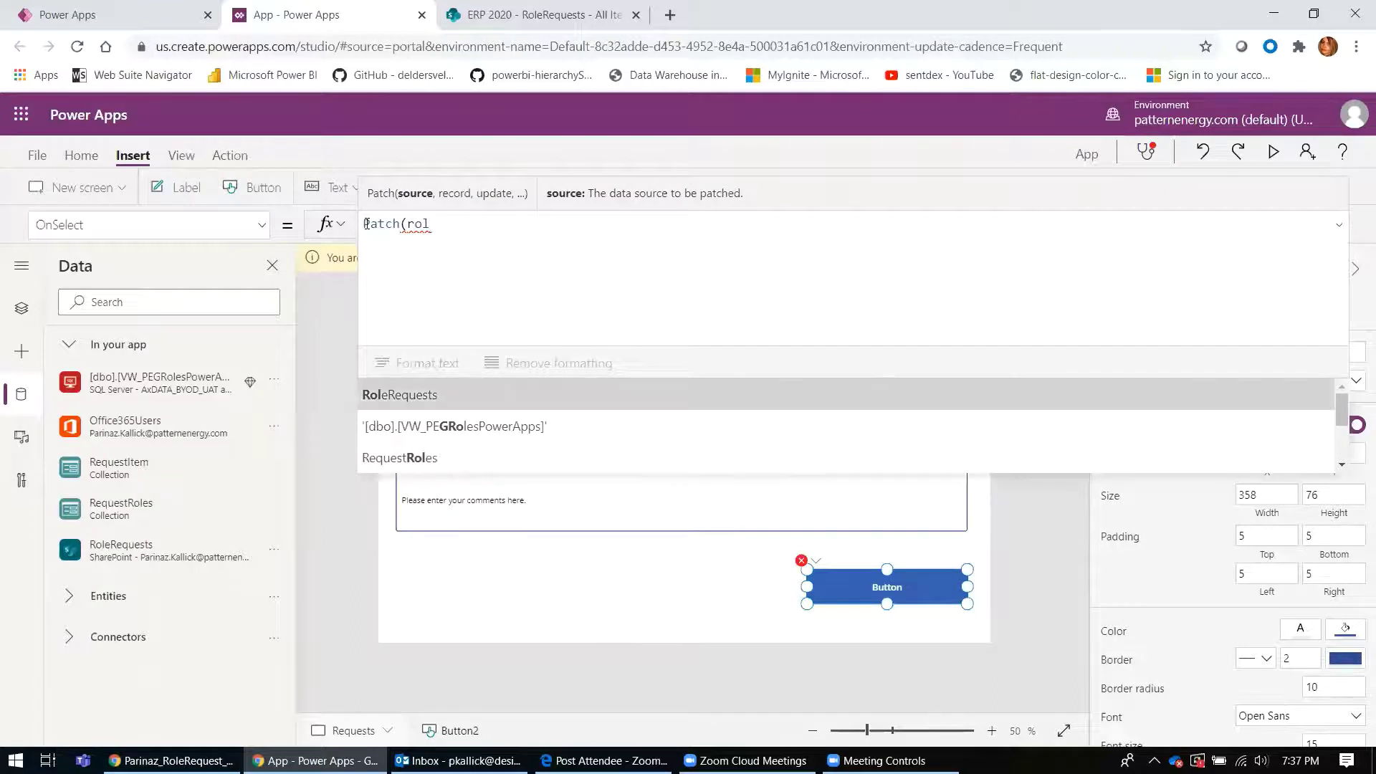
{"action": "key", "text": "Tab"}
Add Defaults(RoleRequests) as the record argument of the Patch formula, so it creates a new list item
{"action": "type", "text": ",Defa"}
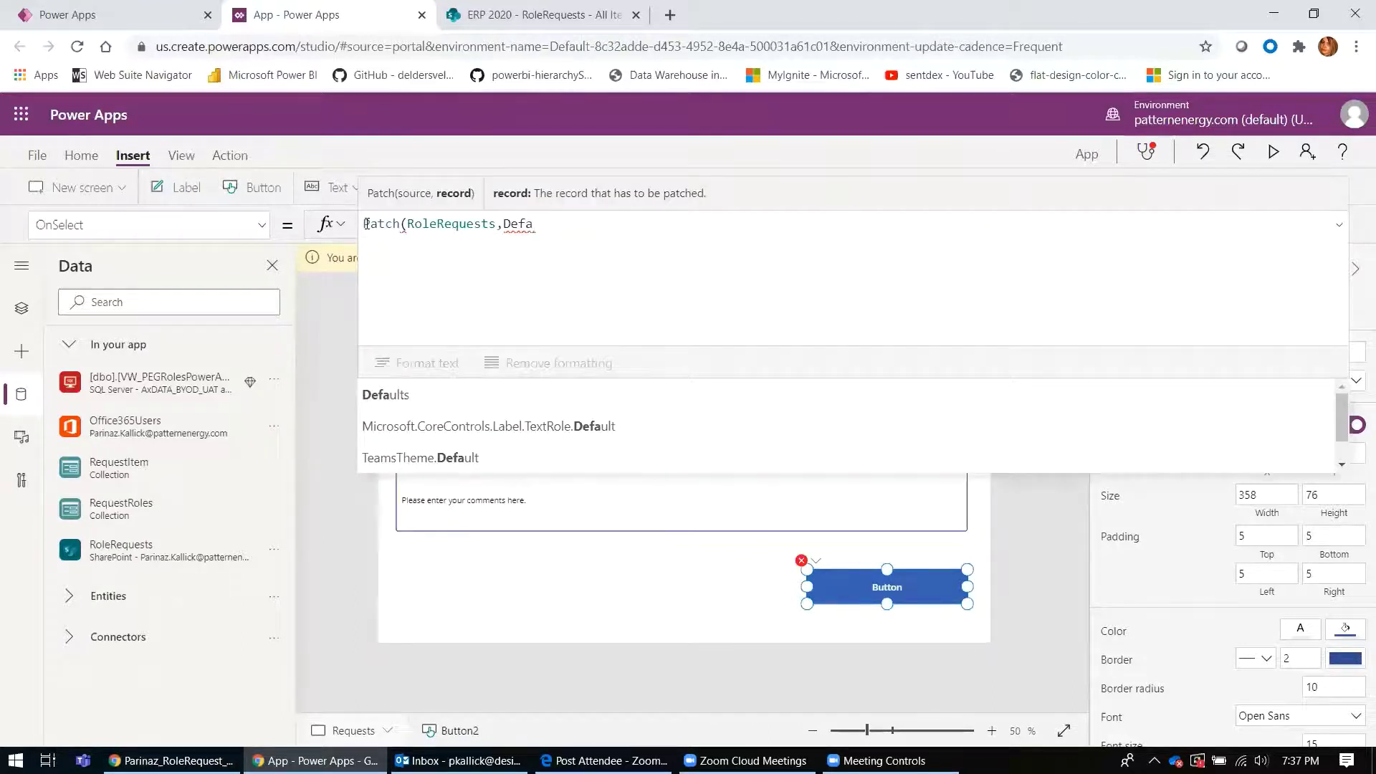
{"action": "key", "text": "Tab"}
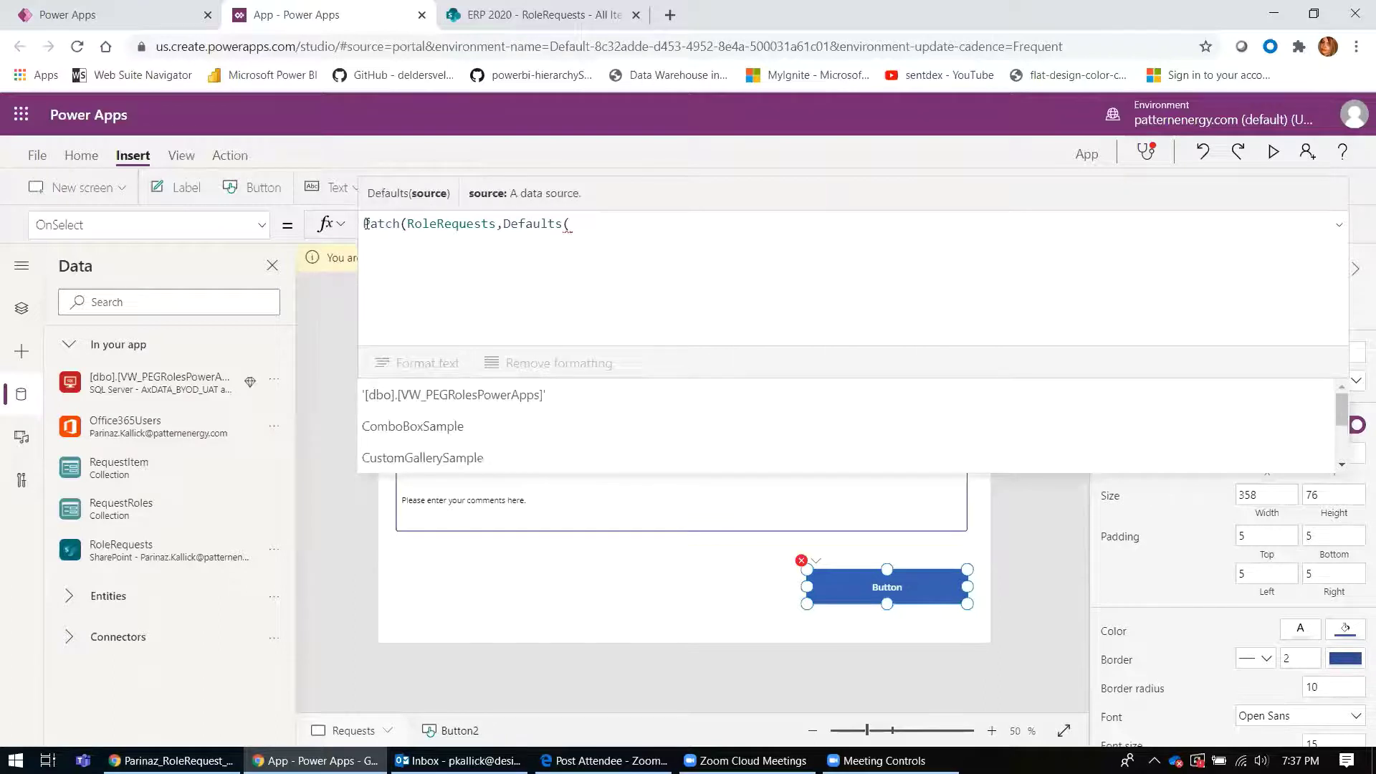
{"action": "type", "text": "Role"}
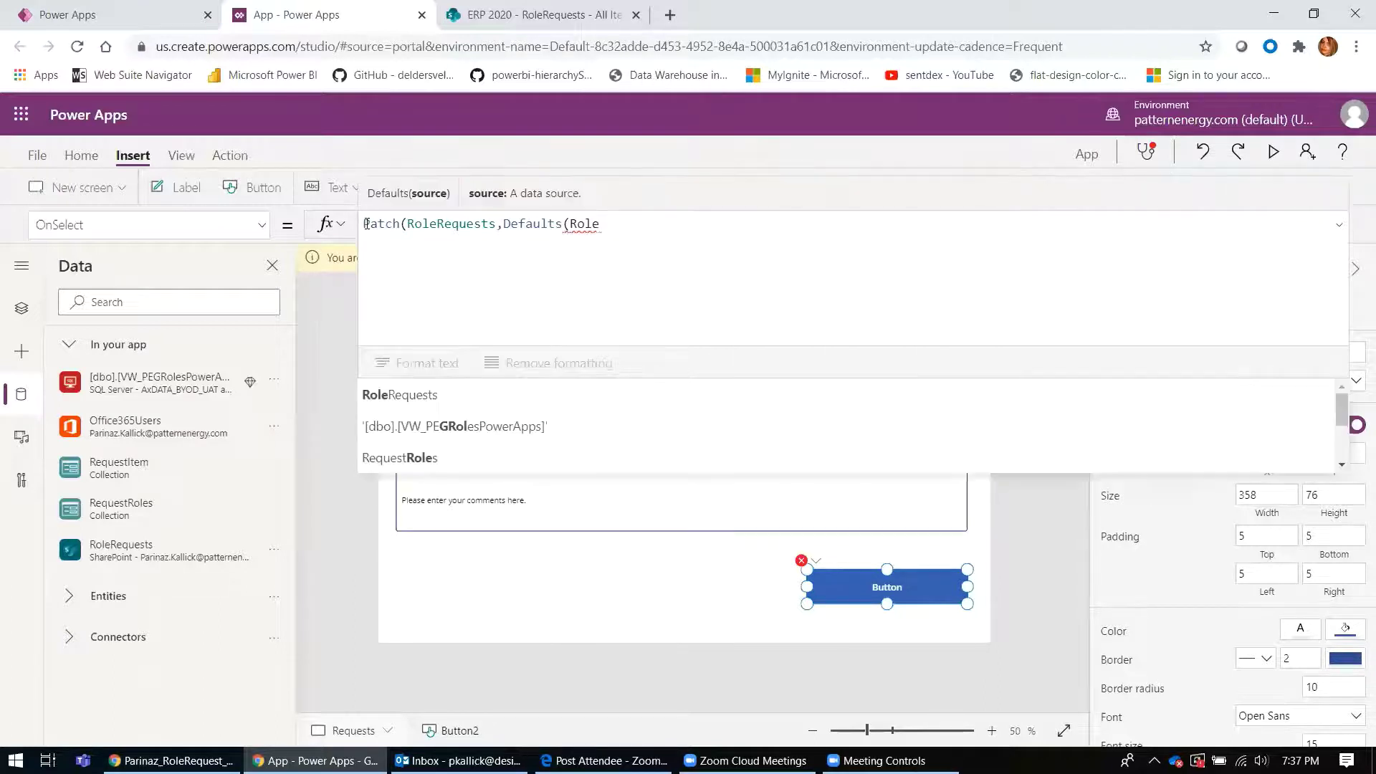
{"action": "type", "text": "Re"}
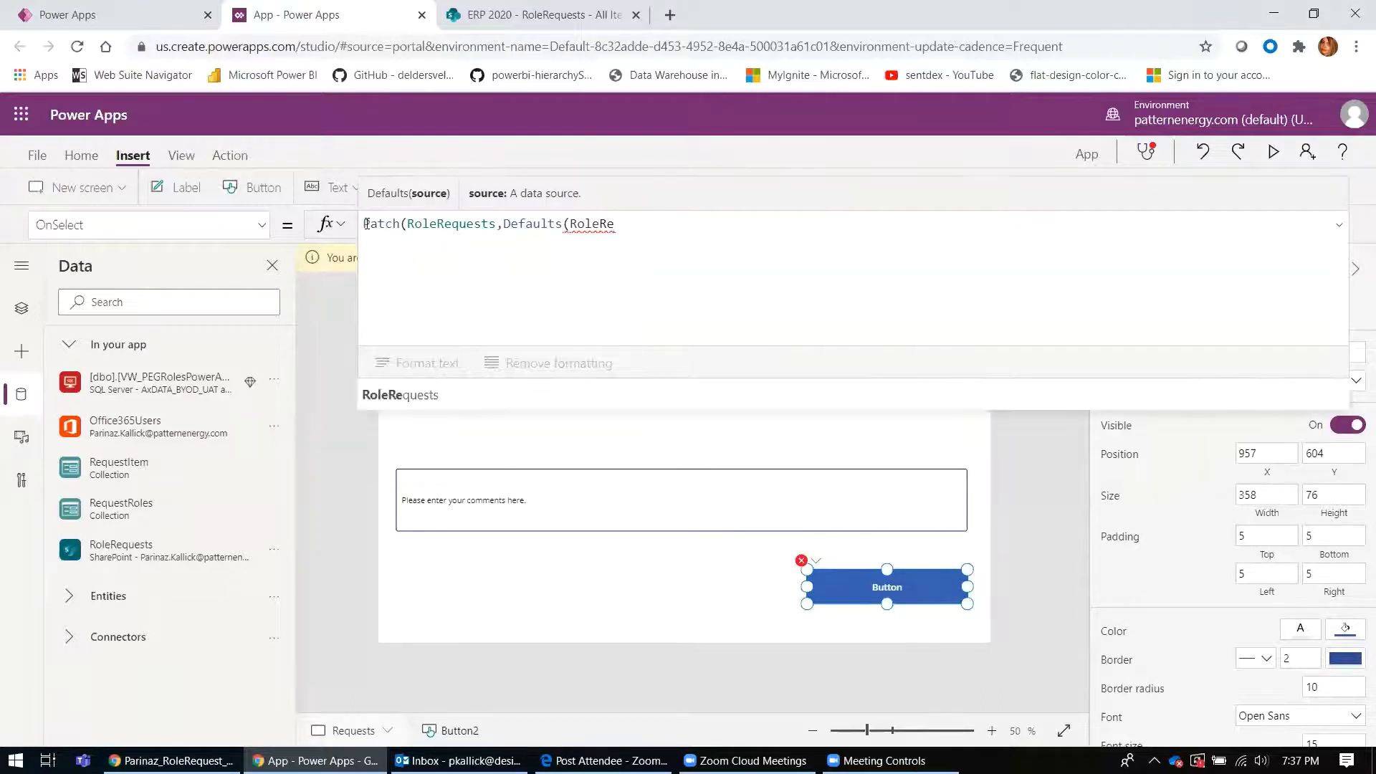
{"action": "key", "text": "Tab"}
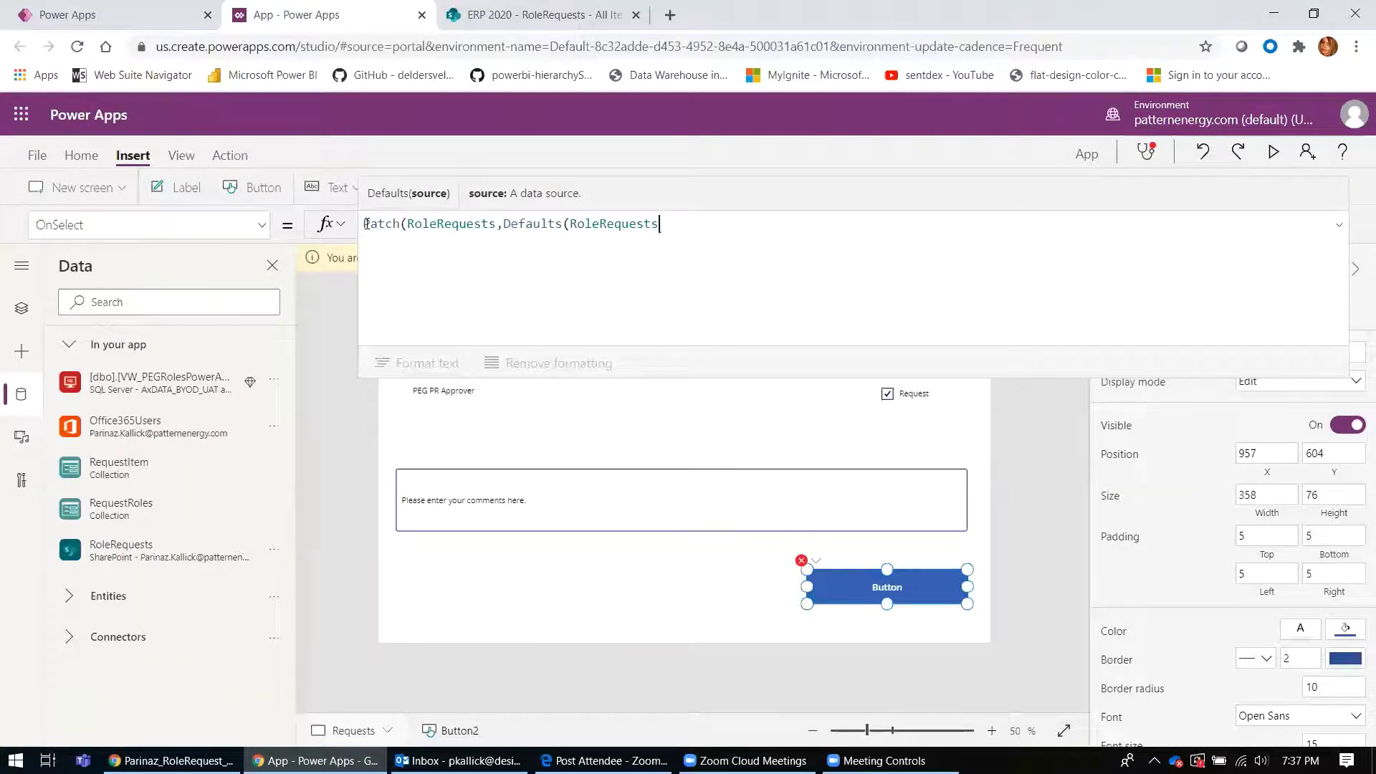
{"action": "type", "text": "),"}
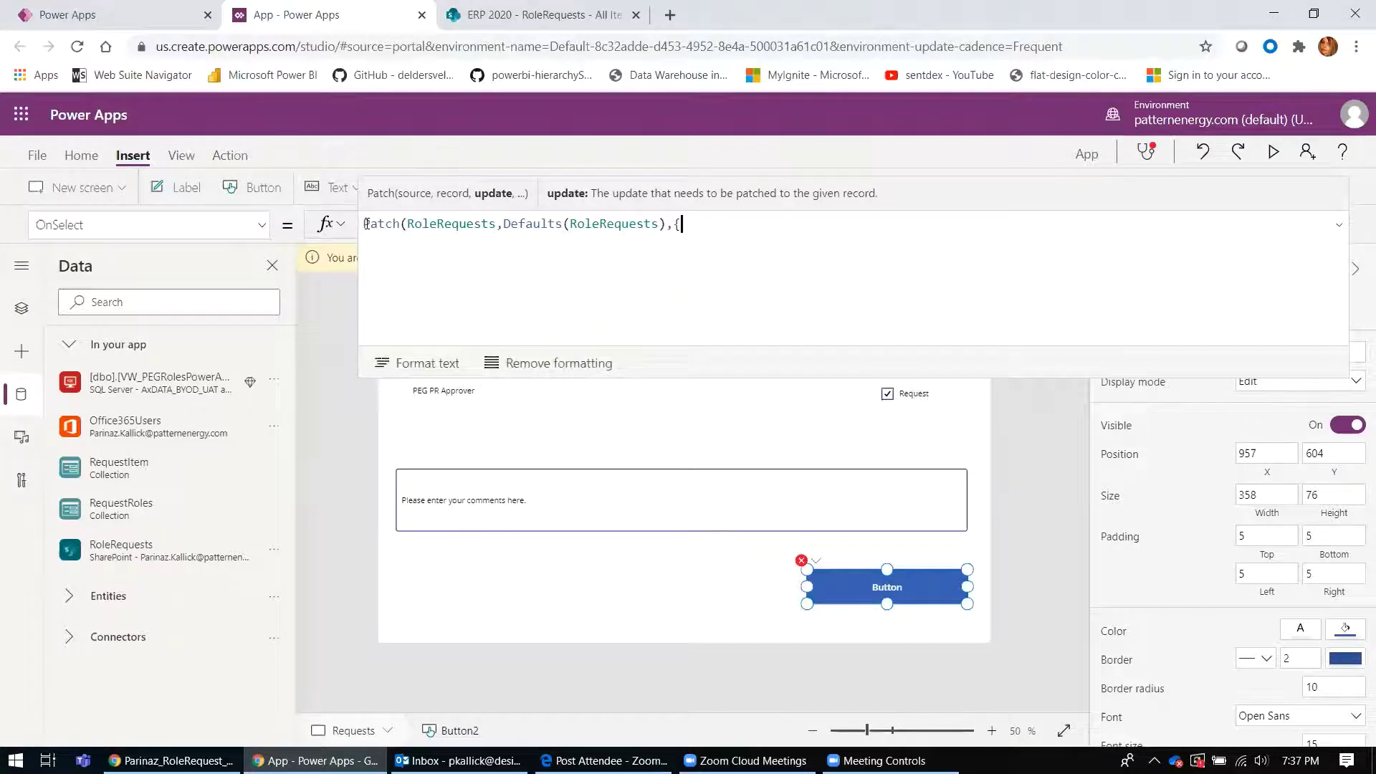
Open the Patch update record with { and map Title to appuser.jobTitle
{"action": "type", "text": "{t"}
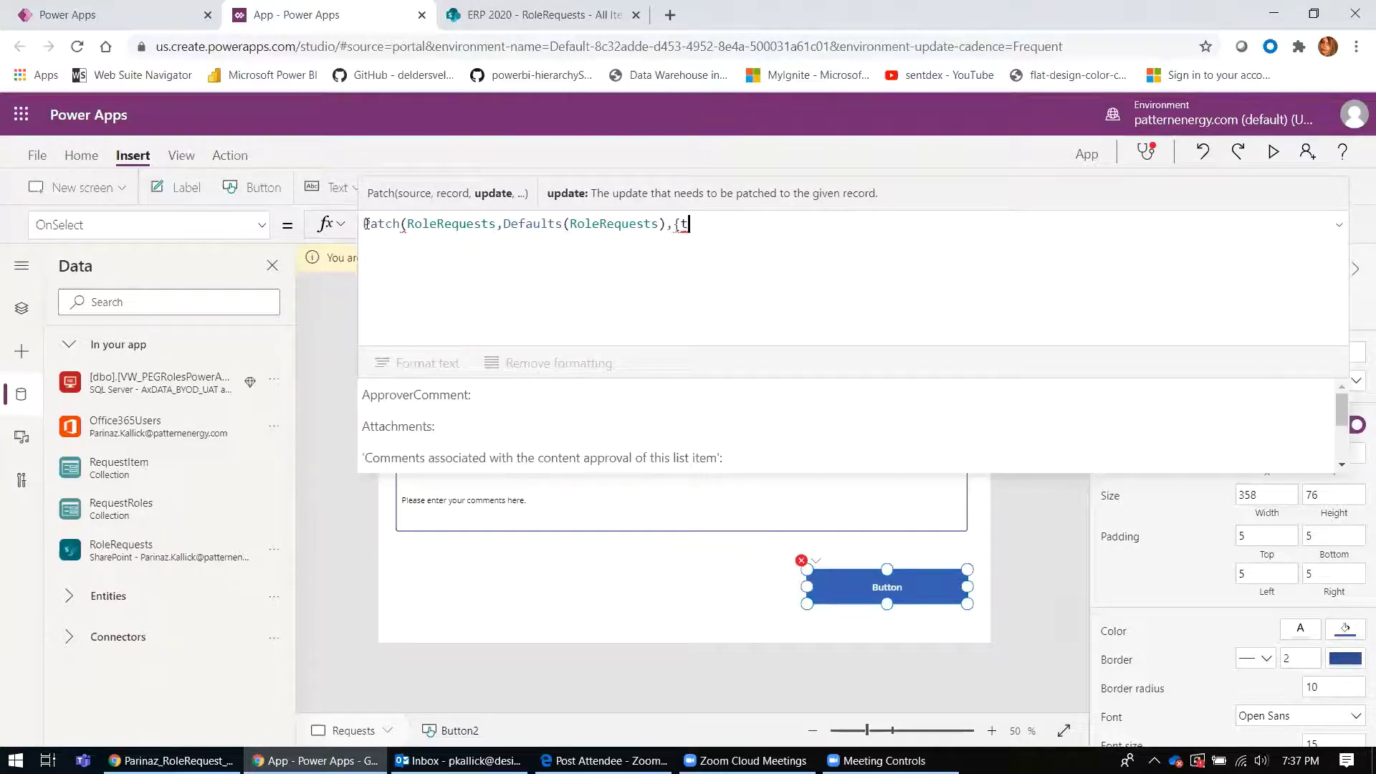
{"action": "key", "text": "BackSpace"}
{"action": "type", "text": "Title"}
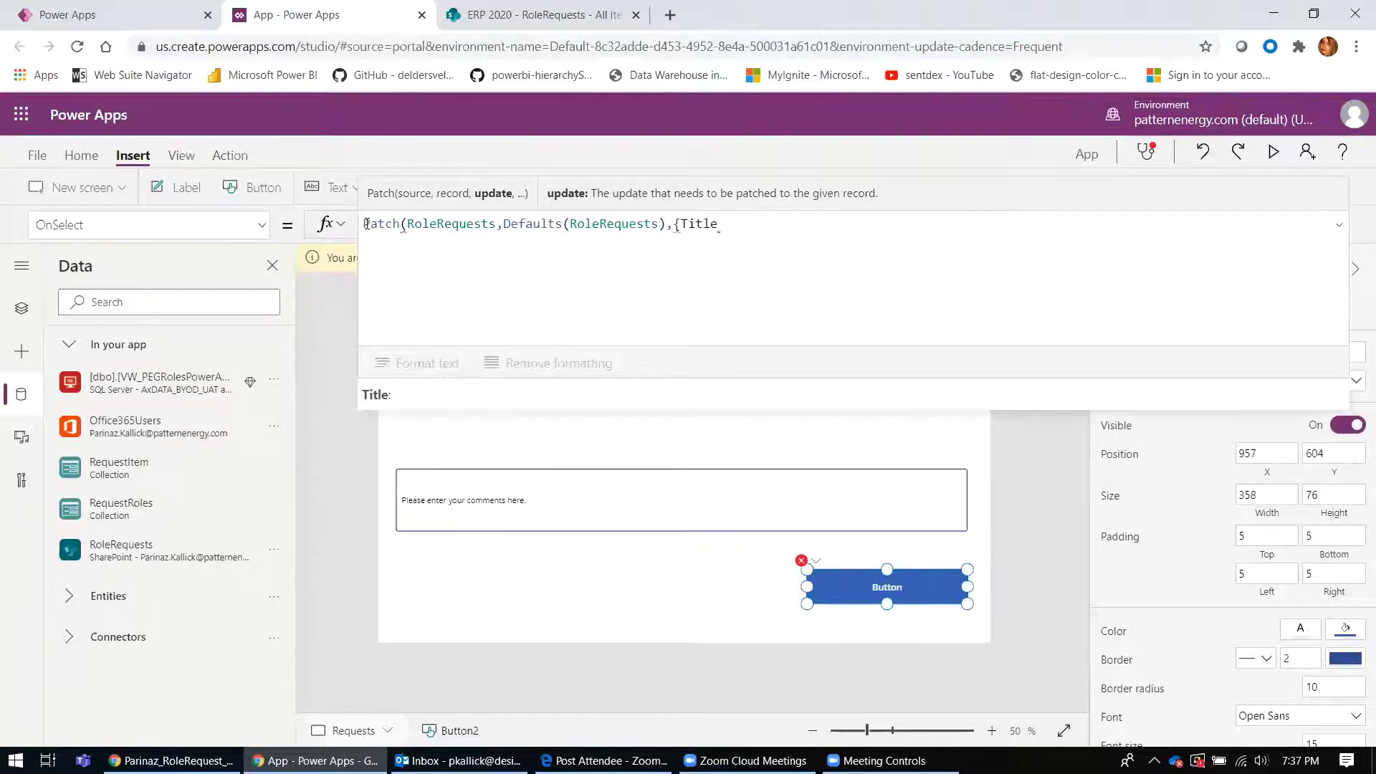
{"action": "type", "text": ":"}
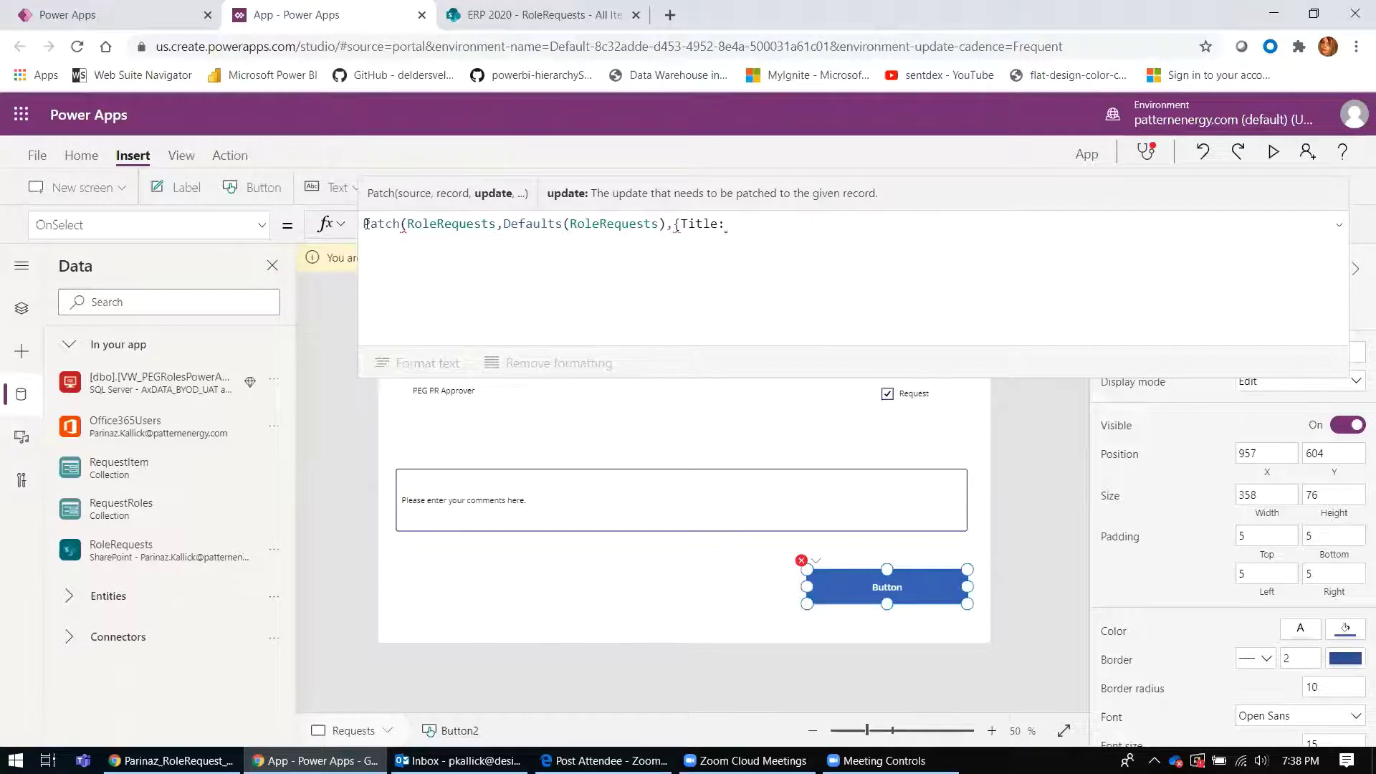
{"action": "type", "text": "app"}
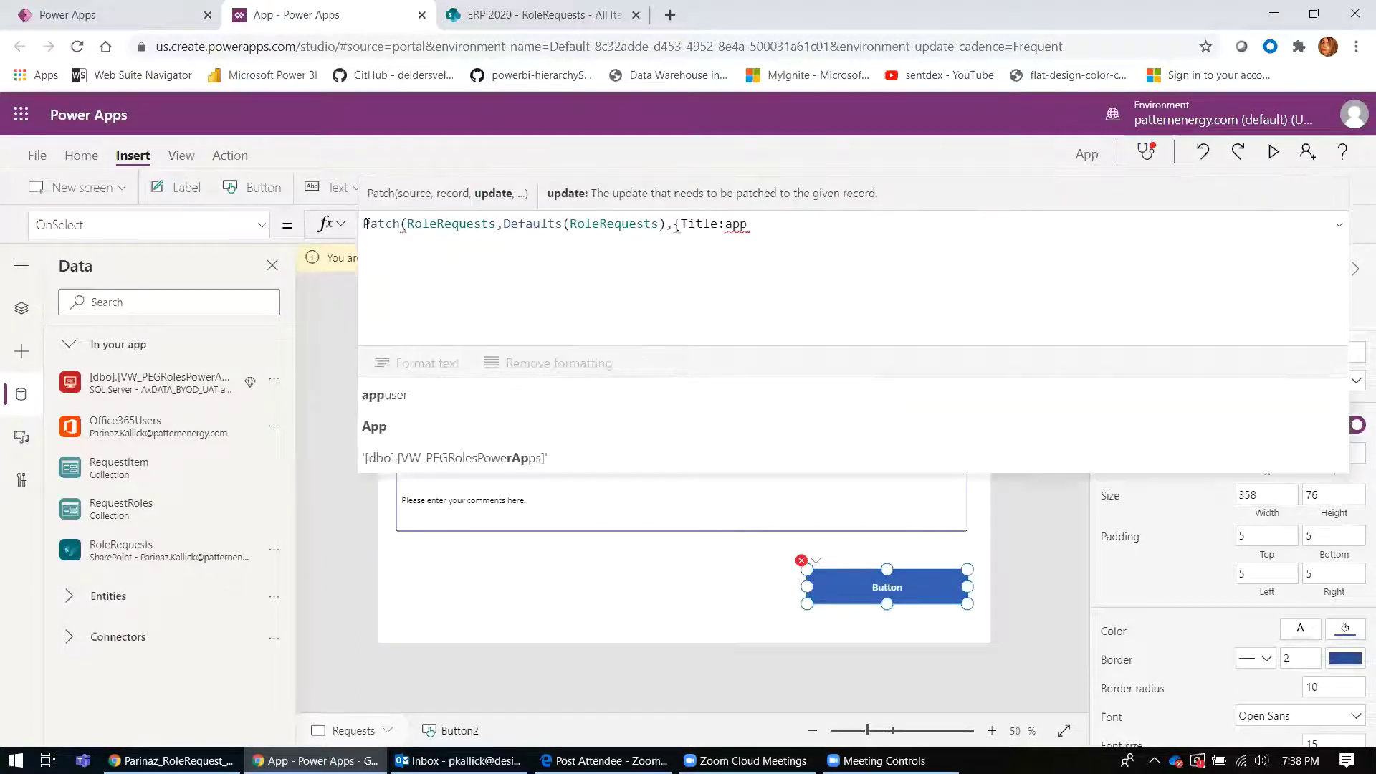
{"action": "type", "text": "user"}
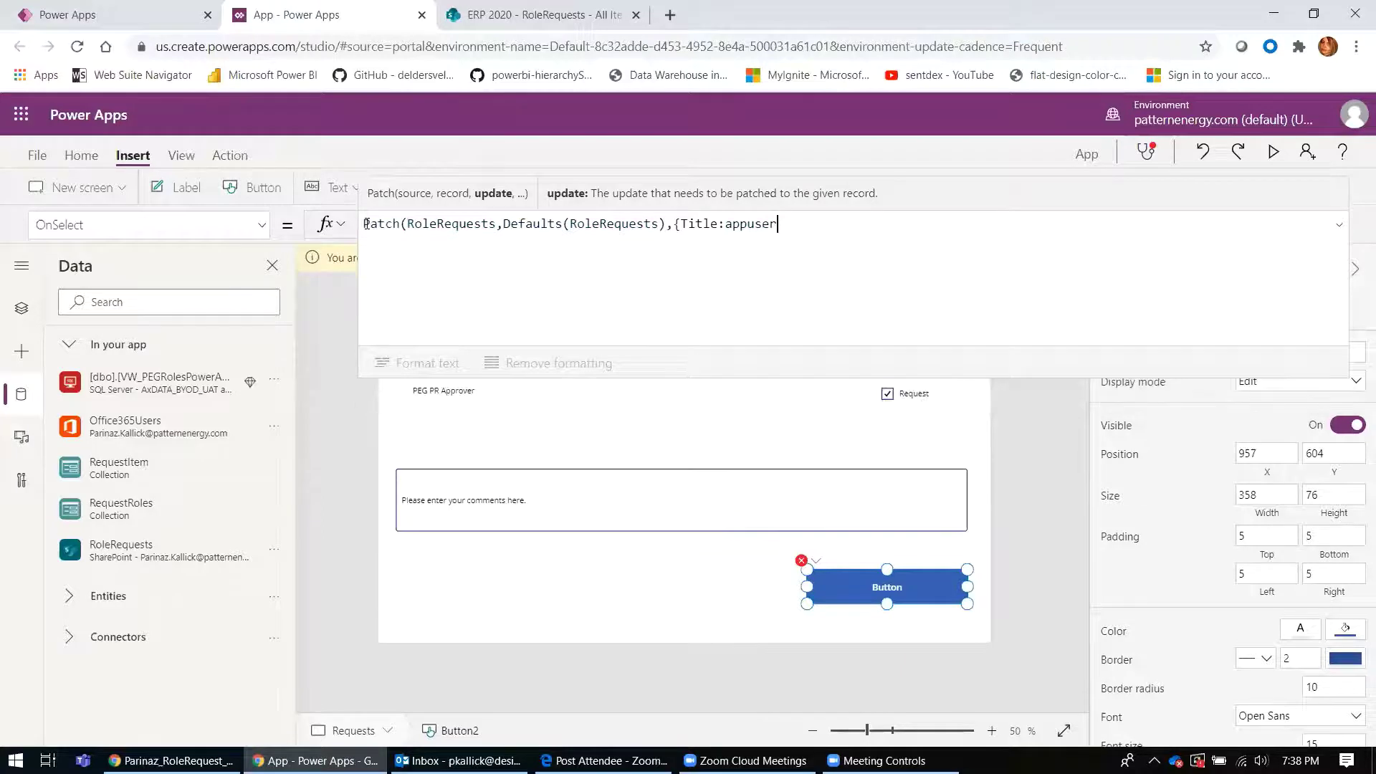
{"action": "type", "text": ".job"}
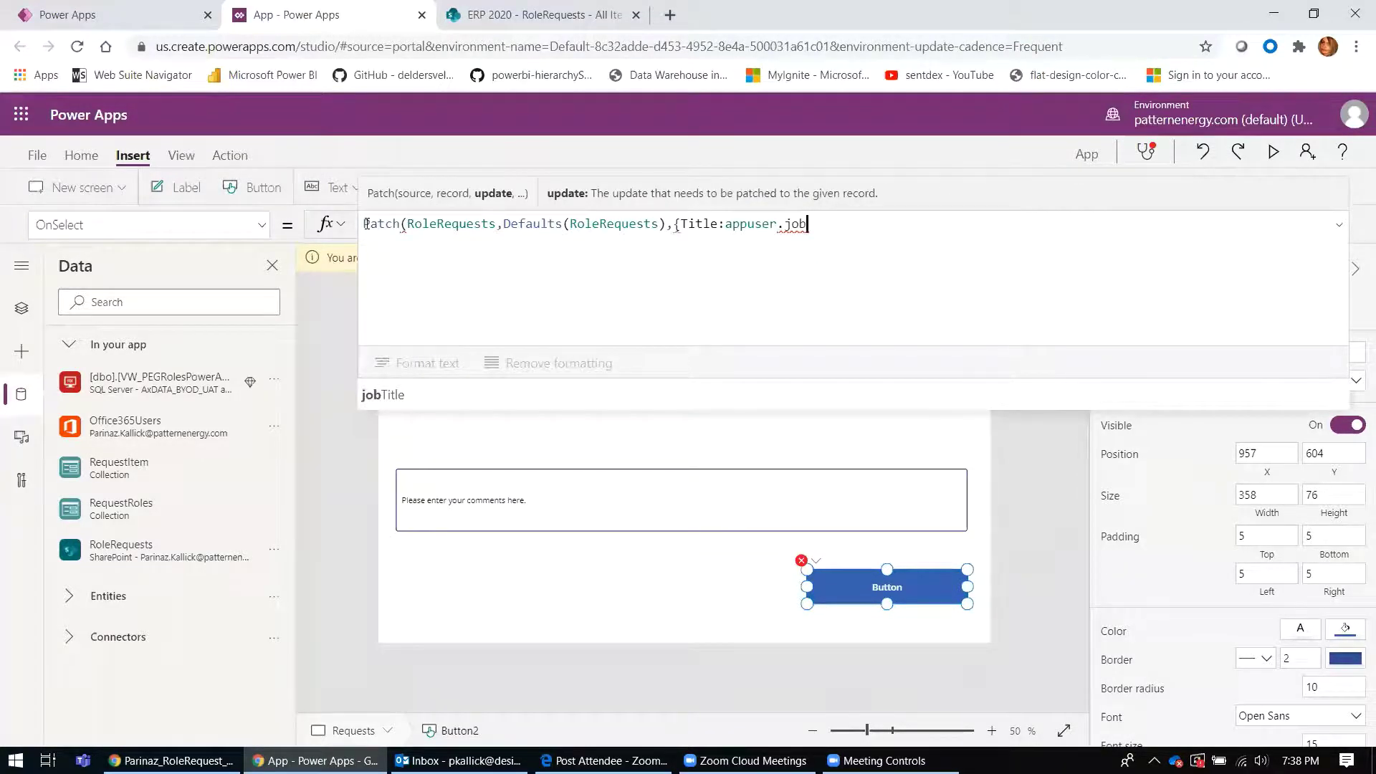
{"action": "key", "text": "Tab"}
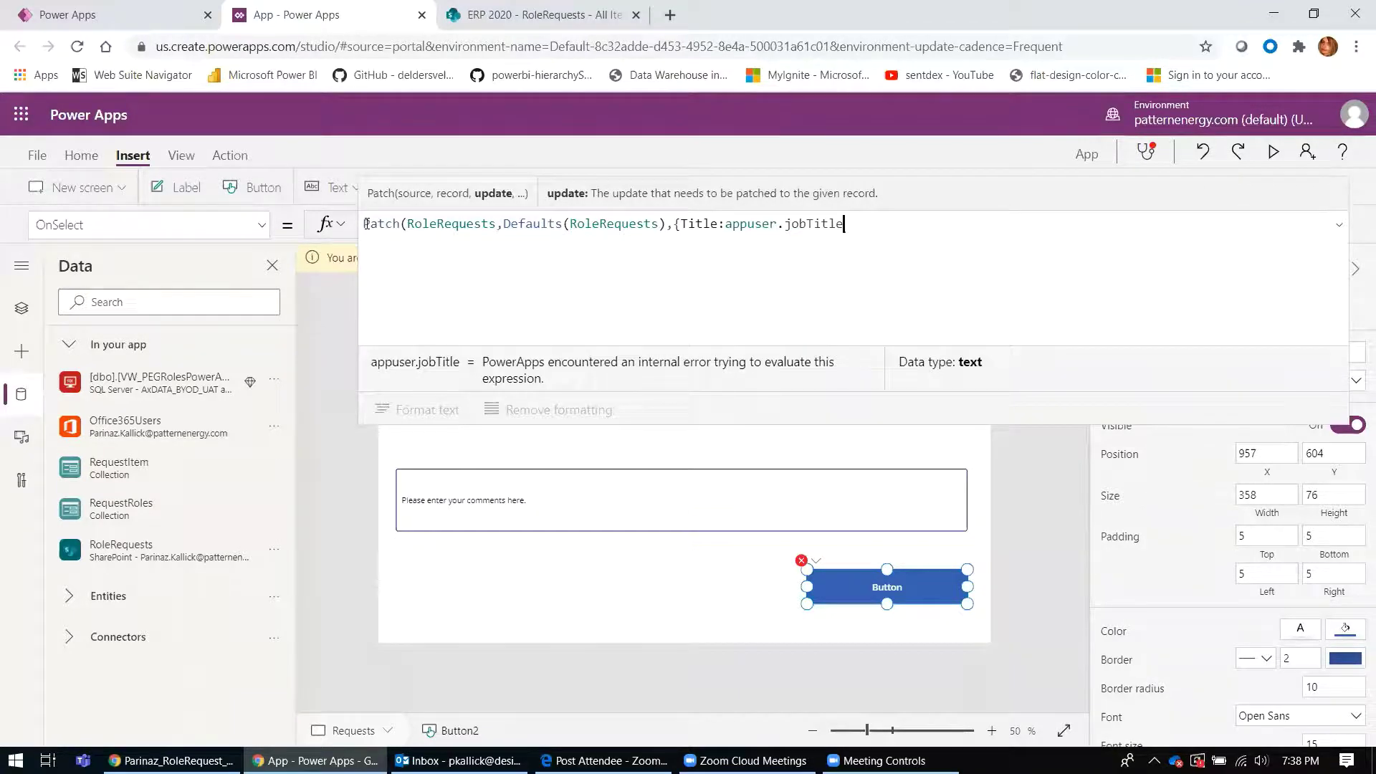
Add the Requester field to the Patch record and map it to appuser.mailNickname
{"action": "type", "text": ", Re"}
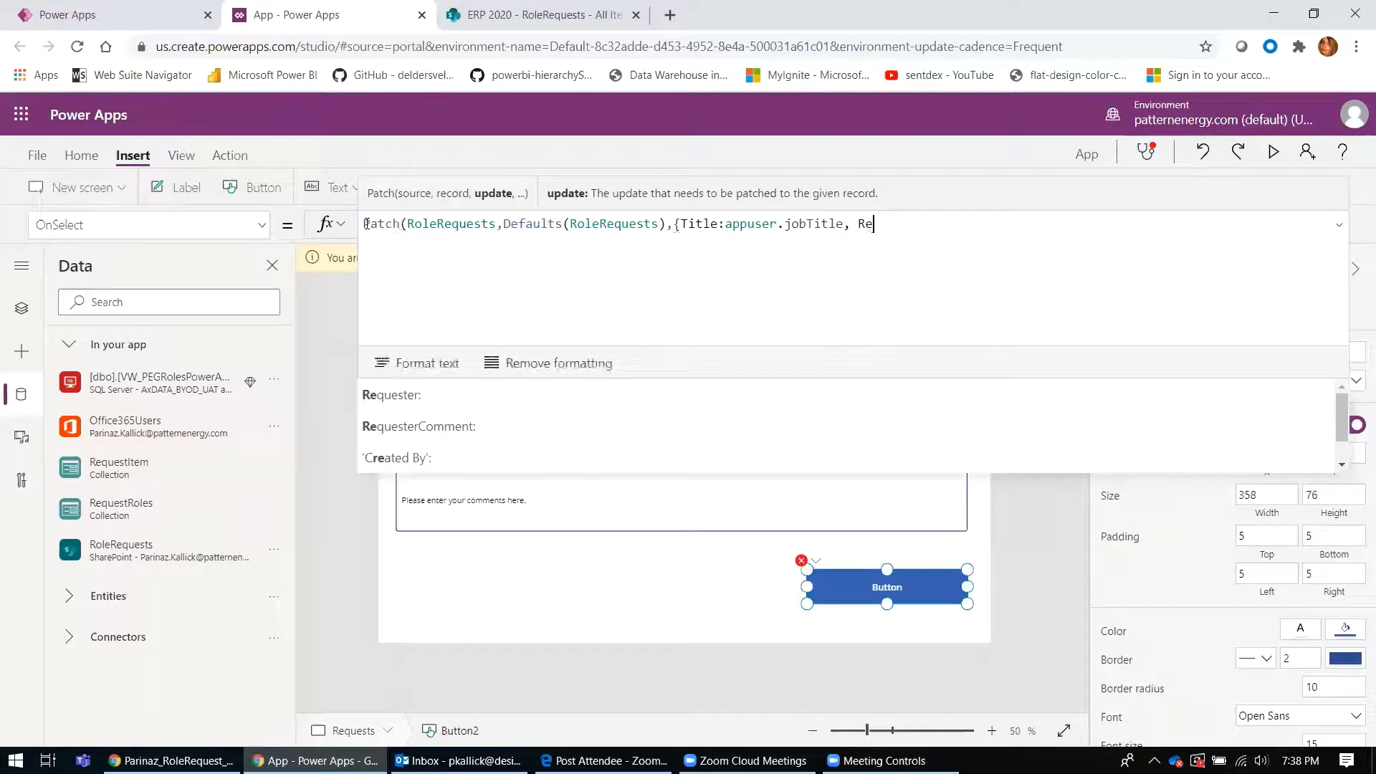
{"action": "key", "text": "Tab"}
{"action": "type", "text": "app"}
{"action": "key", "text": "Tab"}
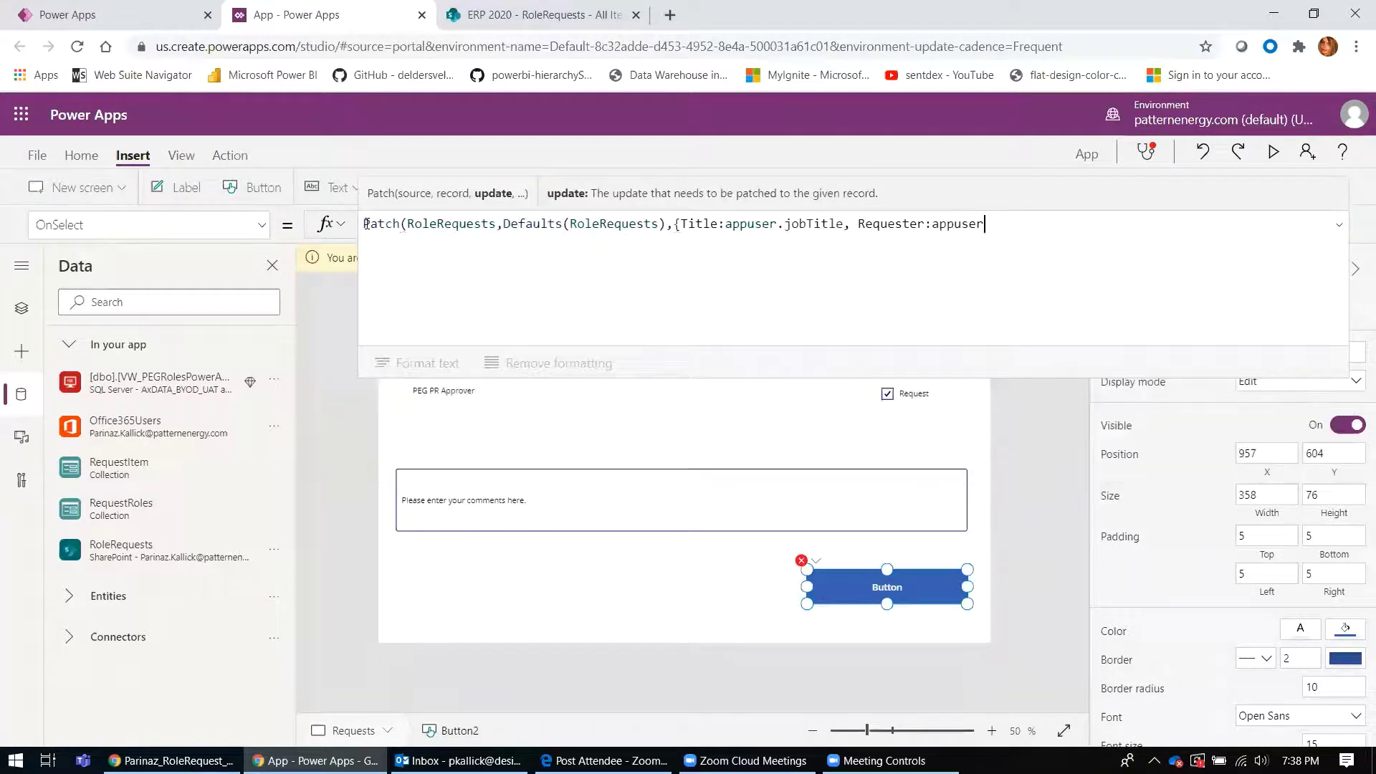
{"action": "type", "text": "."}
{"action": "type", "text": "mail"}
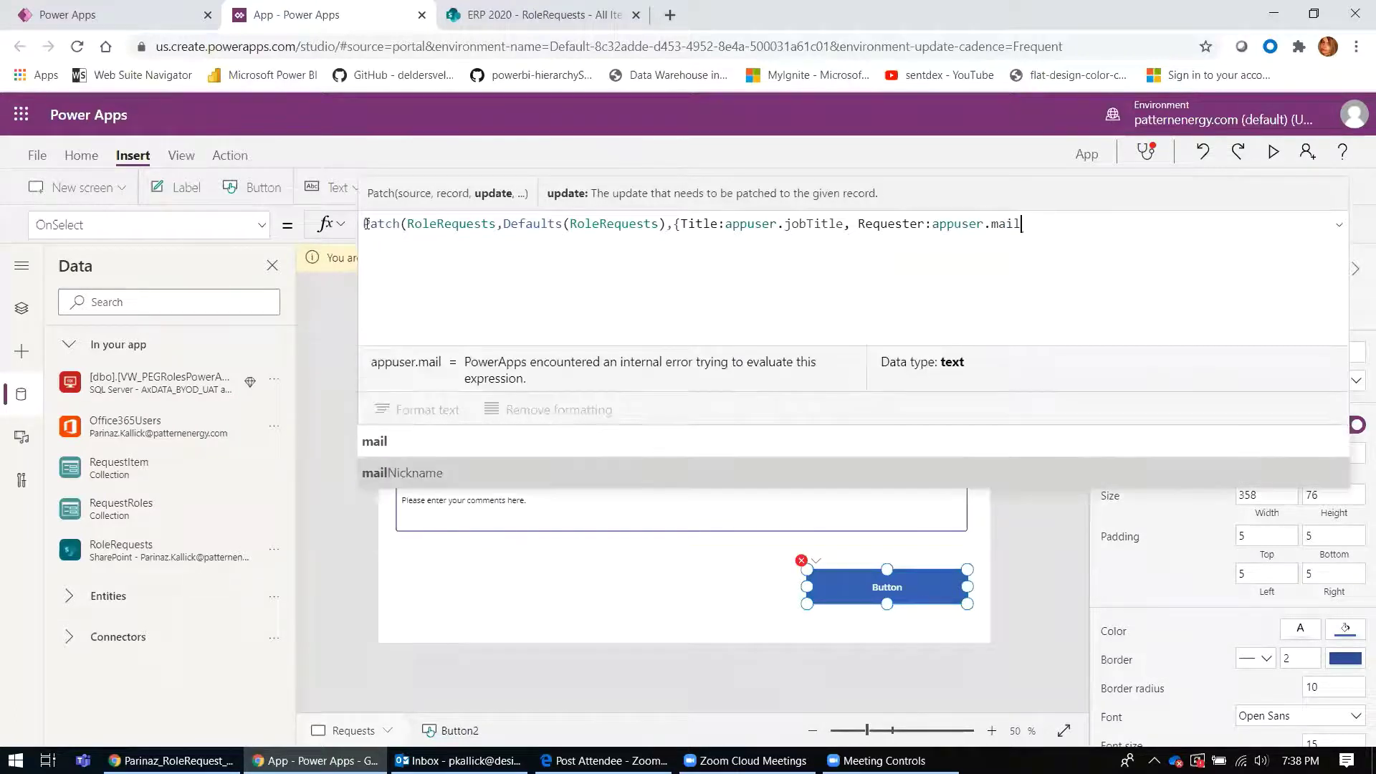
{"action": "key", "text": "Tab"}
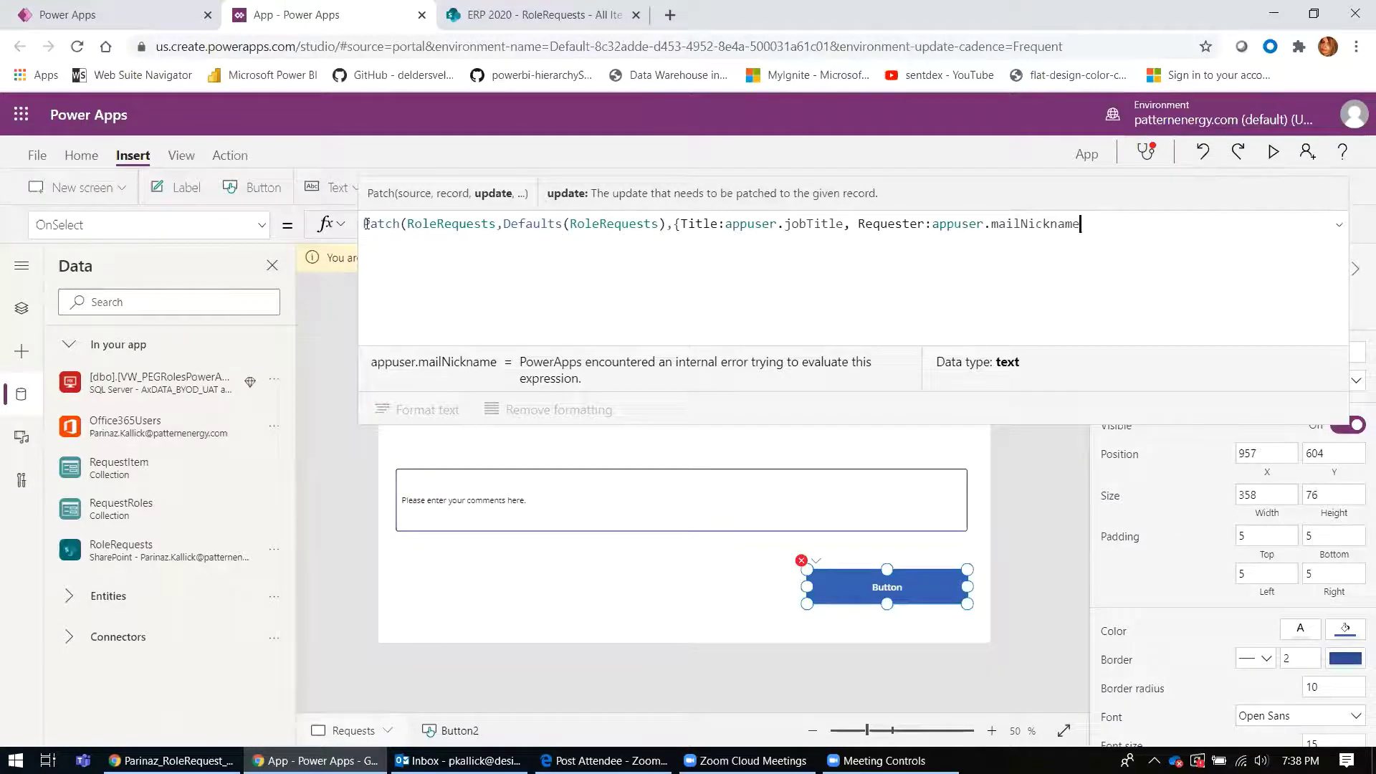
Add the Role field to the Patch record and begin its value with the Concat function
{"action": "type", "text": ","}
{"action": "type", "text": " Role"}
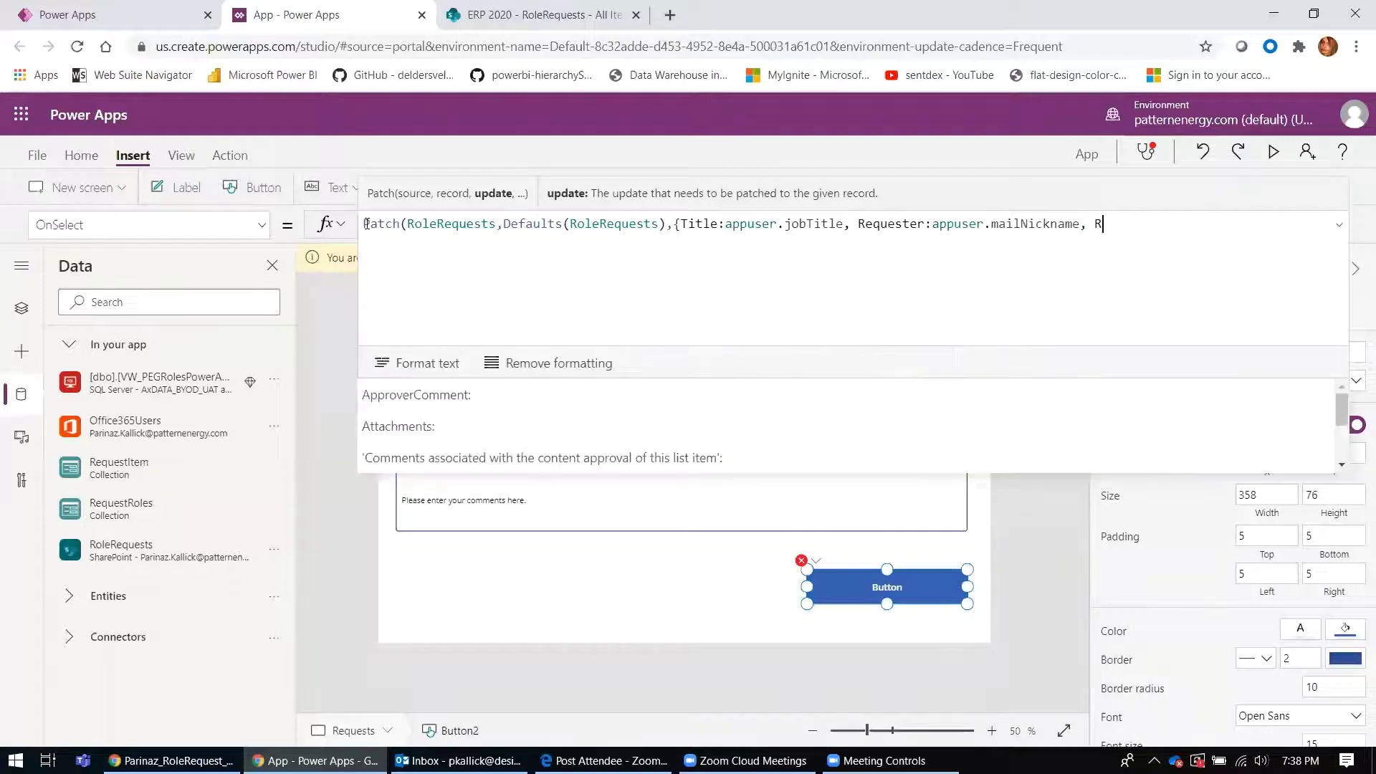
{"action": "type", "text": ":"}
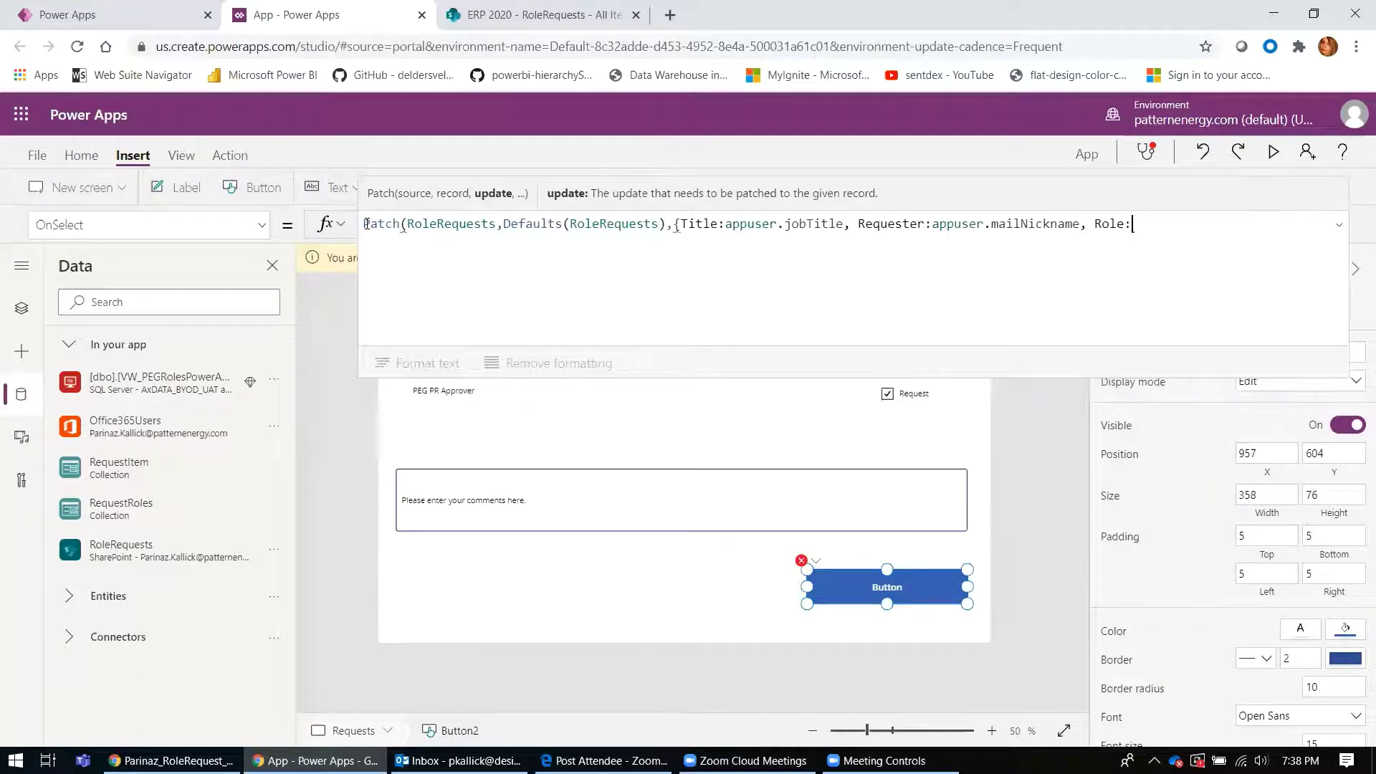
{"action": "type", "text": "Co"}
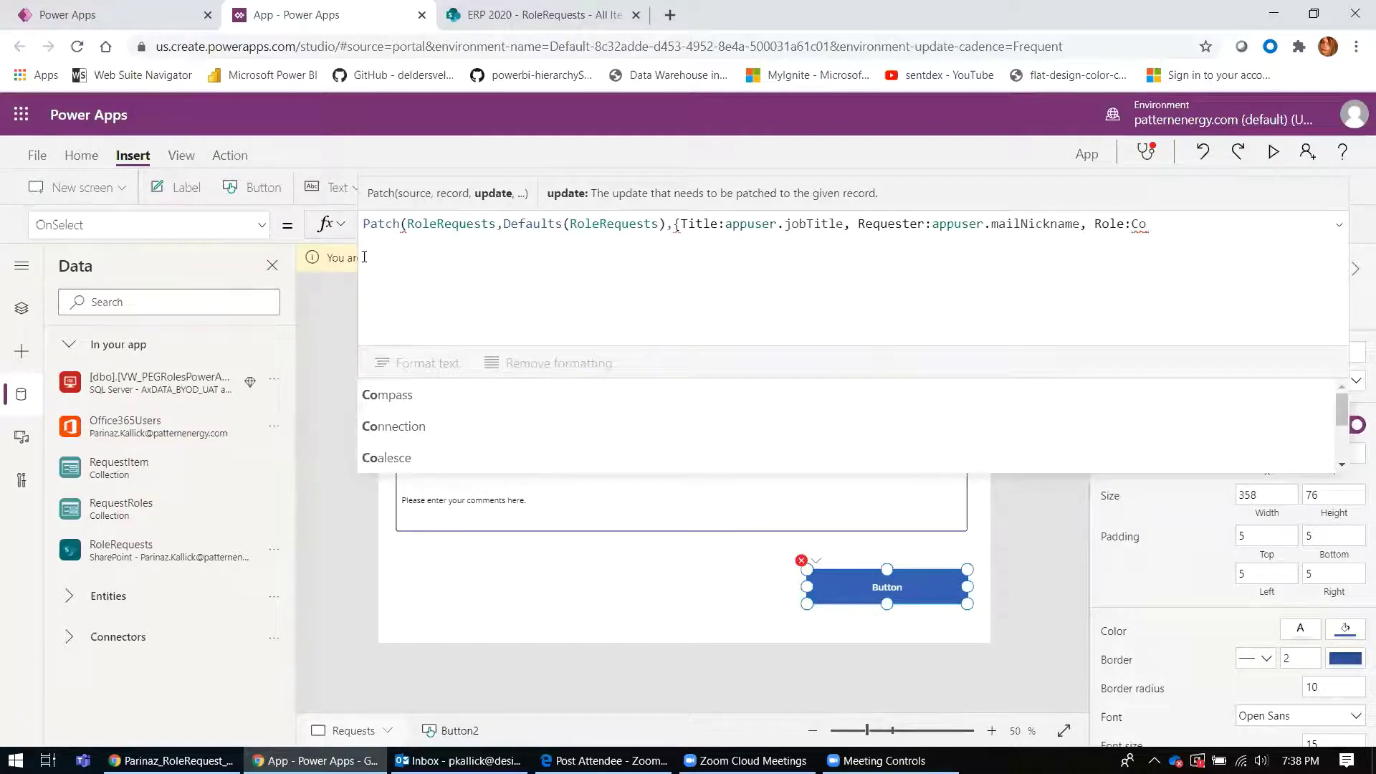
{"action": "type", "text": "cat"}
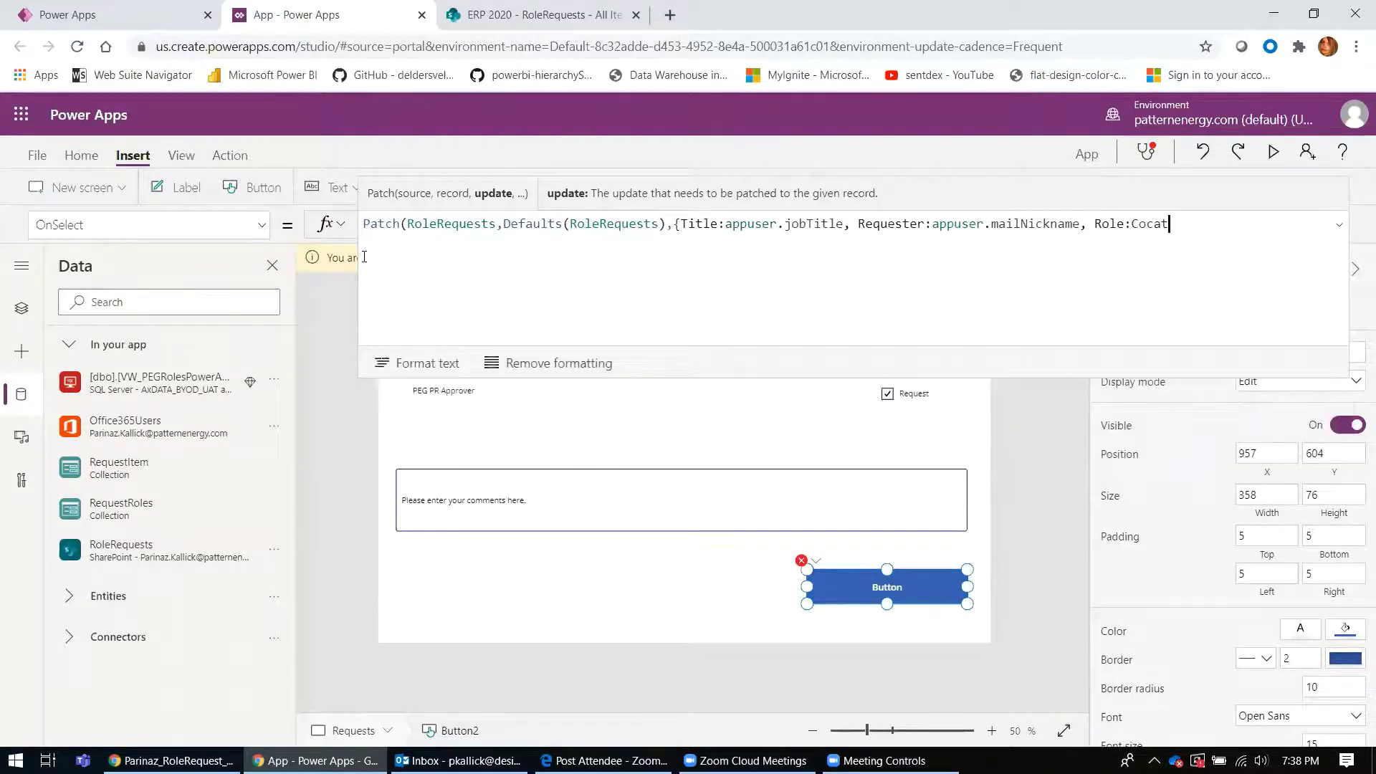
{"action": "key", "text": "BackSpace"}
{"action": "key", "text": "BackSpace"}
{"action": "key", "text": "BackSpace"}
{"action": "type", "text": "ncat("}
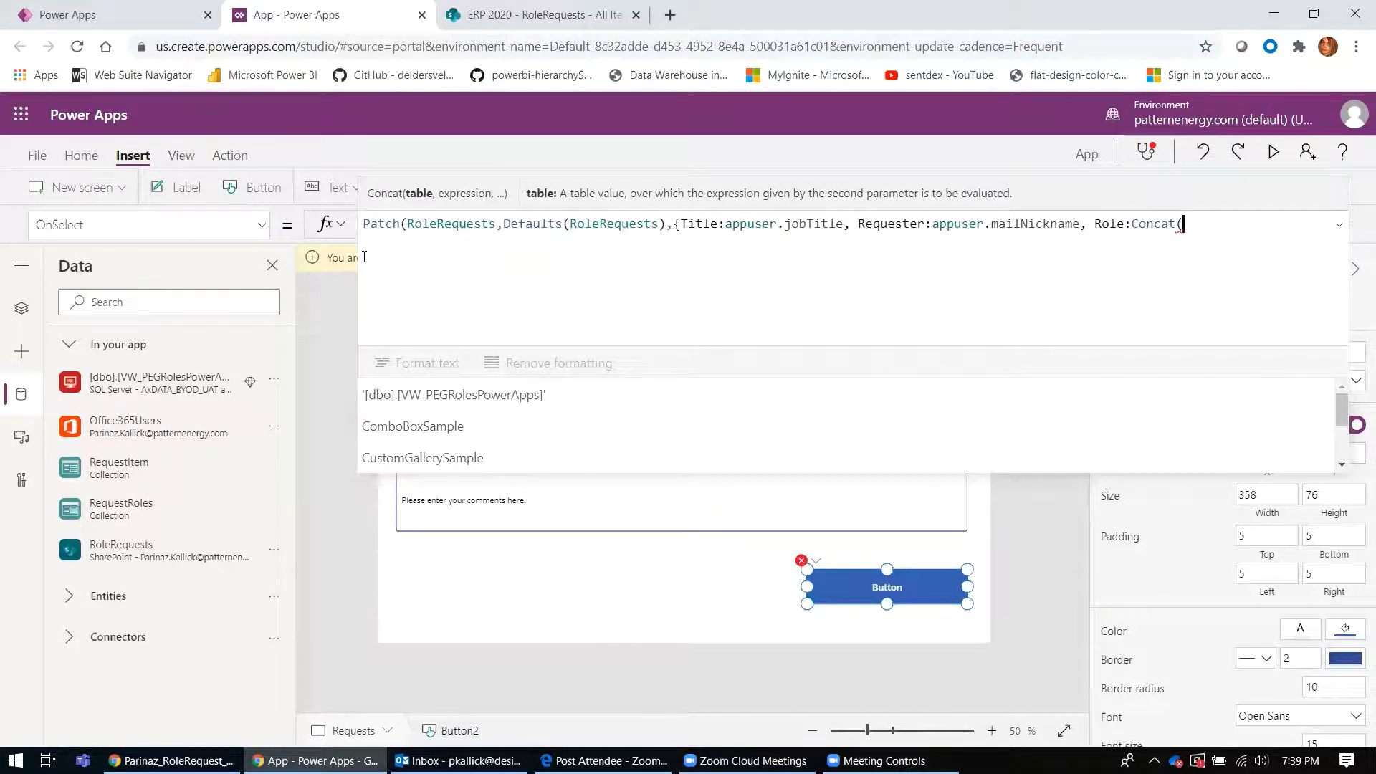
Complete the Concat call over the RequestRoles collection, joining each Result with a comma and a space
{"action": "type", "text": "Re"}
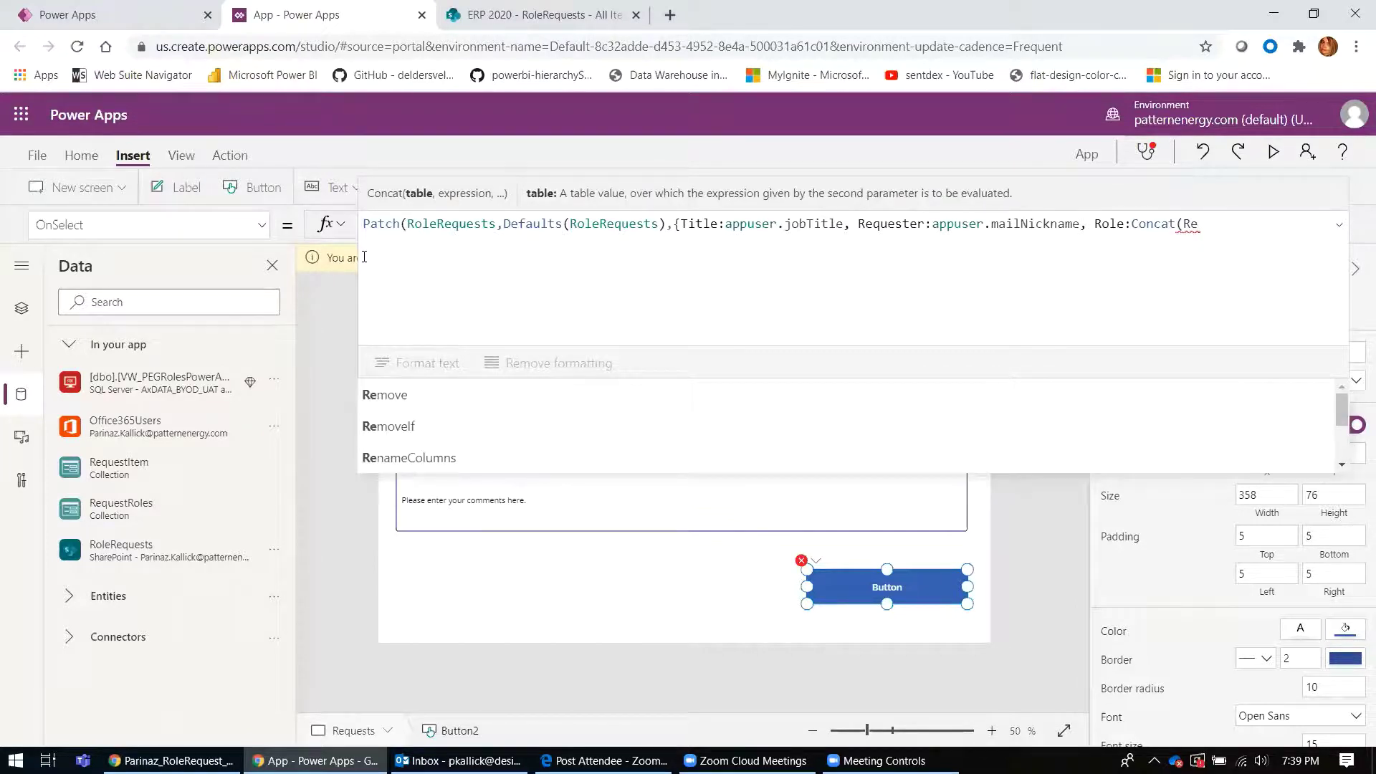
{"action": "type", "text": "quest"}
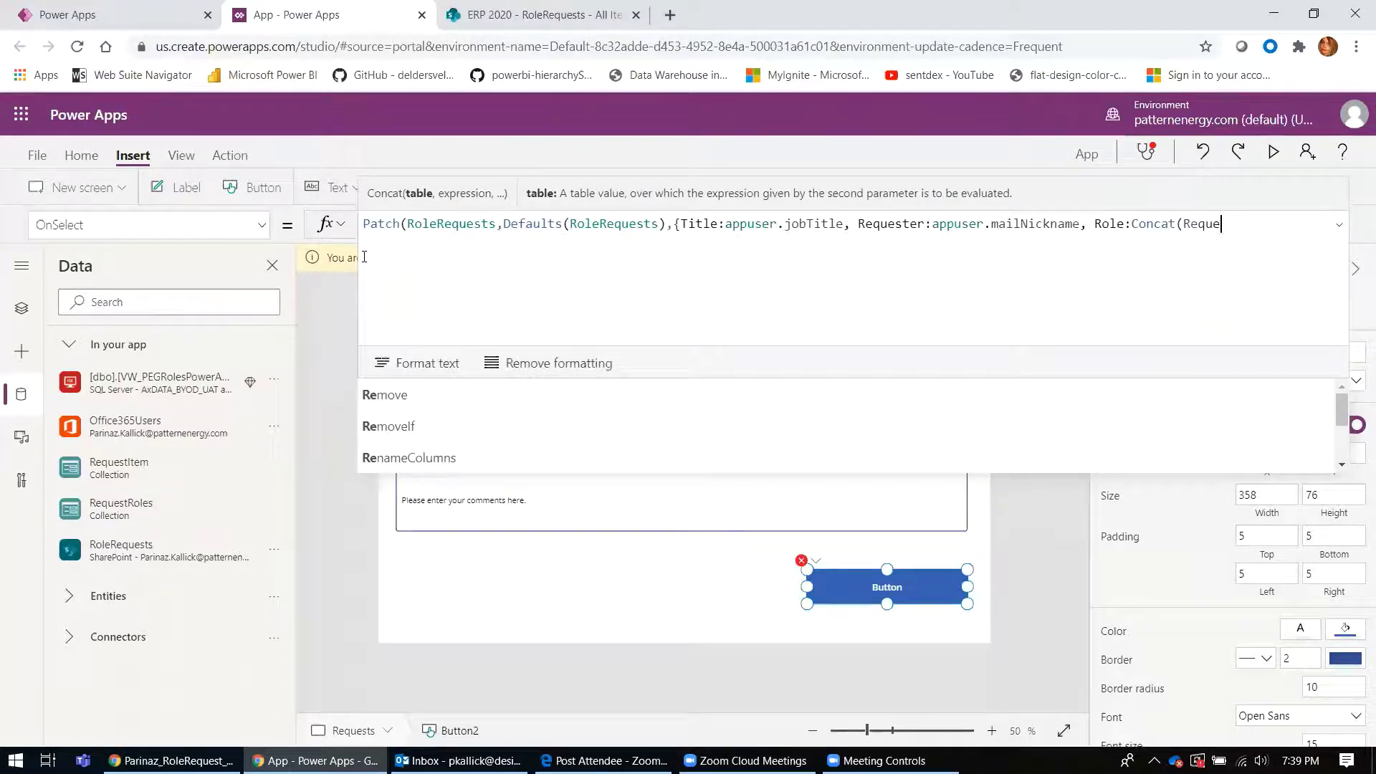
{"action": "key", "text": "Tab"}
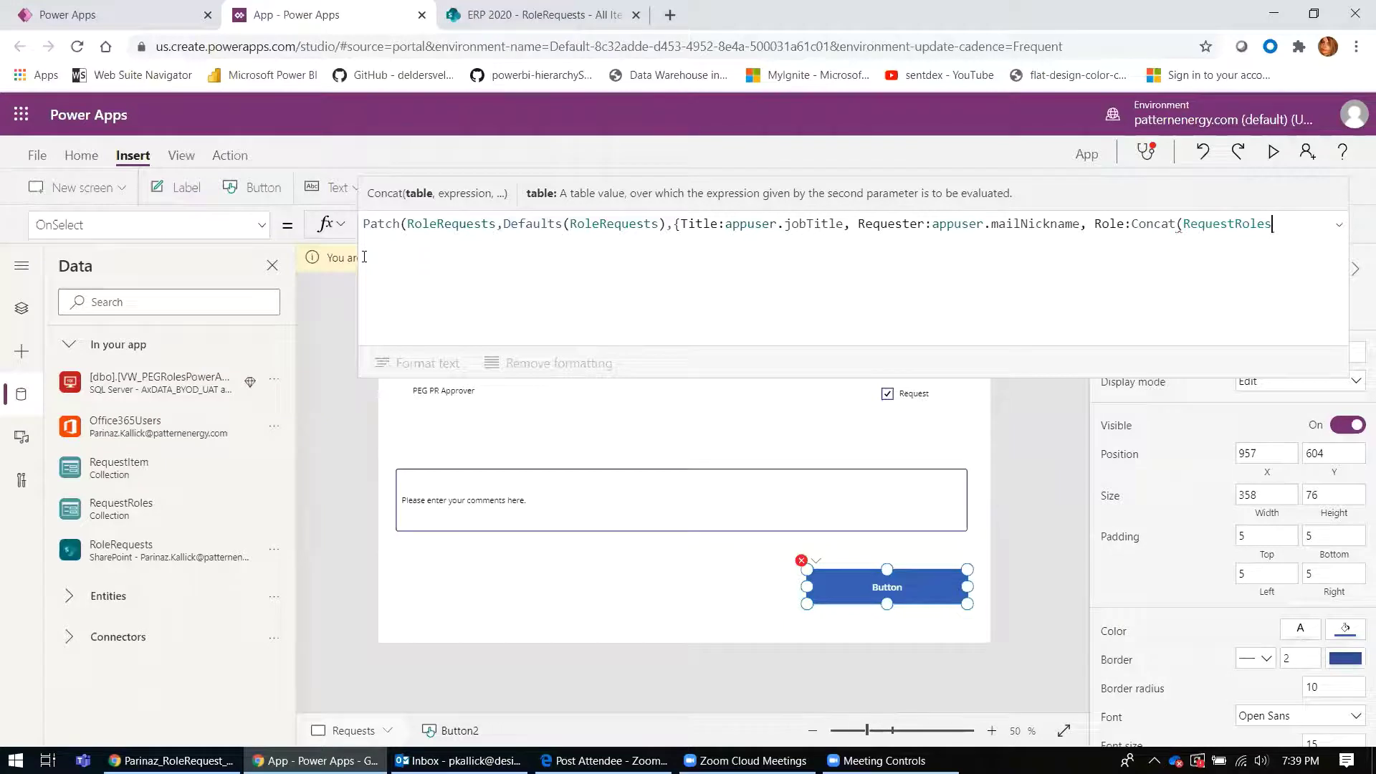
{"action": "type", "text": ","}
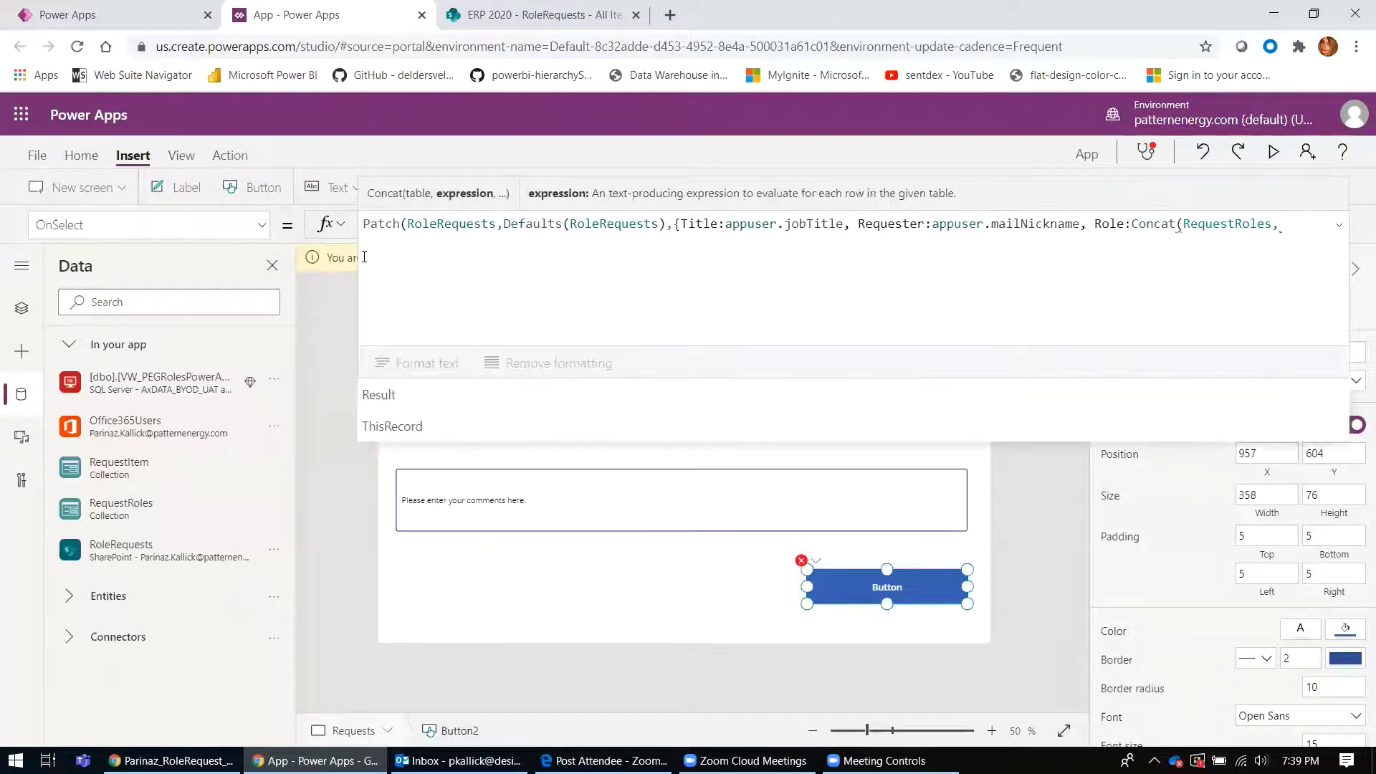
{"action": "type", "text": "Result"}
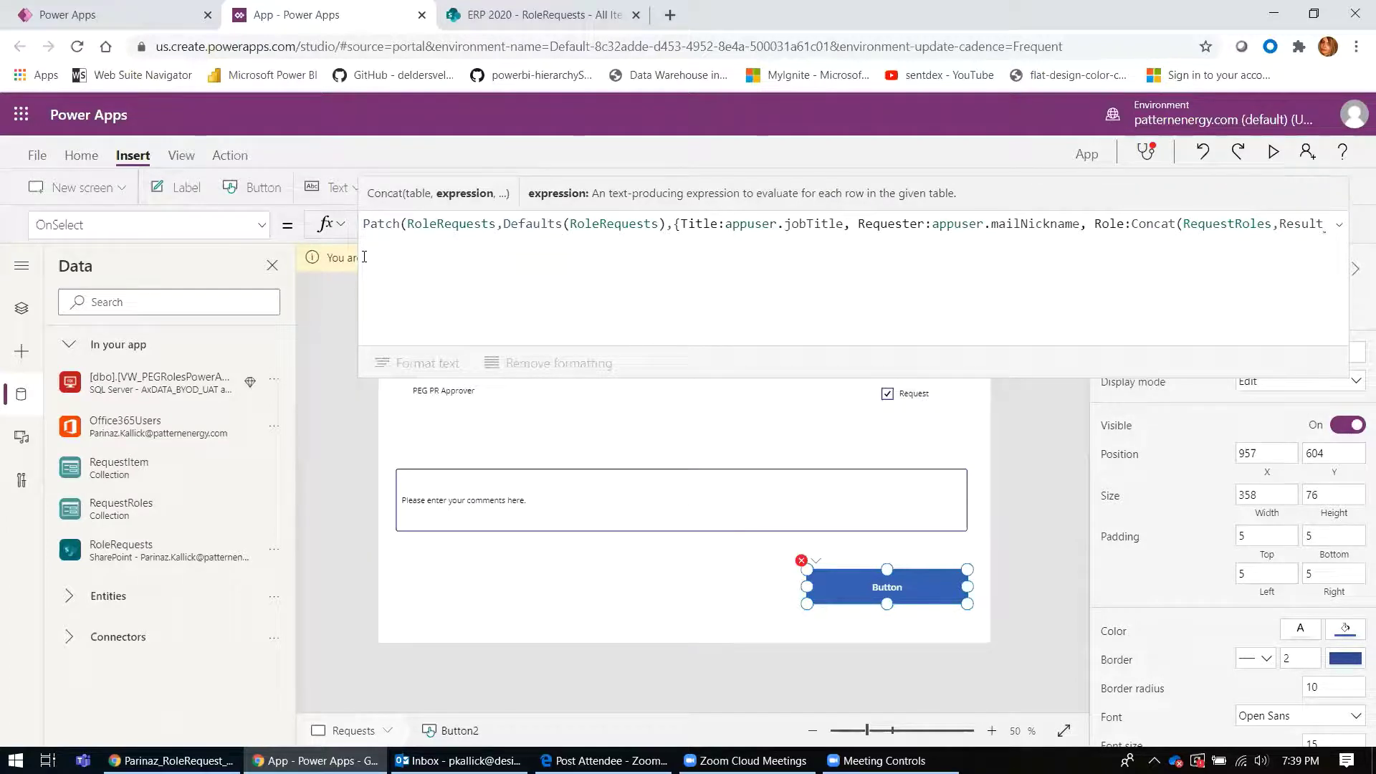
{"action": "type", "text": "& \""}
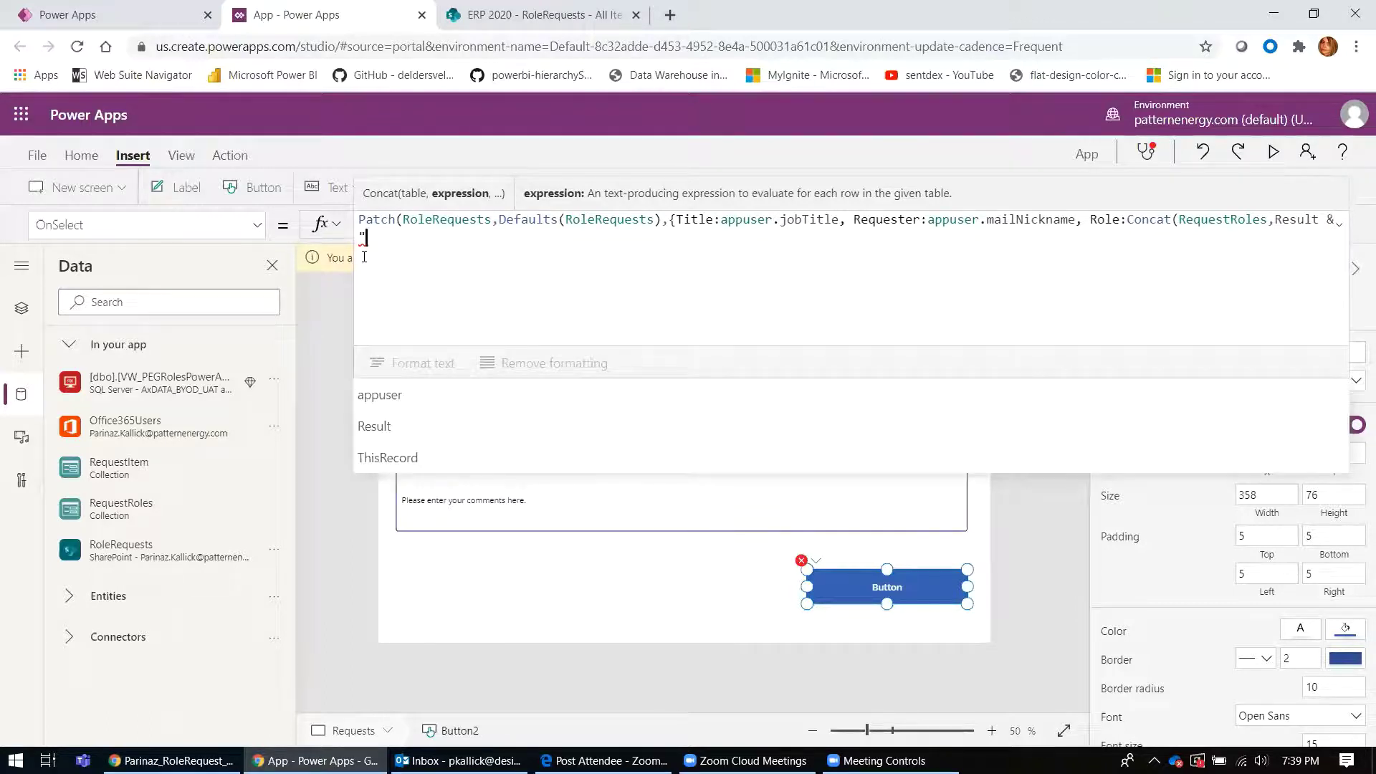
{"action": "type", "text": ",\""}
{"action": "key", "text": "Left"}
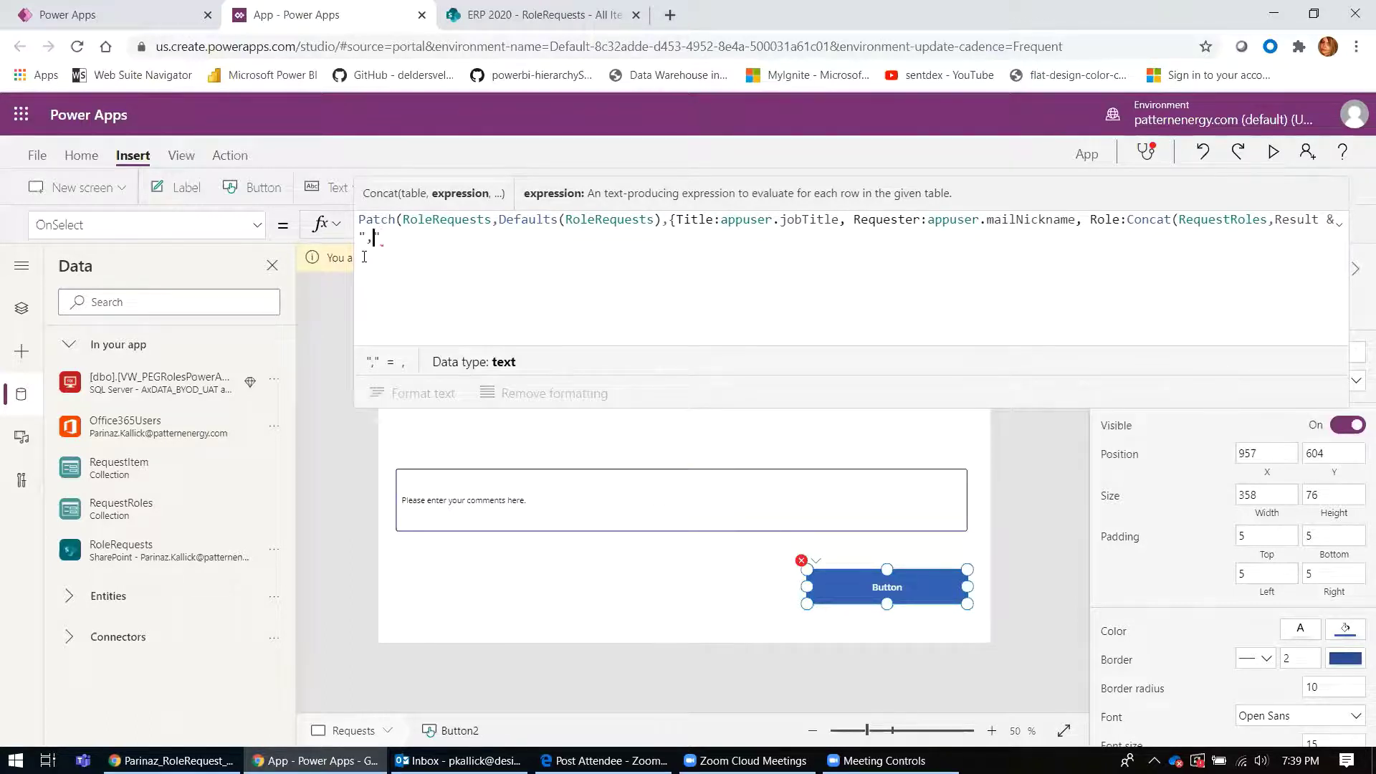
{"action": "key", "text": "Right"}
{"action": "type", "text": ")"}
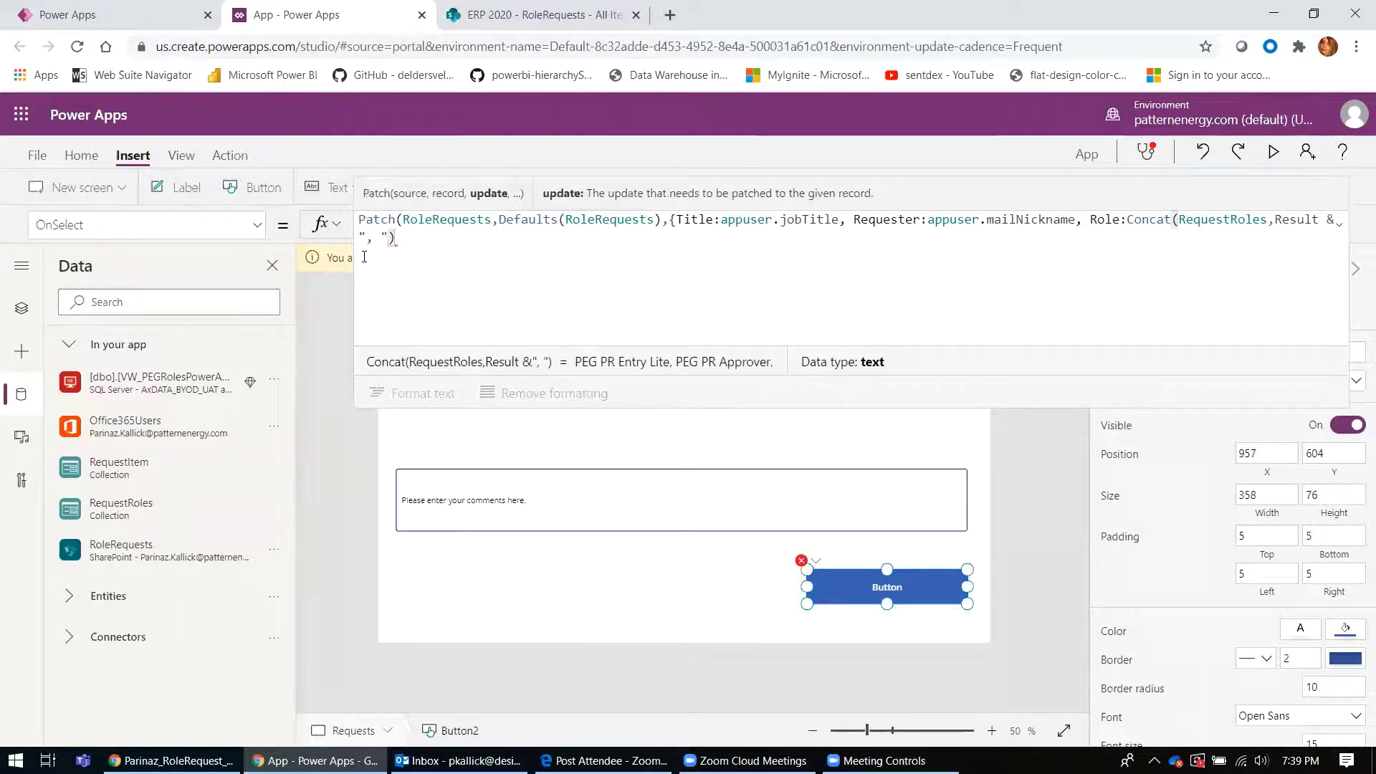
Add the Manager field to the Patch record with an empty string as its value
{"action": "type", "text": ", m"}
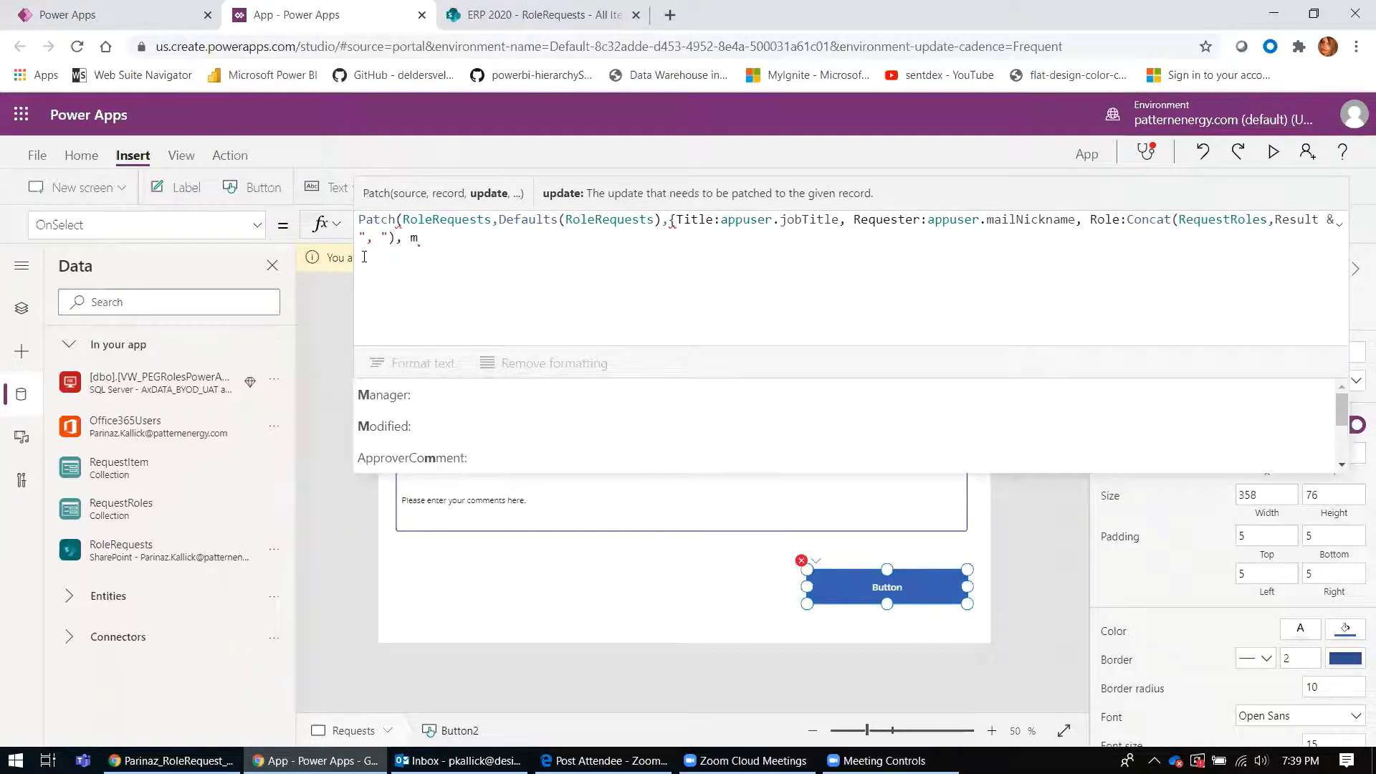
{"action": "key", "text": "Tab"}
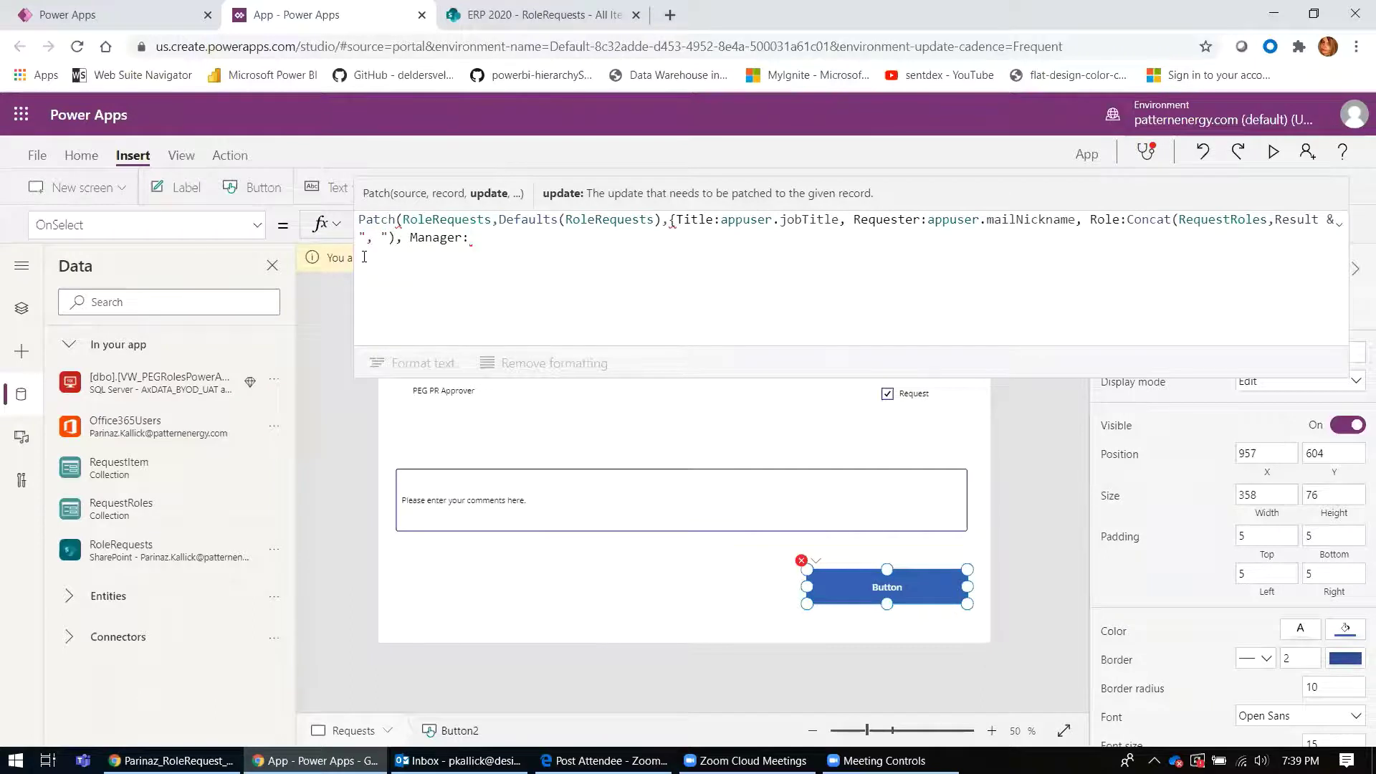
{"action": "type", "text": "\"\""}
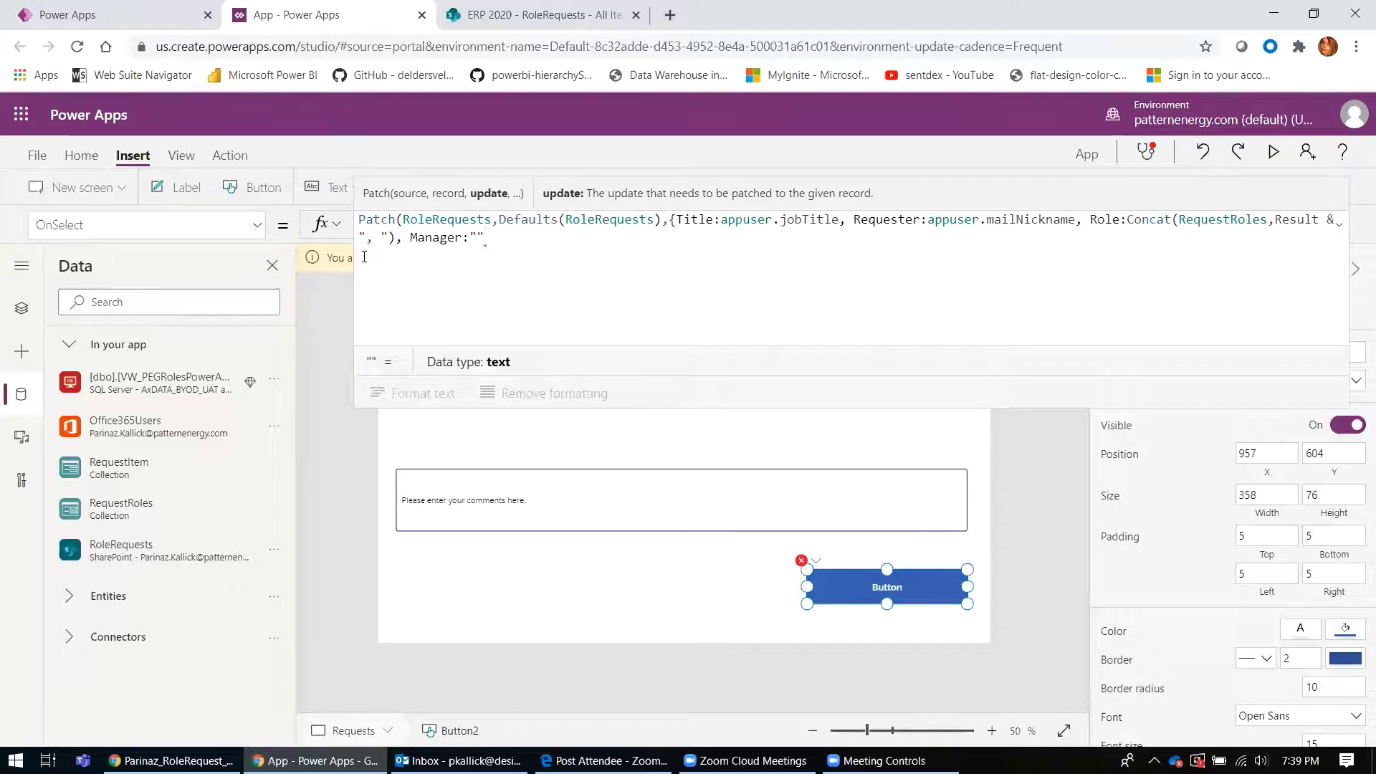
Add RequesterComment mapped to TextInput1.Text, and close the record and the Patch formula
{"action": "type", "text": ","}
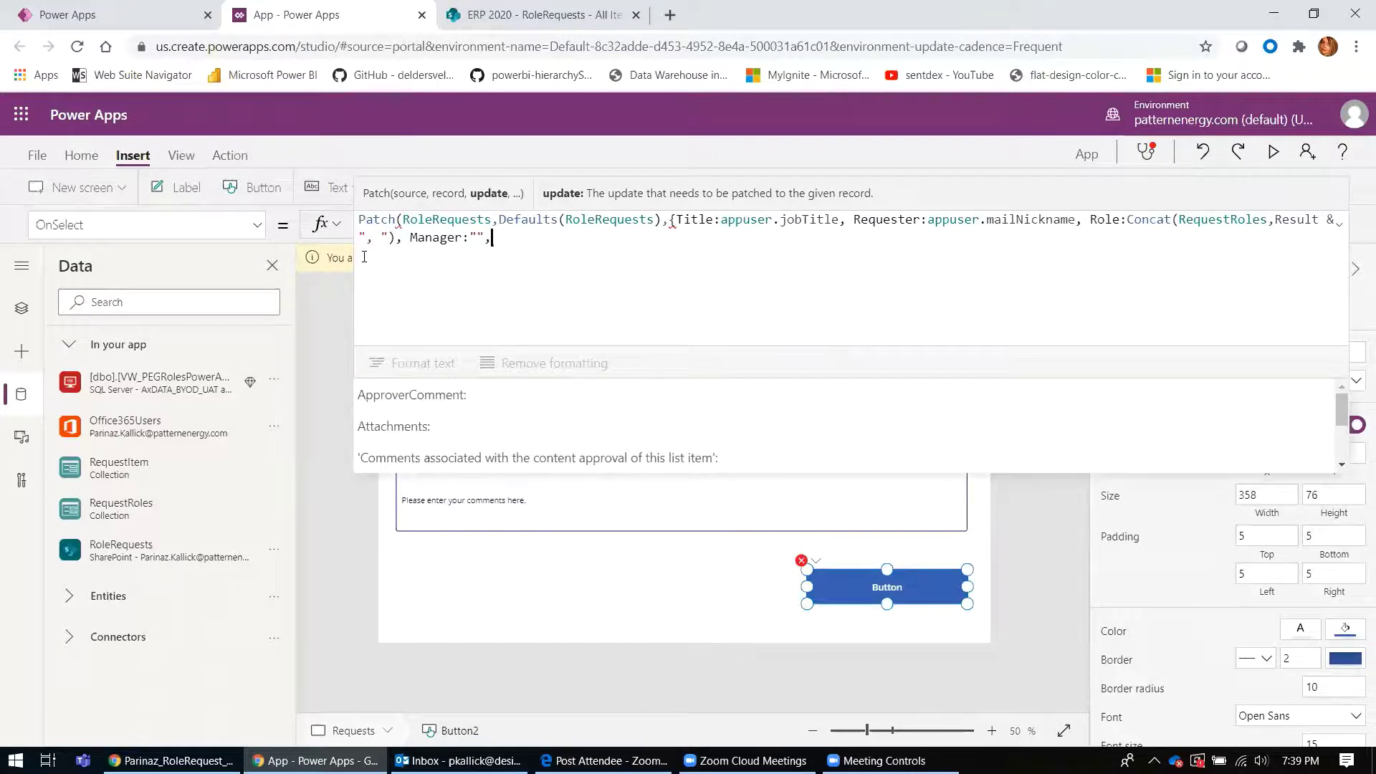
{"action": "type", "text": "Req"}
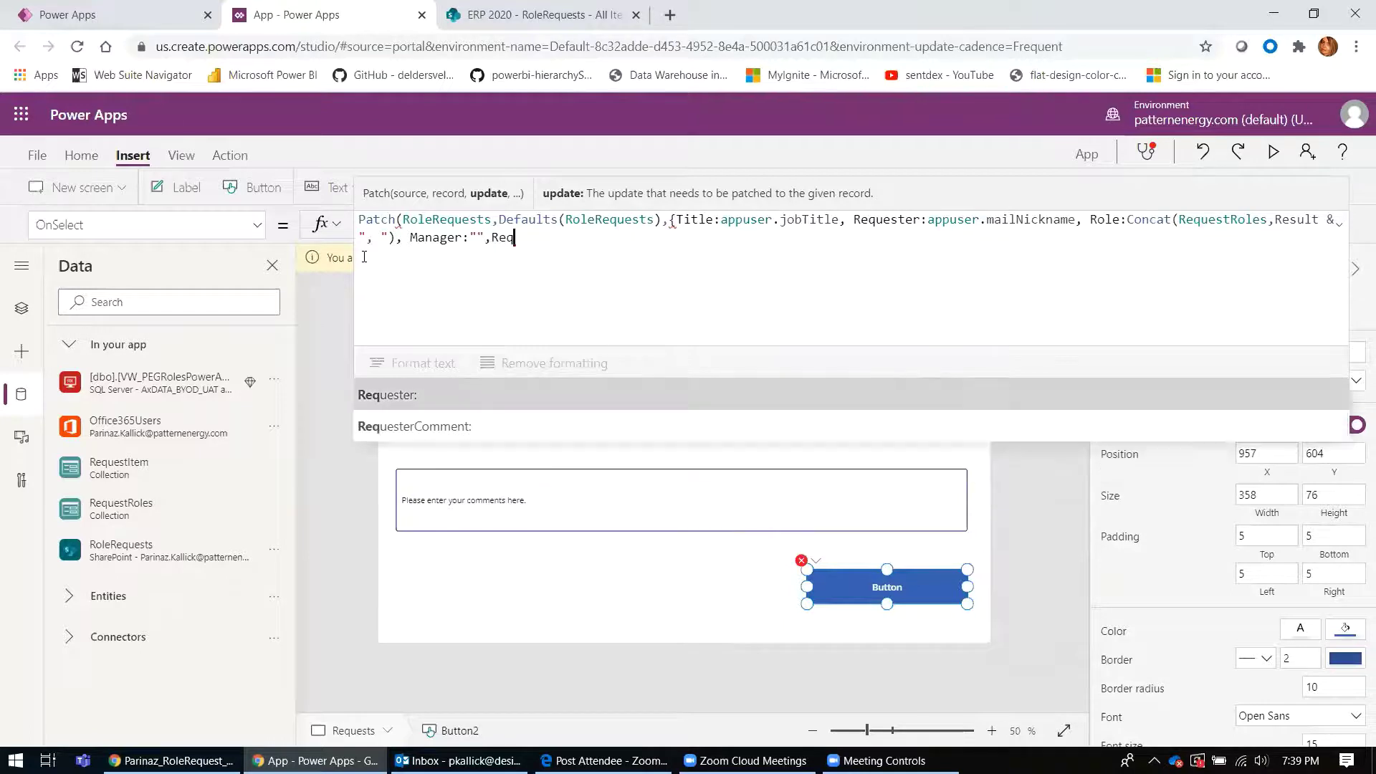
{"action": "key", "text": "Down"}
{"action": "key", "text": "Tab"}
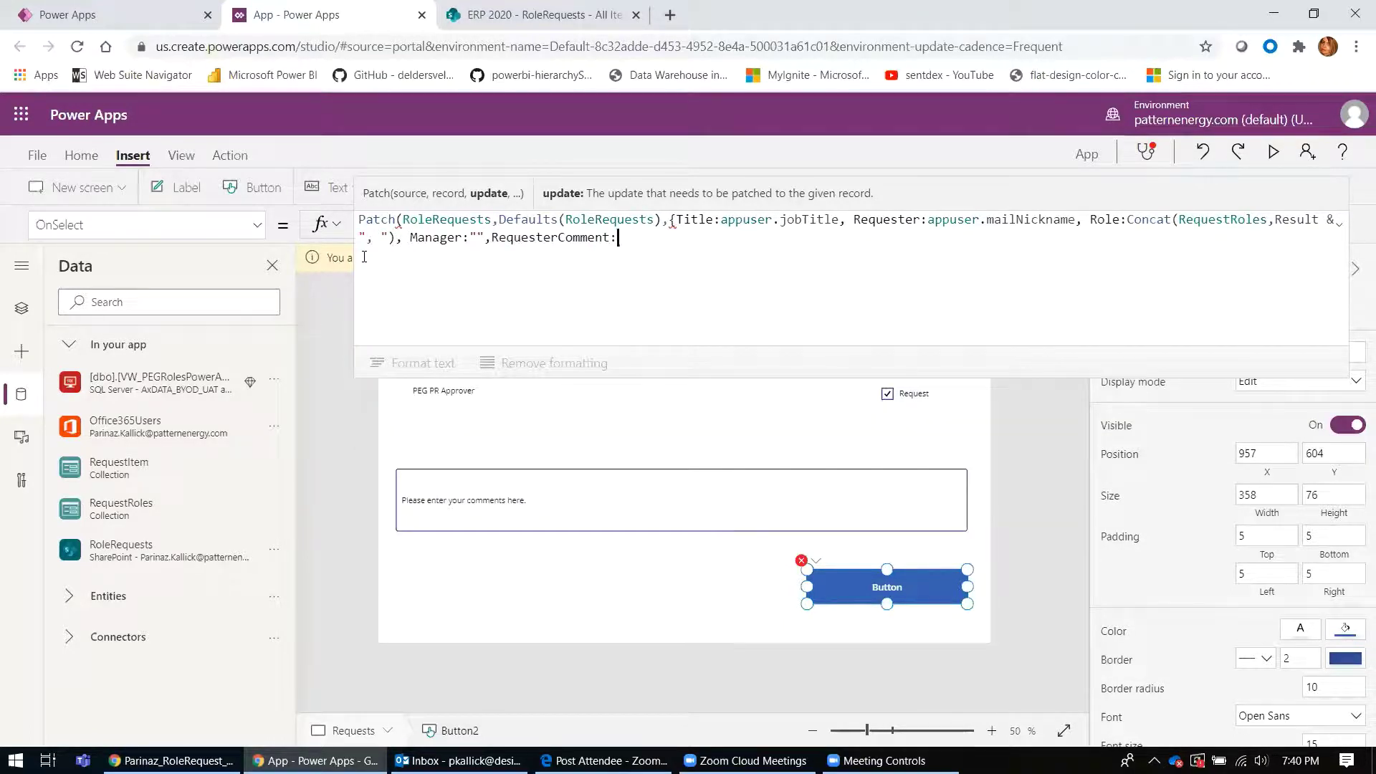
{"action": "type", "text": "Text"}
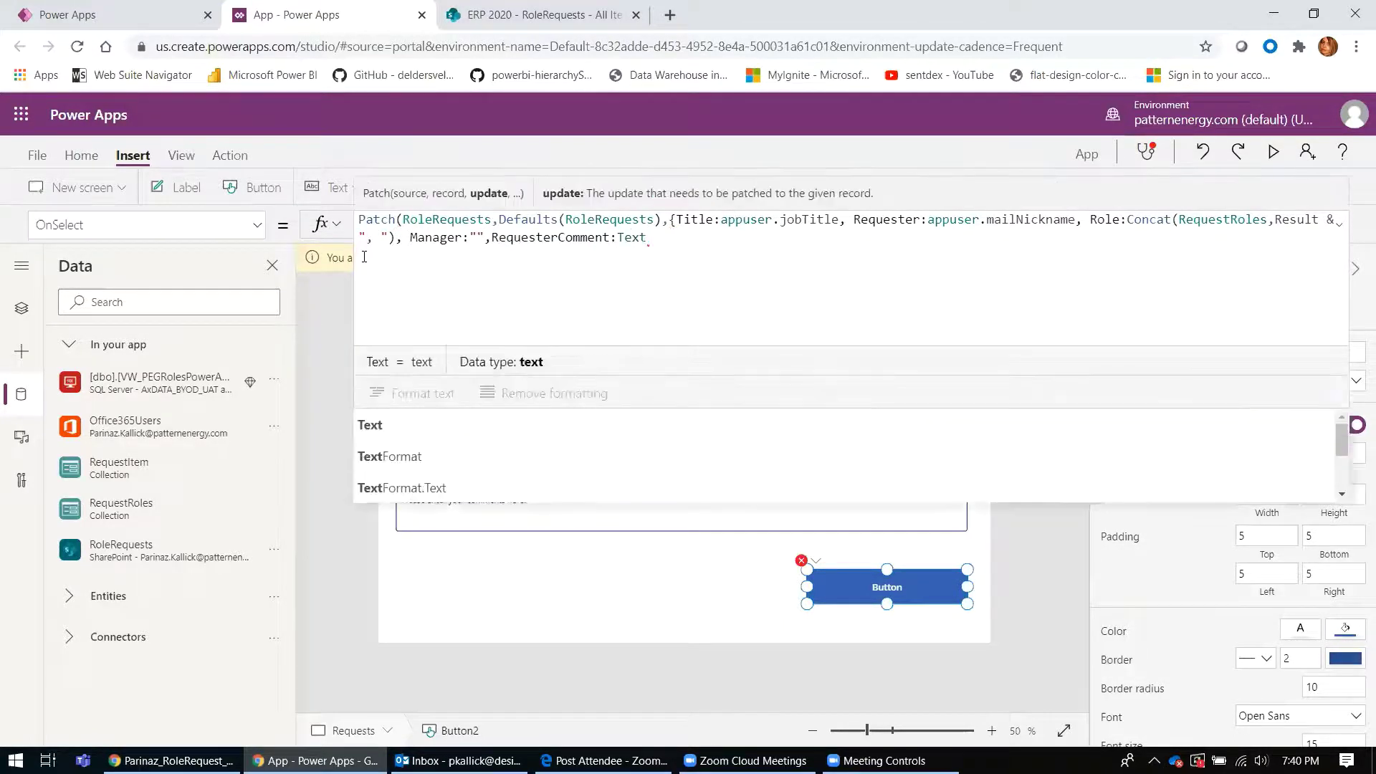
{"action": "type", "text": "Inpu"}
{"action": "key", "text": "Tab"}
{"action": "type", "text": ".Text"}
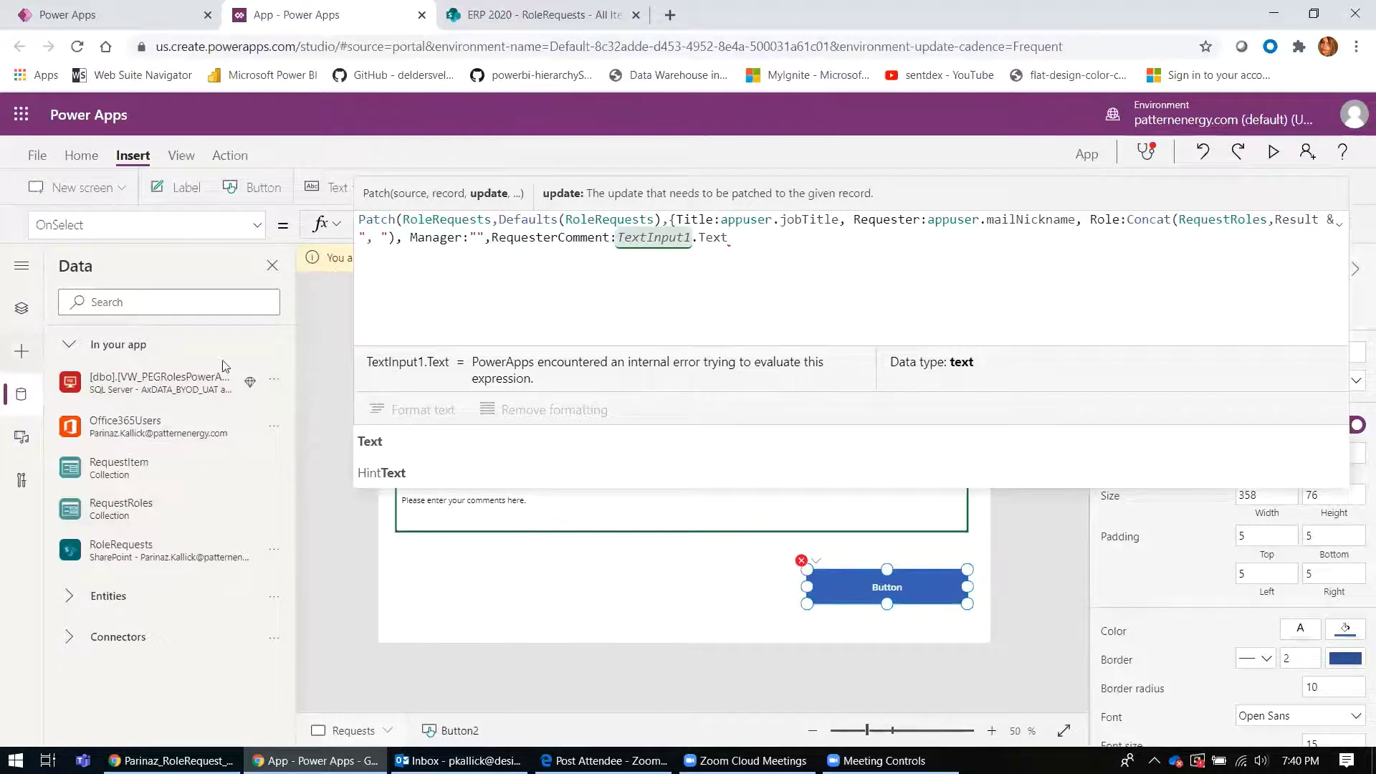
{"action": "type", "text": "}"}
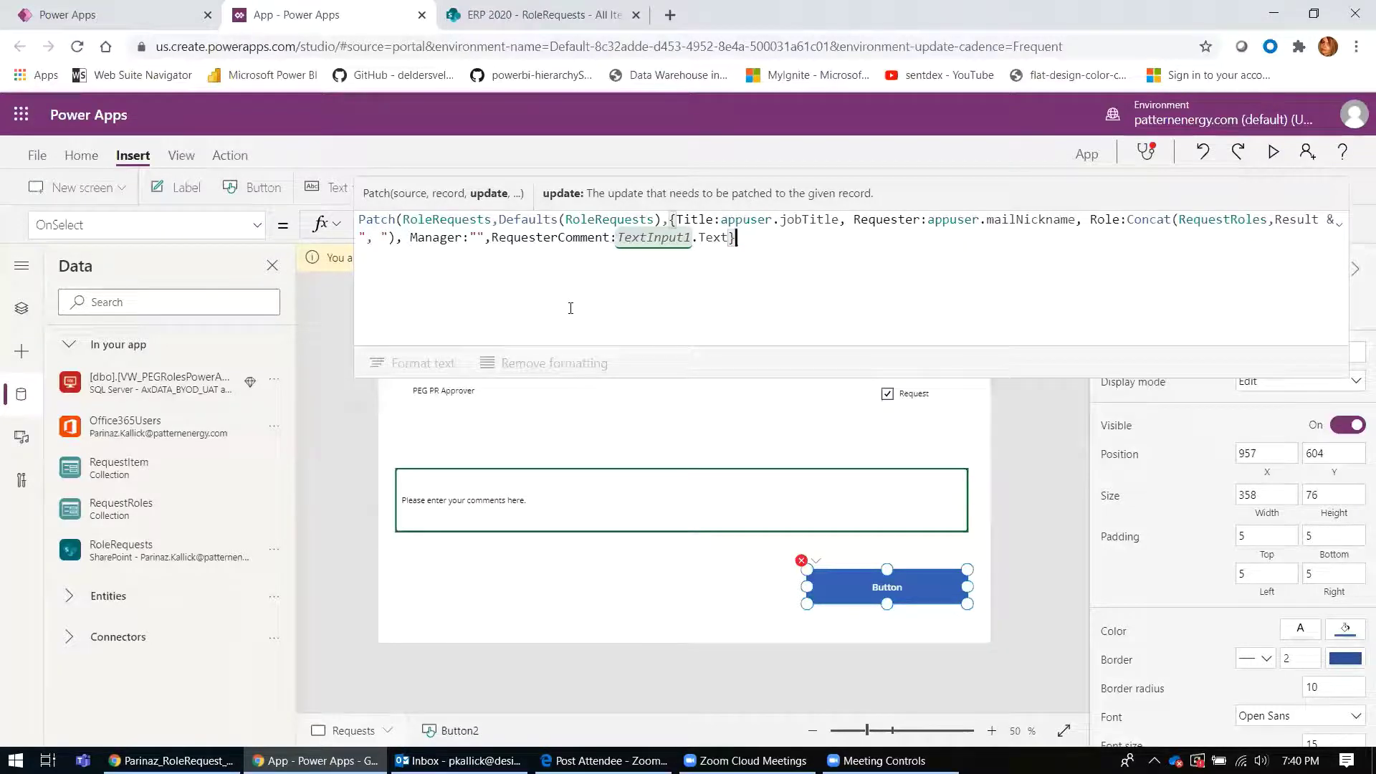
{"action": "type", "text": ")"}
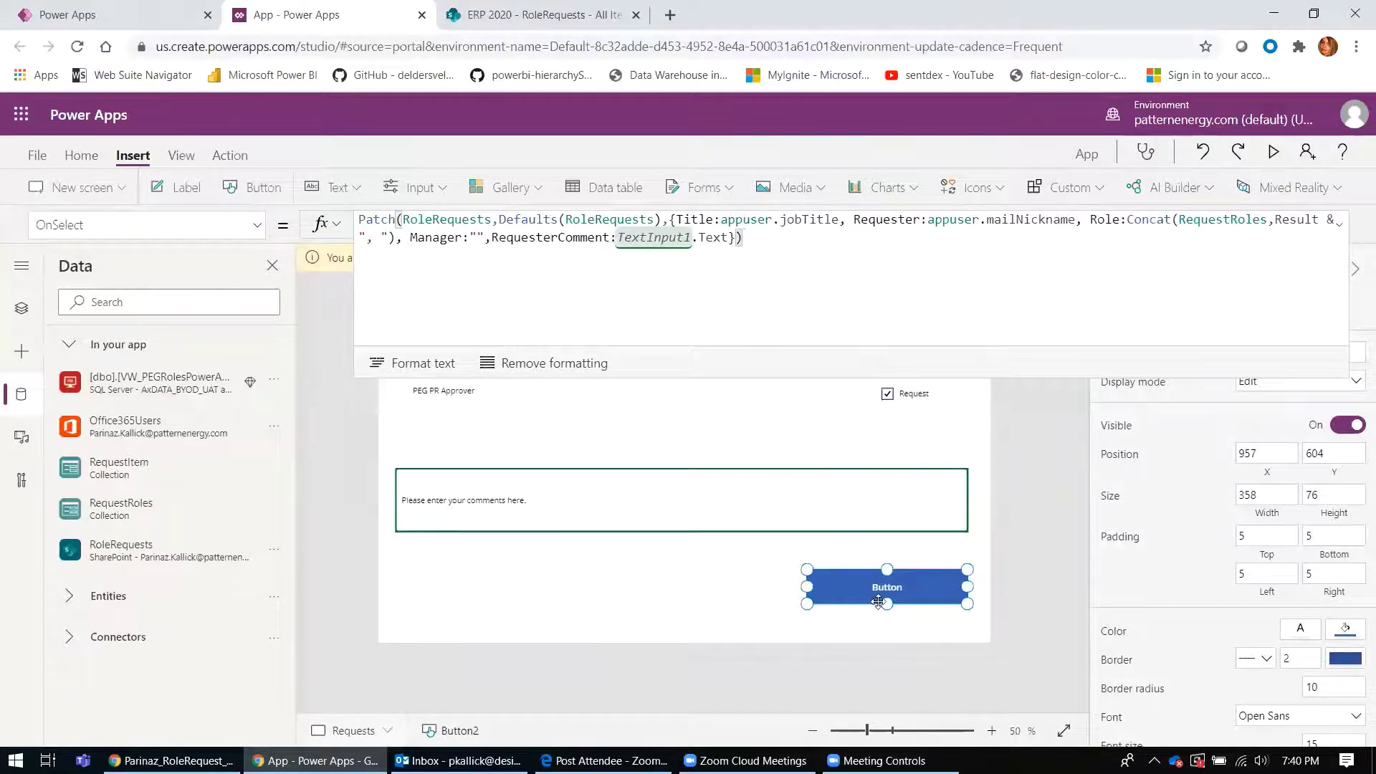
Change the text of the button holding the Patch formula to Submit Request
{"action": "left_click", "coordinate": [1352, 286]}
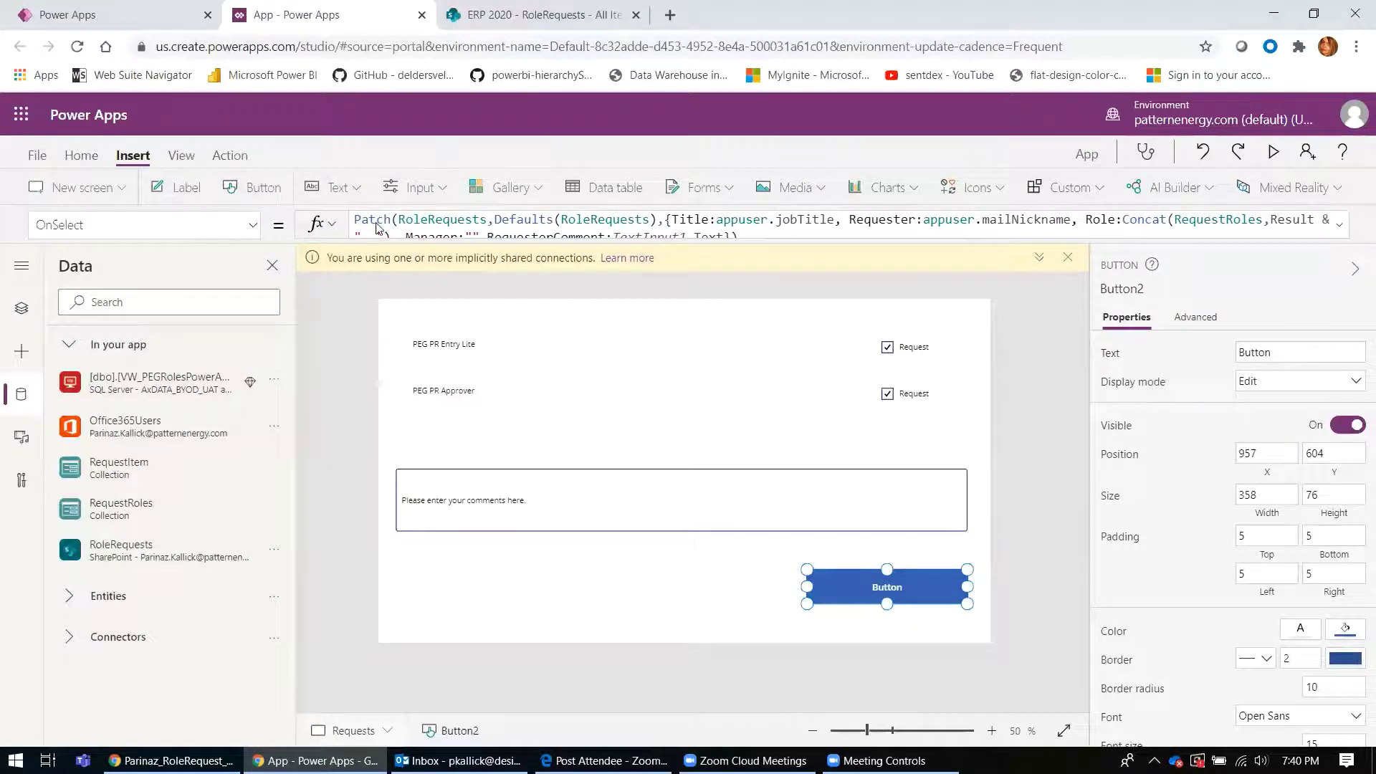
{"action": "left_click", "coordinate": [1218, 360]}
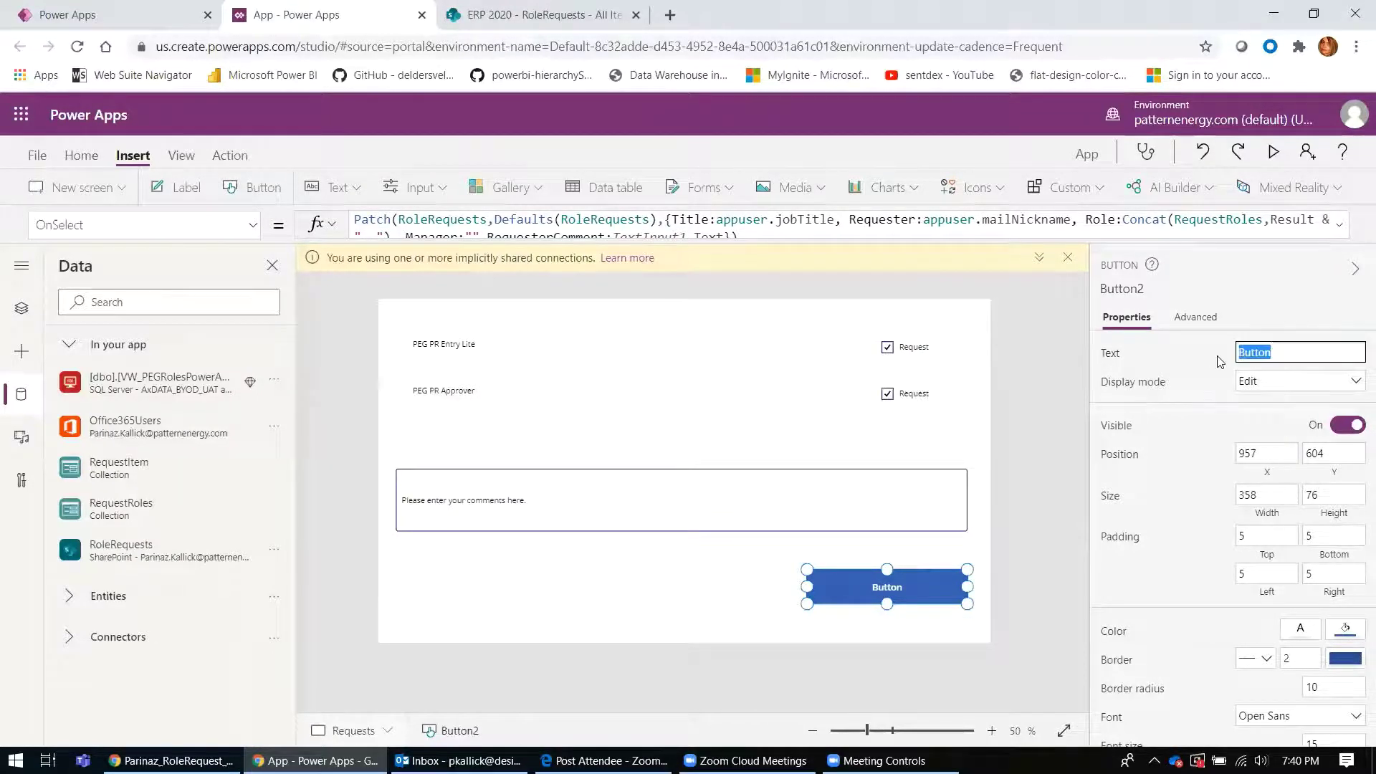
{"action": "type", "text": "R"}
{"action": "type", "text": "u"}
{"action": "type", "text": "bmit"}
{"action": "type", "text": " Request"}
{"action": "left_click", "coordinate": [752, 581]}
Insert another button beside Submit Request at about X 510, Y 604, and set its text to Clear Selection
{"action": "left_click", "coordinate": [261, 188]}
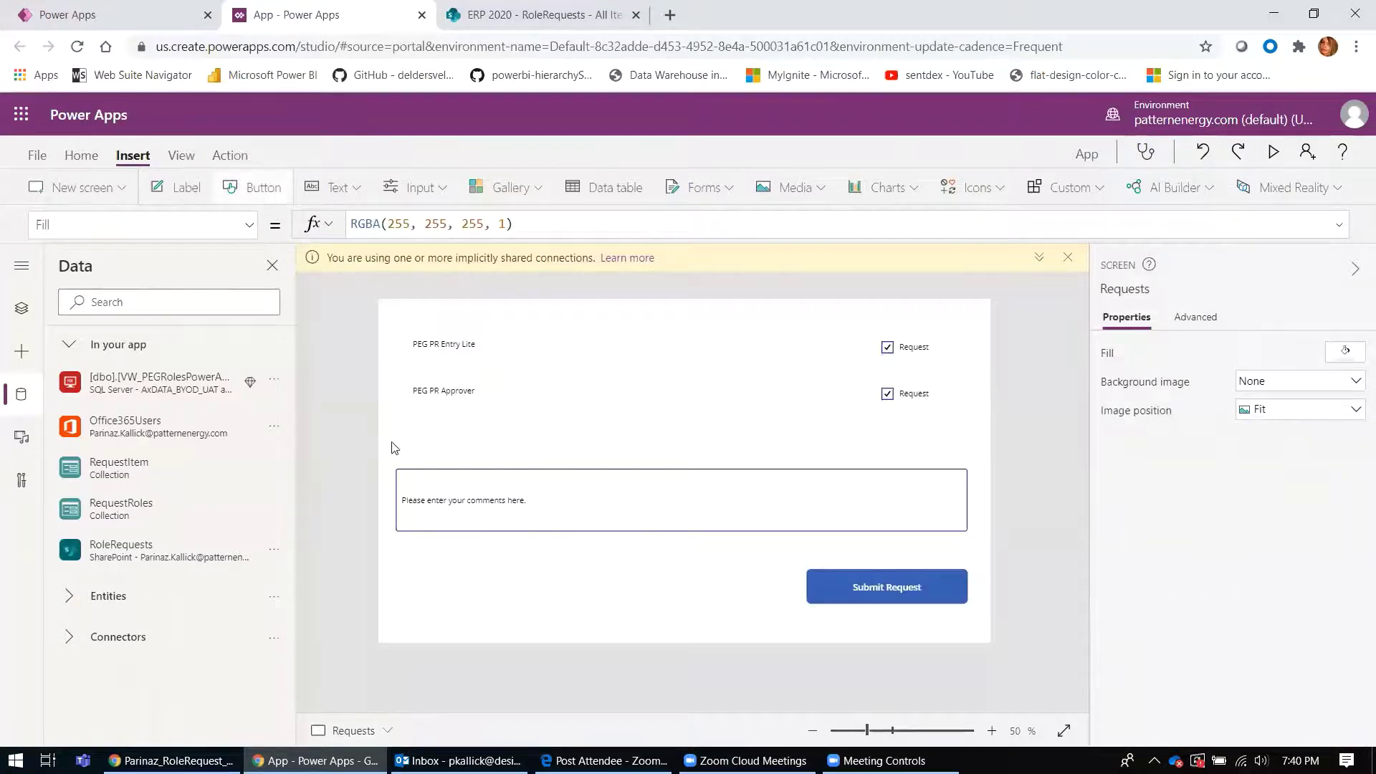
{"action": "left_click_drag", "start_coordinate": [435, 340], "coordinate": [606, 604]}
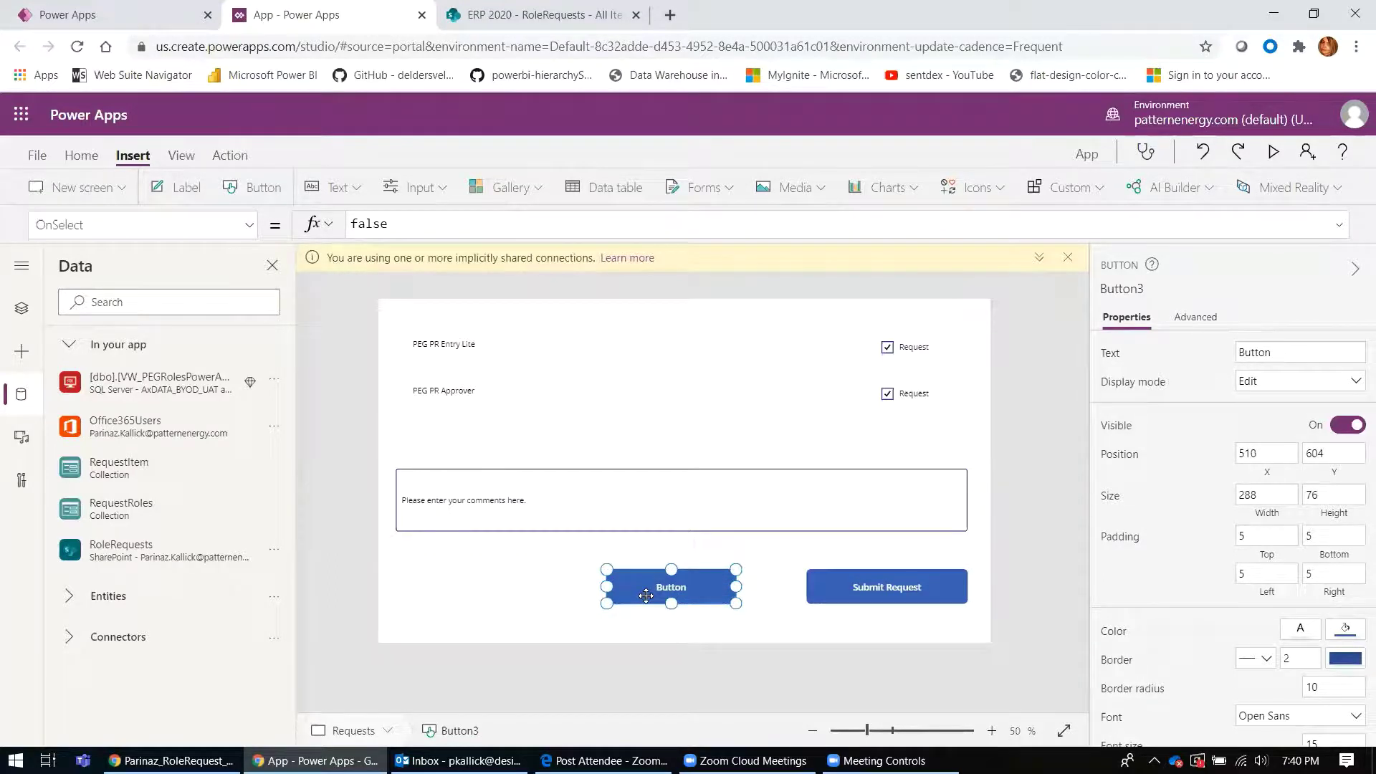
{"action": "left_click_drag", "start_coordinate": [1291, 354], "coordinate": [1239, 357]}
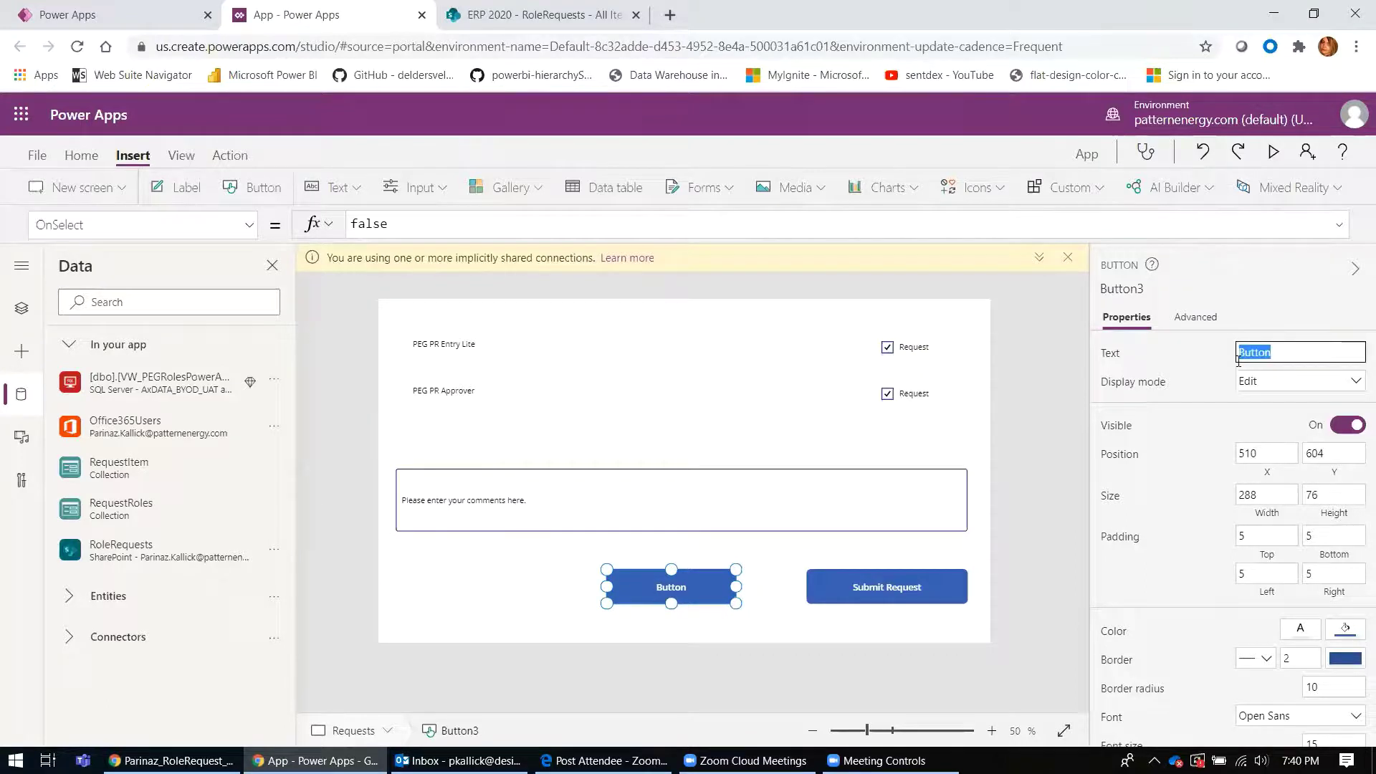
{"action": "type", "text": "Clear Selec"}
Replace the Clear Selection button's OnSelect value false with Clear(RequestRoles)
{"action": "left_click", "coordinate": [701, 592]}
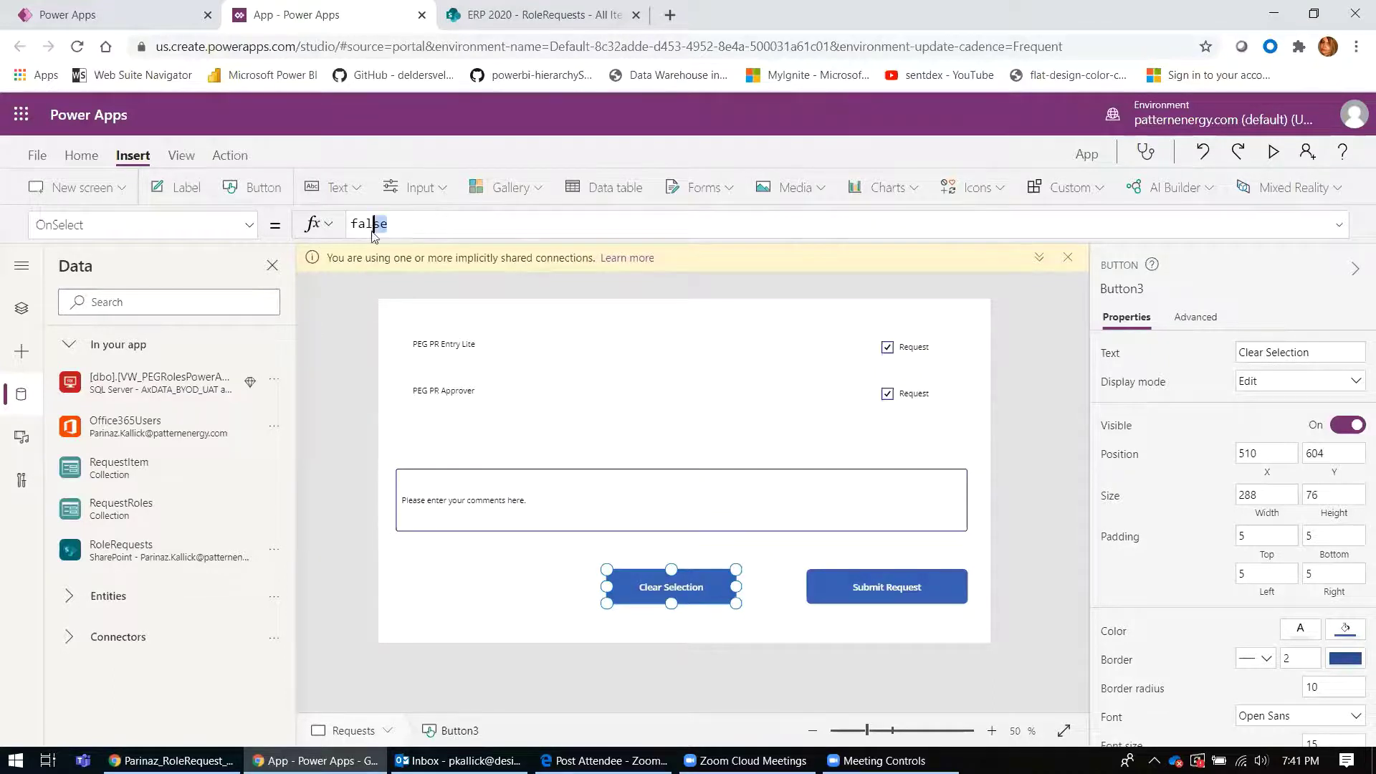
{"action": "left_click_drag", "start_coordinate": [387, 228], "coordinate": [346, 233]}
{"action": "type", "text": "Clear"}
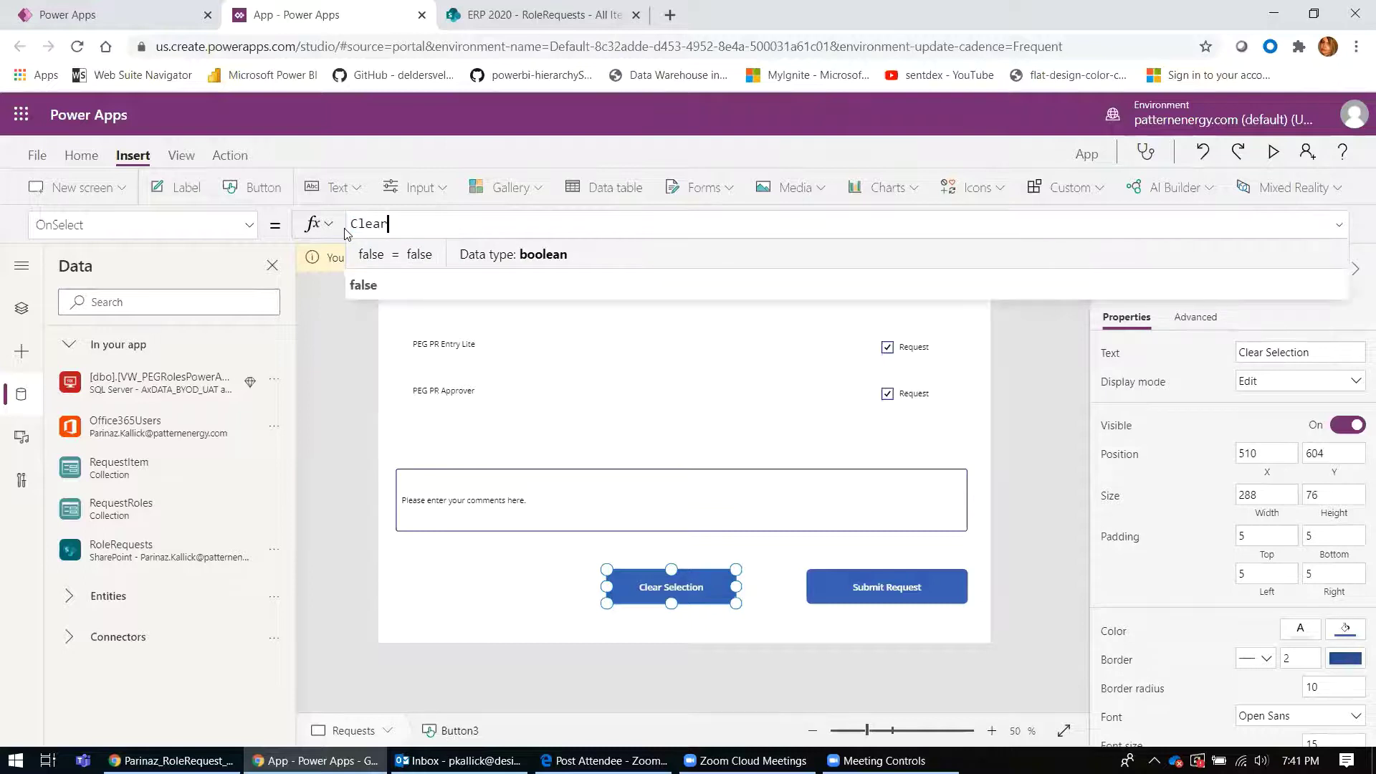
{"action": "type", "text": "("}
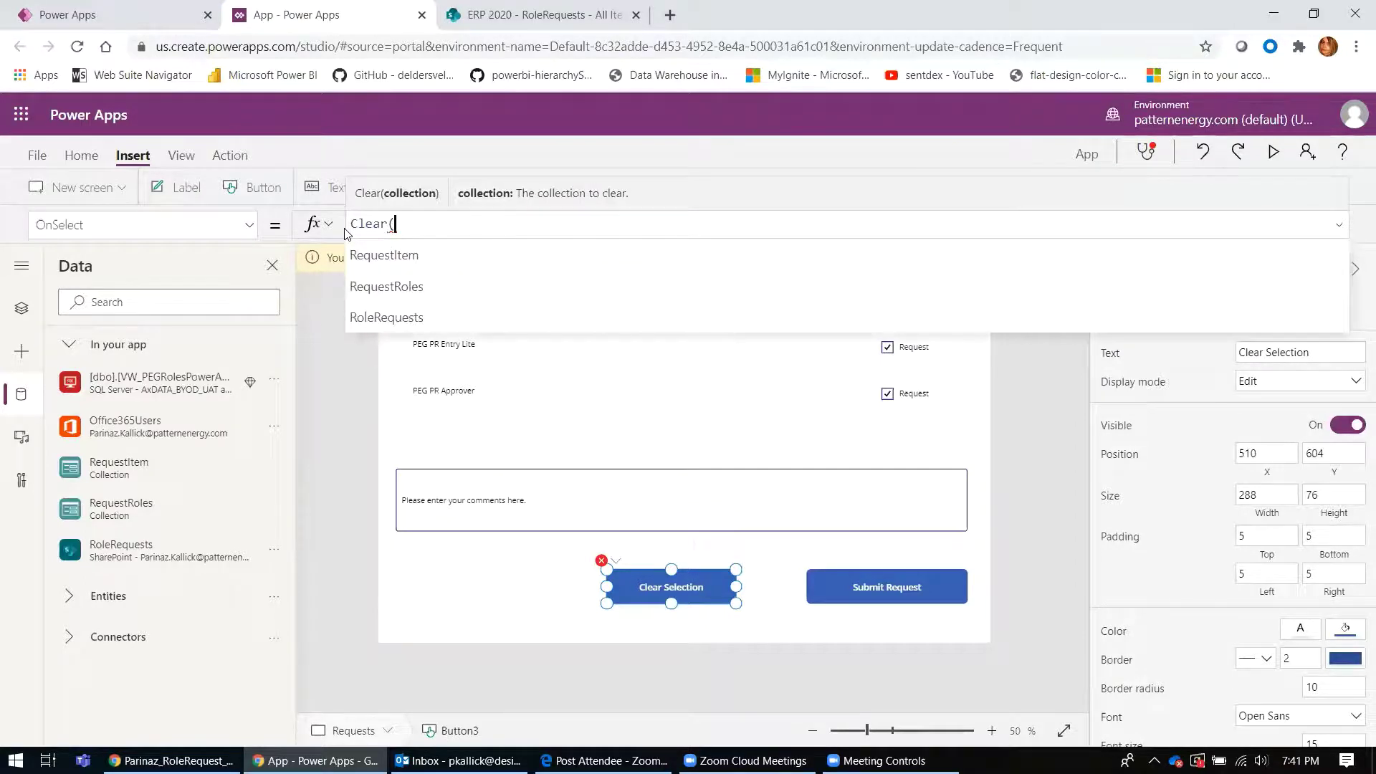
{"action": "key", "text": "Down"}
{"action": "key", "text": "Down"}
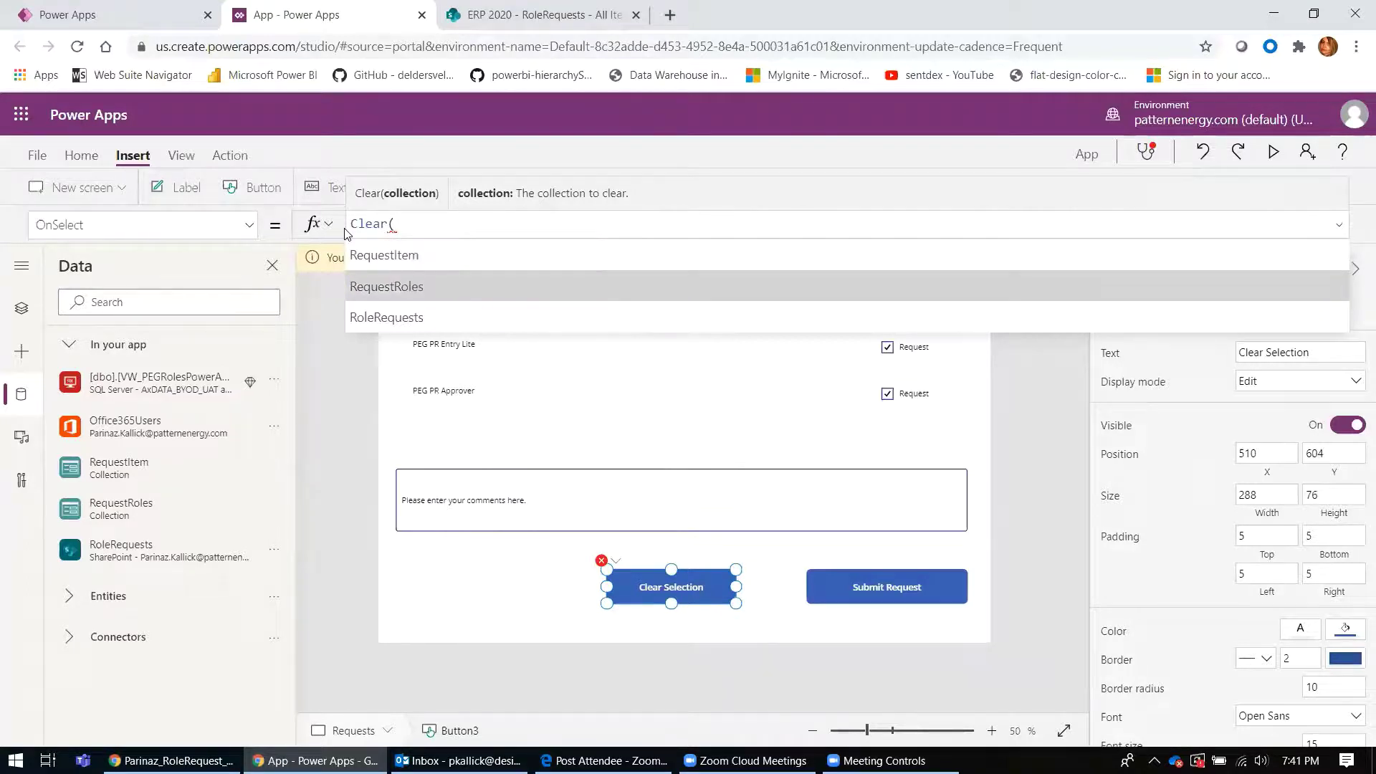
{"action": "key", "text": "Tab"}
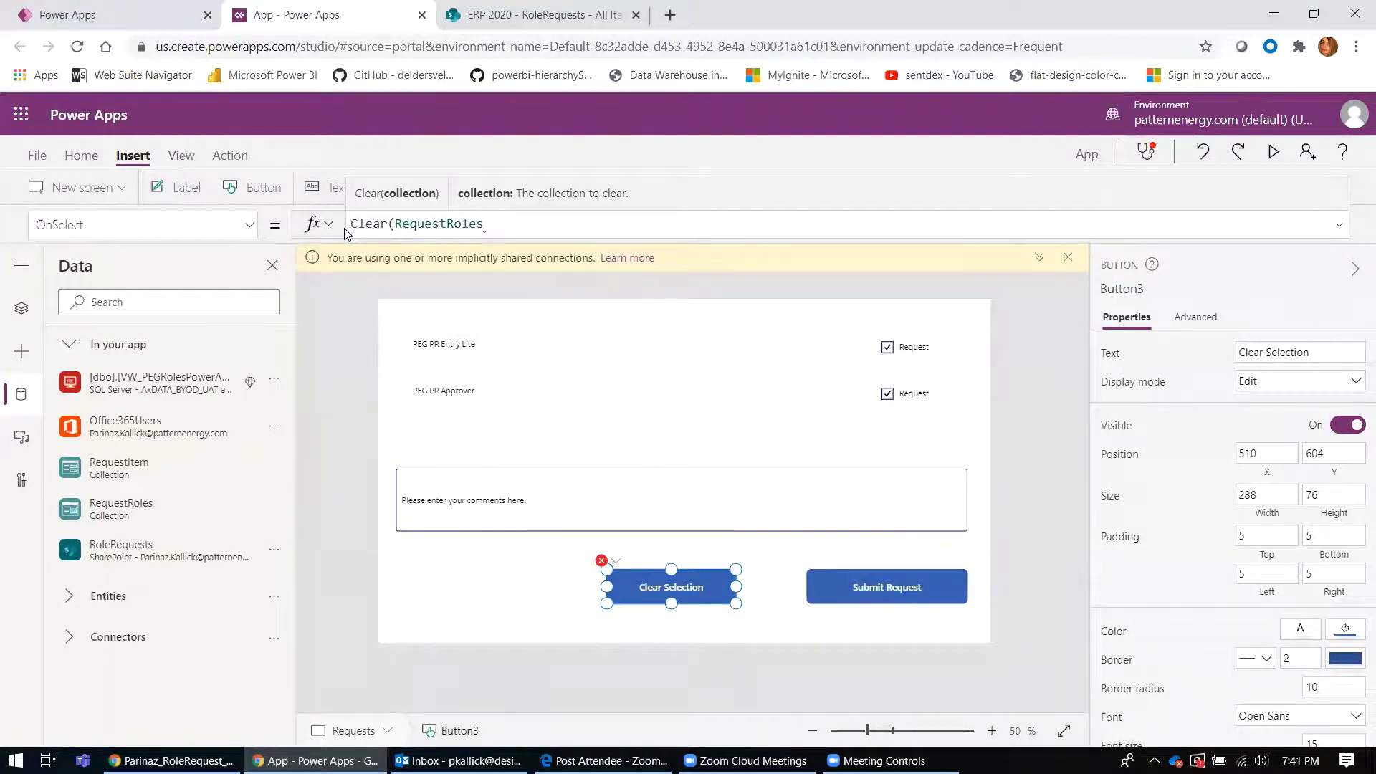
{"action": "type", "text": ")"}
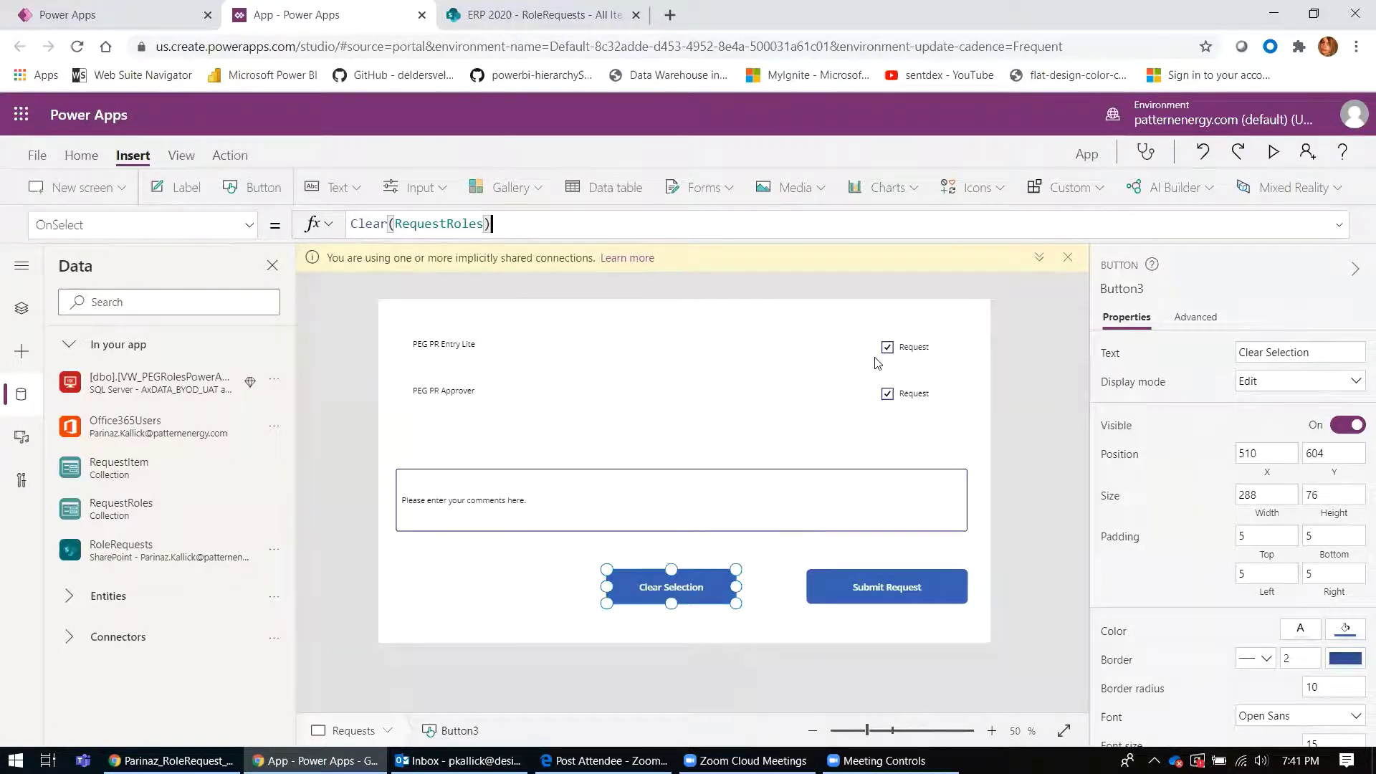
Preview the app and submit the role request with both roles checked
{"action": "left_click", "coordinate": [1273, 152]}
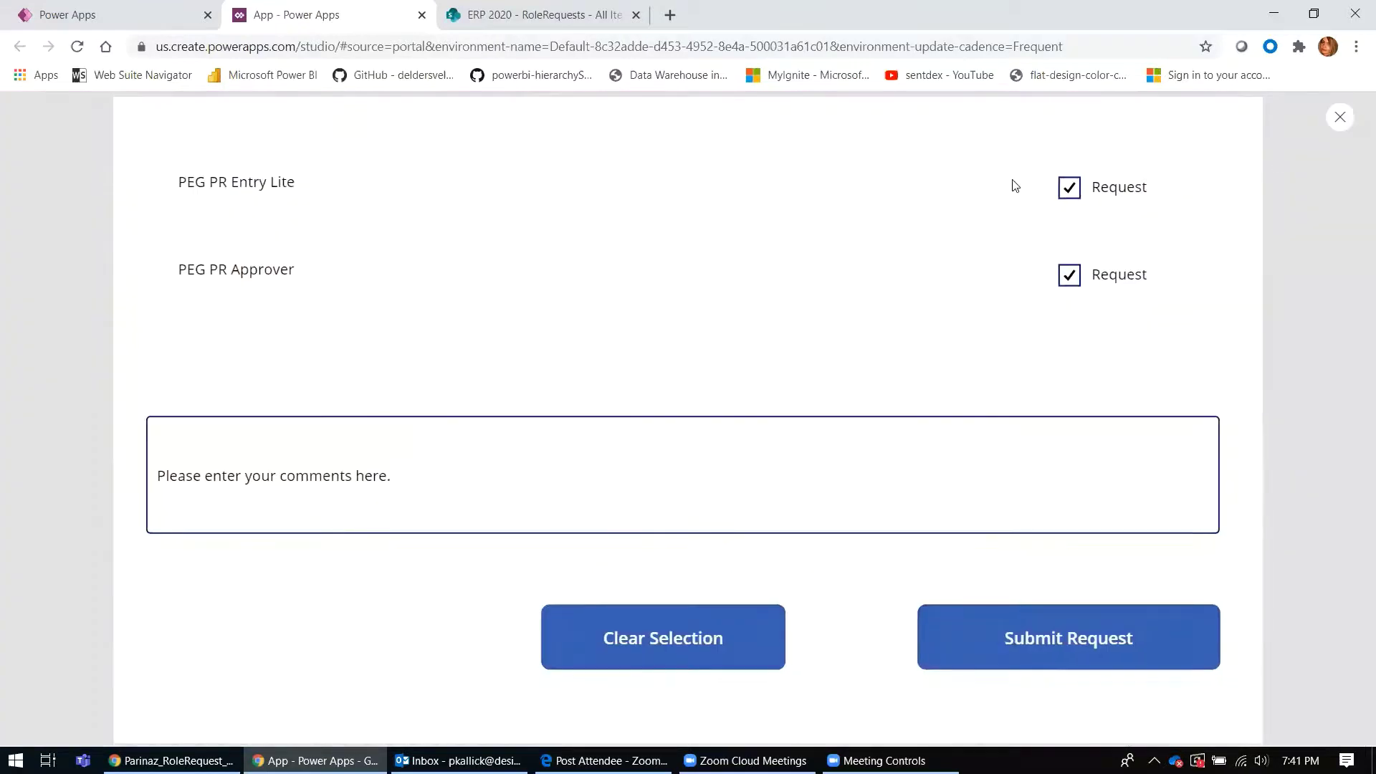
{"action": "left_click", "coordinate": [1056, 657]}
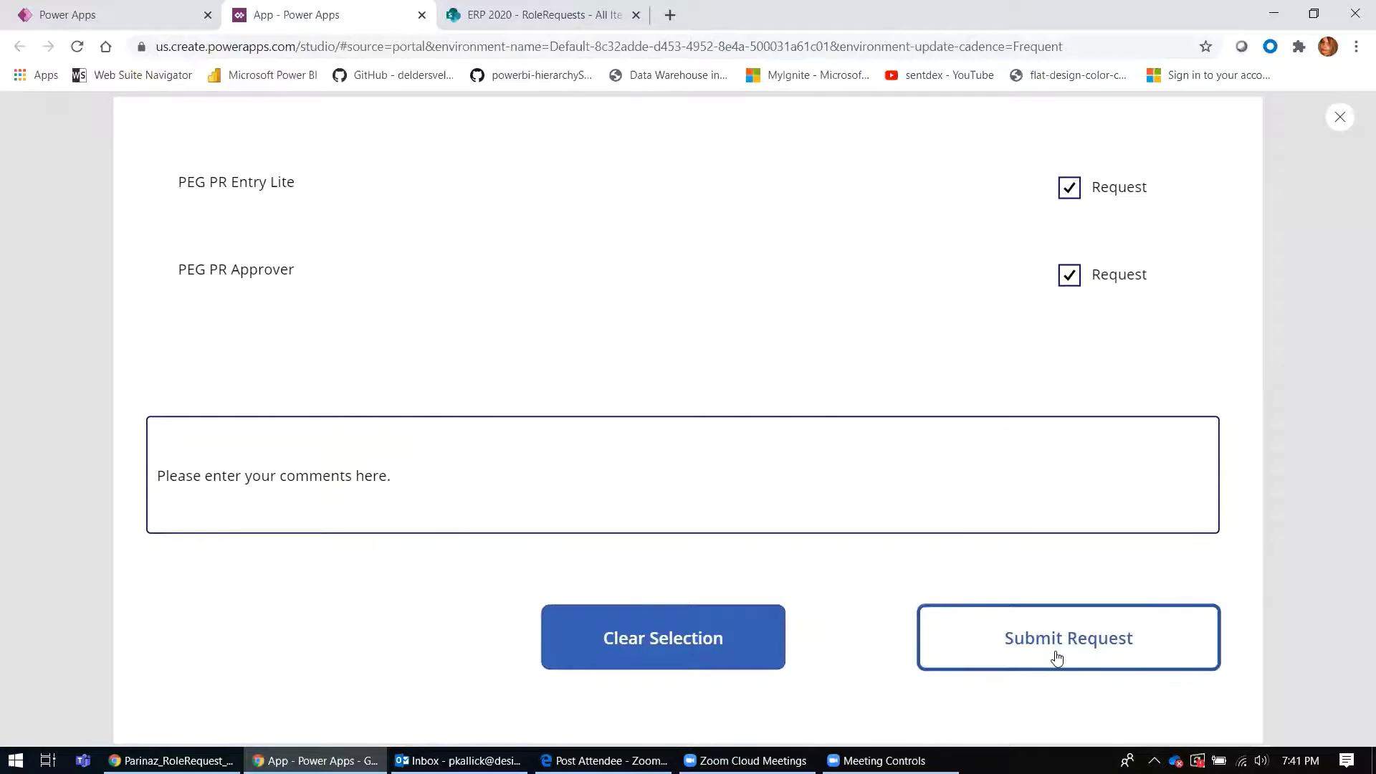
Reload the SharePoint RoleRequests list and examine its entries across the requester, role, comment and status columns
{"action": "left_click", "coordinate": [500, 48]}
{"action": "left_click", "coordinate": [77, 45]}
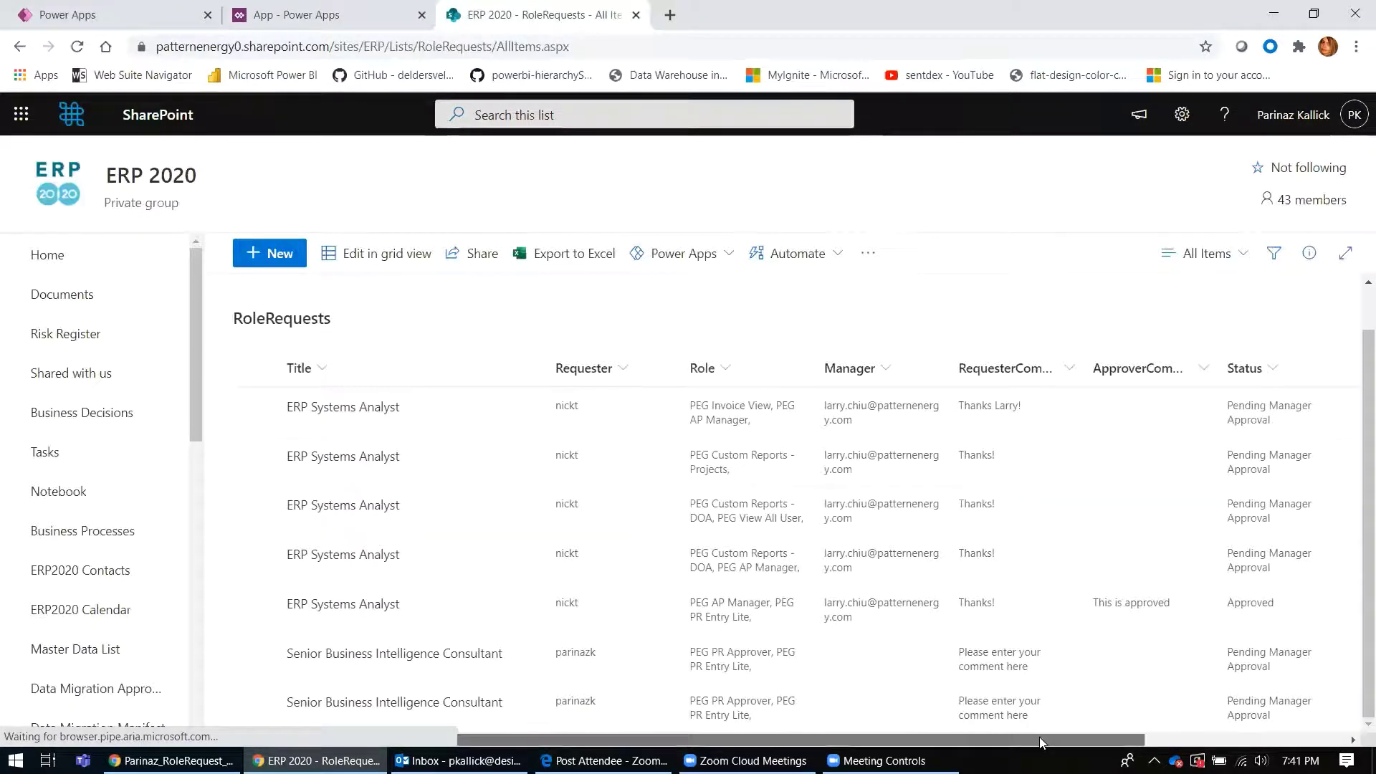
{"action": "scroll", "coordinate": [1039, 737], "scroll_direction": "right", "scroll_amount": 1}
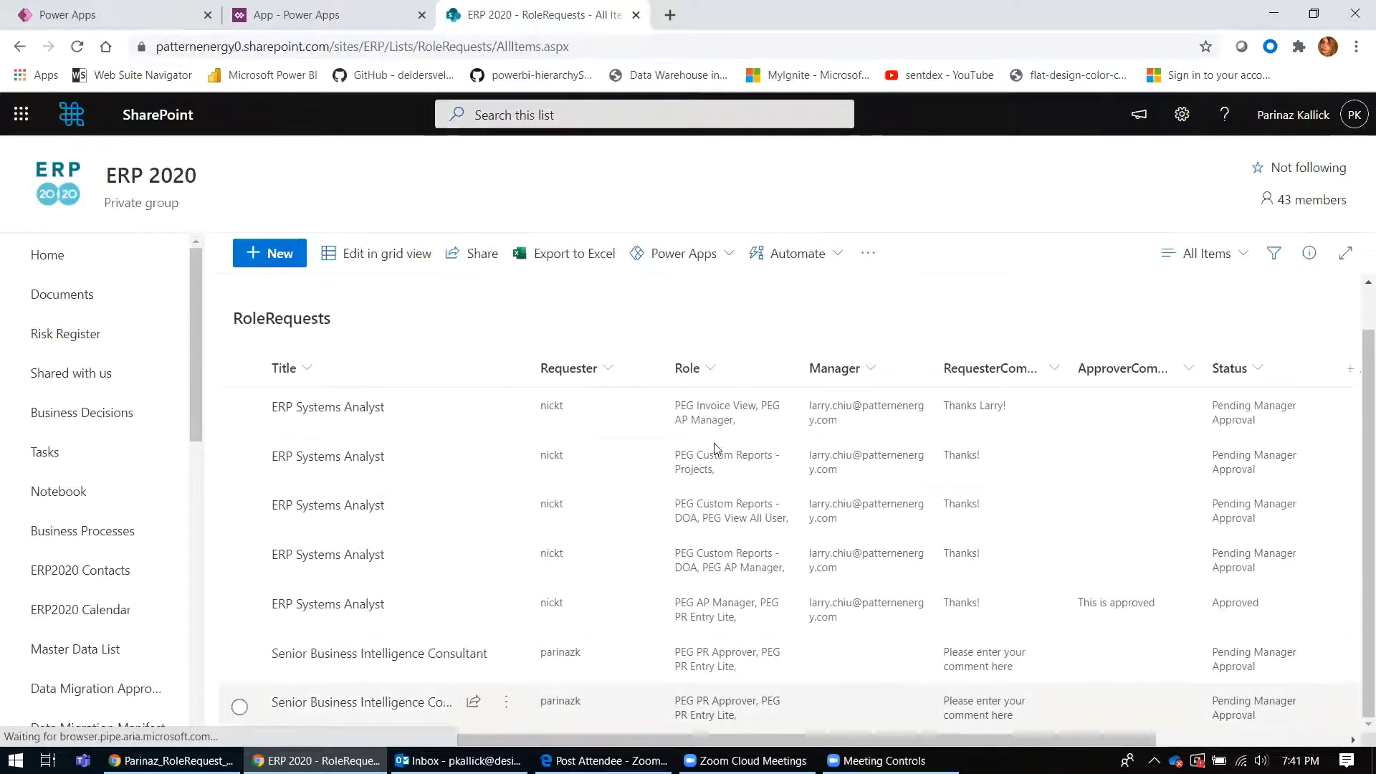
{"action": "scroll", "coordinate": [850, 742], "scroll_direction": "right", "scroll_amount": 3}
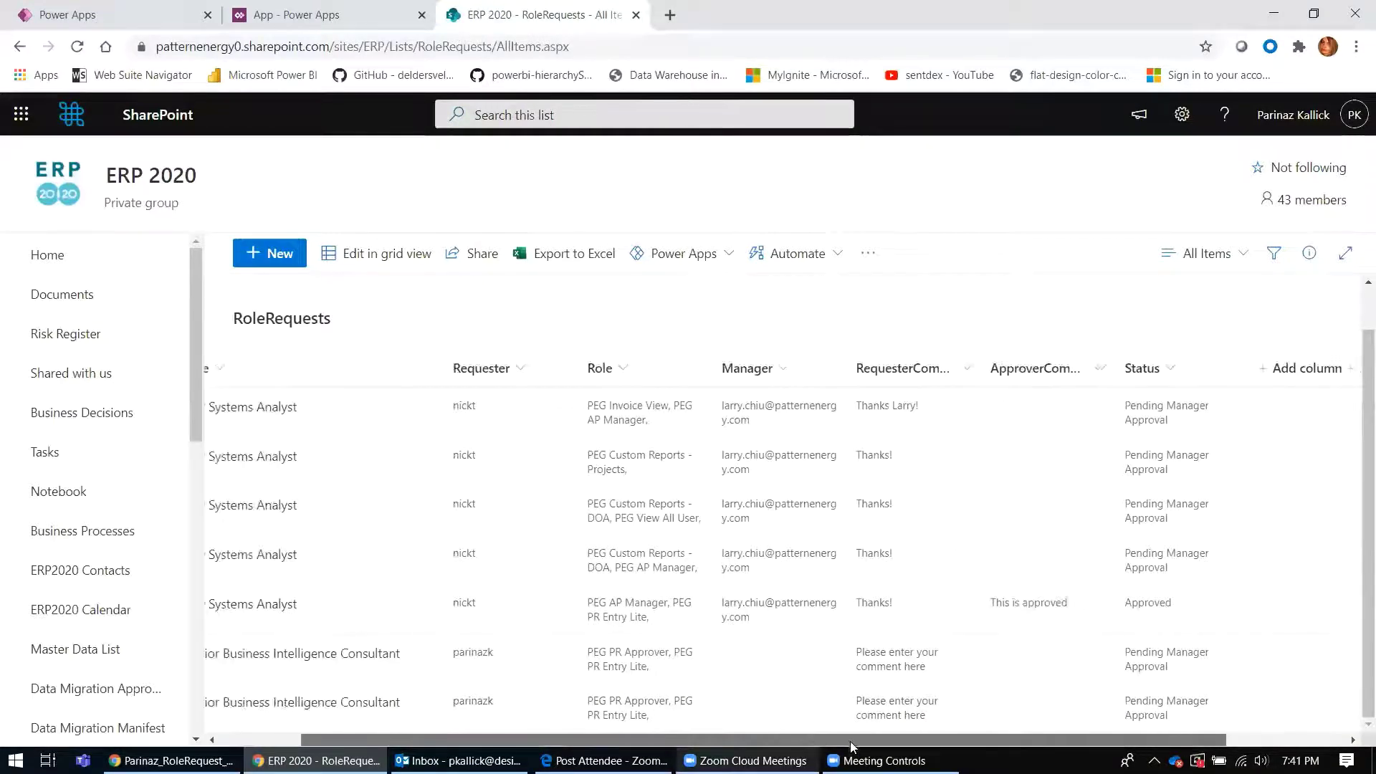
{"action": "scroll", "coordinate": [850, 742], "scroll_direction": "right", "scroll_amount": 2}
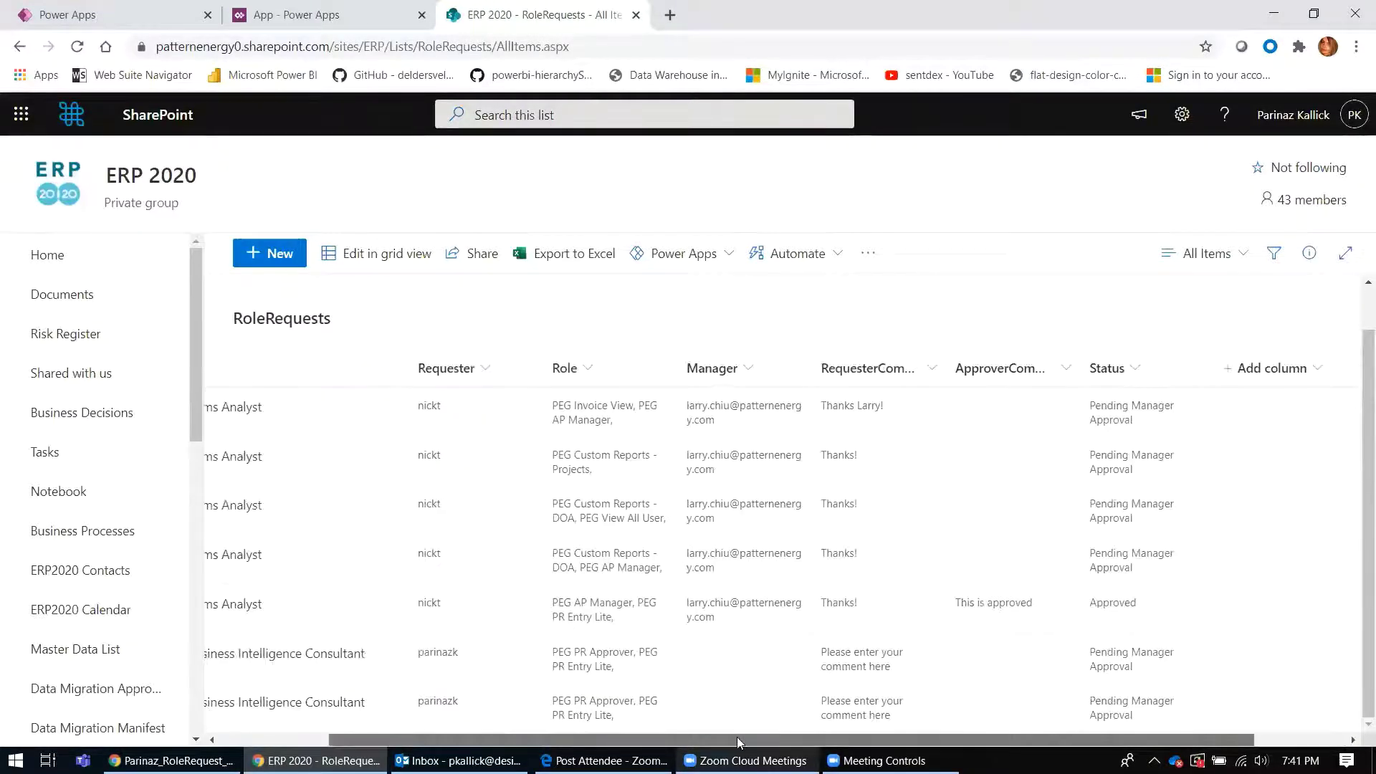
{"action": "scroll", "coordinate": [737, 737], "scroll_direction": "left", "scroll_amount": 4}
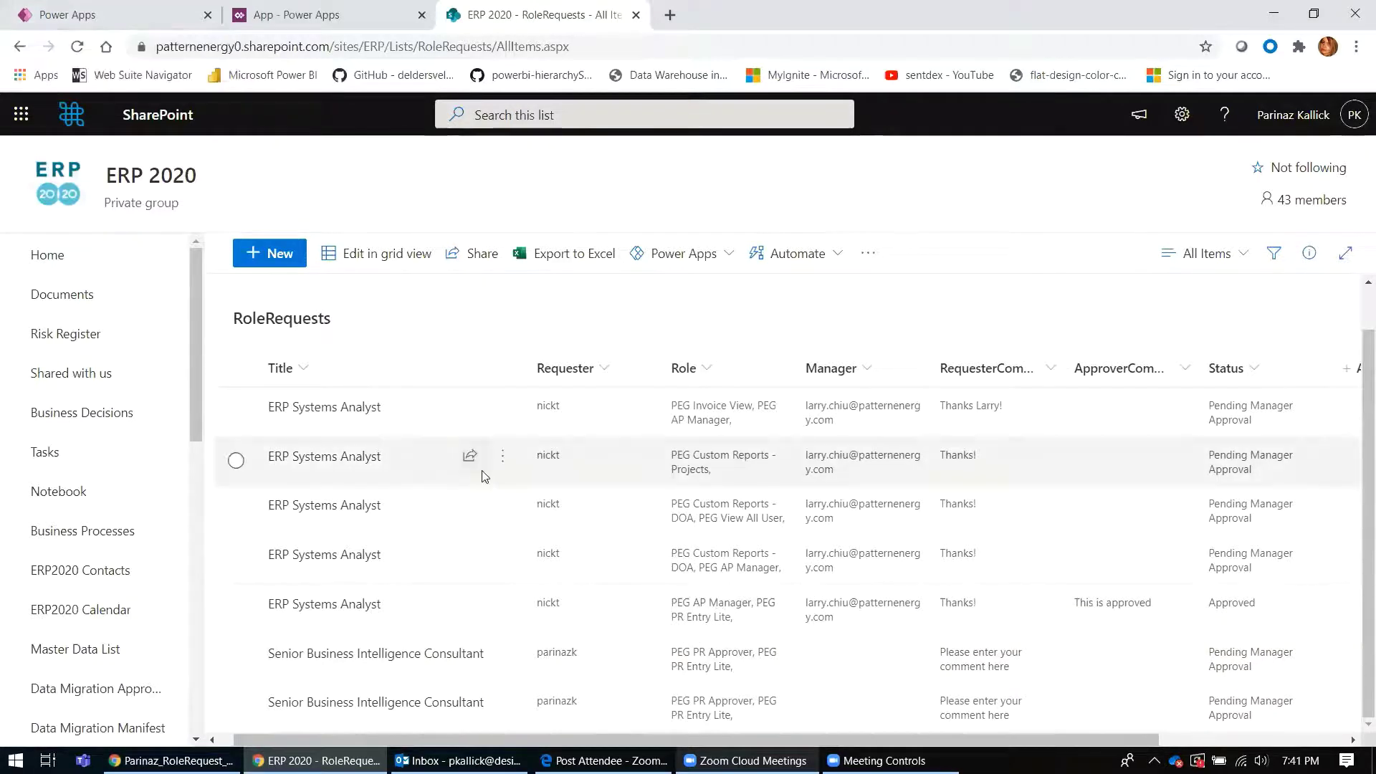
Open the RoleRequest flow in Power Apps and examine its item-created trigger and Update item action against the SharePoint list
{"action": "left_click", "coordinate": [109, 16]}
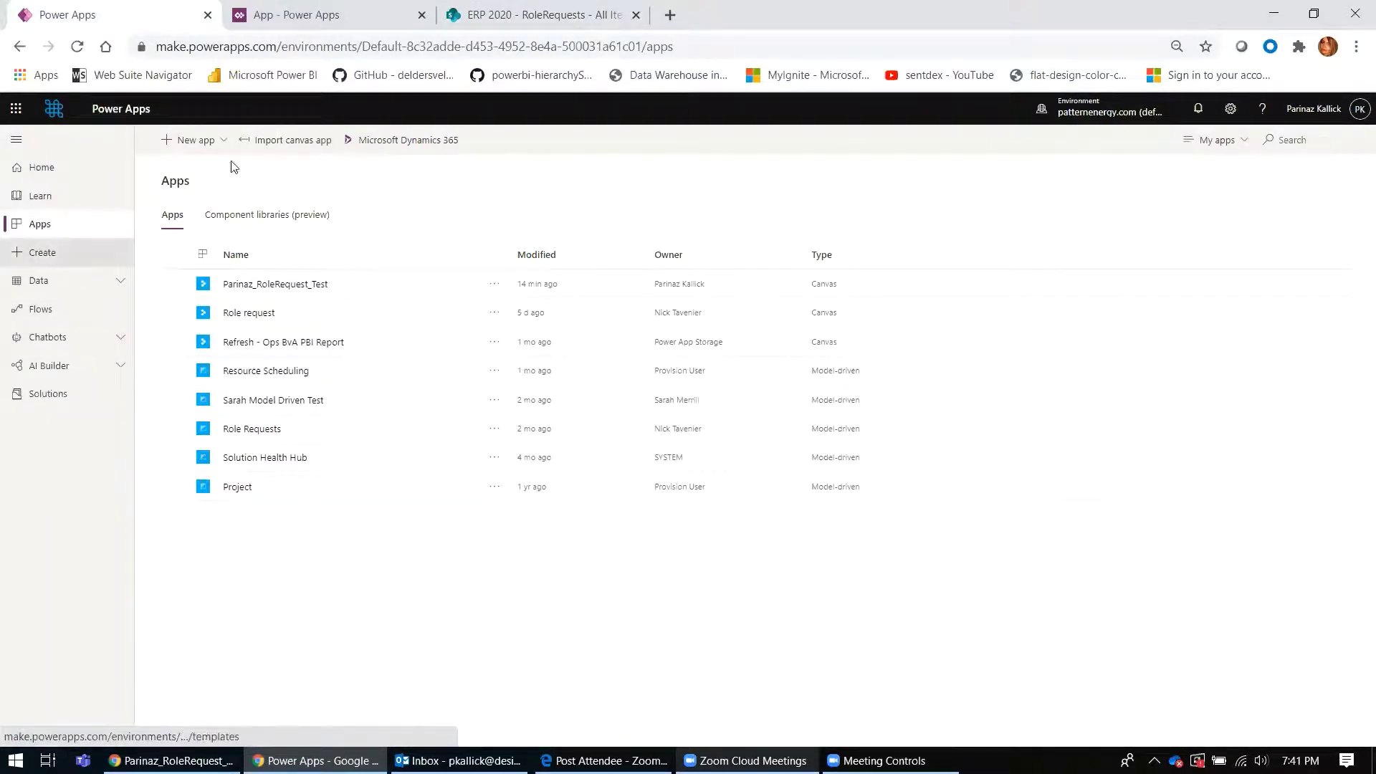
{"action": "left_click", "coordinate": [39, 312]}
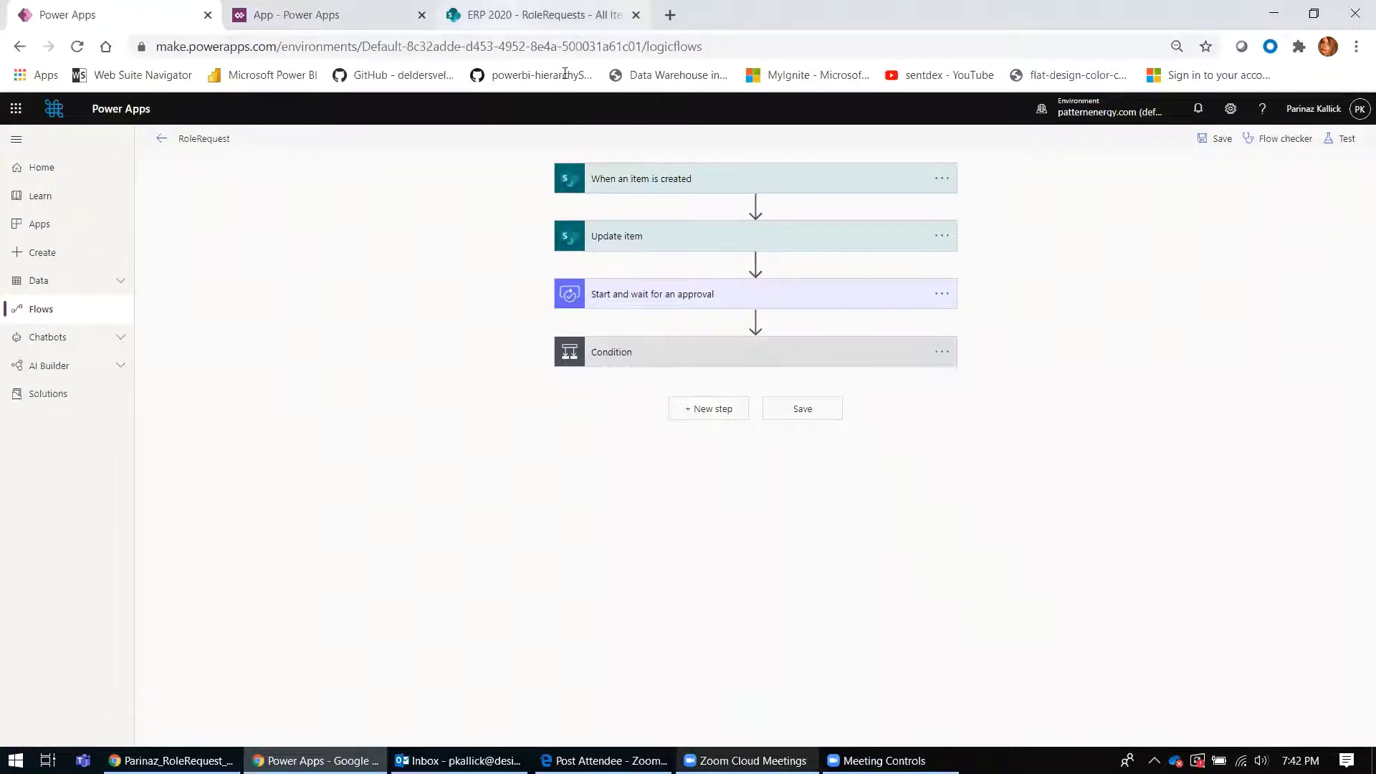
{"action": "left_click", "coordinate": [667, 190]}
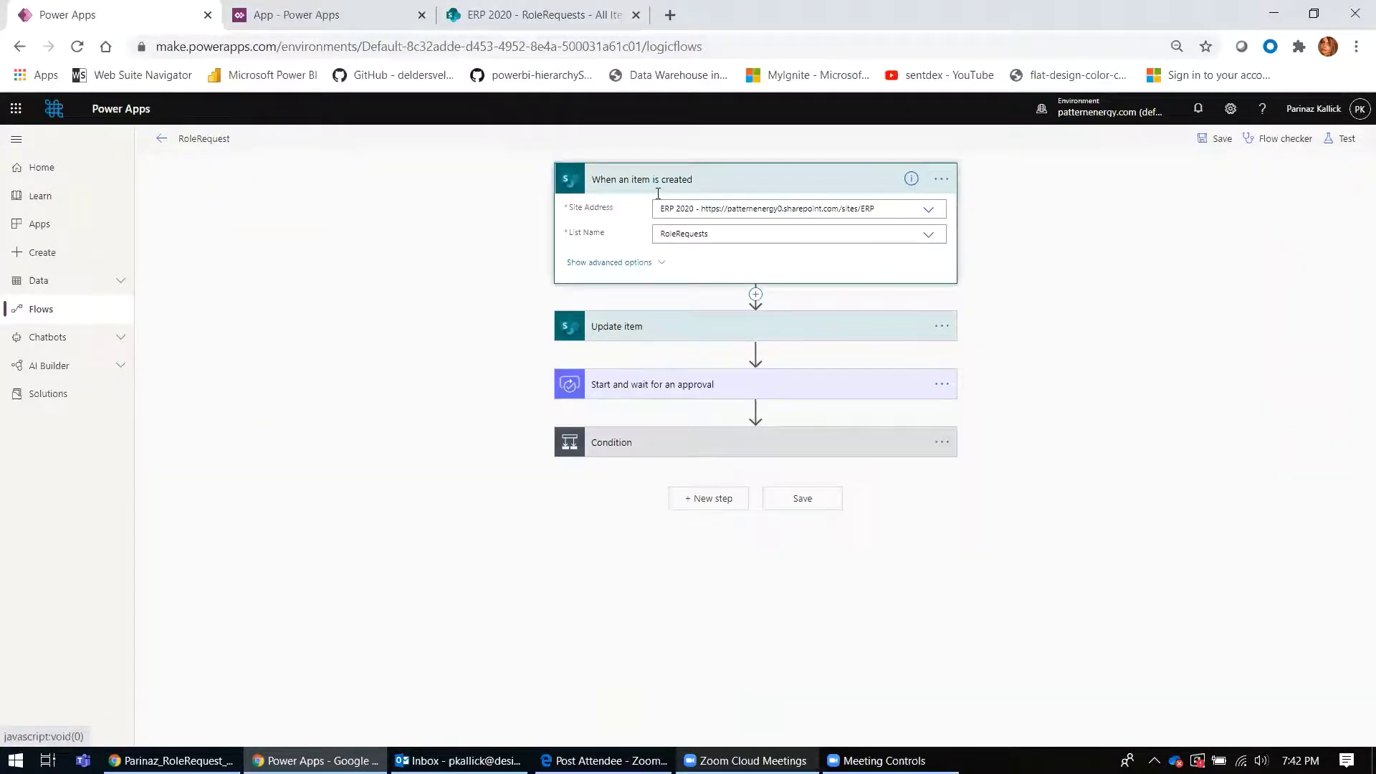
{"action": "left_click", "coordinate": [658, 336]}
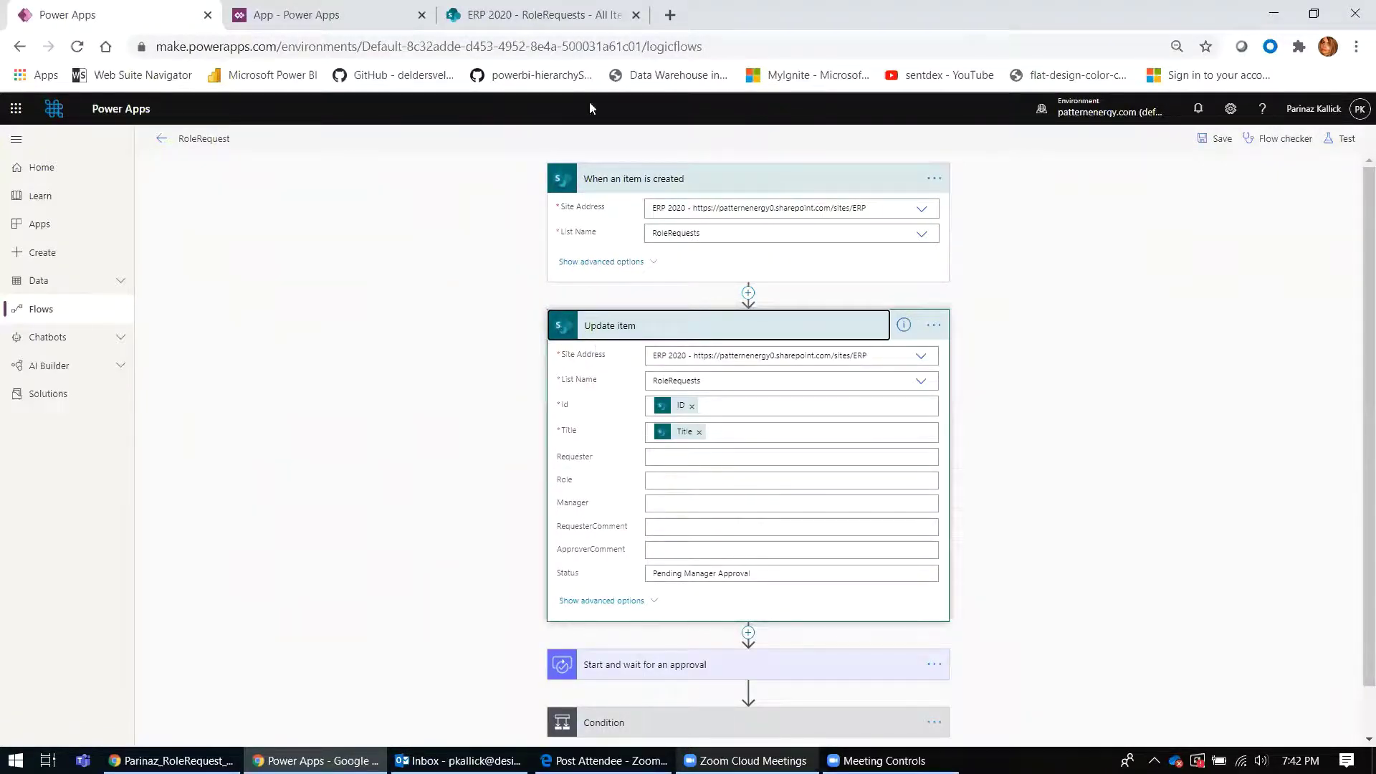
{"action": "left_click", "coordinate": [513, 15]}
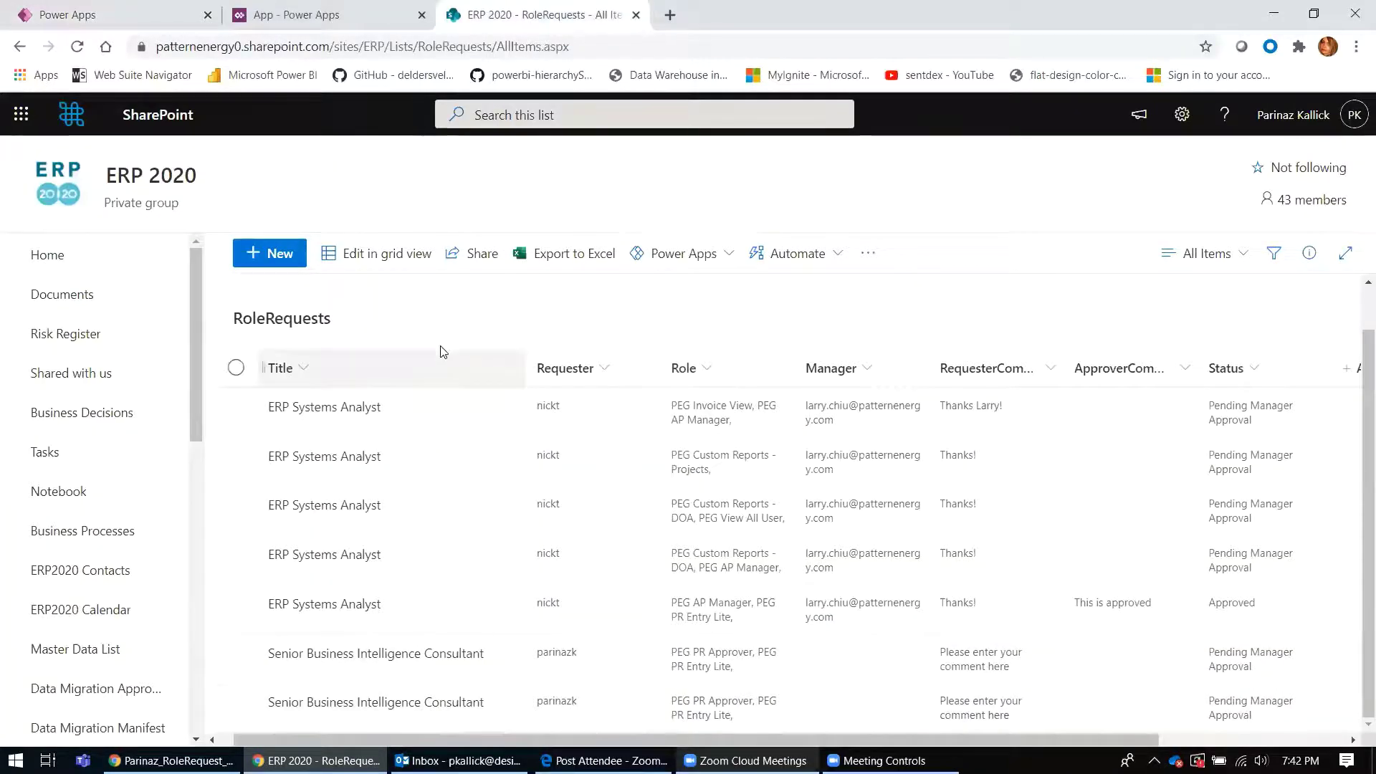
{"action": "left_click", "coordinate": [149, 18]}
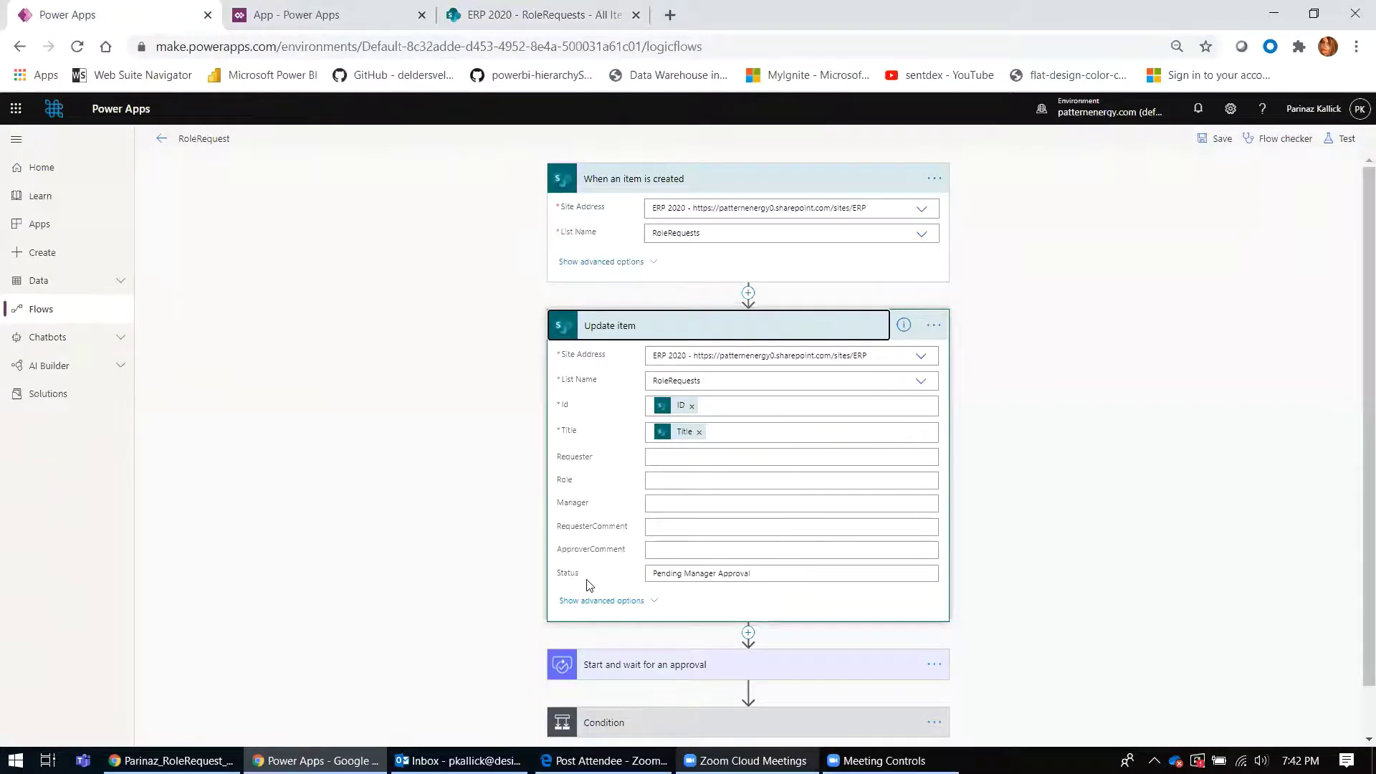
{"action": "scroll", "coordinate": [851, 574], "scroll_direction": "down", "scroll_amount": 1}
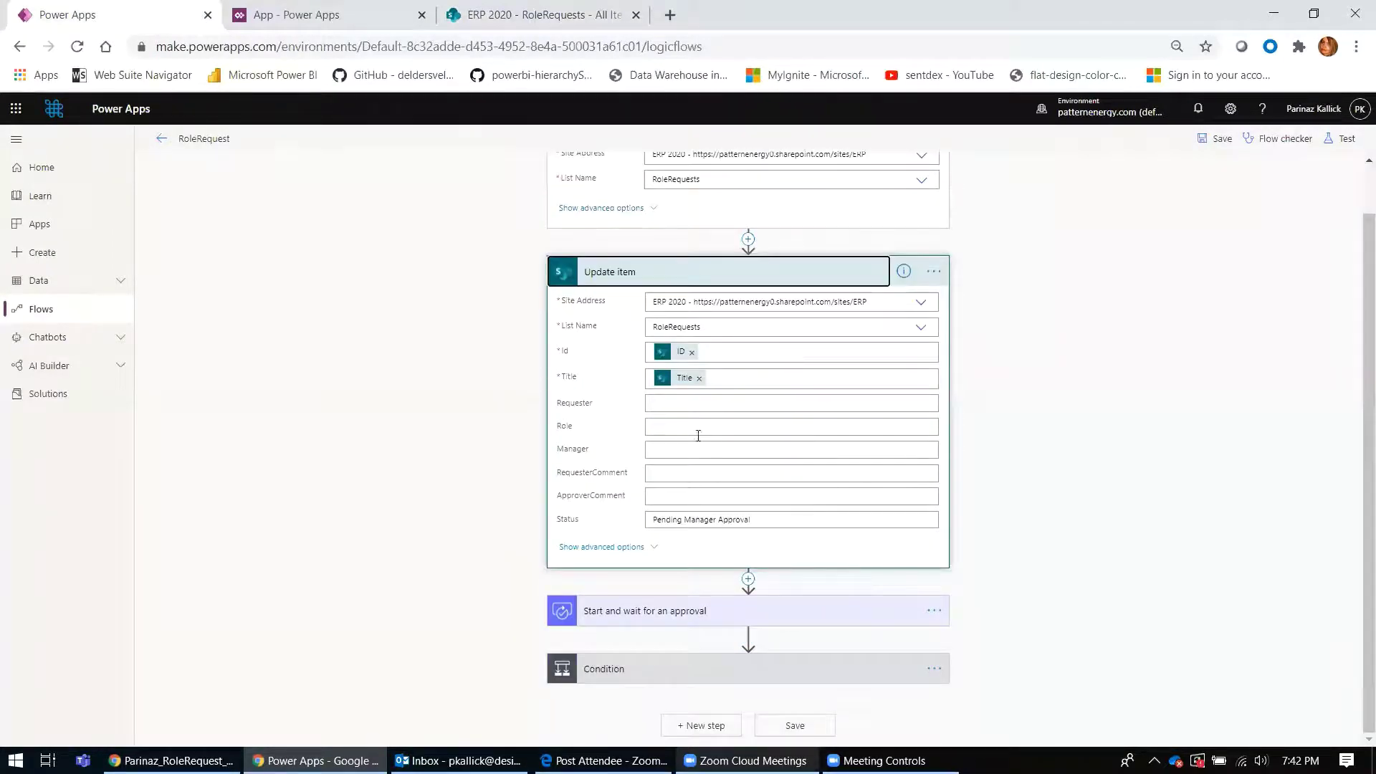
Examine the flow's approval action, its Approve condition, and the email actions in the If yes and If no branches
{"action": "left_click", "coordinate": [613, 612]}
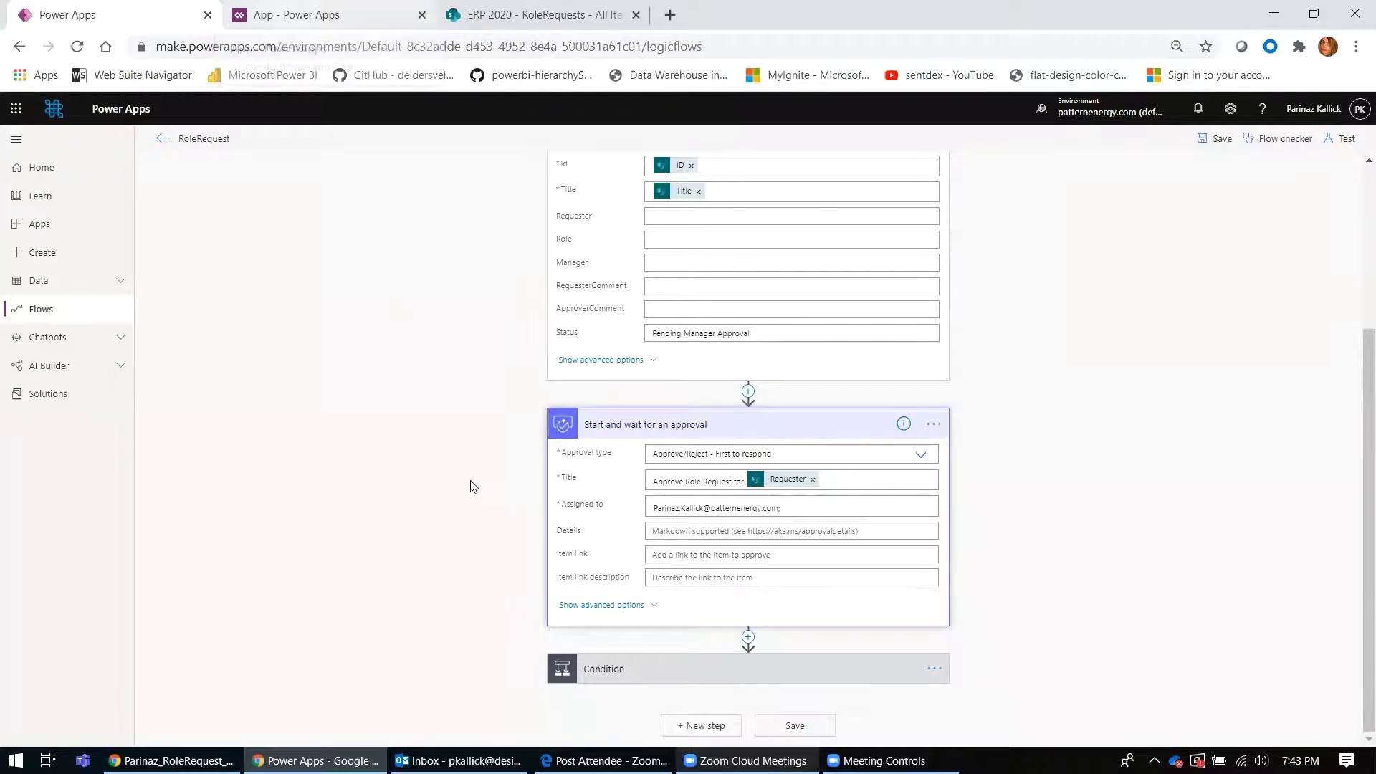
{"action": "left_click", "coordinate": [629, 674]}
{"action": "scroll", "coordinate": [473, 557], "scroll_direction": "down", "scroll_amount": 4}
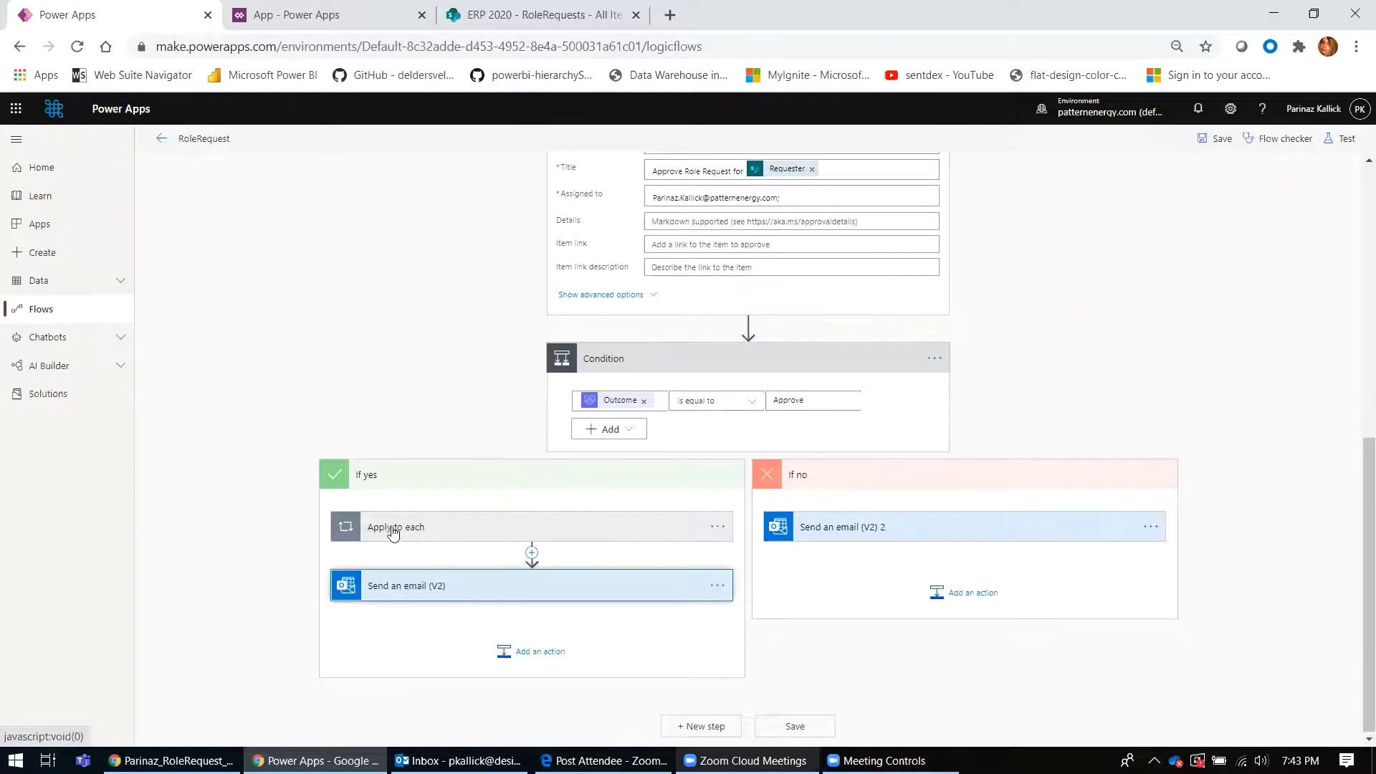
{"action": "left_click", "coordinate": [405, 585]}
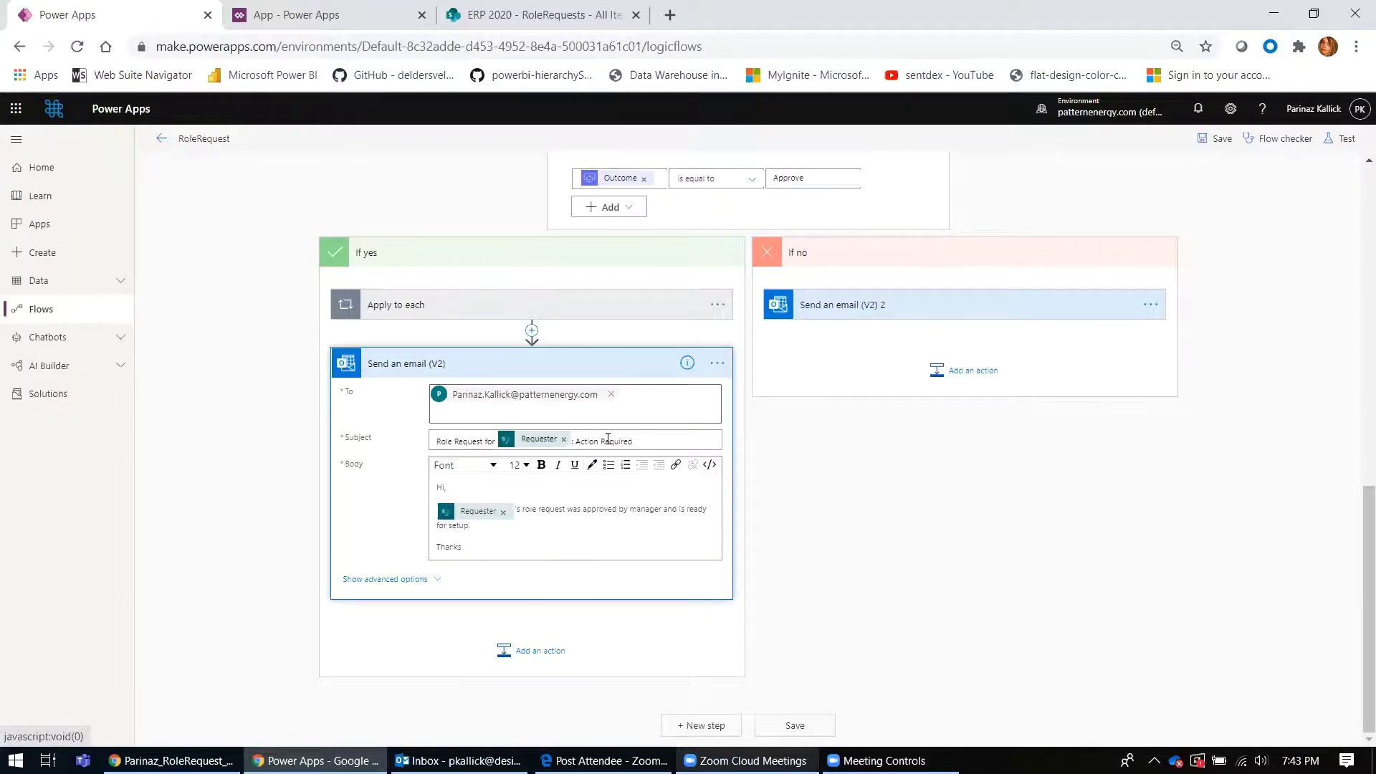
{"action": "left_click", "coordinate": [886, 310]}
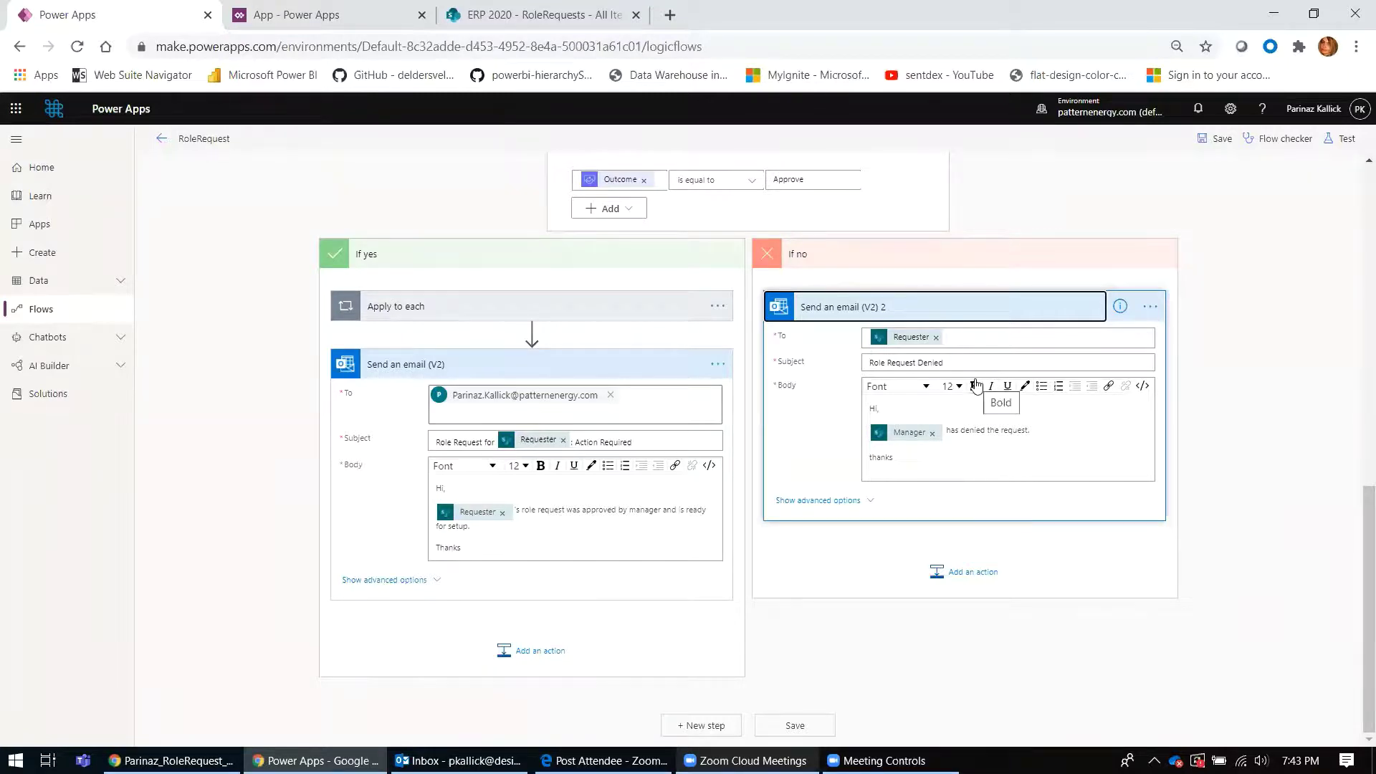
Switch to Outlook, view the latest role approval email in the Pattern Energy inbox, and open its Approve response with the comment field
{"action": "left_click", "coordinate": [459, 761]}
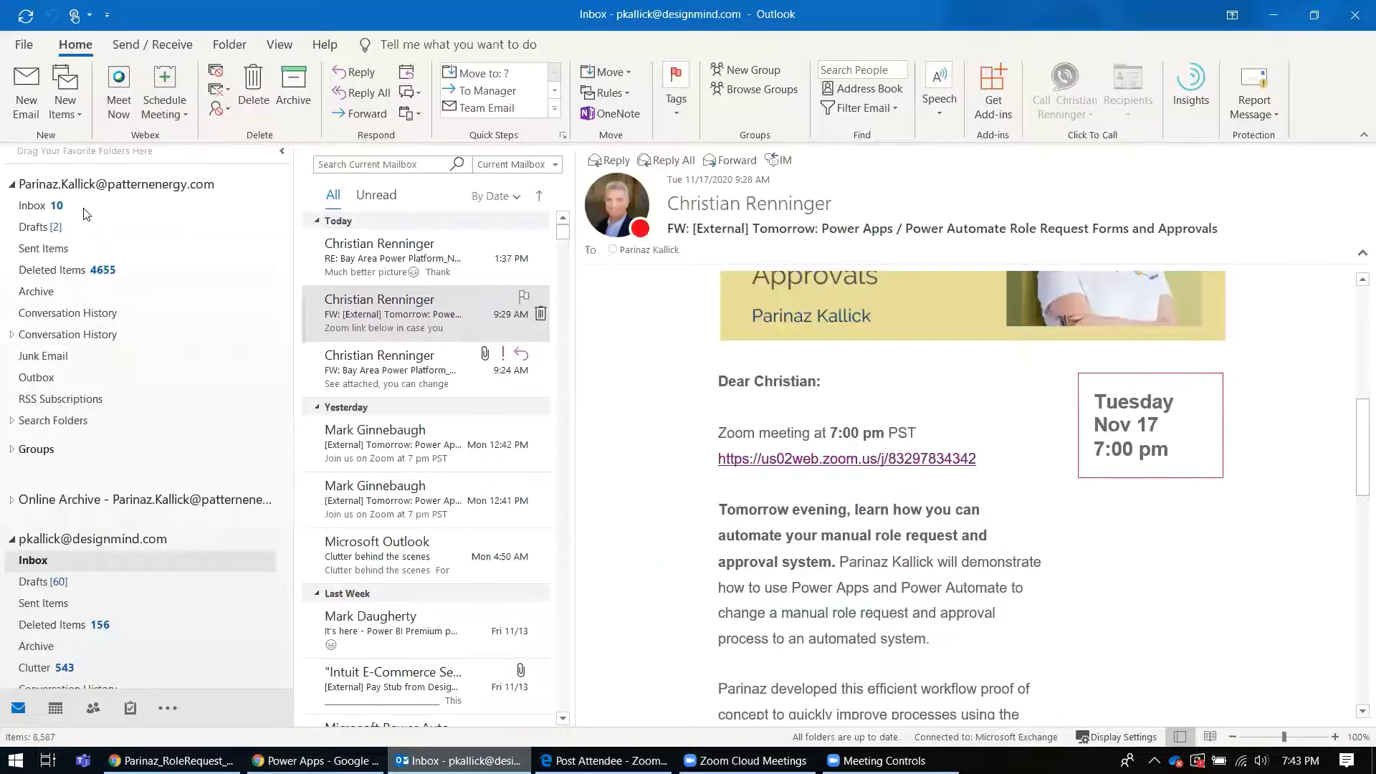
{"action": "left_click", "coordinate": [84, 209]}
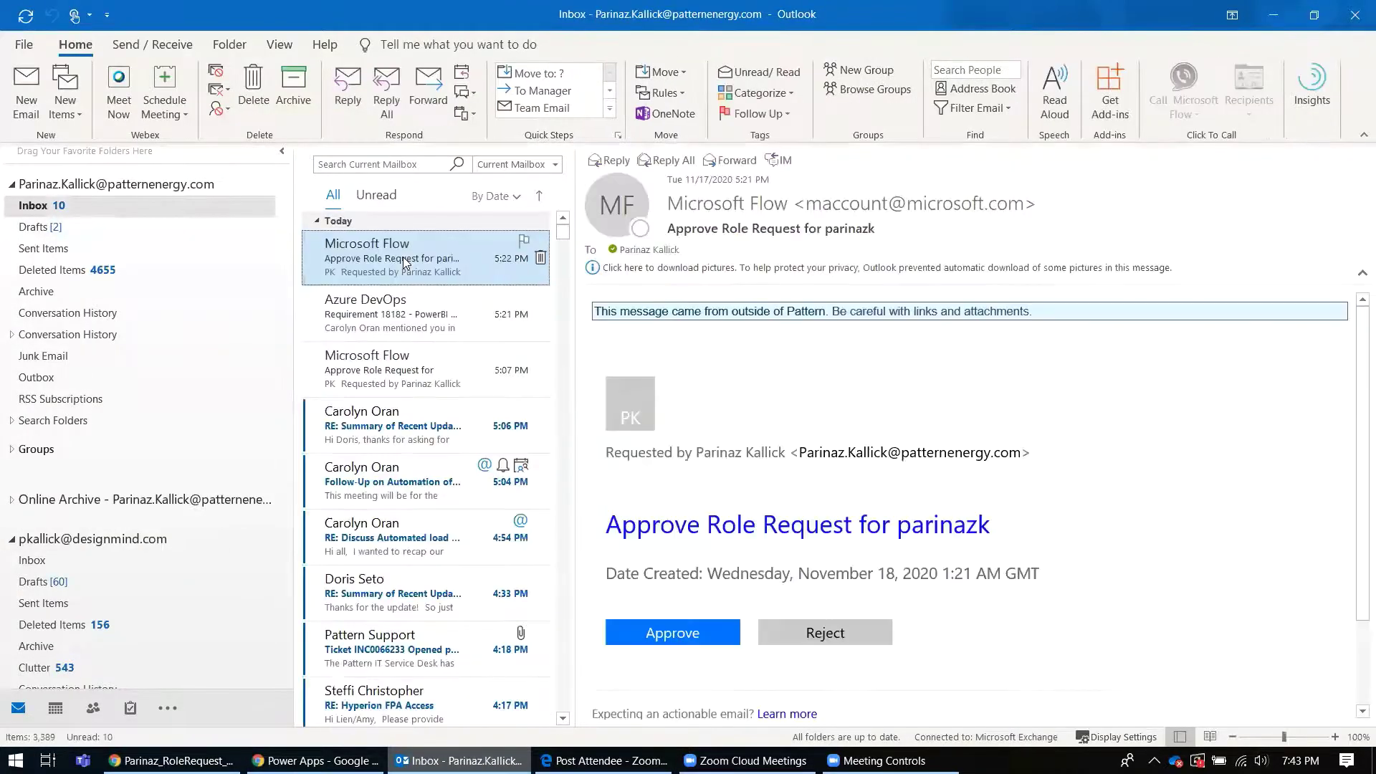
{"action": "left_click", "coordinate": [682, 640]}
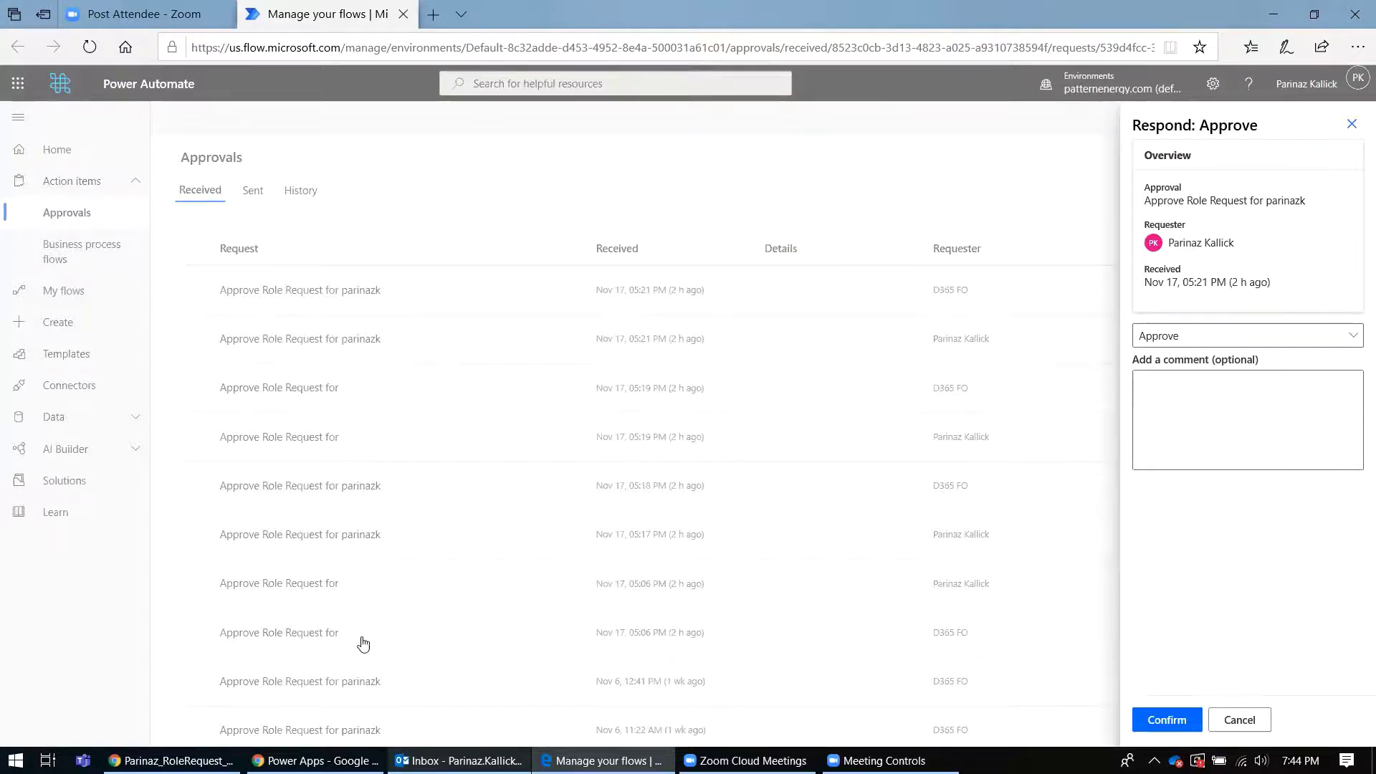
{"action": "left_click", "coordinate": [1229, 418]}
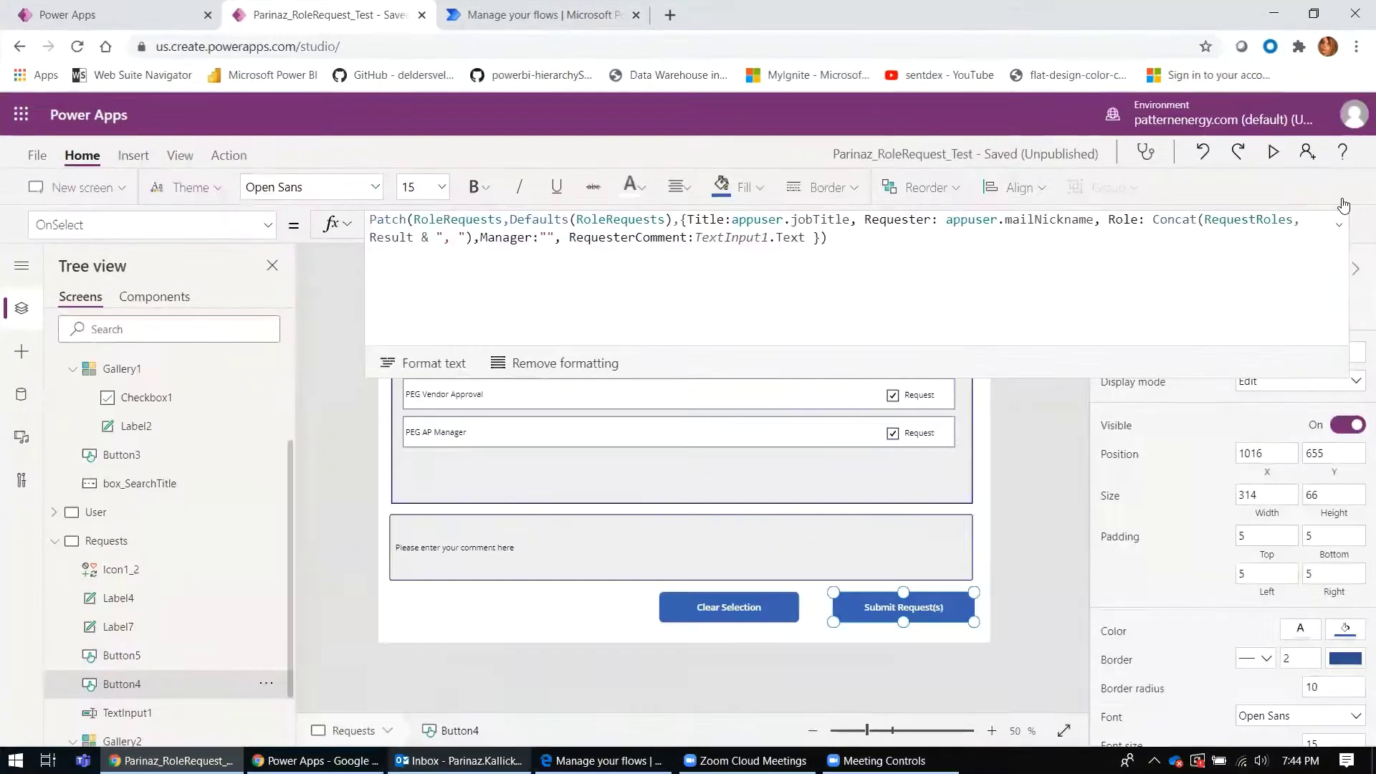
Collapse the expanded Patch formula in the finished role request test app and preview the app from its Main screen
{"action": "left_click", "coordinate": [1339, 225]}
{"action": "scroll", "coordinate": [119, 421], "scroll_direction": "up", "scroll_amount": 3}
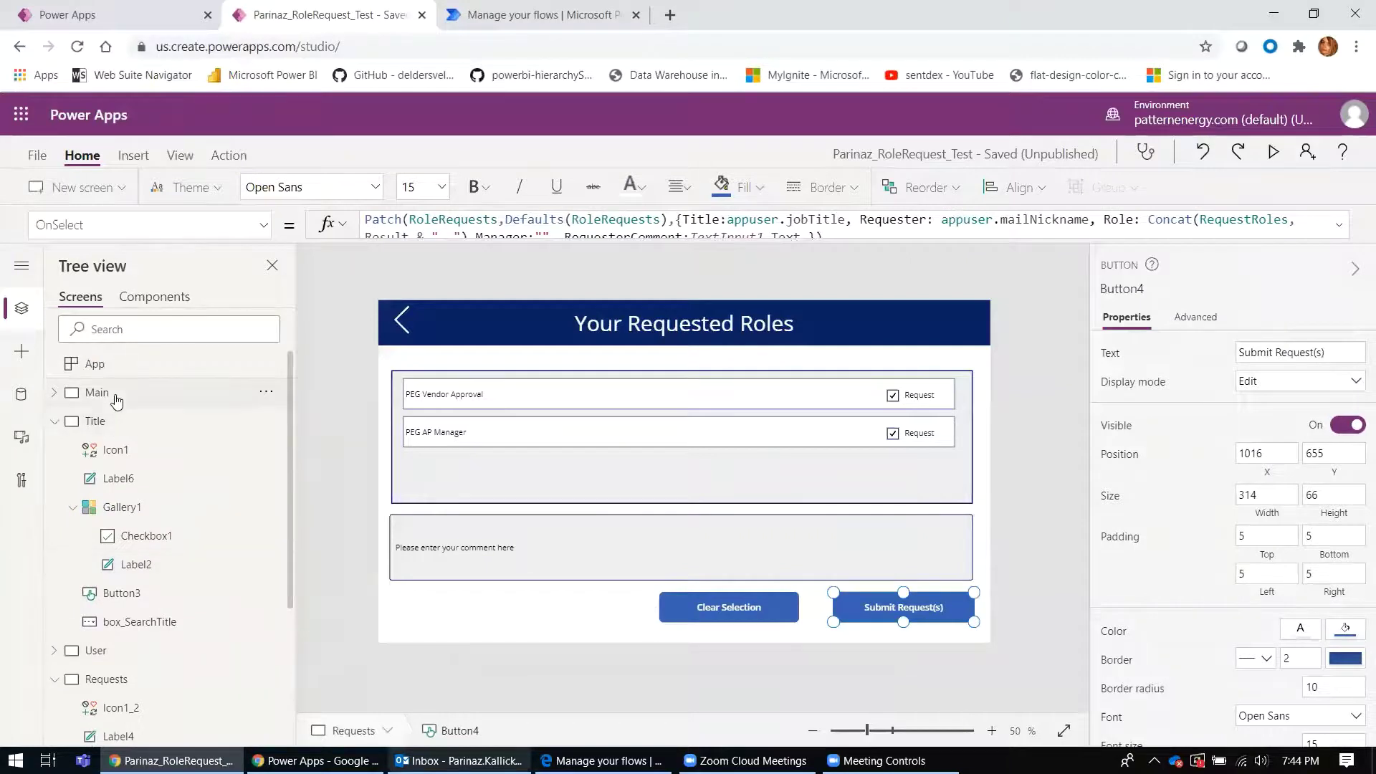
{"action": "left_click", "coordinate": [97, 393]}
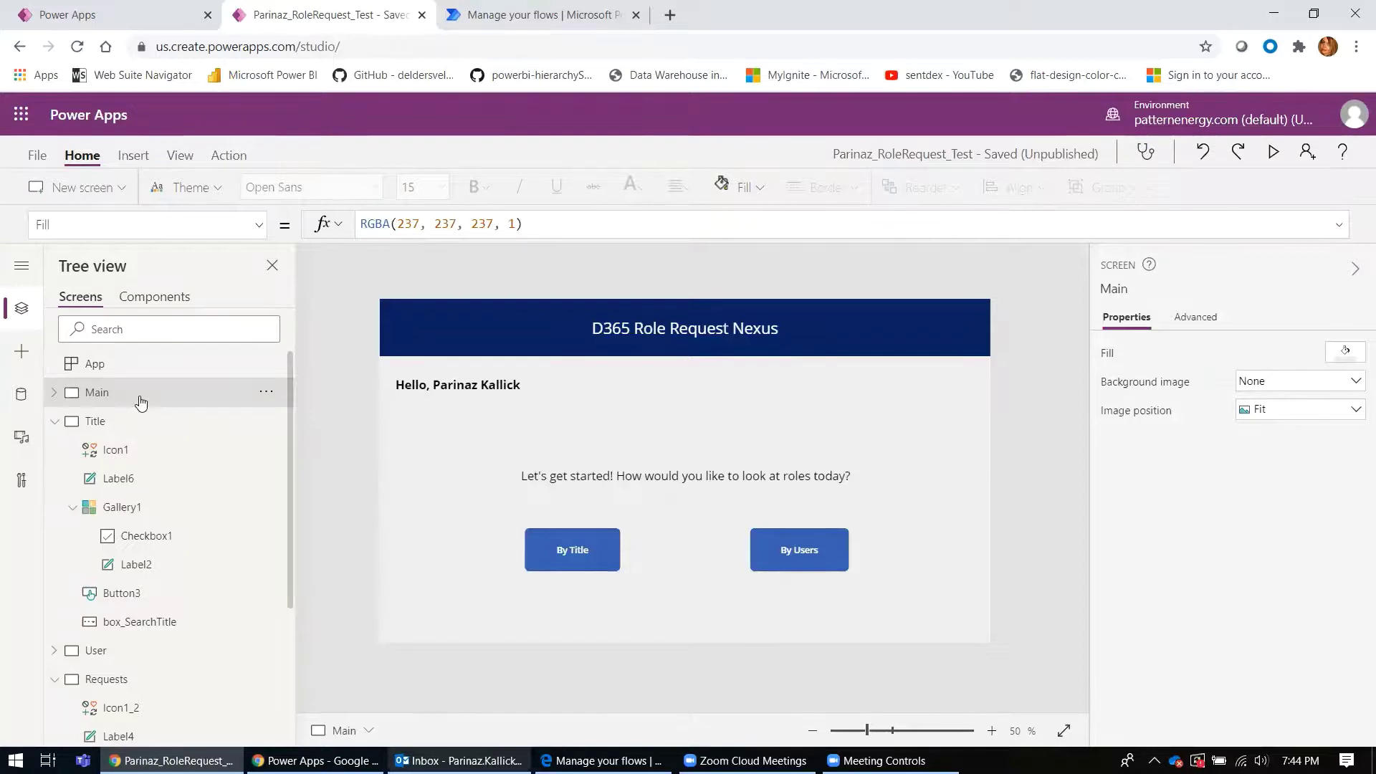
{"action": "left_click", "coordinate": [1273, 153]}
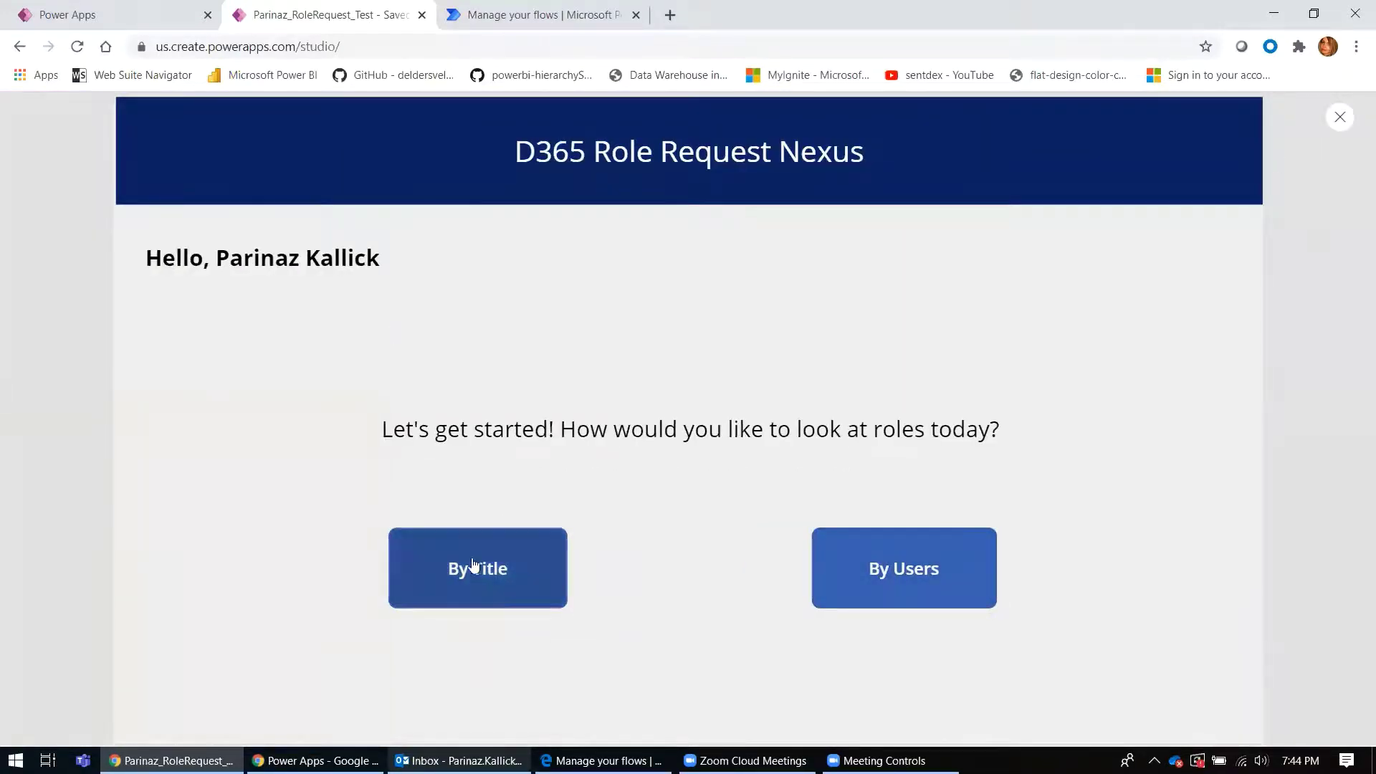
Look up roles by user for the second listed person and request PEG Project Manager and PEG Custom Reports - DOA
{"action": "left_click", "coordinate": [900, 565]}
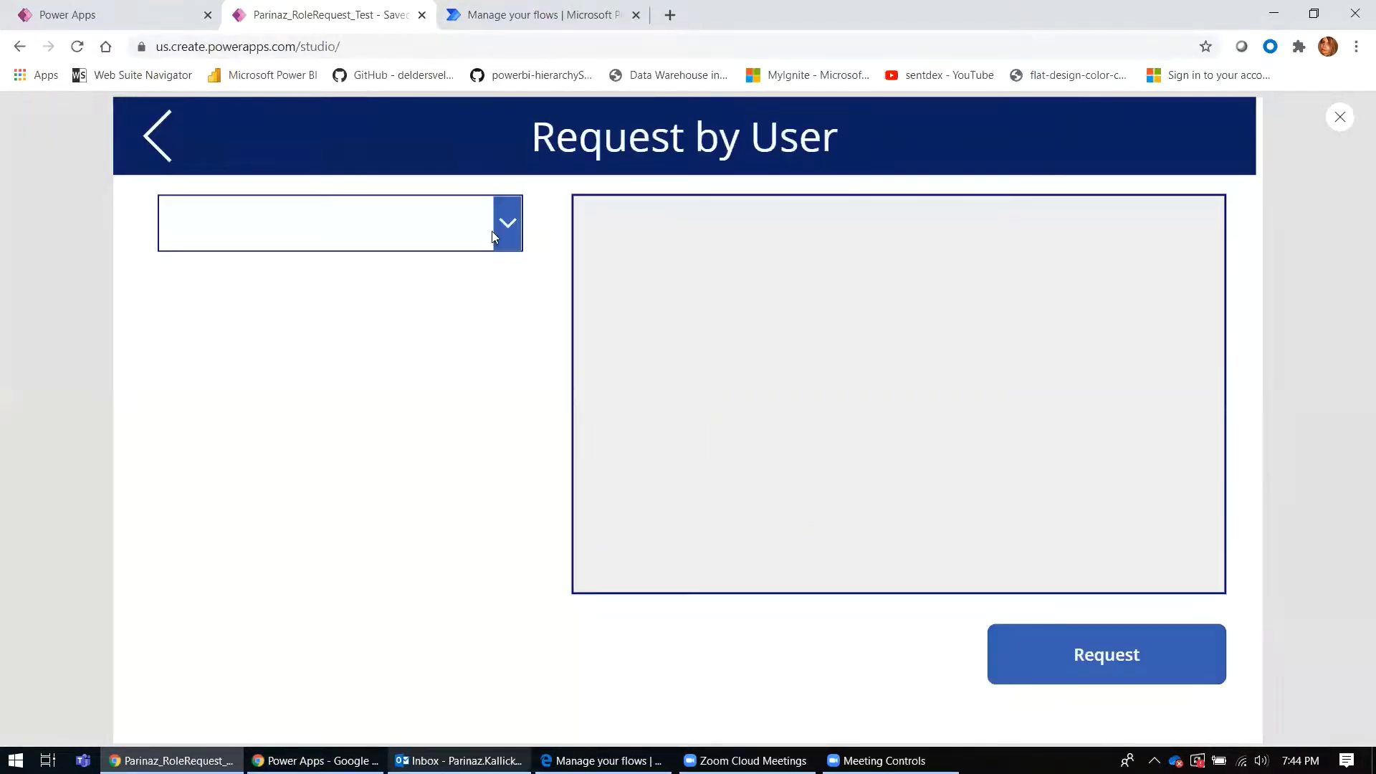
{"action": "left_click", "coordinate": [492, 230]}
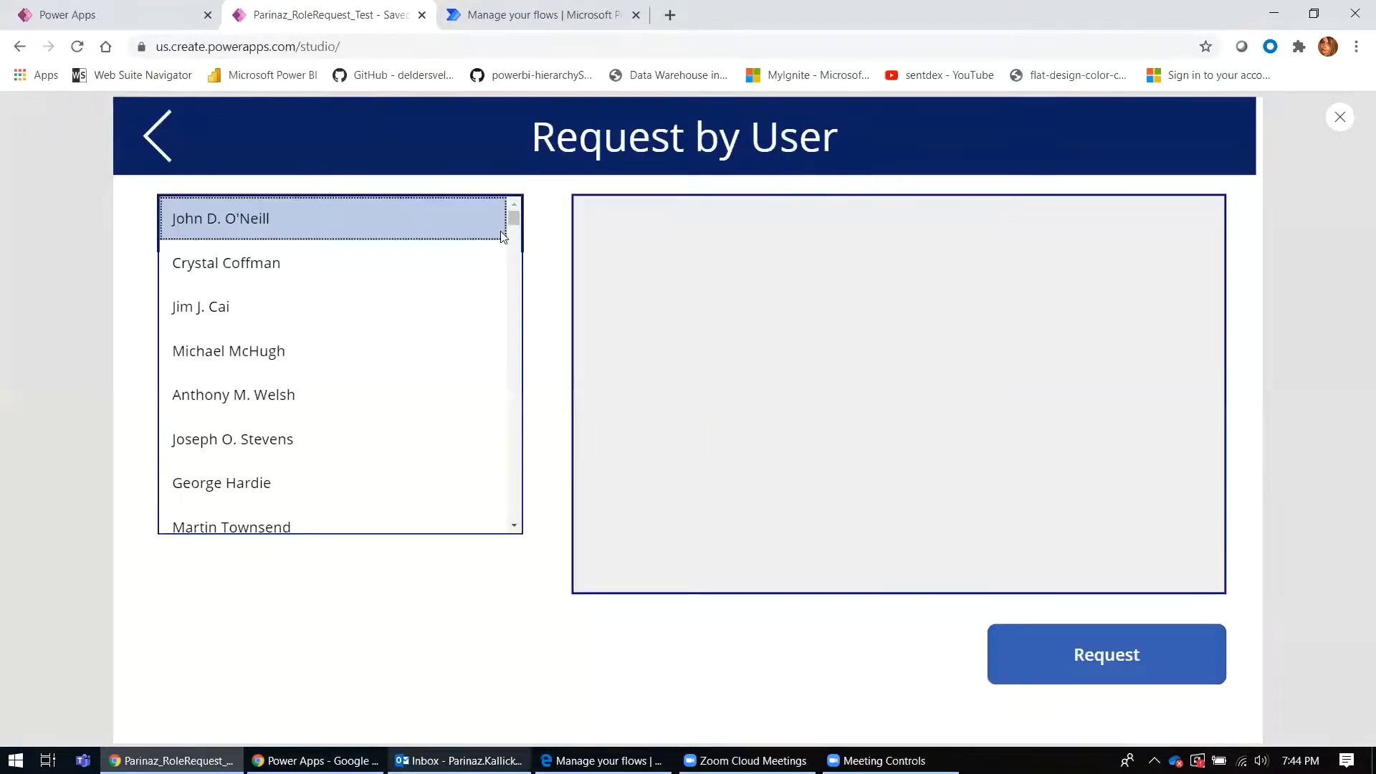
{"action": "left_click", "coordinate": [347, 266]}
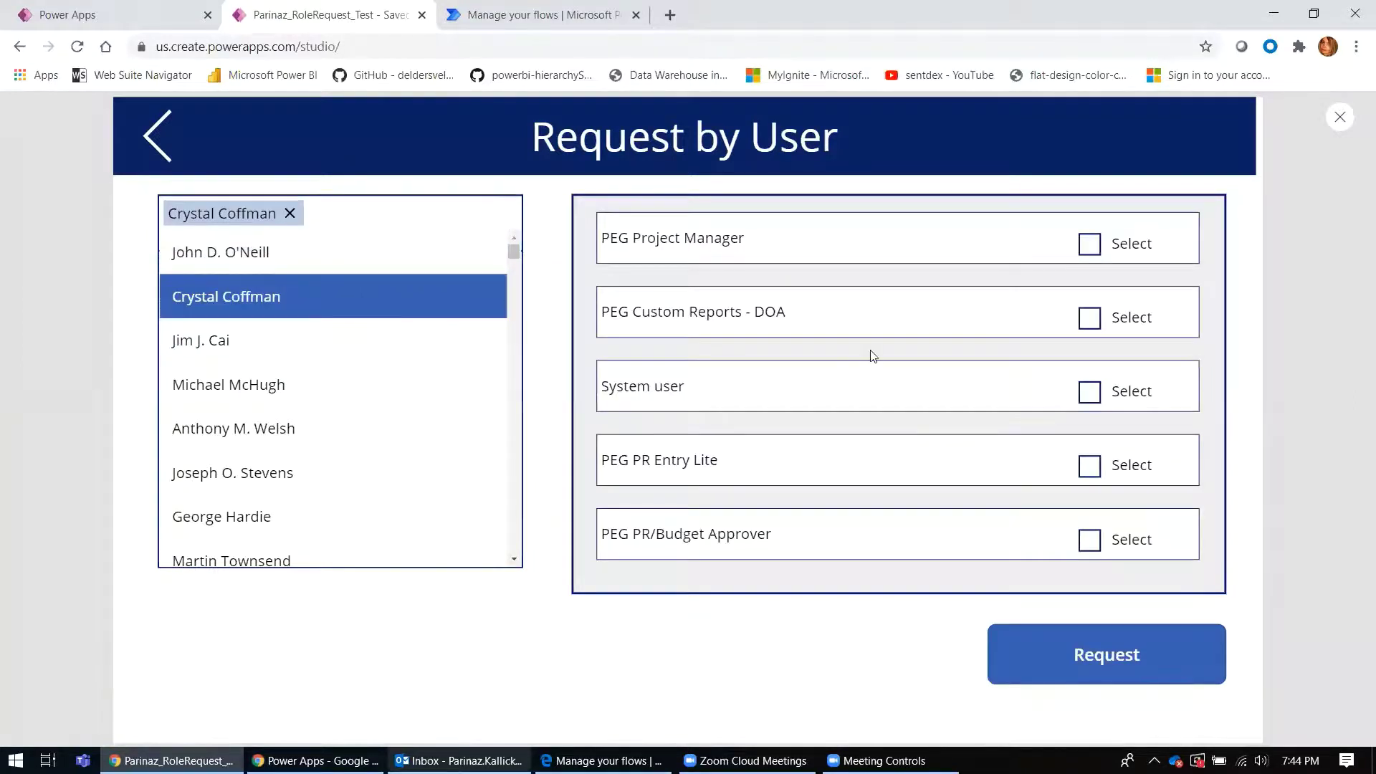
{"action": "left_click", "coordinate": [873, 357]}
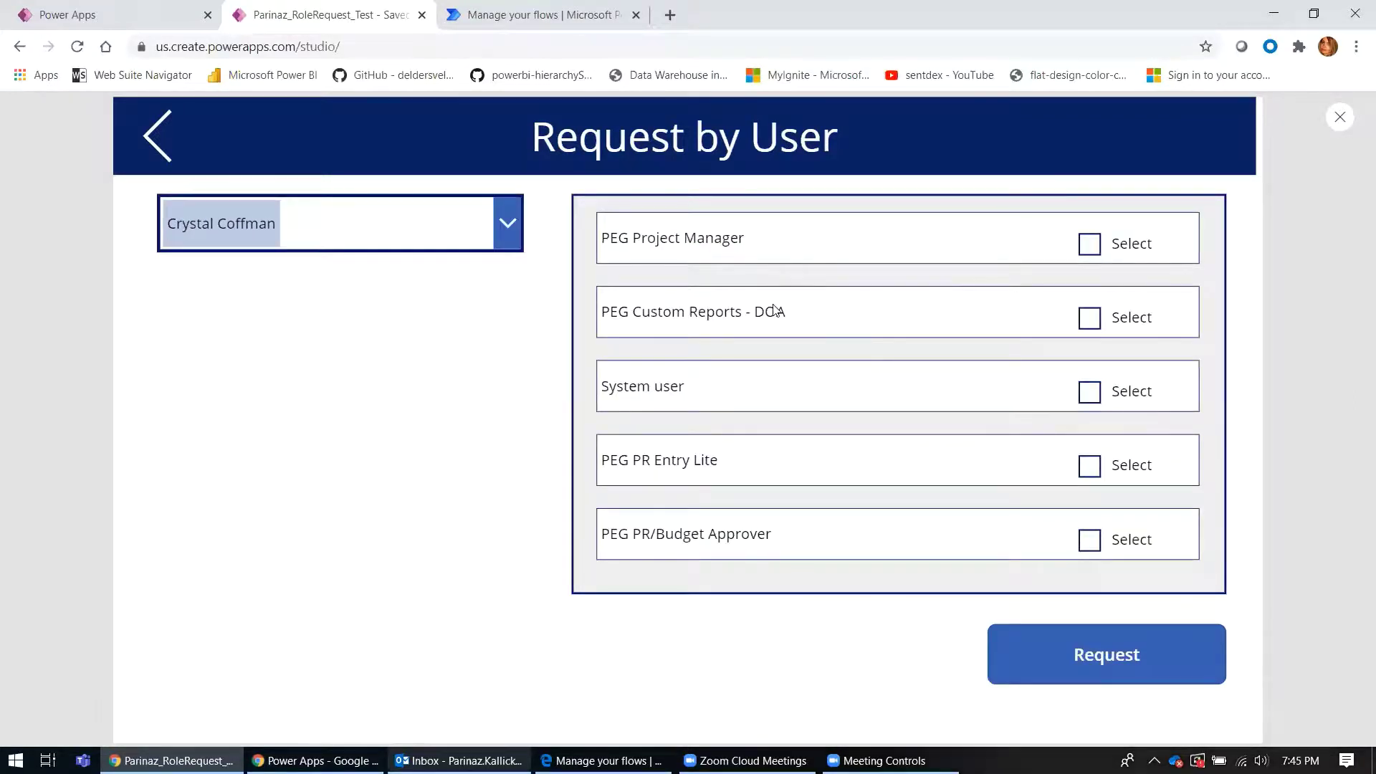
{"action": "left_click", "coordinate": [1090, 246]}
{"action": "left_click", "coordinate": [1089, 318]}
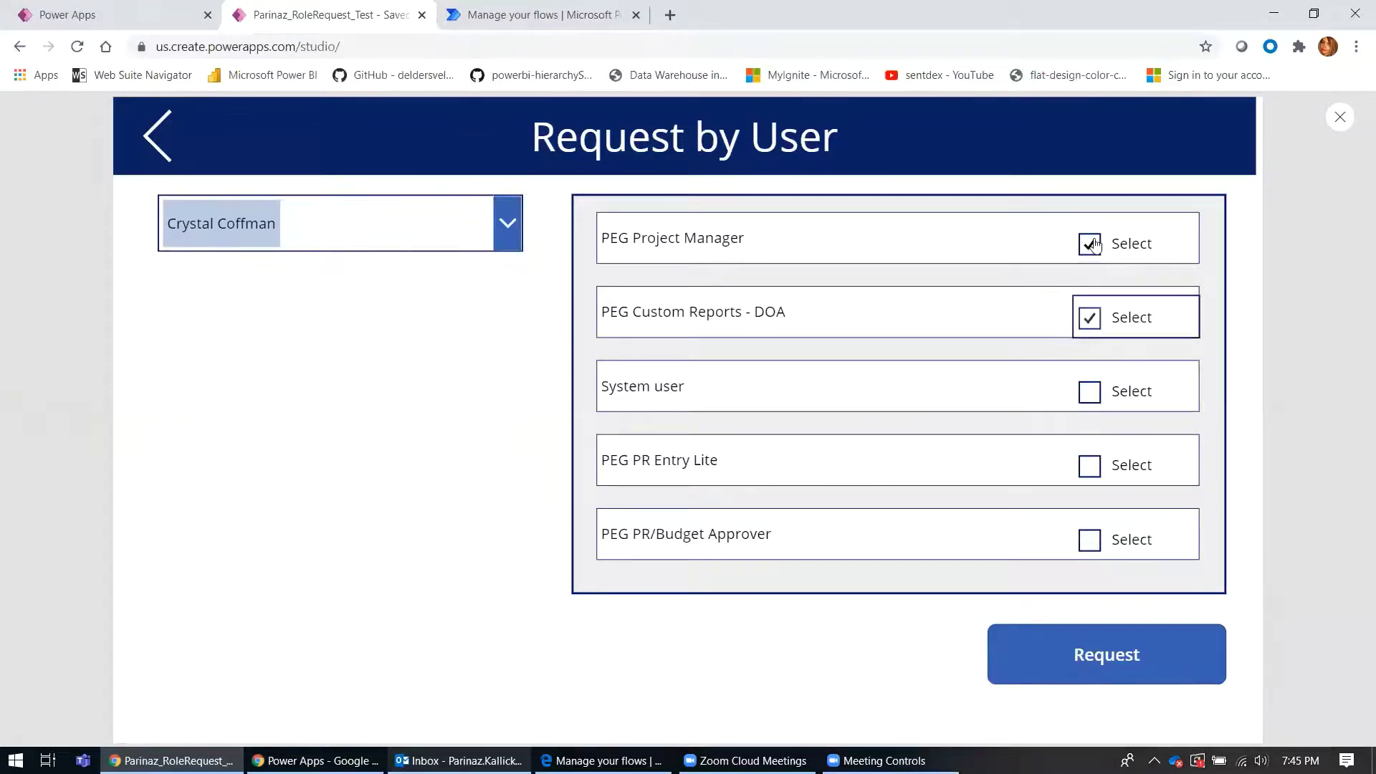
{"action": "left_click", "coordinate": [1115, 670]}
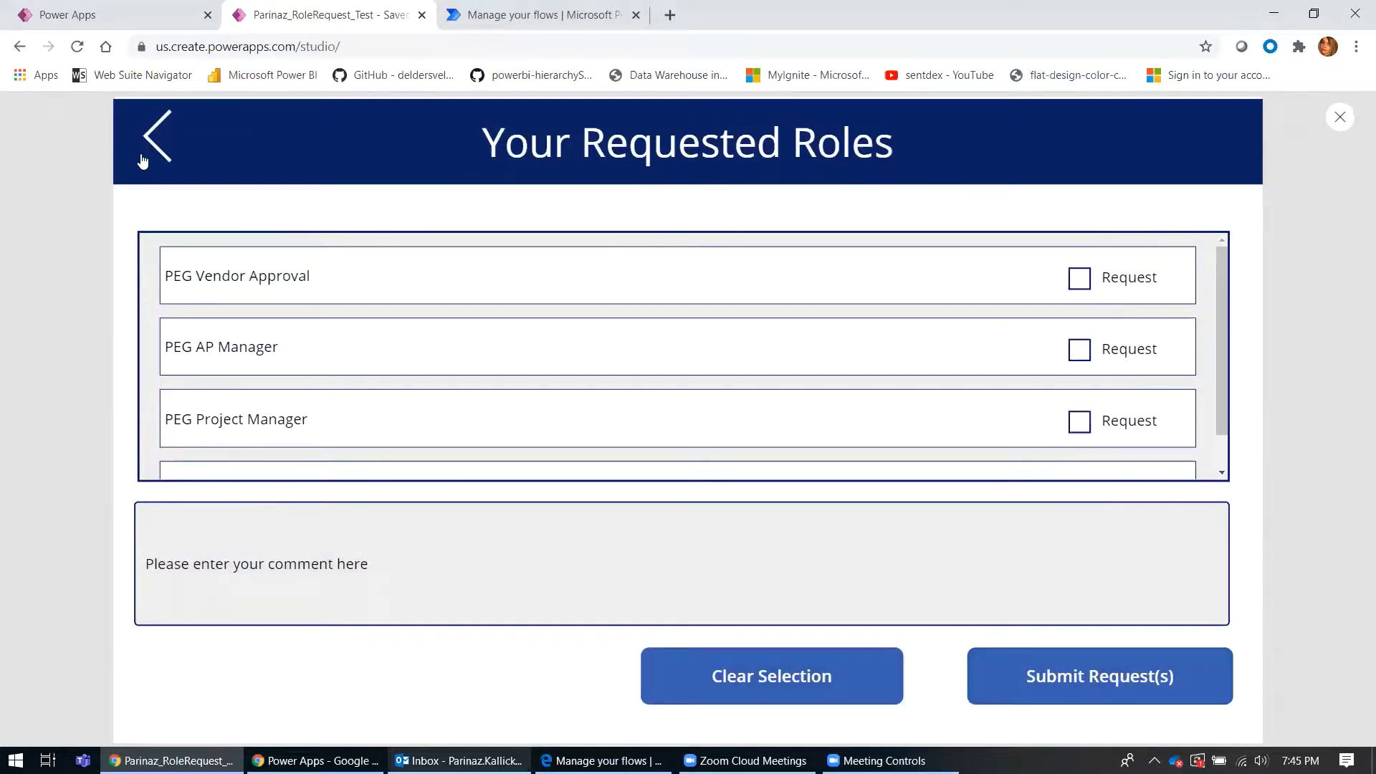
Return to the start page and view the roles by title for Manager, Accounts Payable
{"action": "left_click", "coordinate": [158, 141]}
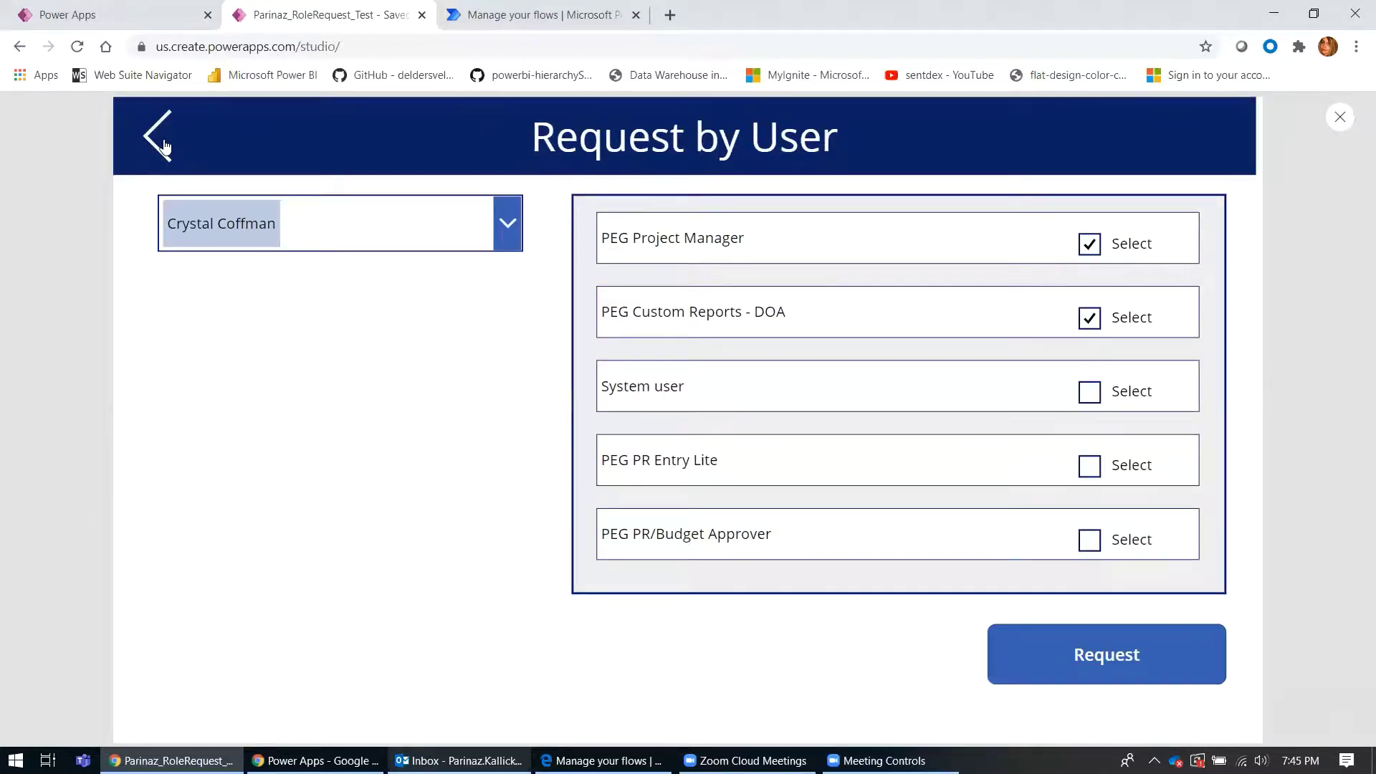
{"action": "left_click", "coordinate": [159, 140]}
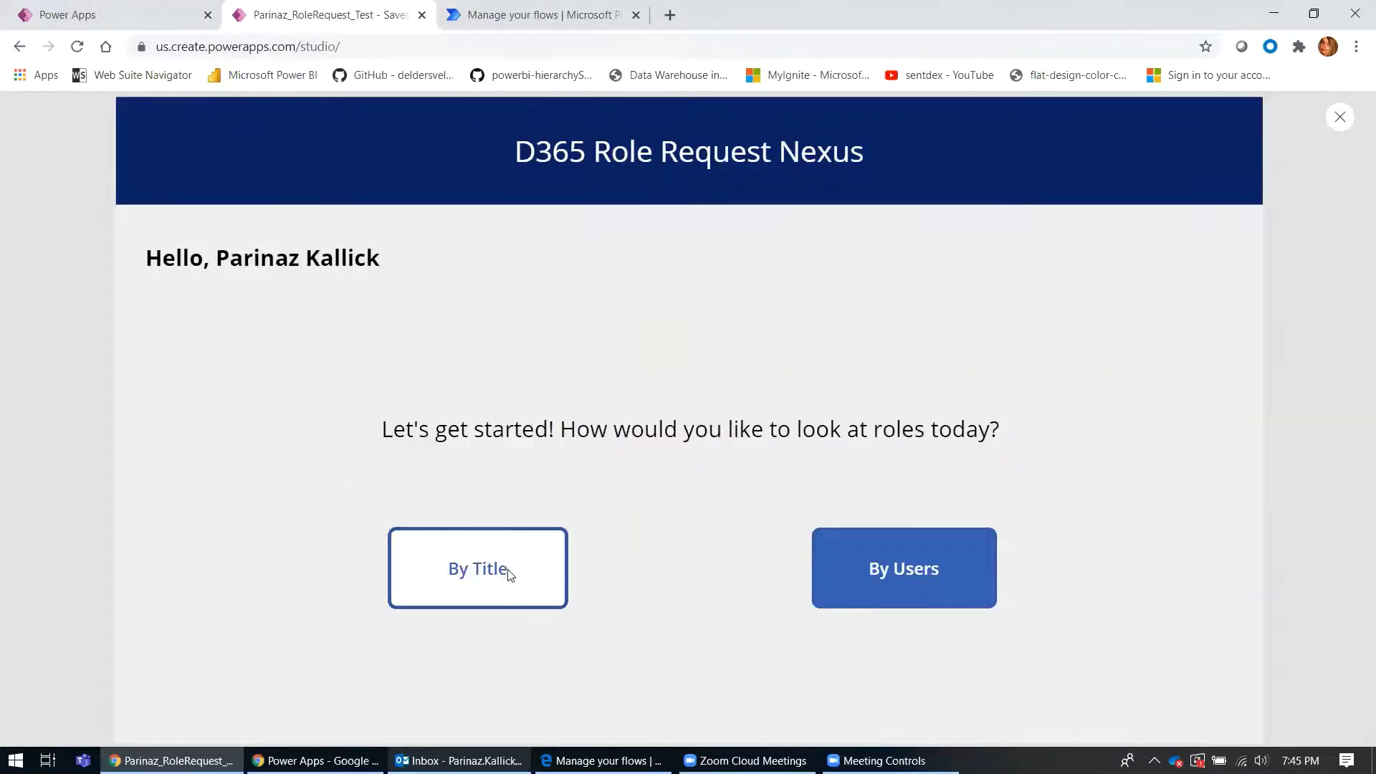
{"action": "left_click", "coordinate": [510, 573]}
{"action": "scroll", "coordinate": [860, 436], "scroll_direction": "down", "scroll_amount": 2}
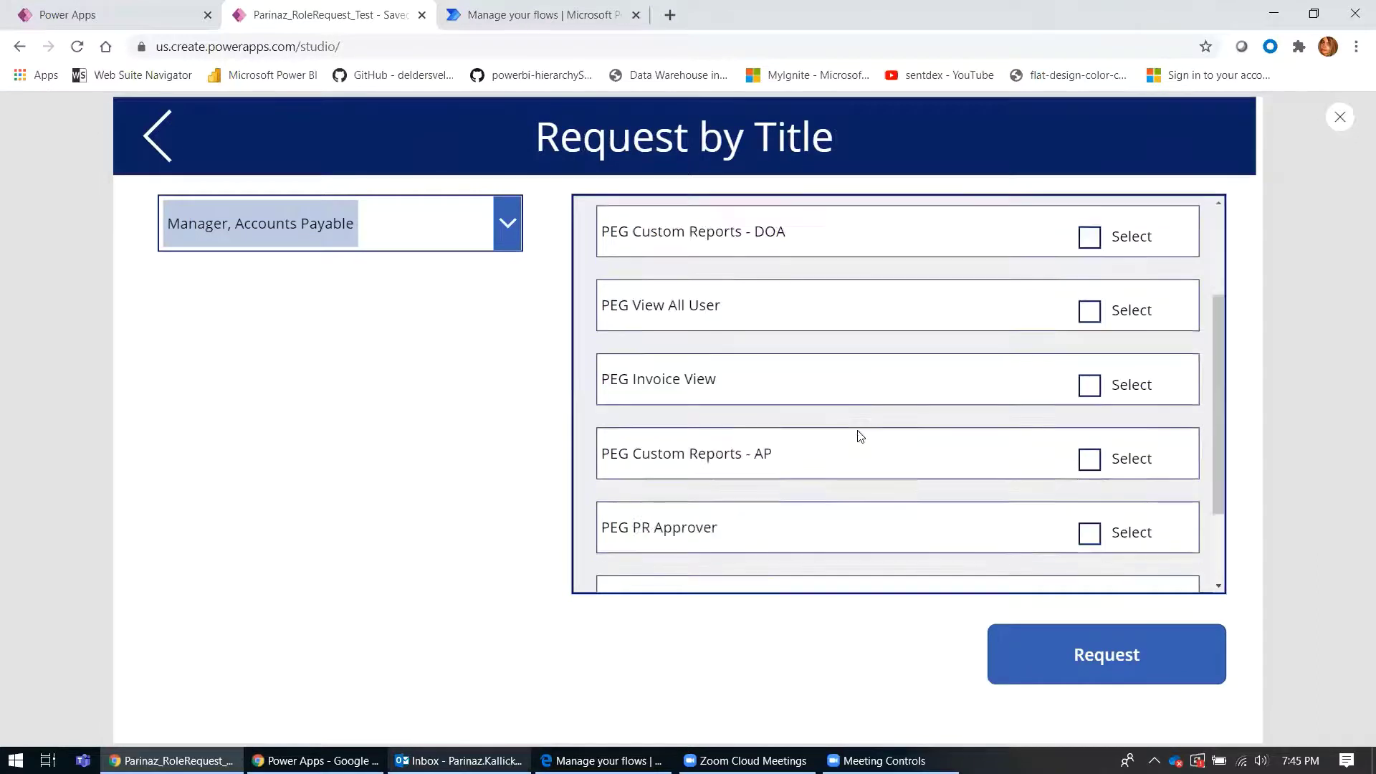
{"action": "scroll", "coordinate": [860, 436], "scroll_direction": "down", "scroll_amount": 1}
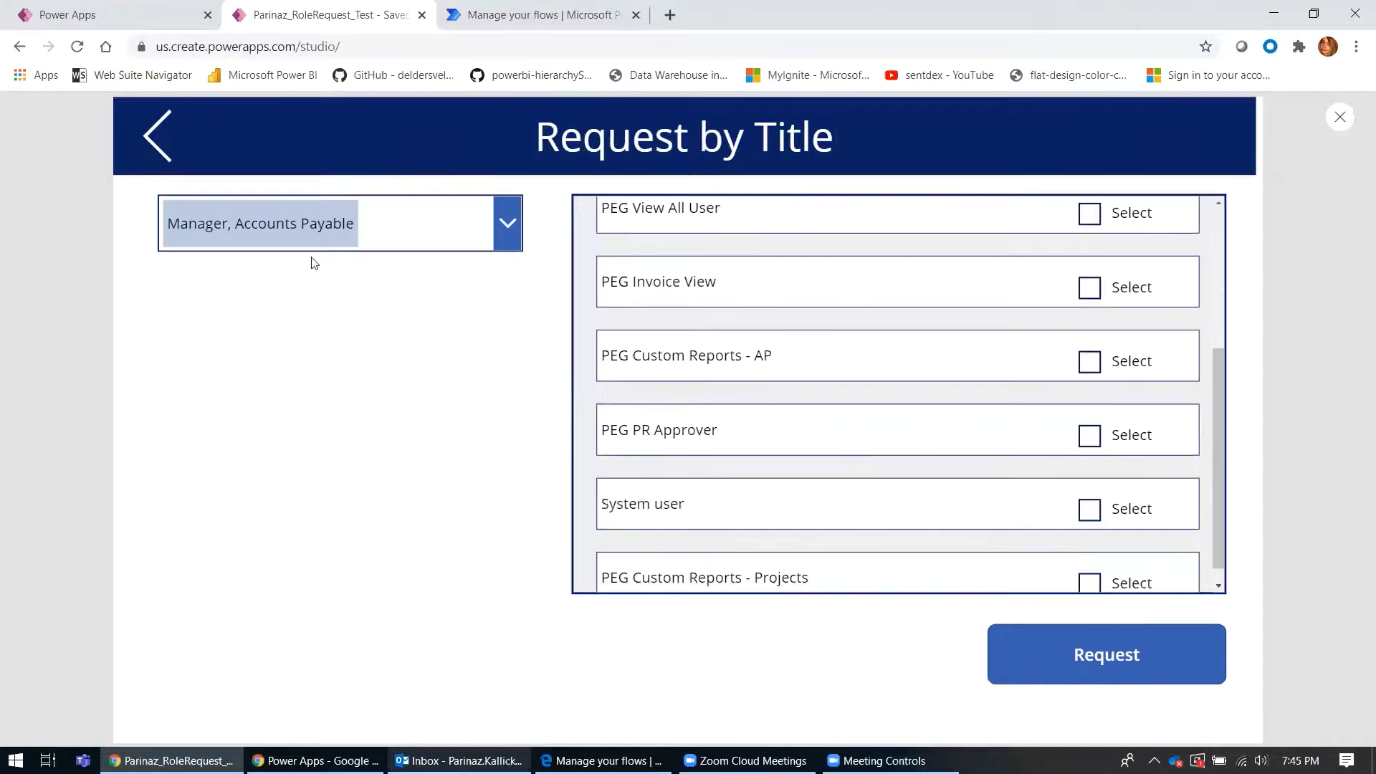
Return the test app to its start page, and switch to the Power Apps editor of the app being built, ending its preview
{"action": "left_click", "coordinate": [160, 147]}
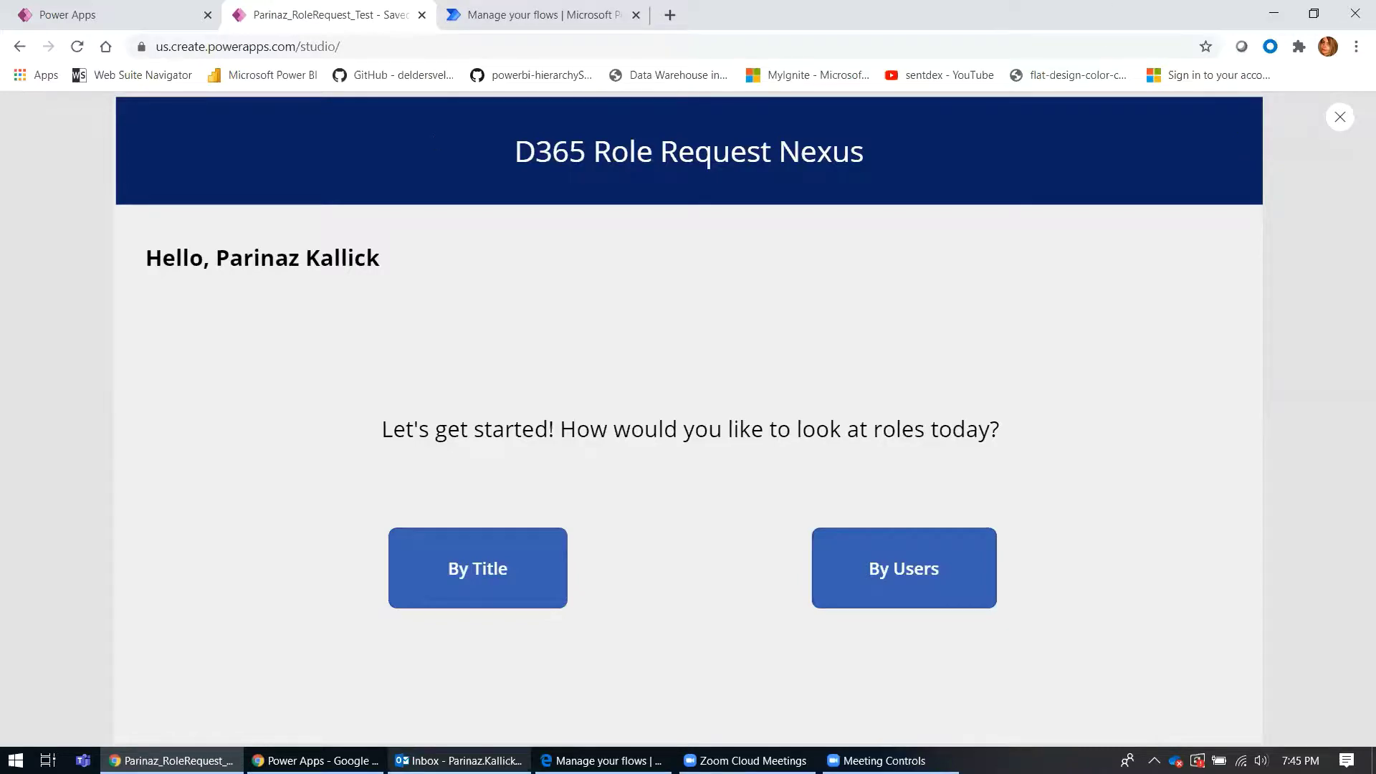
{"action": "mouse_move", "coordinate": [470, 678]}
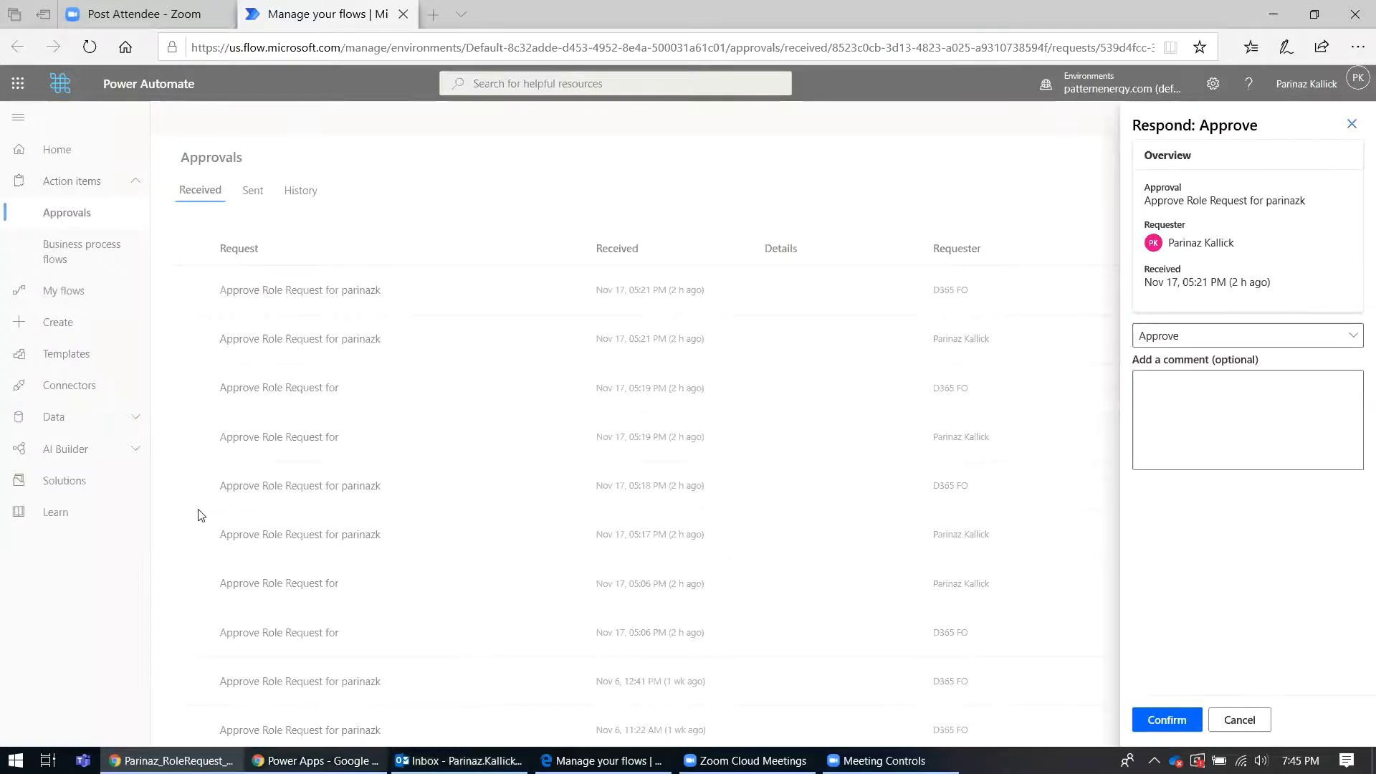
{"action": "left_click", "coordinate": [313, 705]}
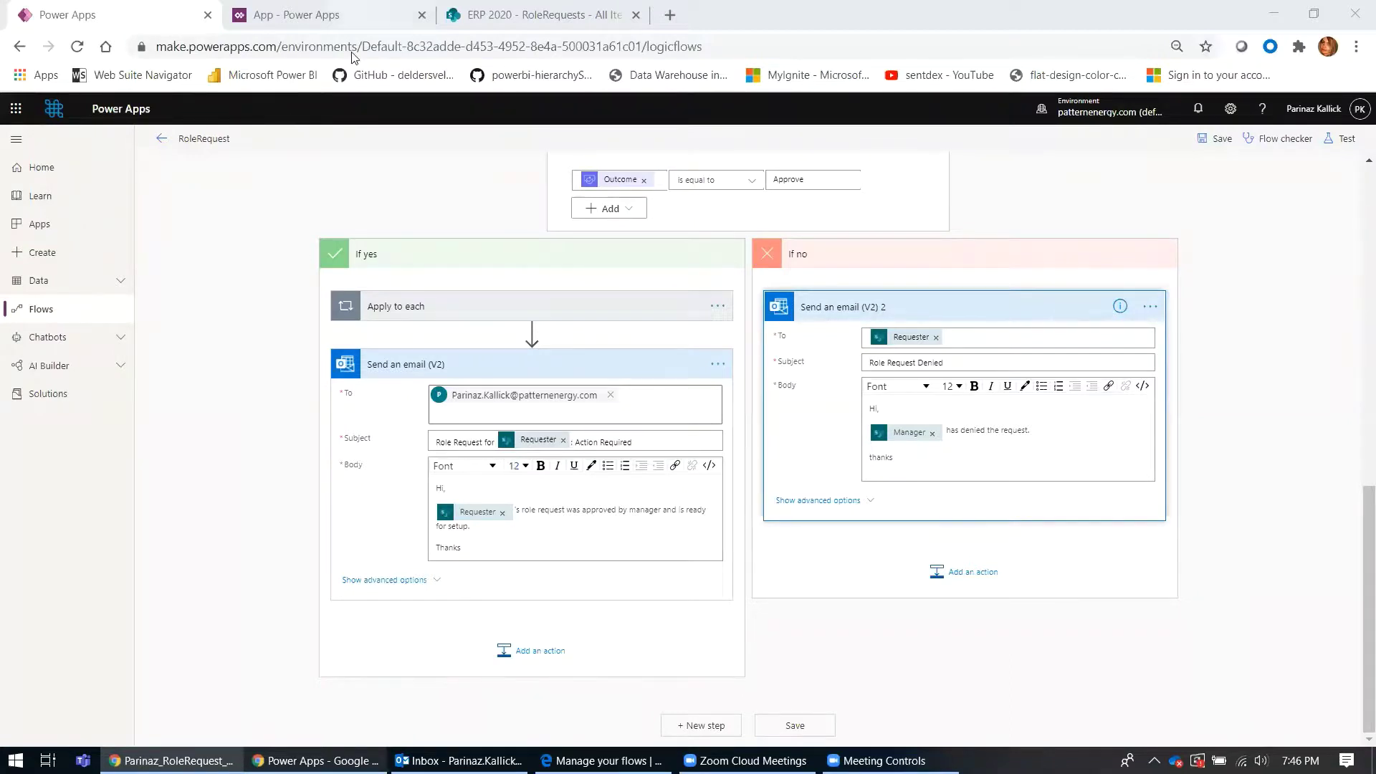
{"action": "left_click", "coordinate": [326, 15]}
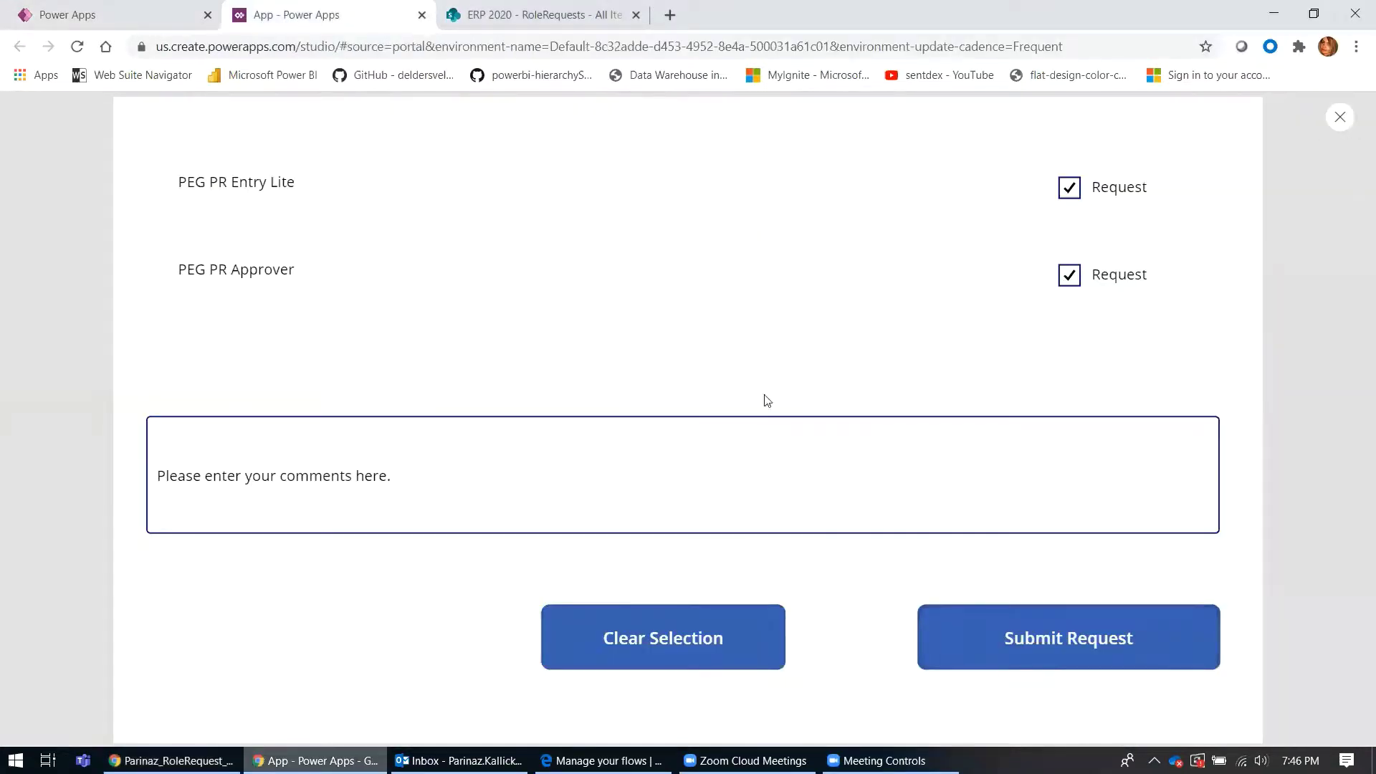
{"action": "key", "text": "Escape"}
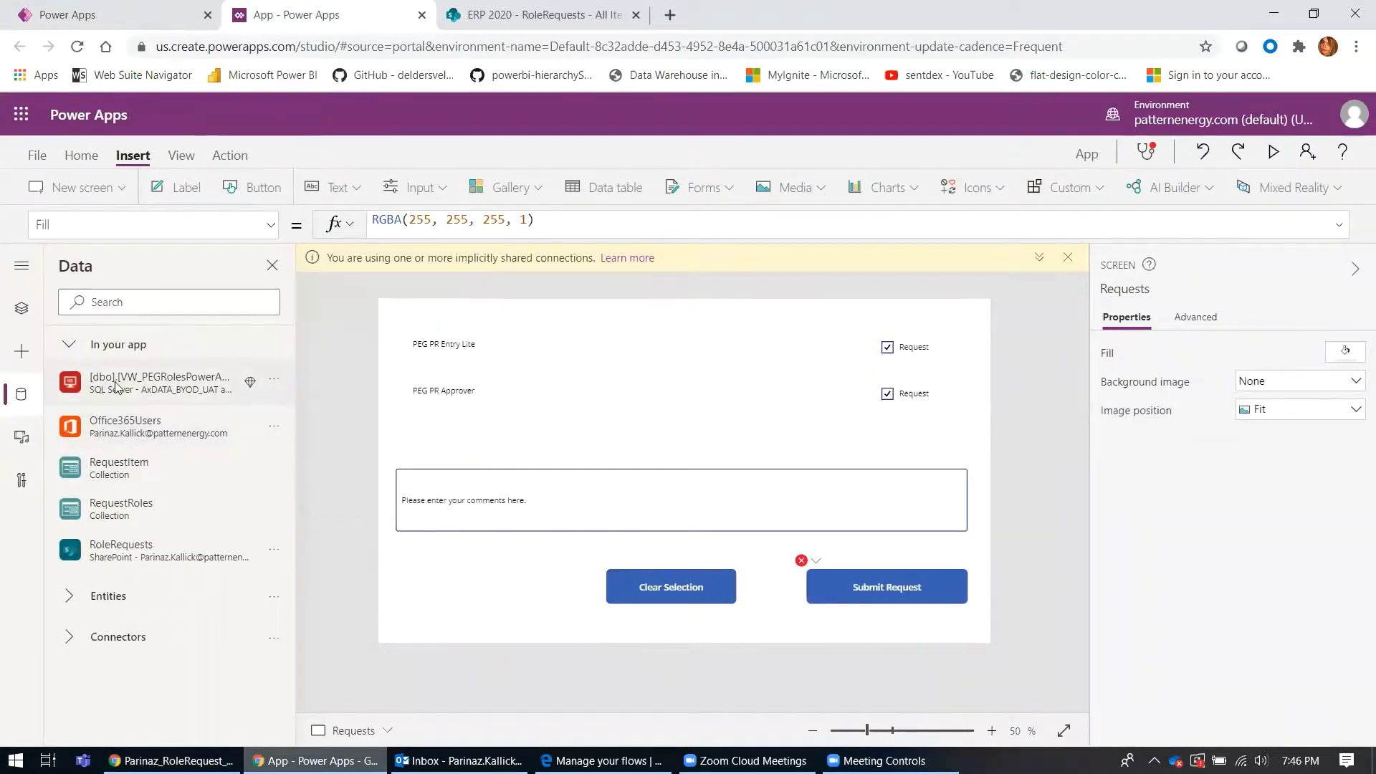
View the connection details of the VW_PEGRolesPowerApps SQL Server data source and the signed-in account's information
{"action": "mouse_move", "coordinate": [116, 387]}
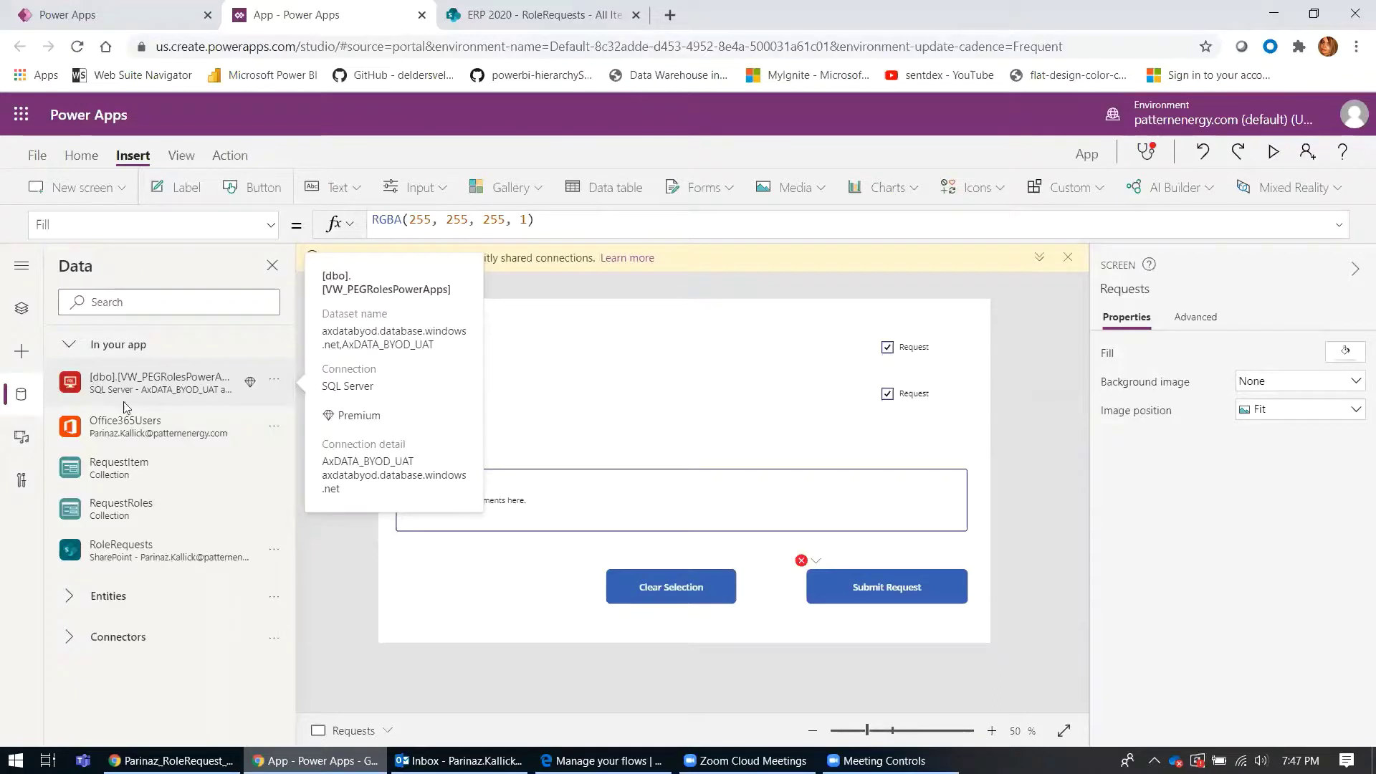
{"action": "mouse_move", "coordinate": [121, 446]}
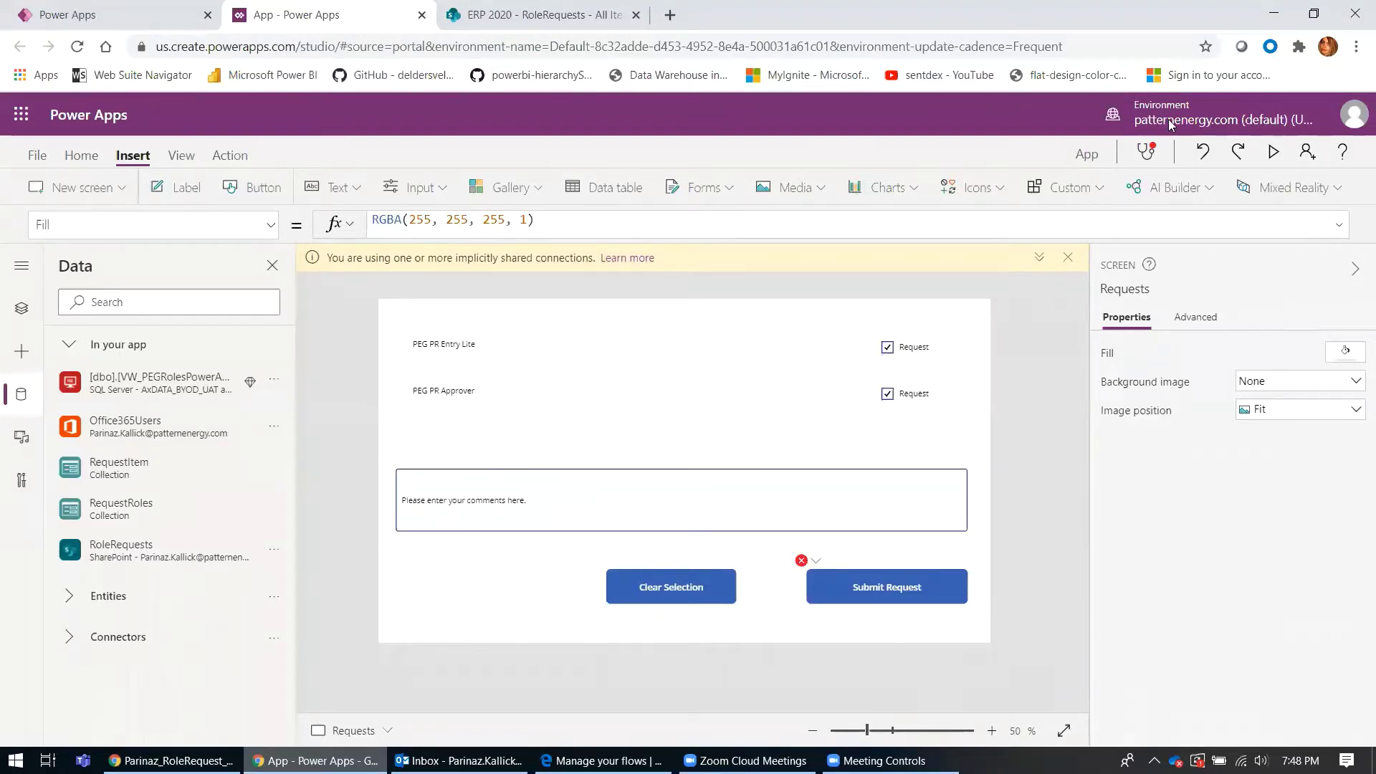
{"action": "left_click", "coordinate": [1351, 119]}
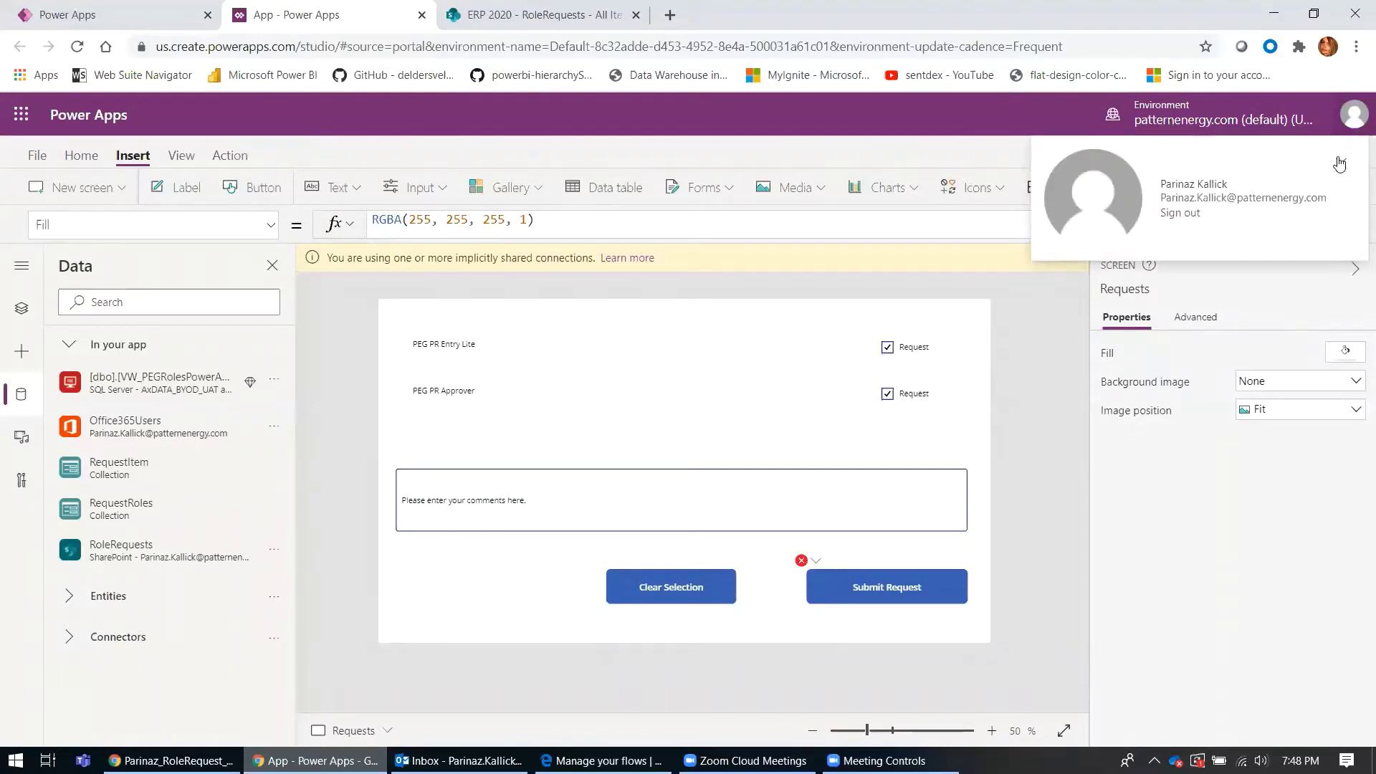